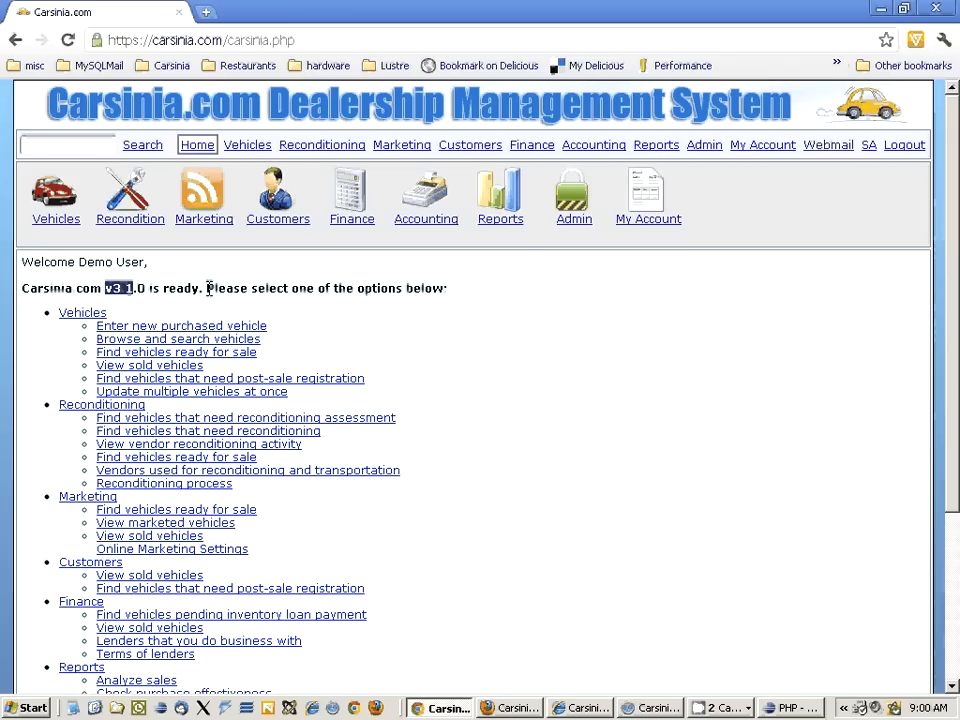
pyautogui.click(112, 284)
pyautogui.moveTo(106, 284); pyautogui.dragTo(136, 287)
pyautogui.click(131, 289)
pyautogui.moveTo(130, 289); pyautogui.dragTo(105, 289)
# Create a new deal in the Deal Wizard of the vehicles section
pyautogui.click(57, 222)
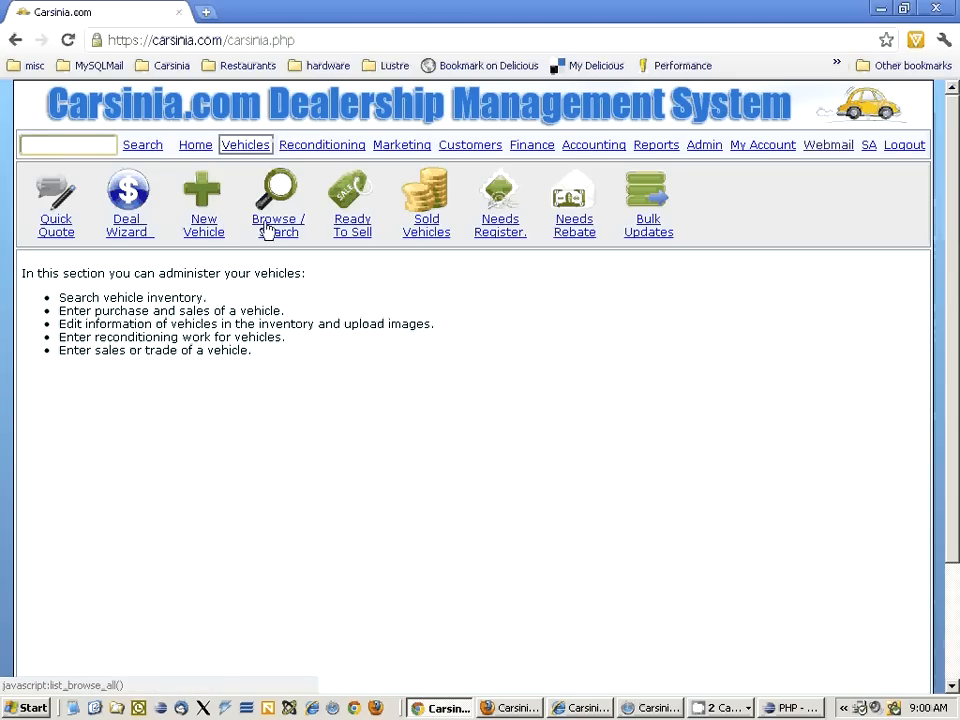
pyautogui.click(132, 232)
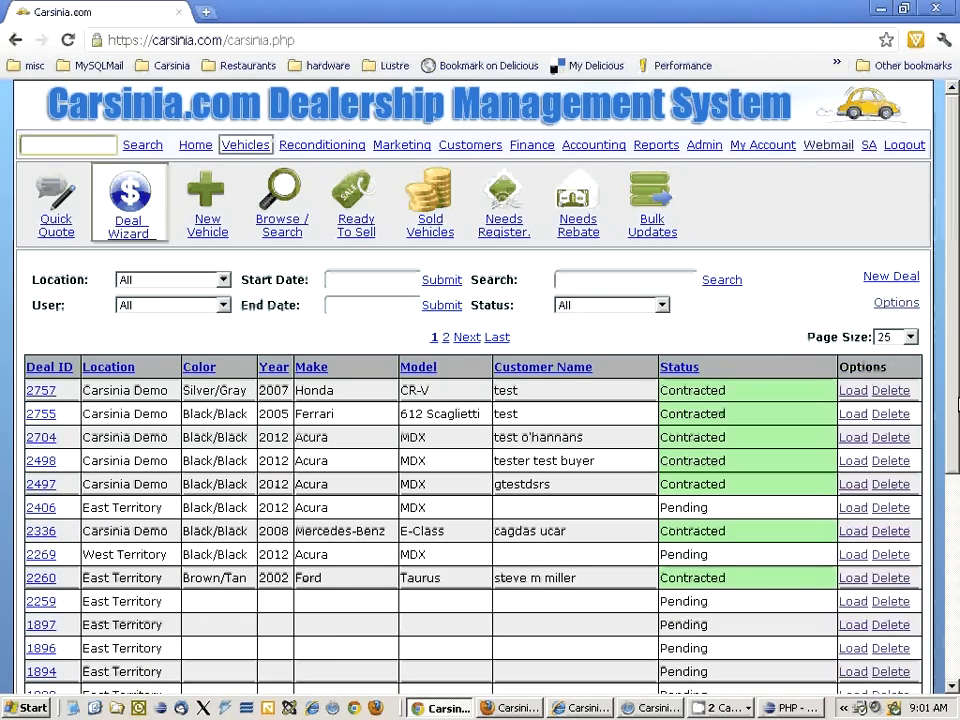
pyautogui.click(905, 278)
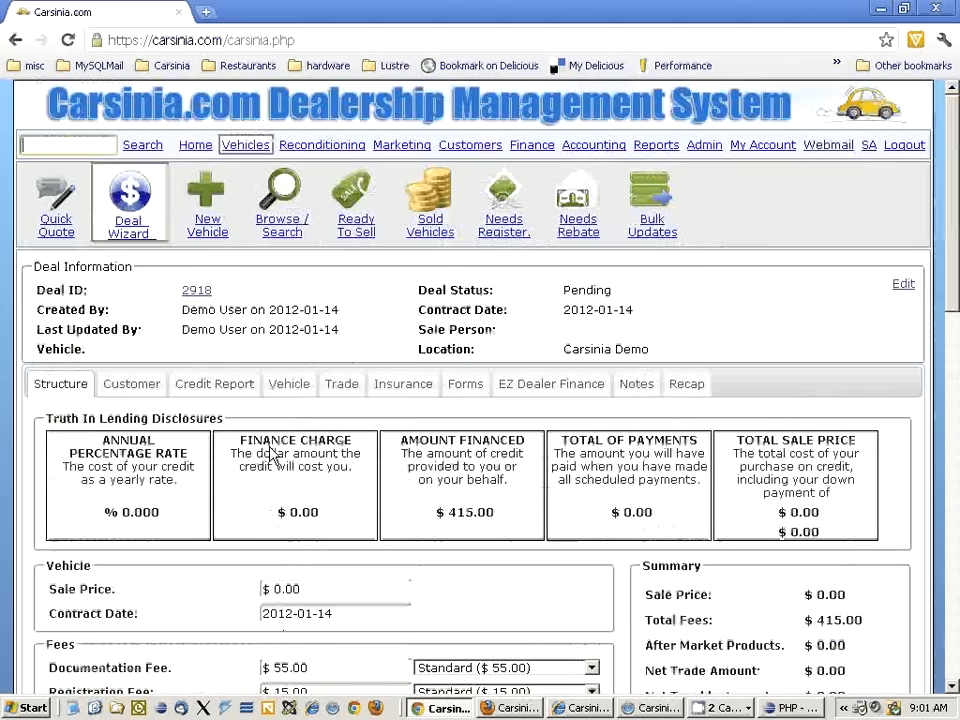
# Look over the vehicle and purchase information fields of the new deal
pyautogui.click(298, 387)
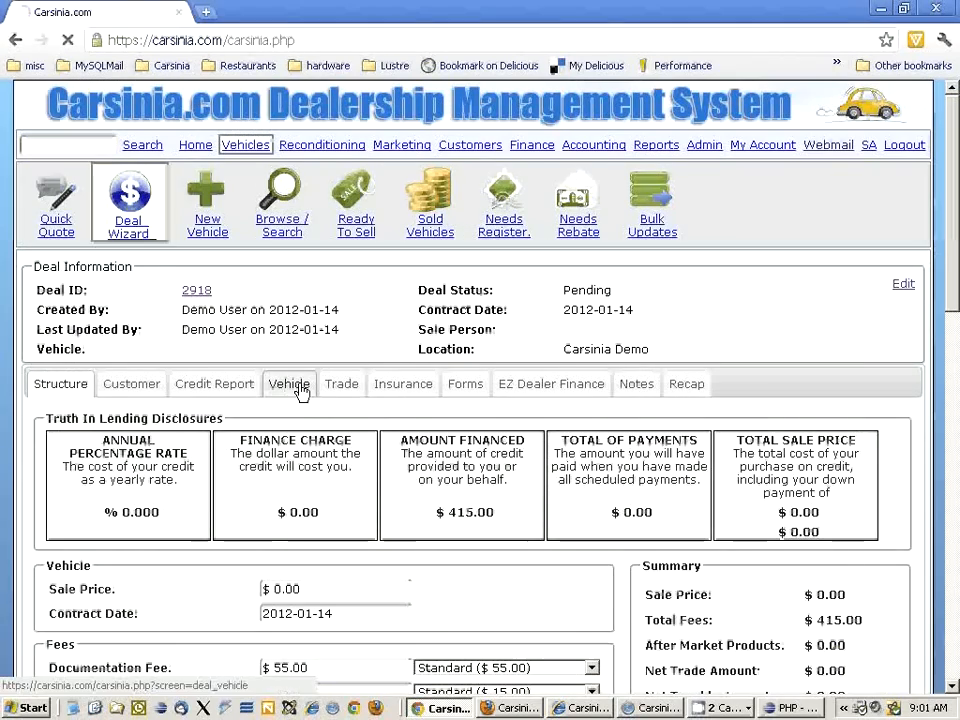
pyautogui.scroll(1, 295, 461)
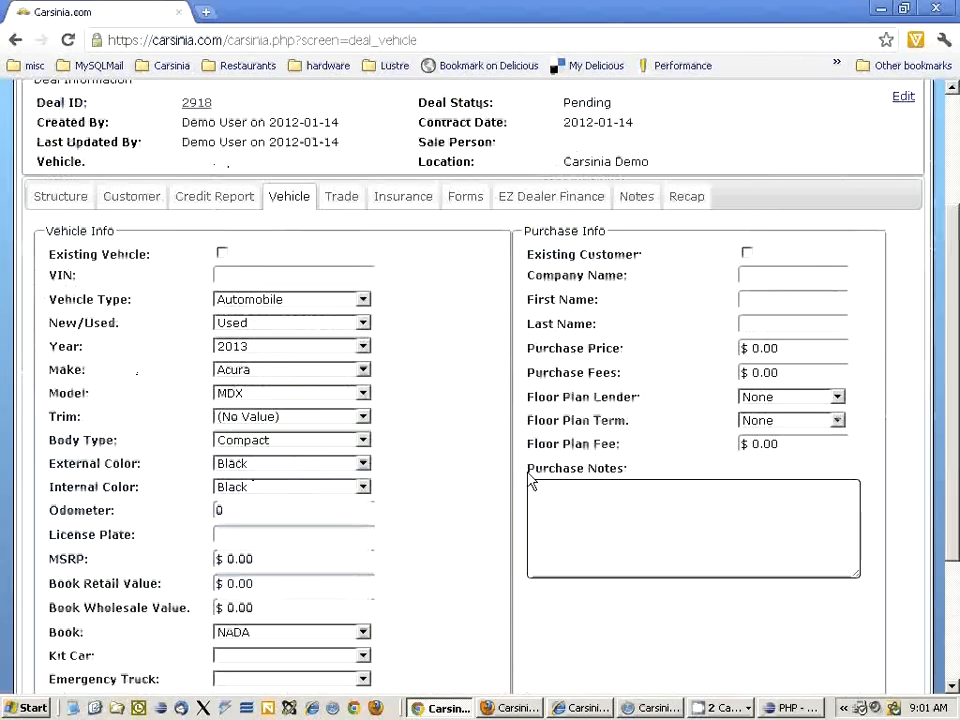
pyautogui.scroll(1, 279, 461)
pyautogui.scroll(1, 281, 491)
pyautogui.scroll(-2, 281, 491)
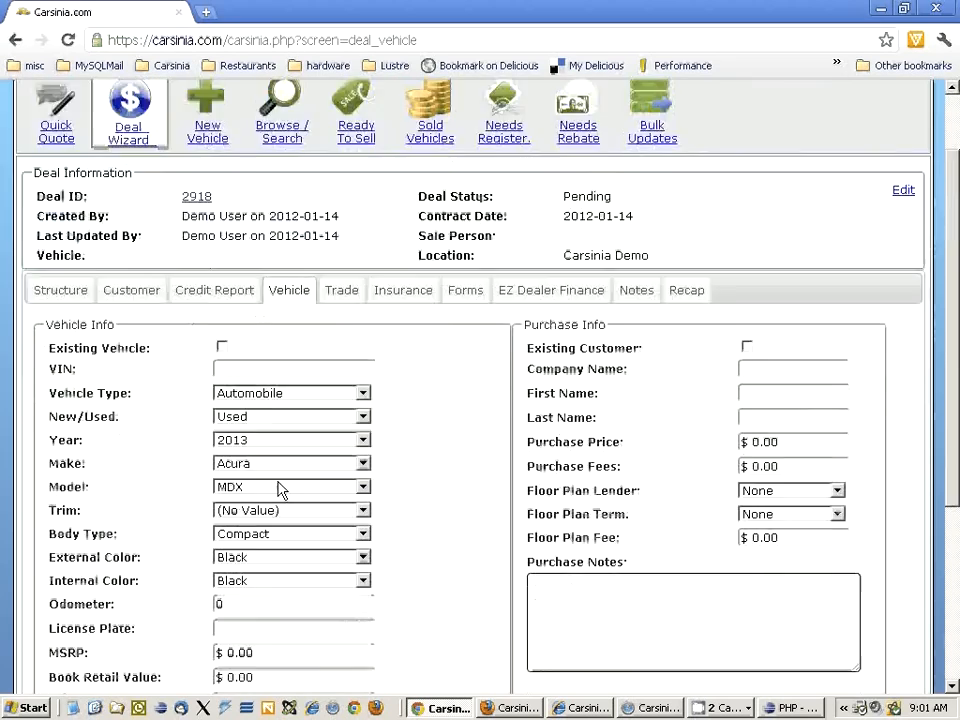
pyautogui.scroll(2, 281, 491)
# Review the deal's structure, including its fees and after-market products, and its last-updated information
pyautogui.click(48, 382)
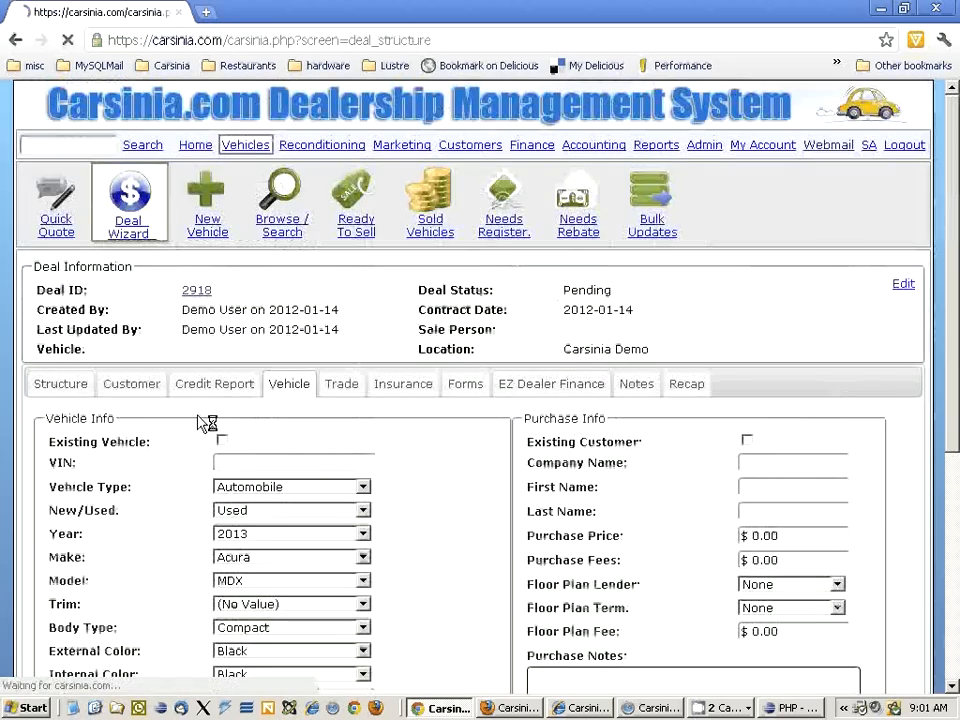
pyautogui.scroll(-3, 199, 424)
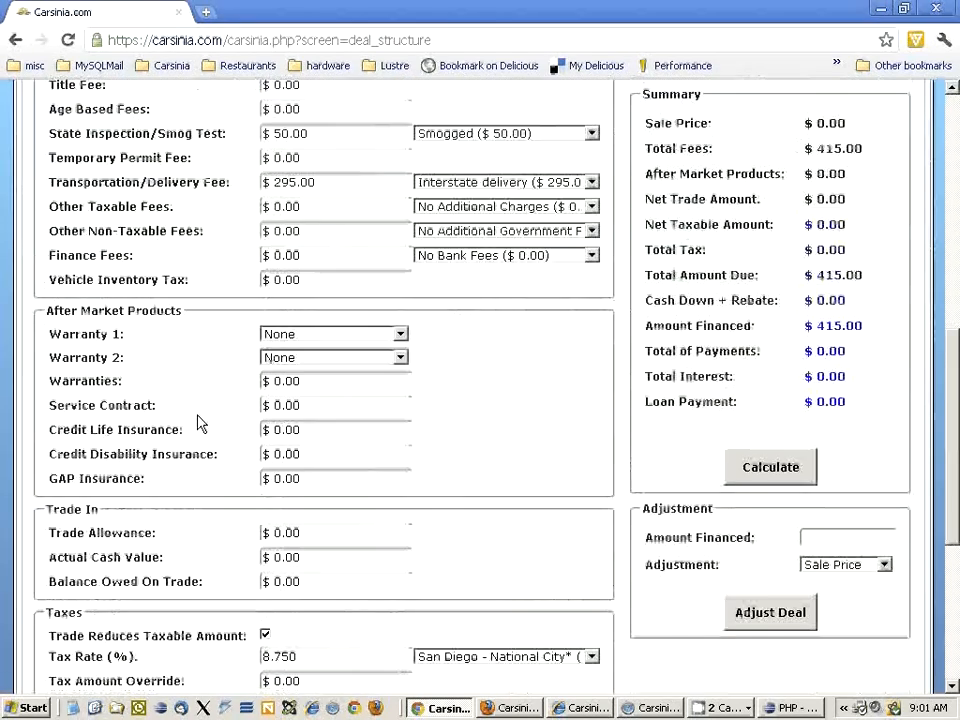
pyautogui.scroll(2, 201, 422)
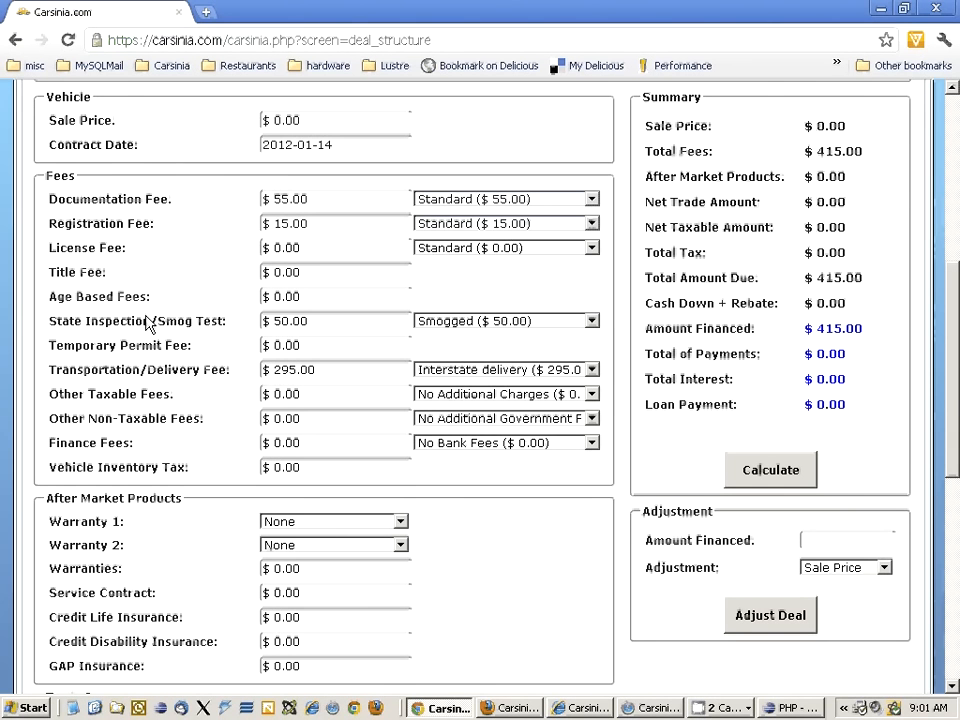
pyautogui.scroll(5, 147, 323)
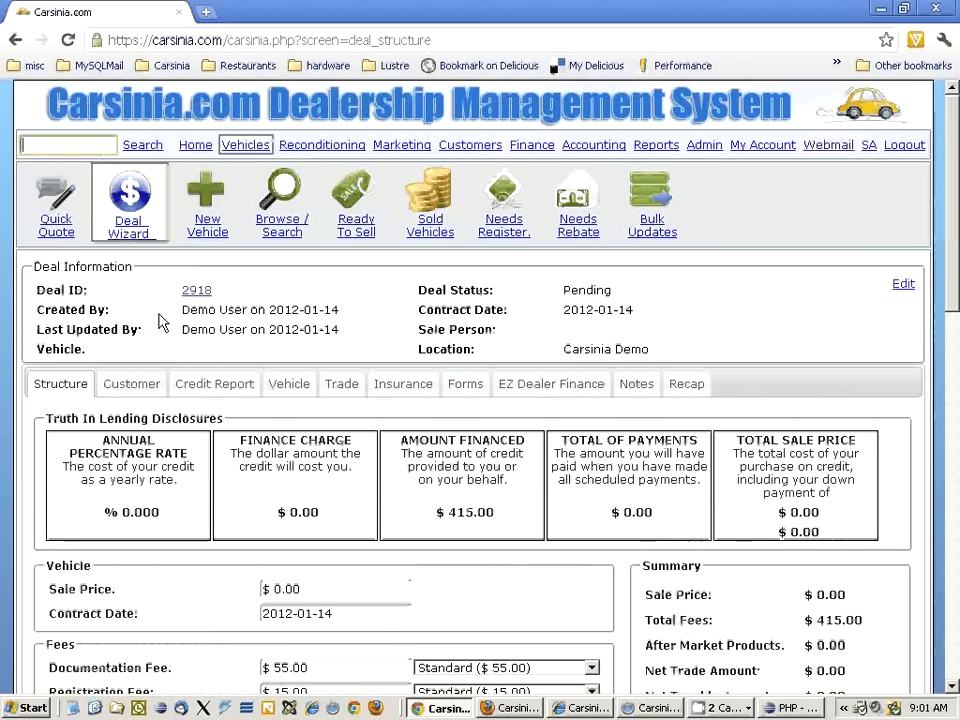
pyautogui.moveTo(183, 329); pyautogui.dragTo(340, 329)
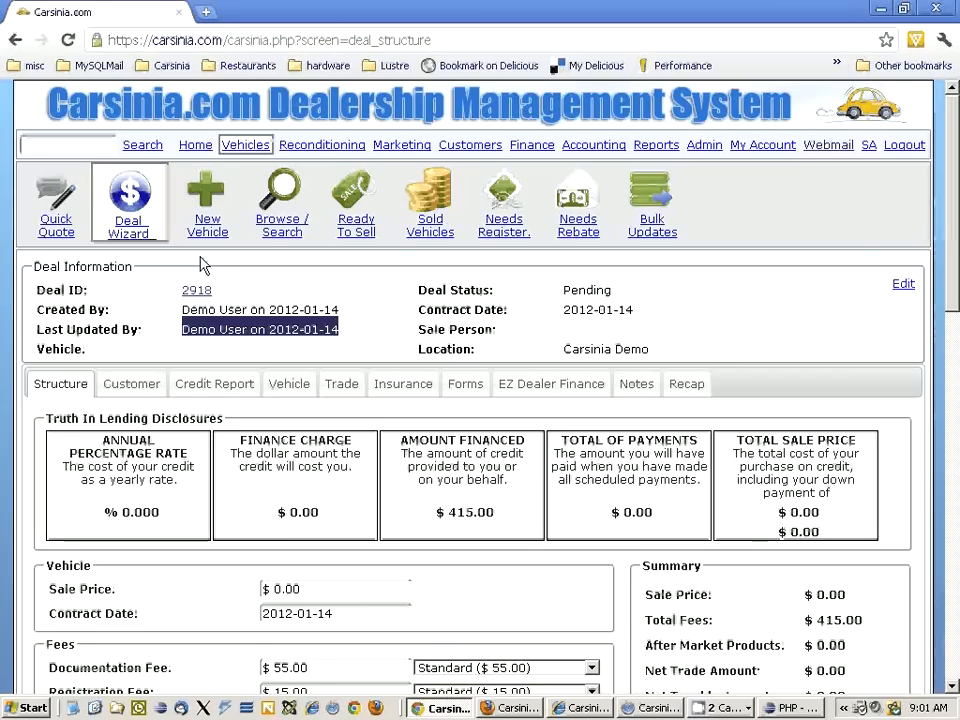
# Look through the administration options, covering the custom vehicle field, custom cost and custom fee settings
pyautogui.click(705, 147)
pyautogui.click(795, 205)
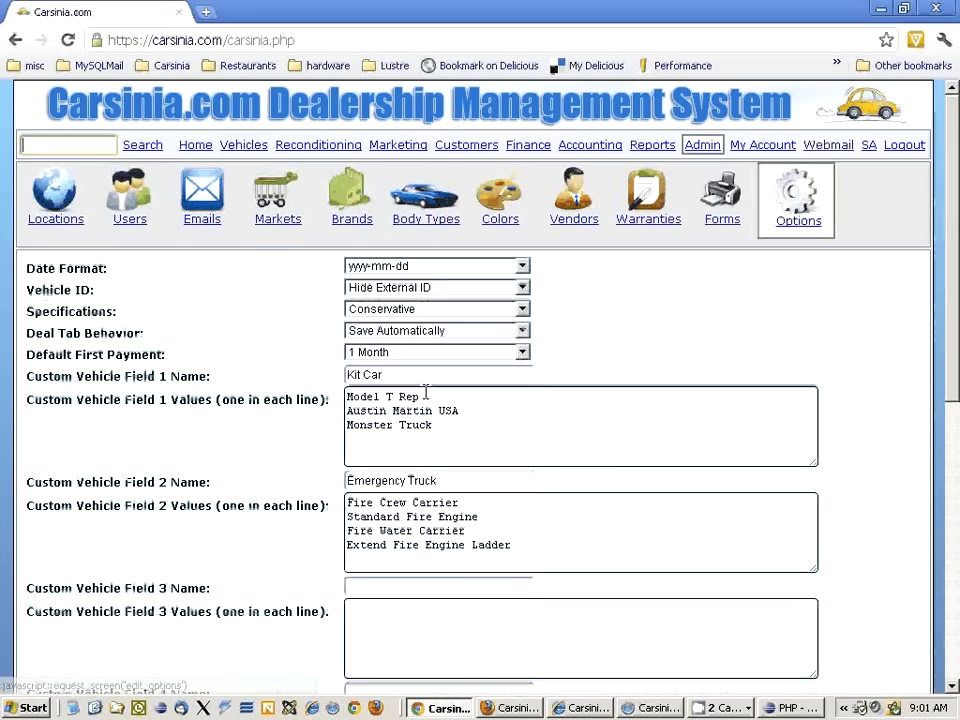
pyautogui.scroll(-4, 424, 390)
pyautogui.scroll(-2, 340, 388)
pyautogui.scroll(3, 321, 390)
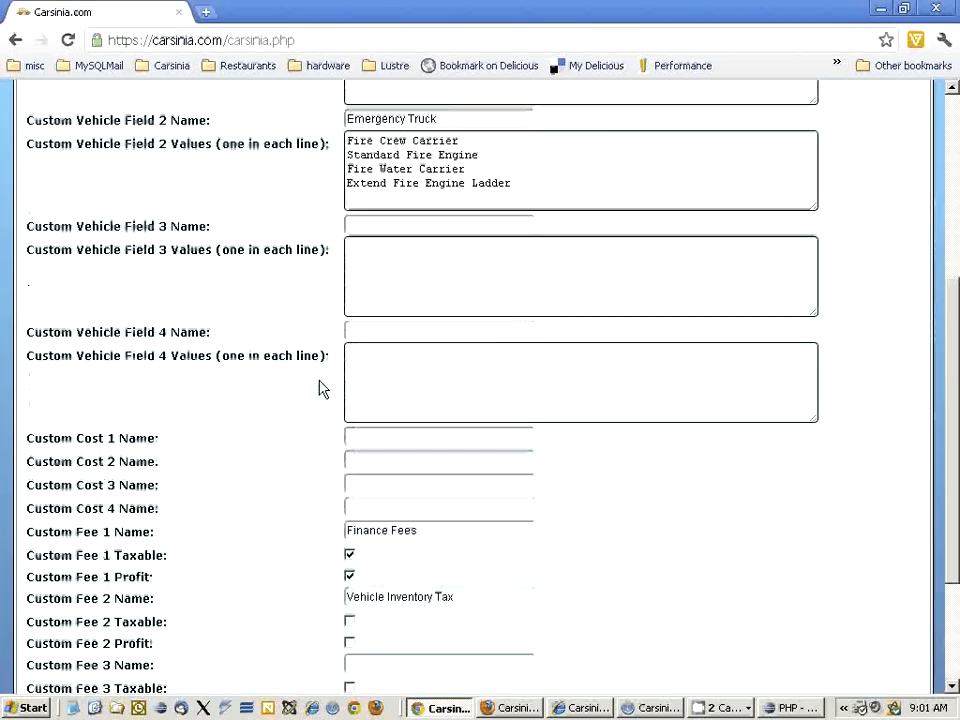
pyautogui.scroll(3, 321, 389)
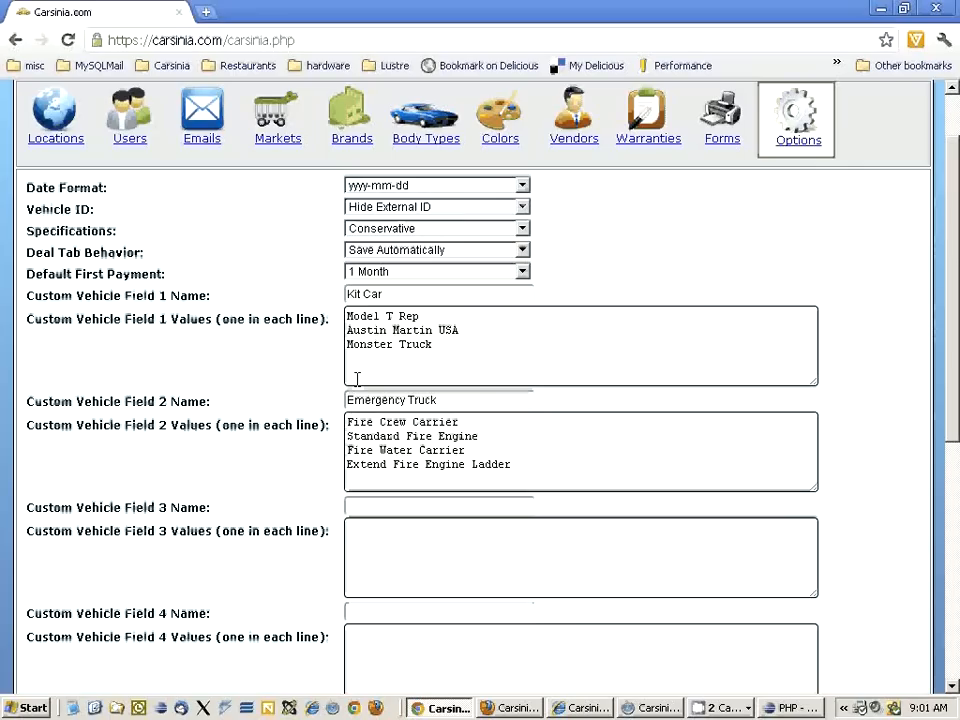
# Examine the names and value lists defined for custom vehicle fields 1 and 2
pyautogui.moveTo(410, 296); pyautogui.dragTo(318, 301)
pyautogui.moveTo(449, 346); pyautogui.dragTo(345, 316)
pyautogui.click(517, 470)
pyautogui.moveTo(517, 470); pyautogui.dragTo(306, 426)
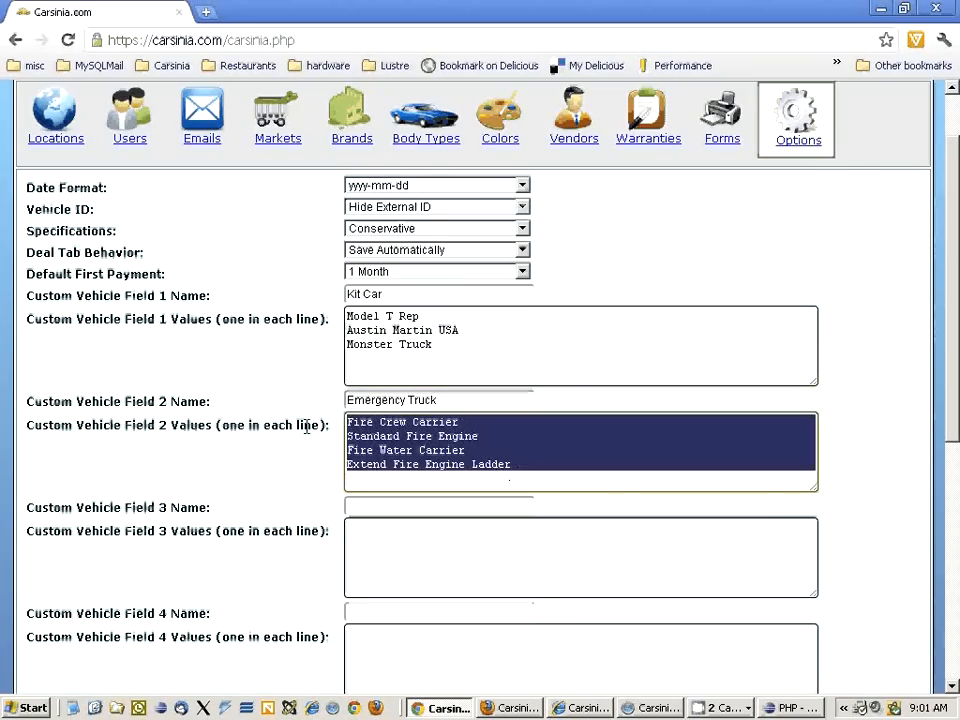
pyautogui.click(412, 450)
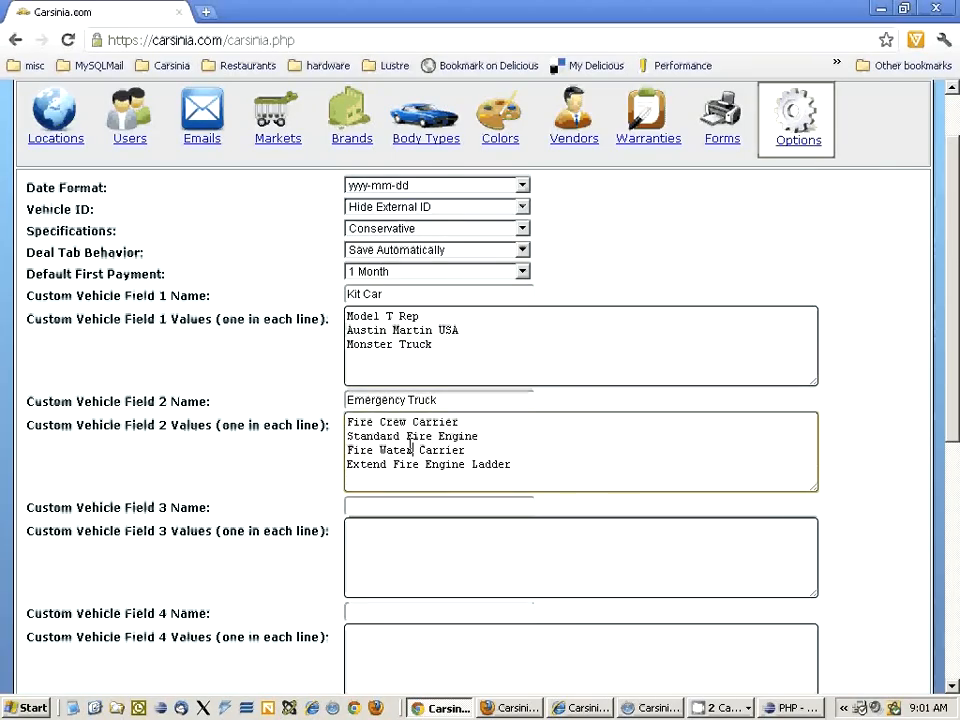
pyautogui.moveTo(348, 422); pyautogui.dragTo(466, 416)
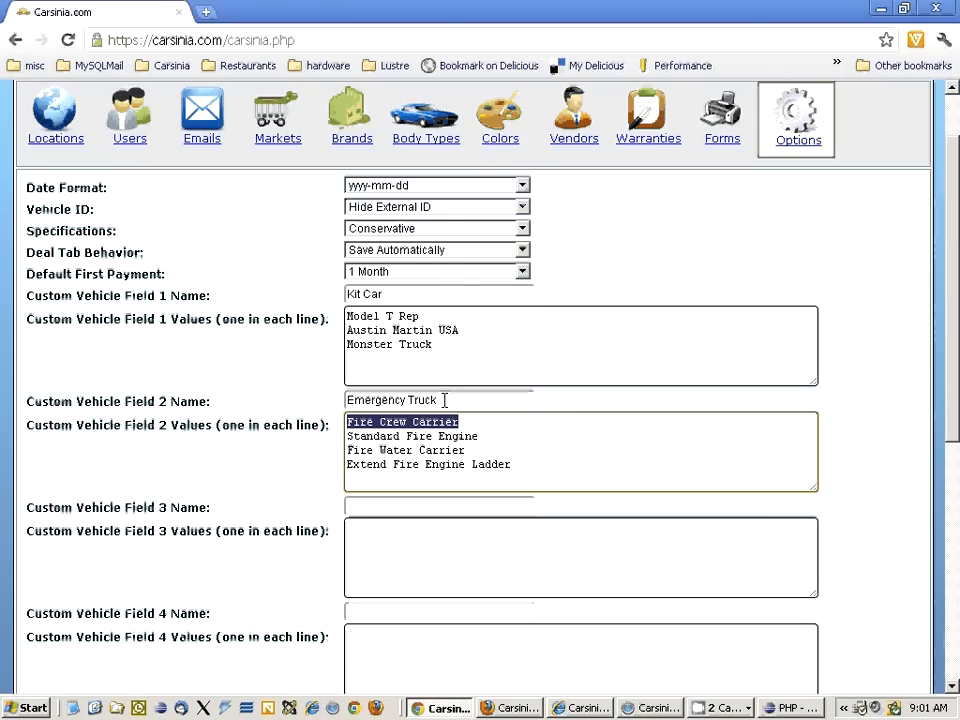
pyautogui.moveTo(444, 400); pyautogui.dragTo(315, 392)
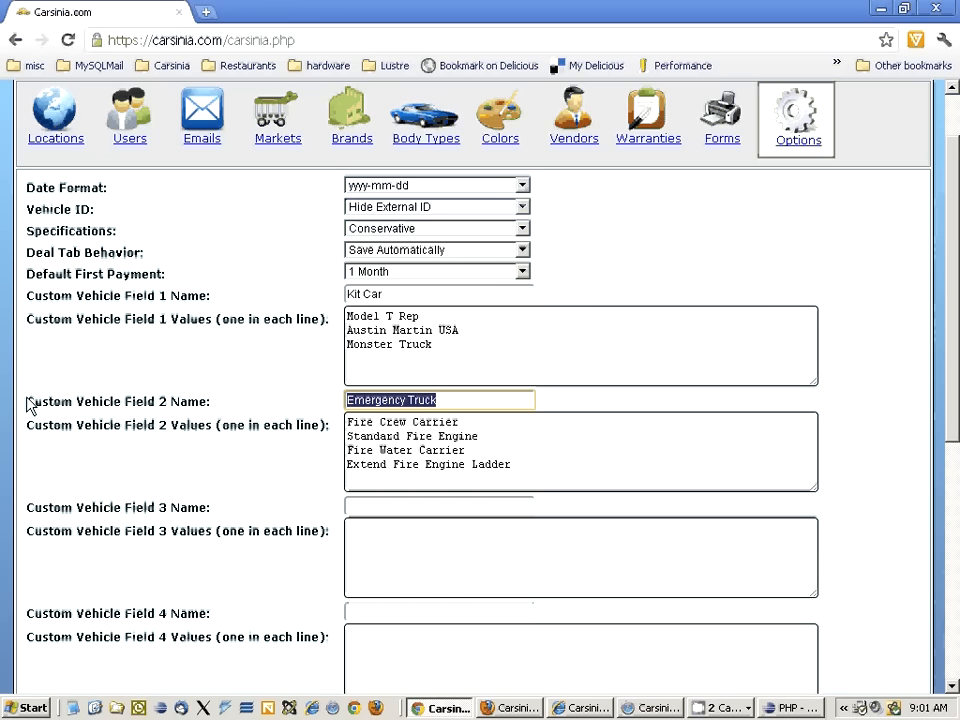
pyautogui.moveTo(30, 405); pyautogui.dragTo(208, 398)
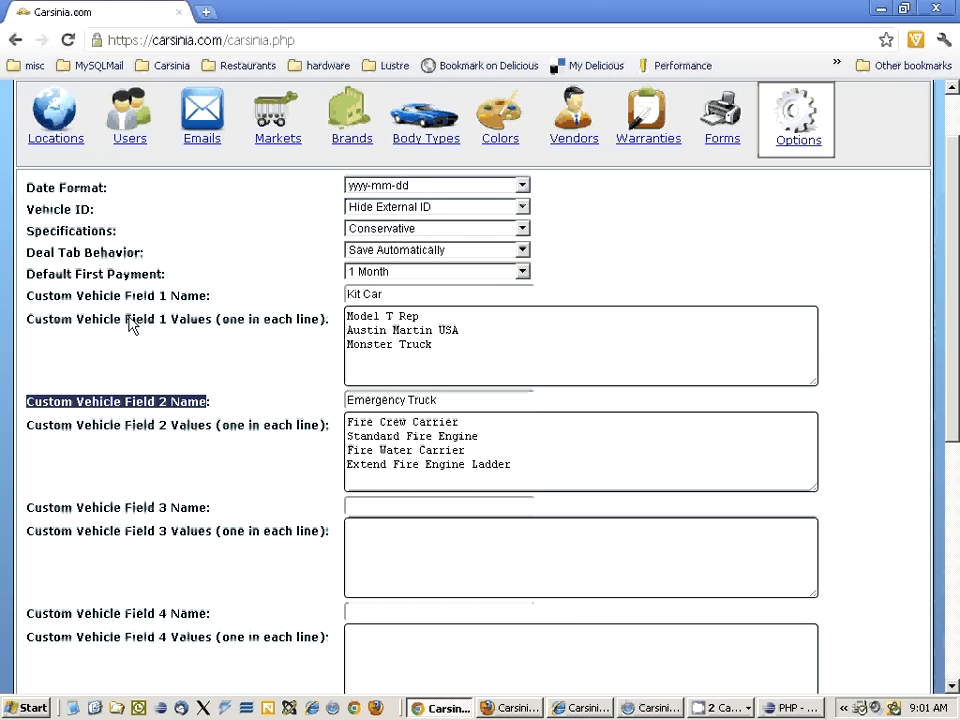
pyautogui.moveTo(28, 293); pyautogui.dragTo(180, 296)
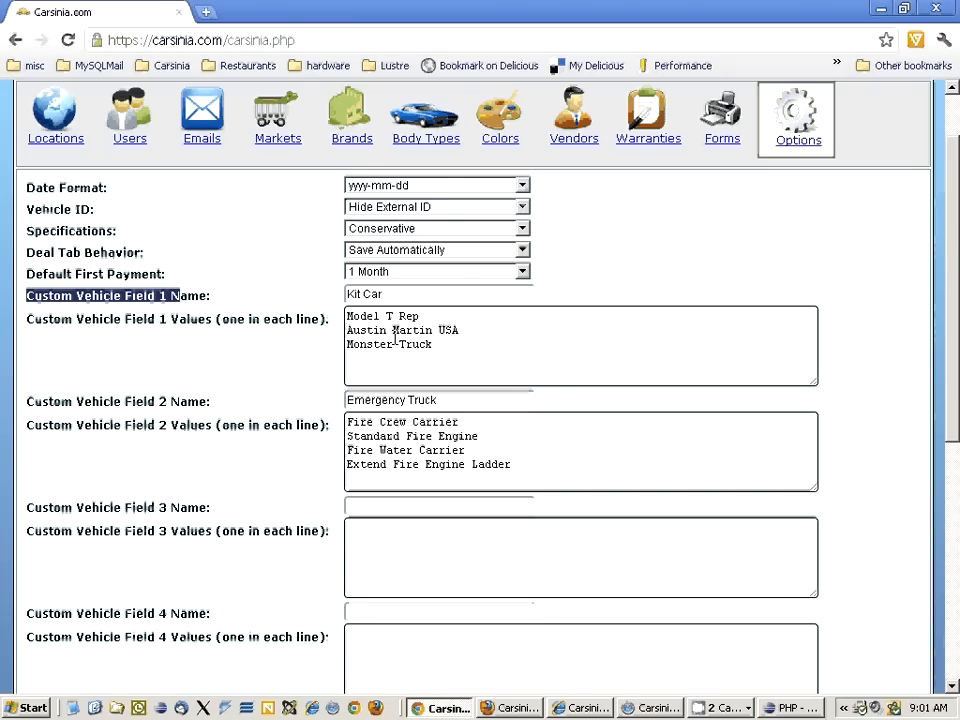
pyautogui.moveTo(521, 463); pyautogui.dragTo(312, 412)
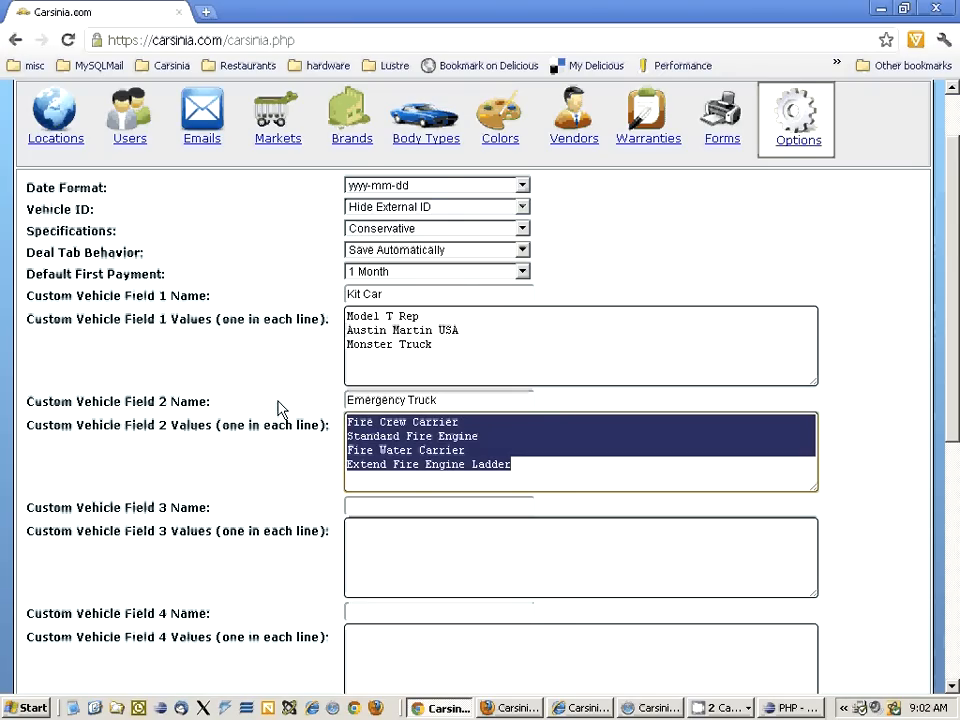
pyautogui.scroll(1, 280, 408)
# Open the 2007 Honda CR-V LX from the vehicle inventory for editing
pyautogui.click(243, 145)
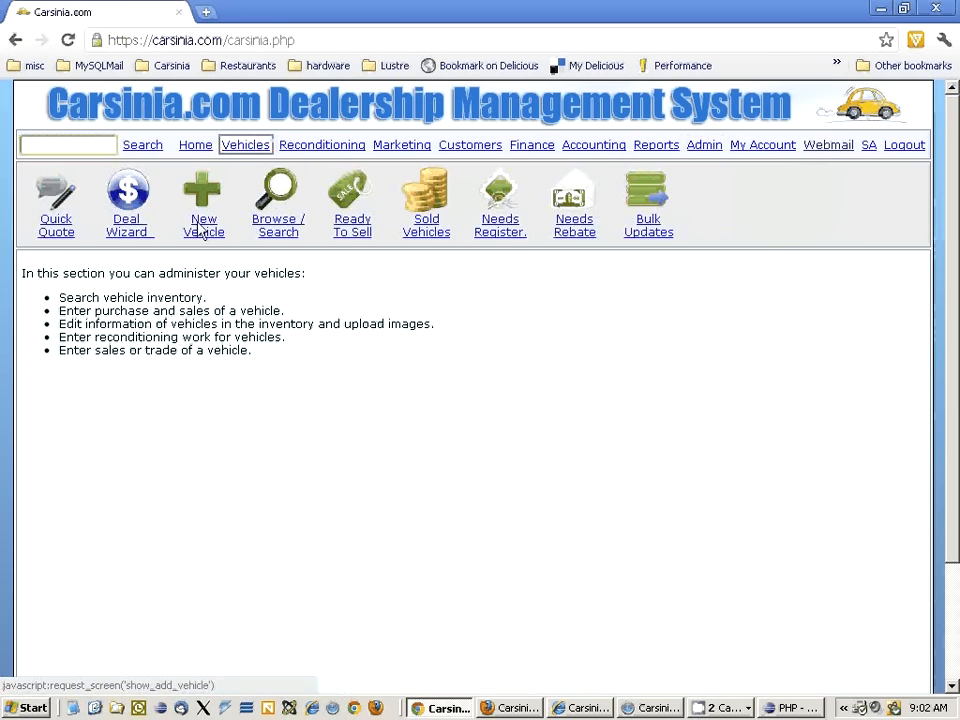
pyautogui.click(286, 228)
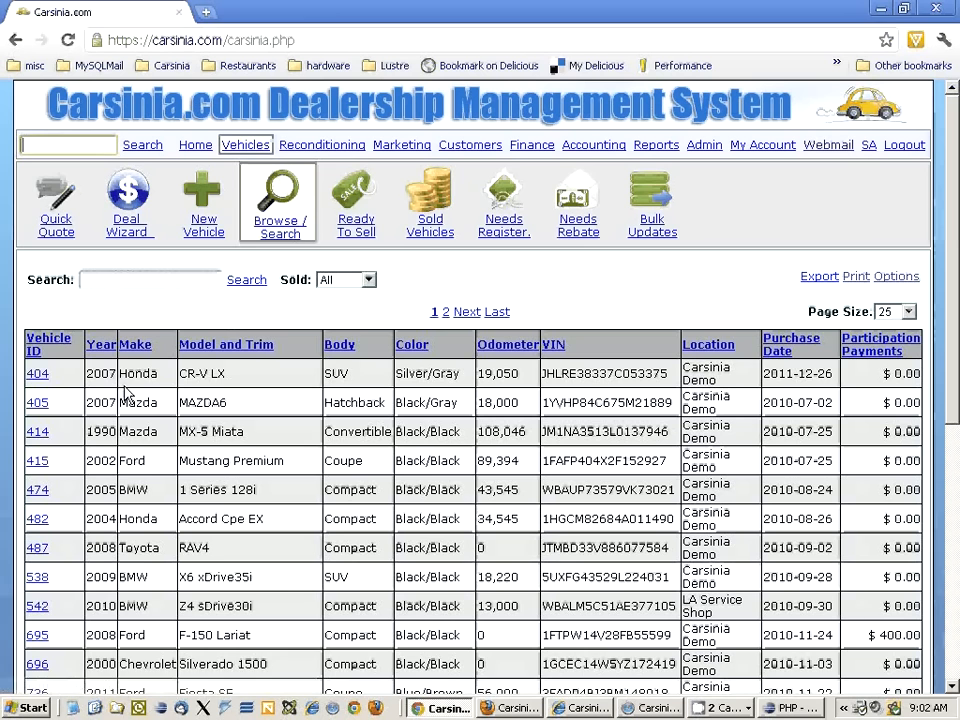
pyautogui.click(40, 377)
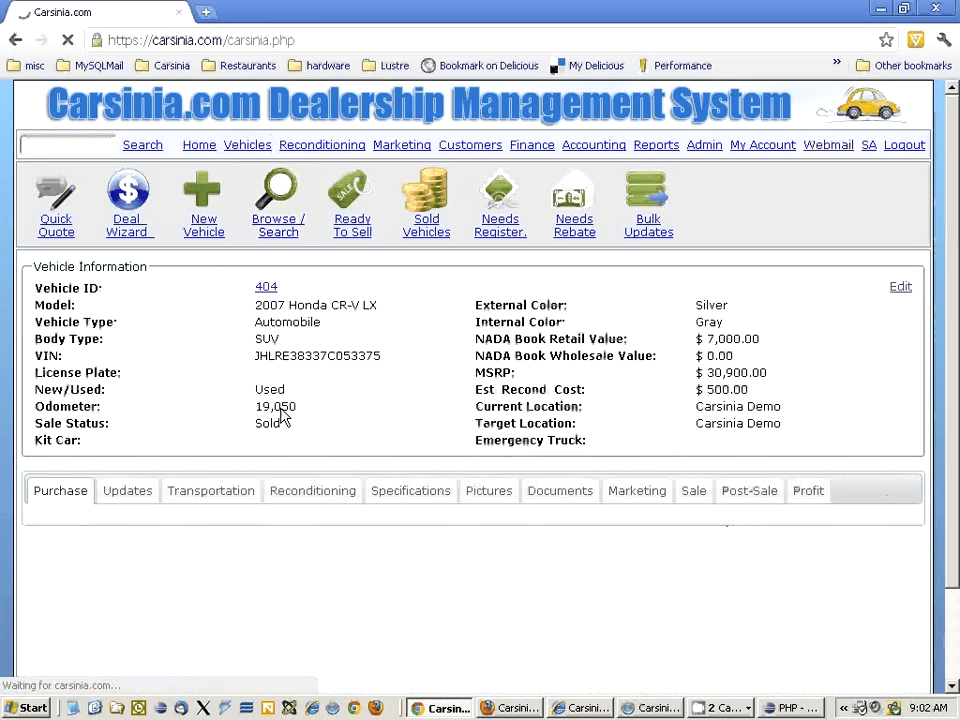
pyautogui.click(900, 287)
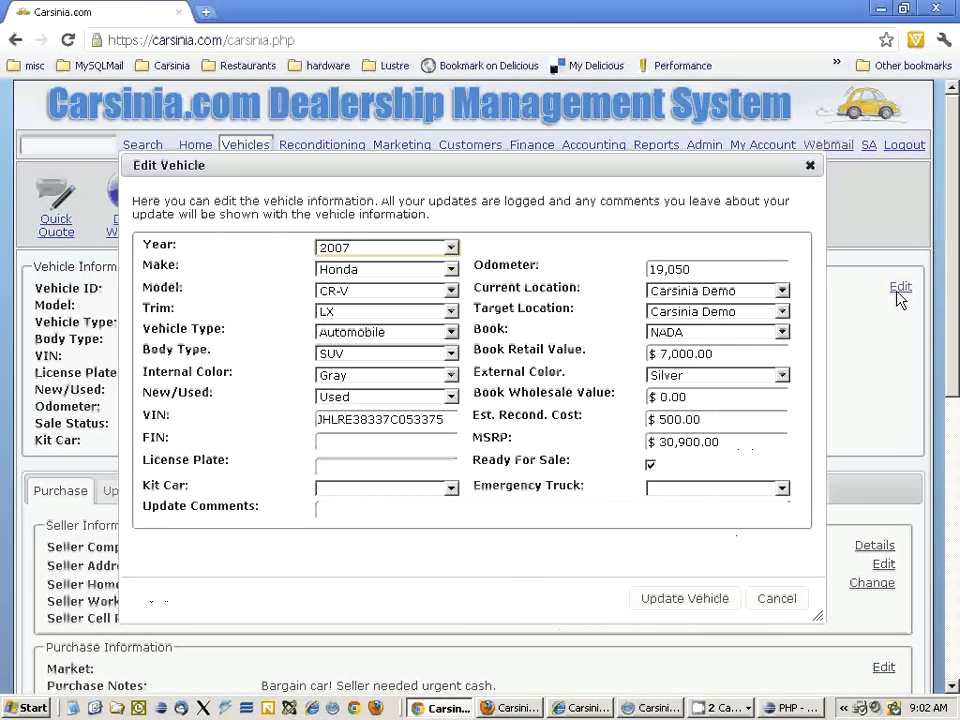
# Check the choices offered for Kit Car and Emergency Truck and leave the vehicle edit without saving
pyautogui.click(420, 491)
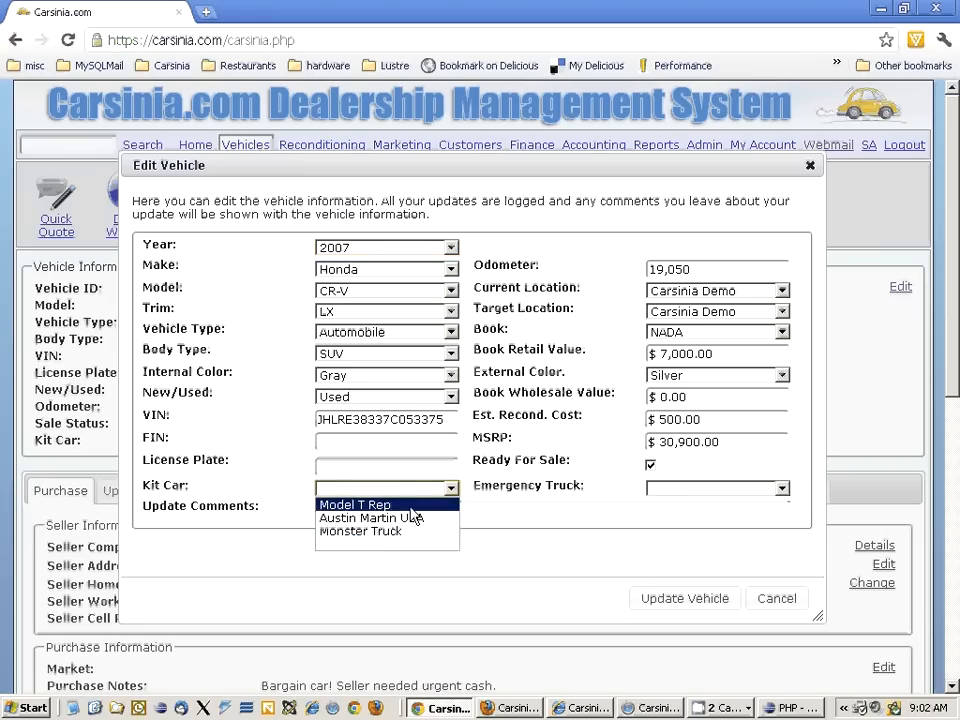
pyautogui.click(424, 487)
pyautogui.click(780, 490)
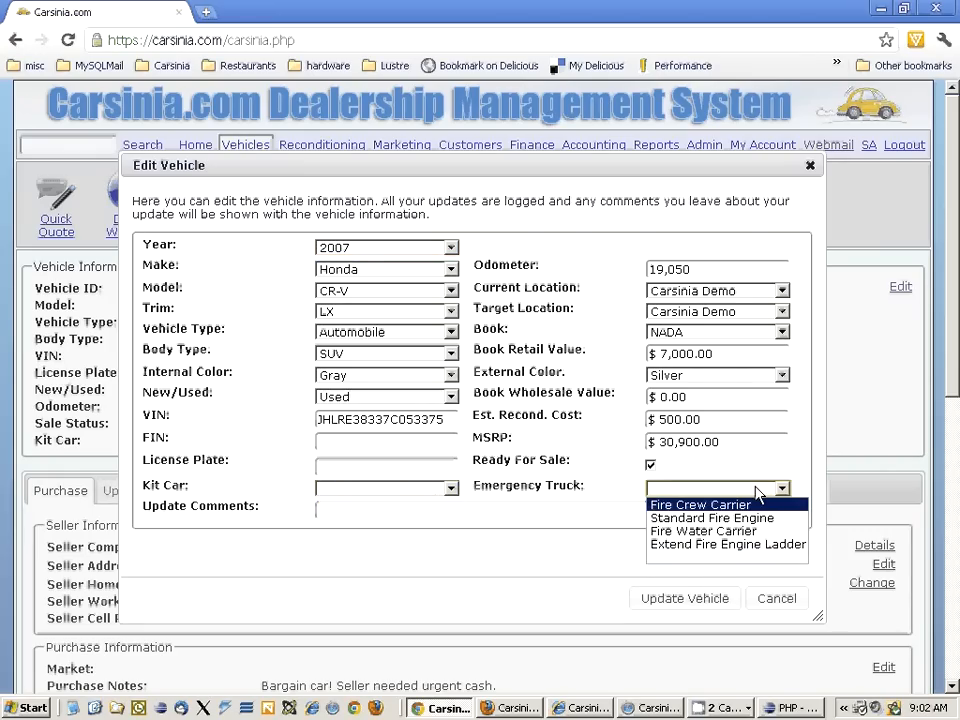
pyautogui.click(757, 489)
pyautogui.click(790, 598)
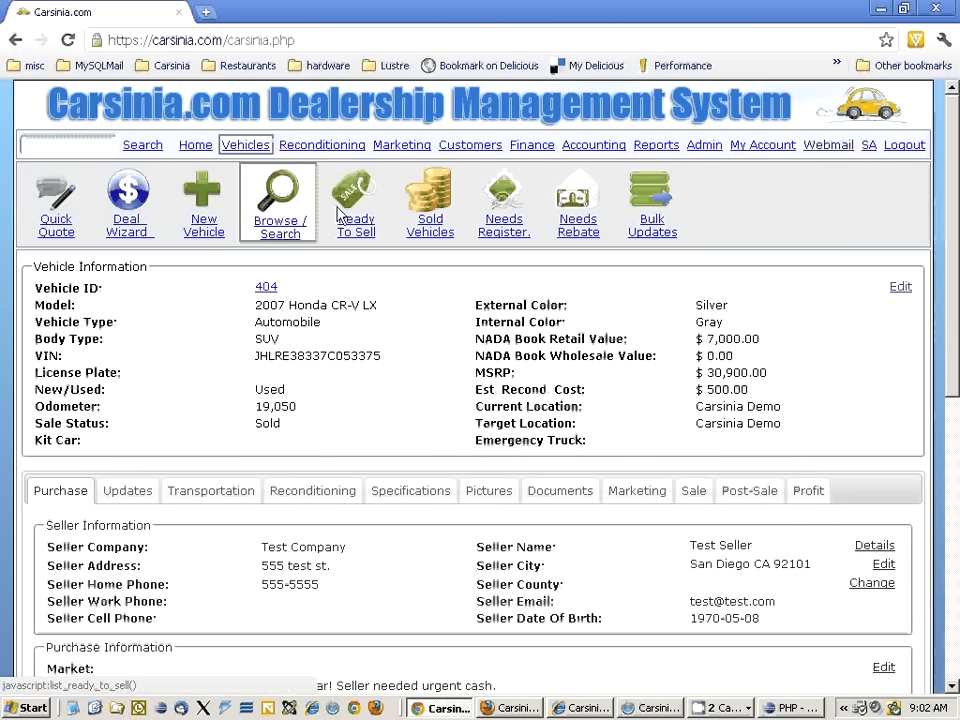
# Name custom vehicle field 3 "New Custom Field" in the administration options and save the options
pyautogui.click(702, 145)
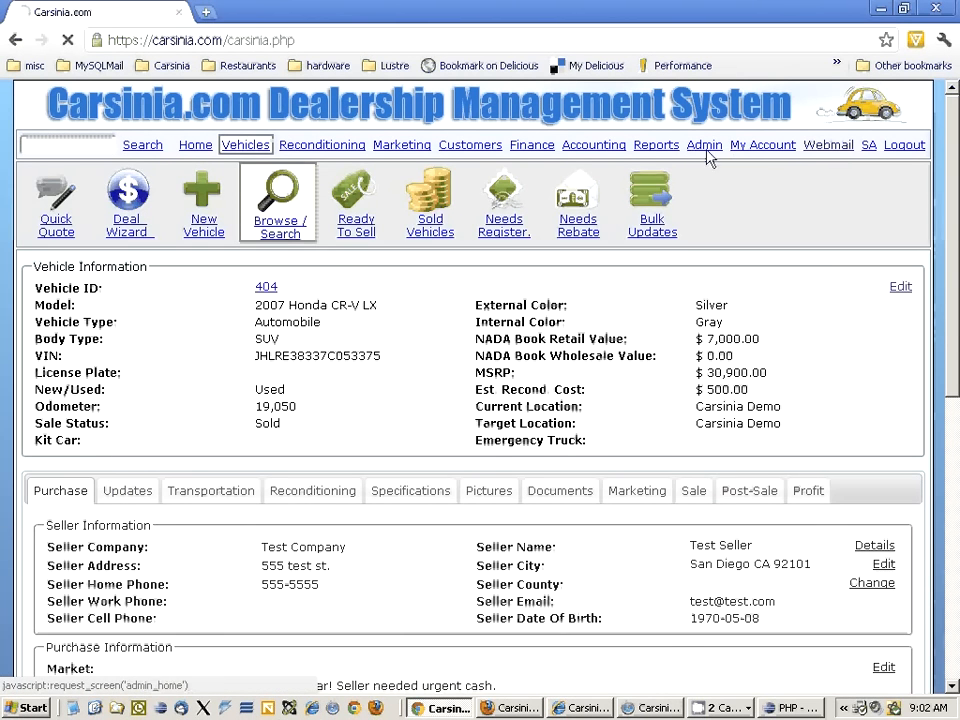
pyautogui.click(722, 229)
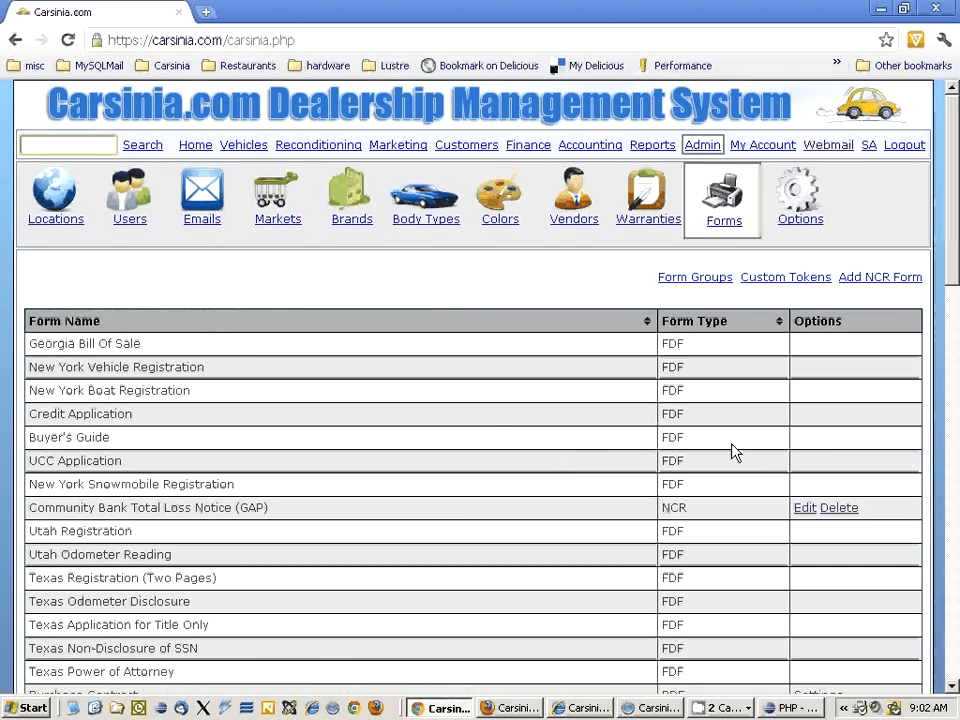
pyautogui.click(768, 235)
pyautogui.scroll(-2, 696, 407)
pyautogui.click(366, 400)
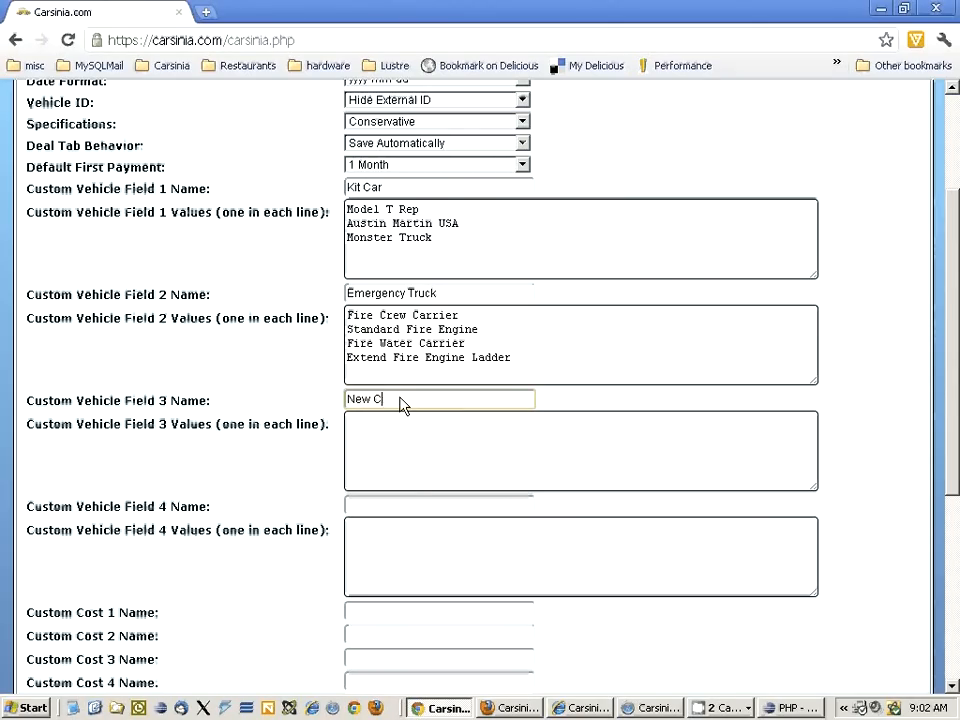
pyautogui.write('New Custom Field')
pyautogui.click(381, 447)
pyautogui.scroll(-4, 253, 476)
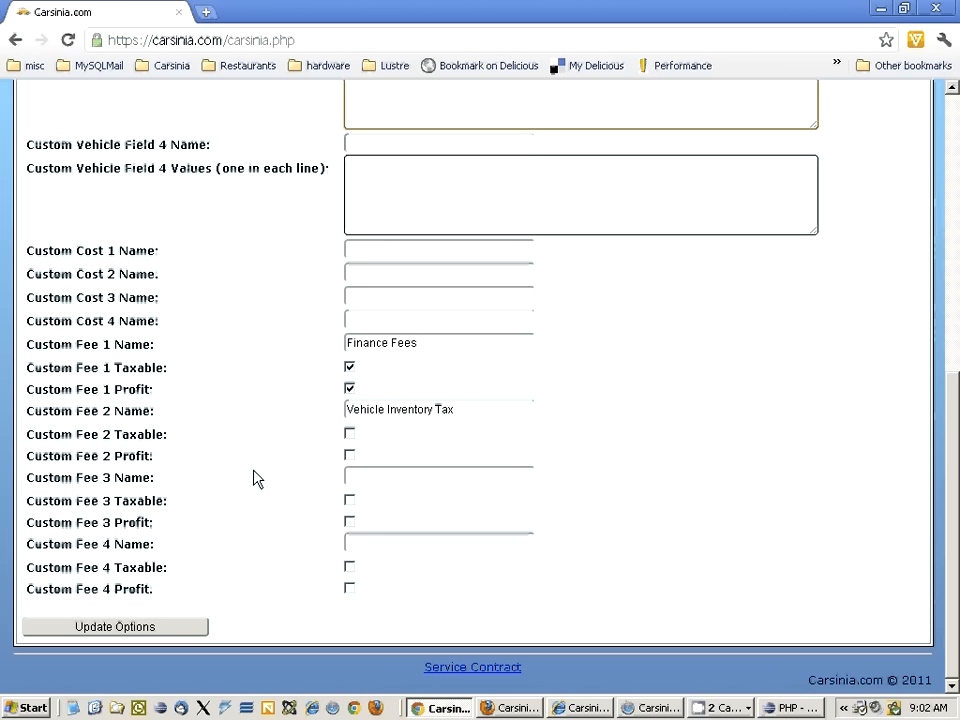
pyautogui.click(163, 632)
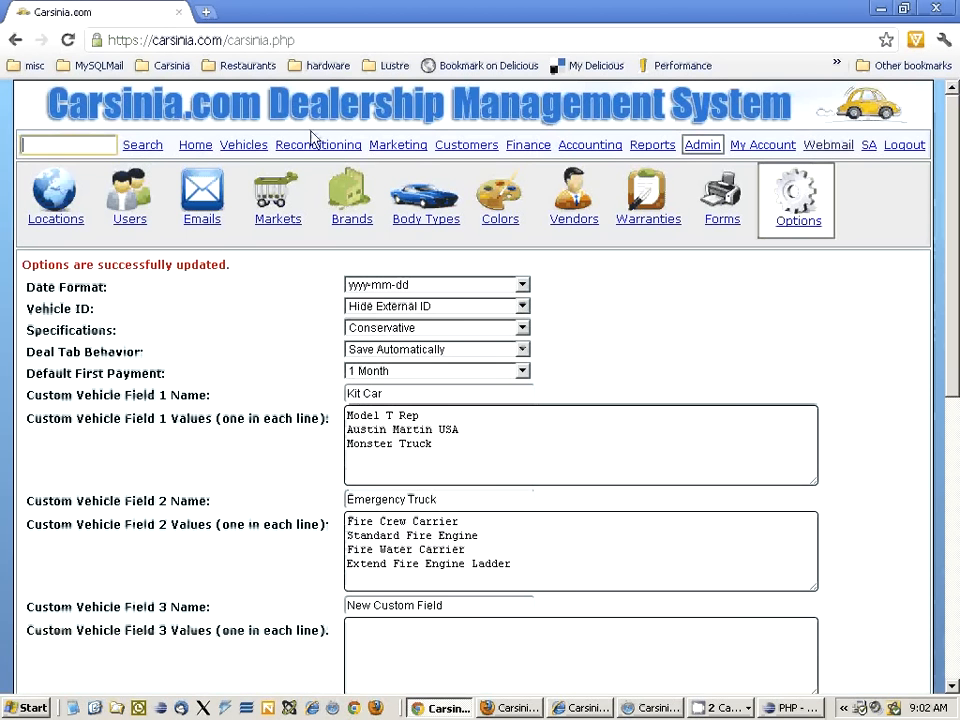
# Open the 2007 Honda CR-V LX record from the inventory to check its custom vehicle fields
pyautogui.click(240, 147)
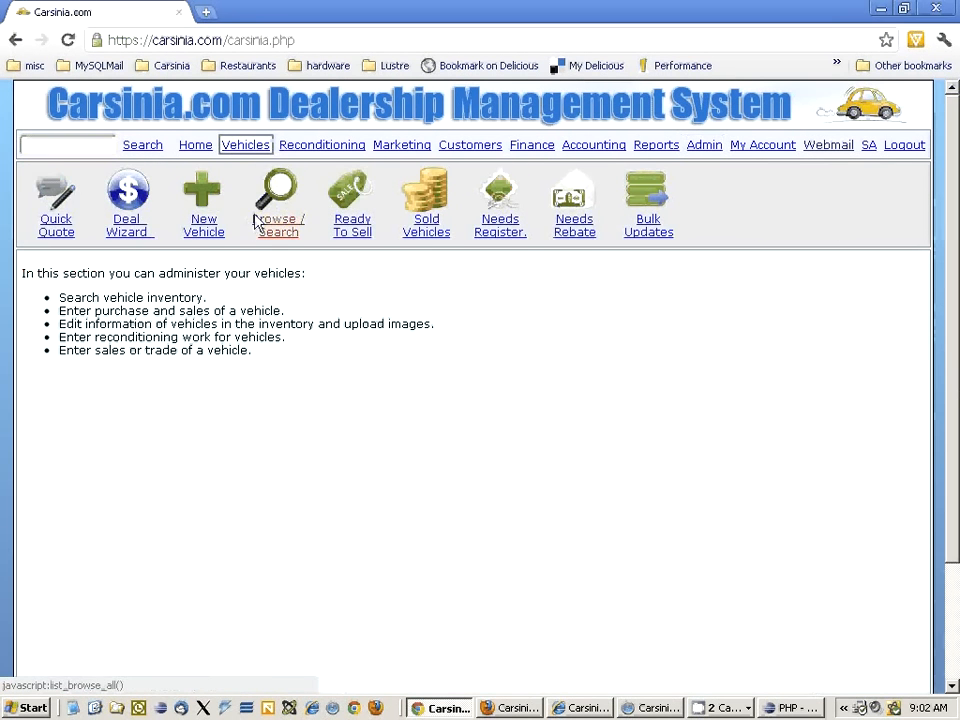
pyautogui.click(257, 220)
pyautogui.click(34, 372)
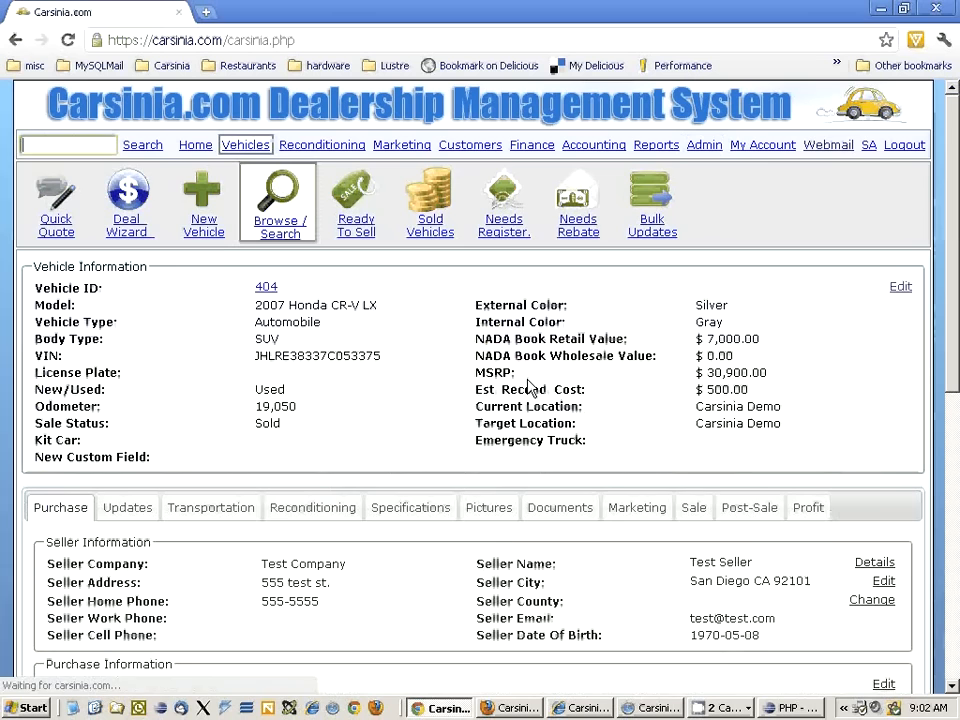
# Set New Custom Field to "great car" on the 2007 Honda CR-V LX, update the vehicle and check the value on its record
pyautogui.click(900, 287)
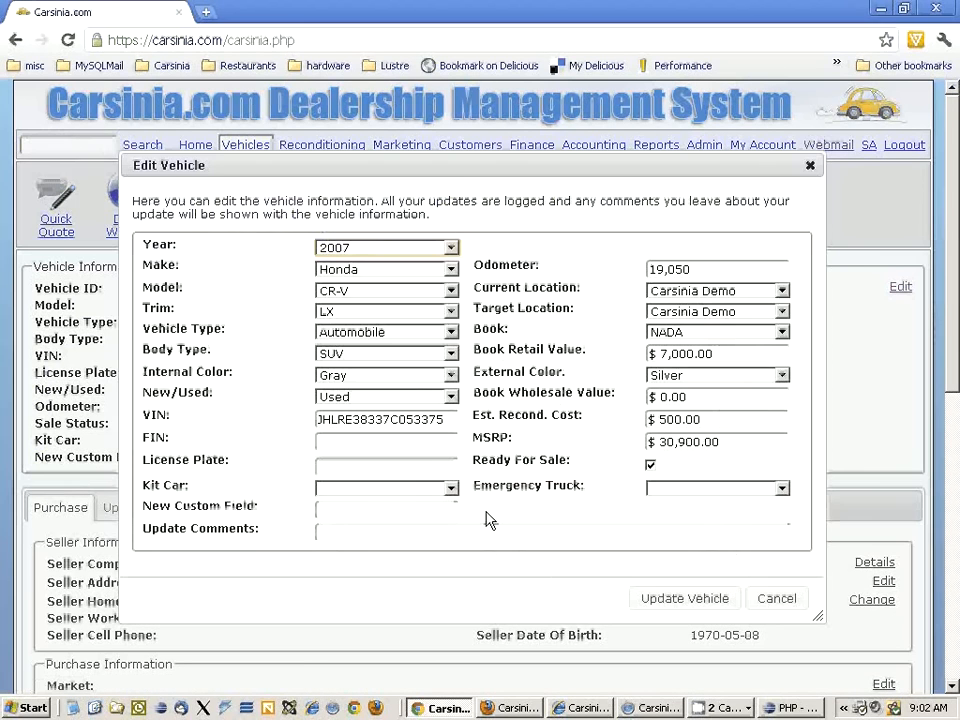
pyautogui.click(368, 507)
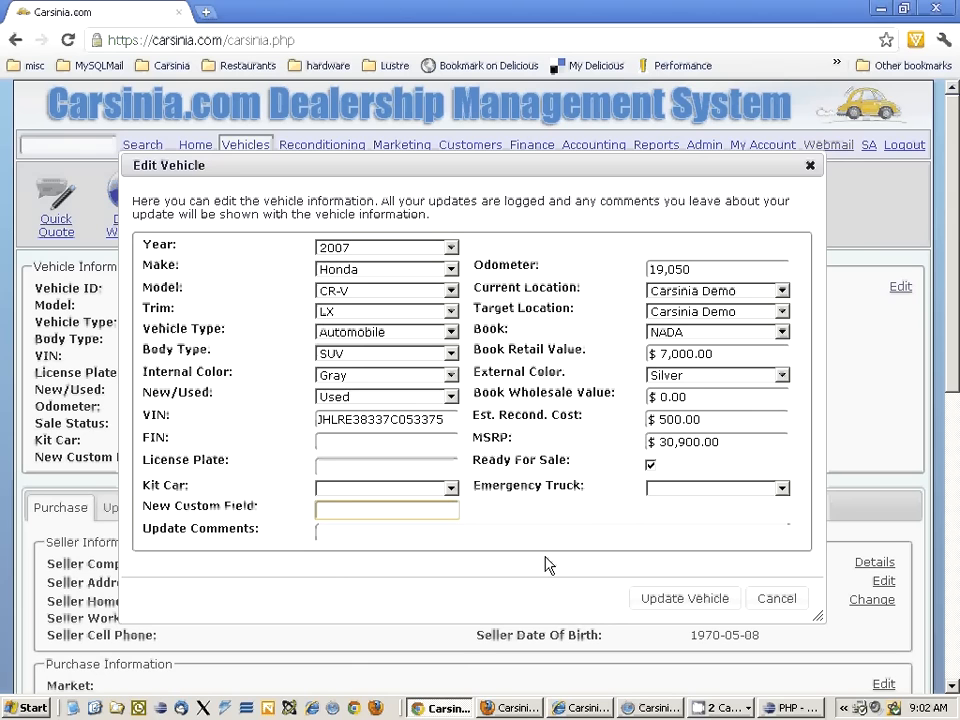
pyautogui.write('dedede')
pyautogui.hotkey('ctrl', 'a')
pyautogui.write('great car')
pyautogui.click(687, 600)
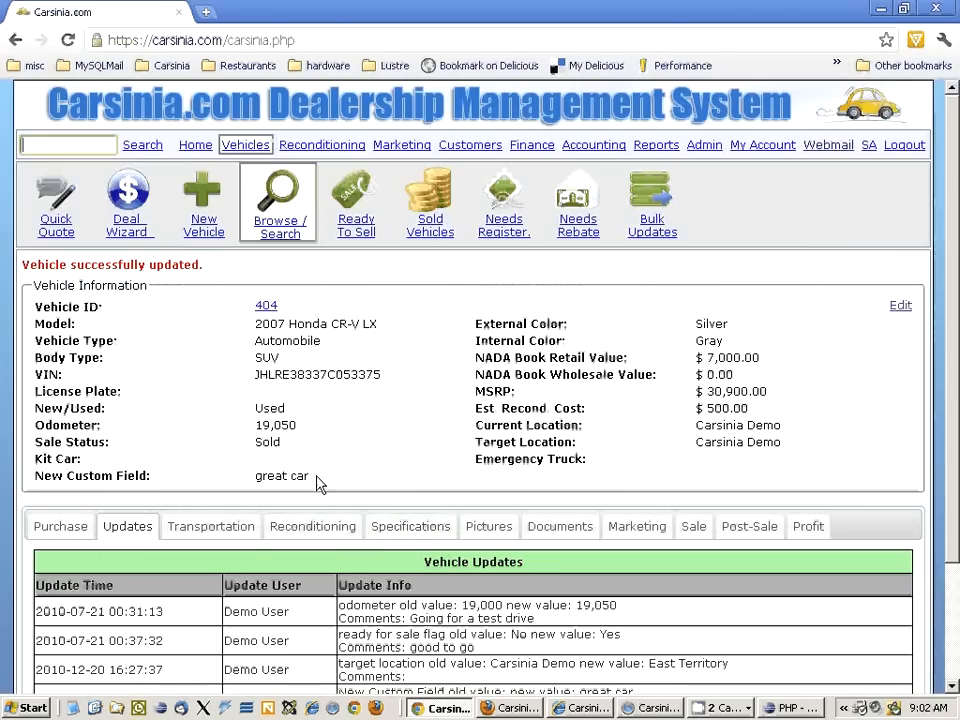
pyautogui.moveTo(316, 479); pyautogui.dragTo(80, 458)
pyautogui.click(214, 465)
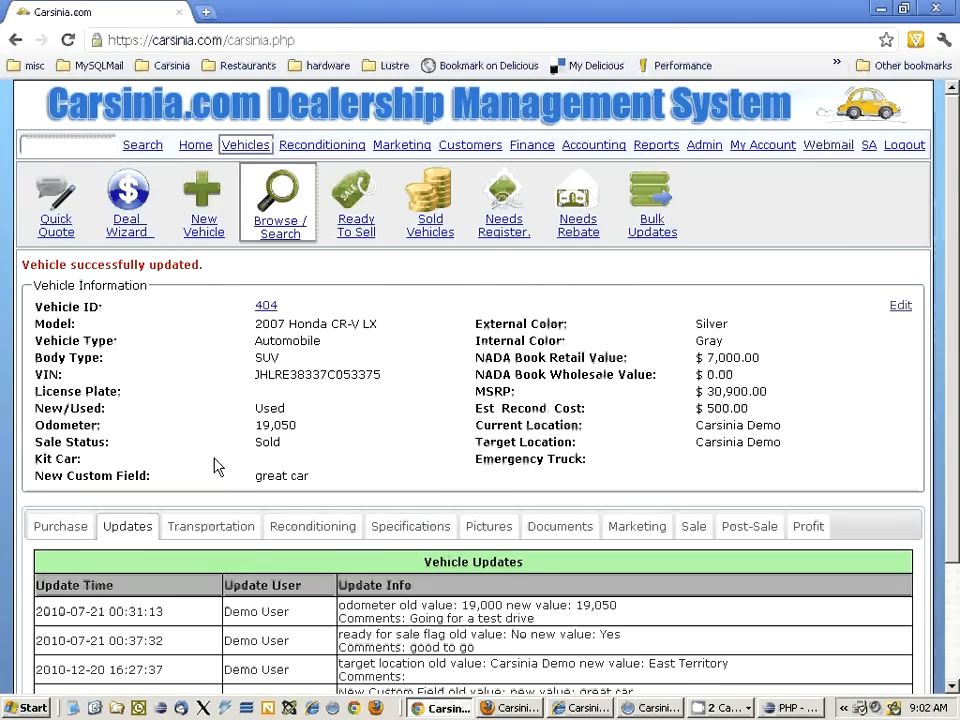
pyautogui.moveTo(257, 485); pyautogui.dragTo(340, 487)
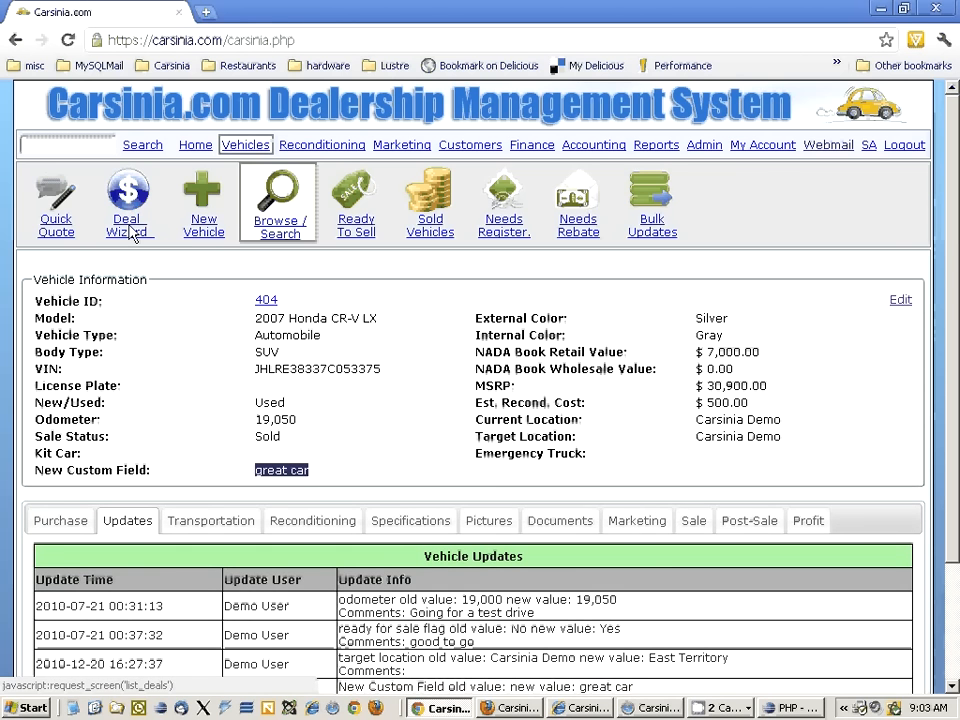
# Open the first pending deal in the Deal Wizard and view its insurance information
pyautogui.click(131, 233)
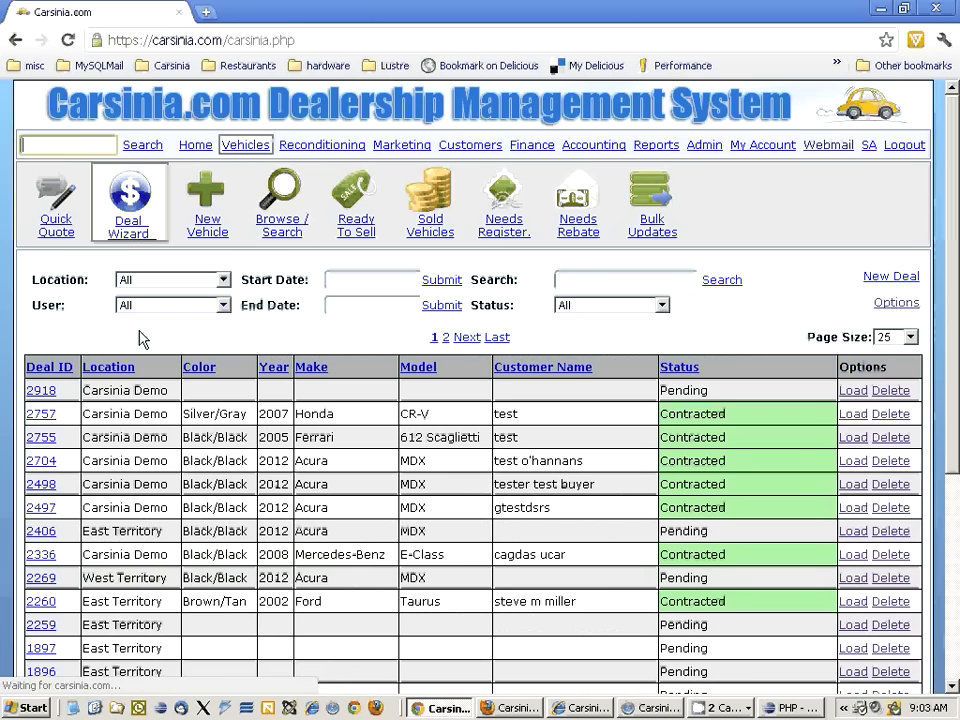
pyautogui.click(55, 391)
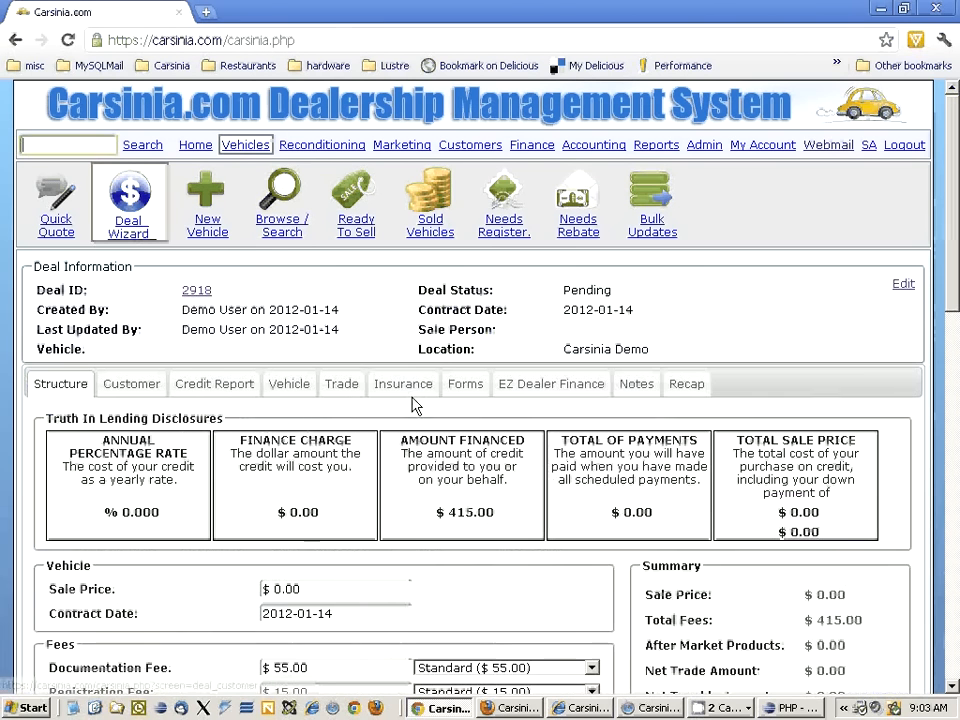
pyautogui.click(408, 389)
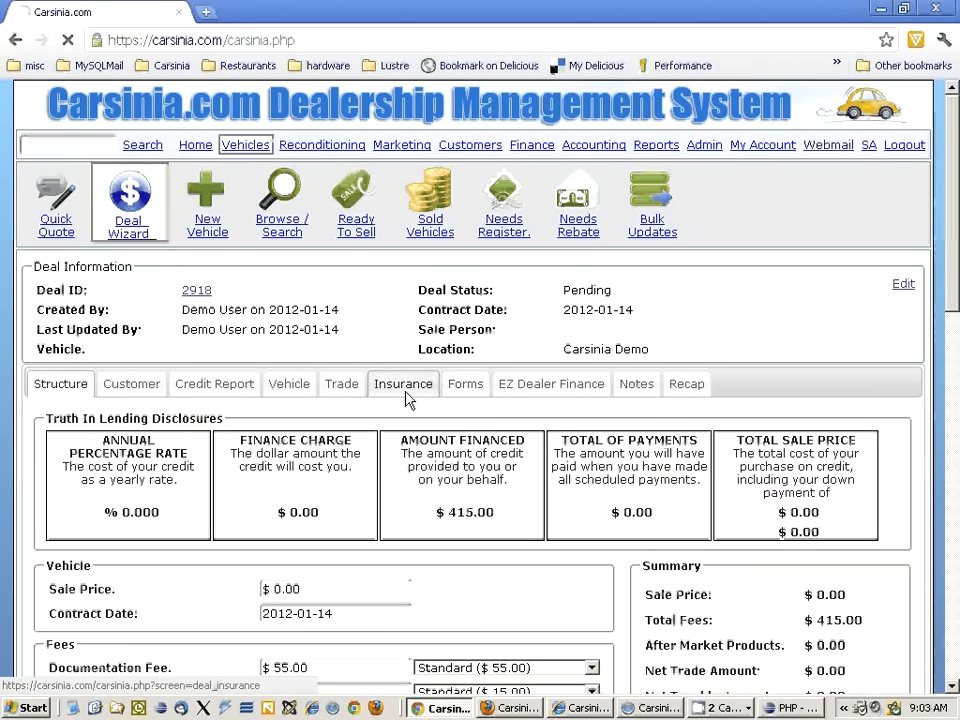
pyautogui.scroll(-3, 212, 432)
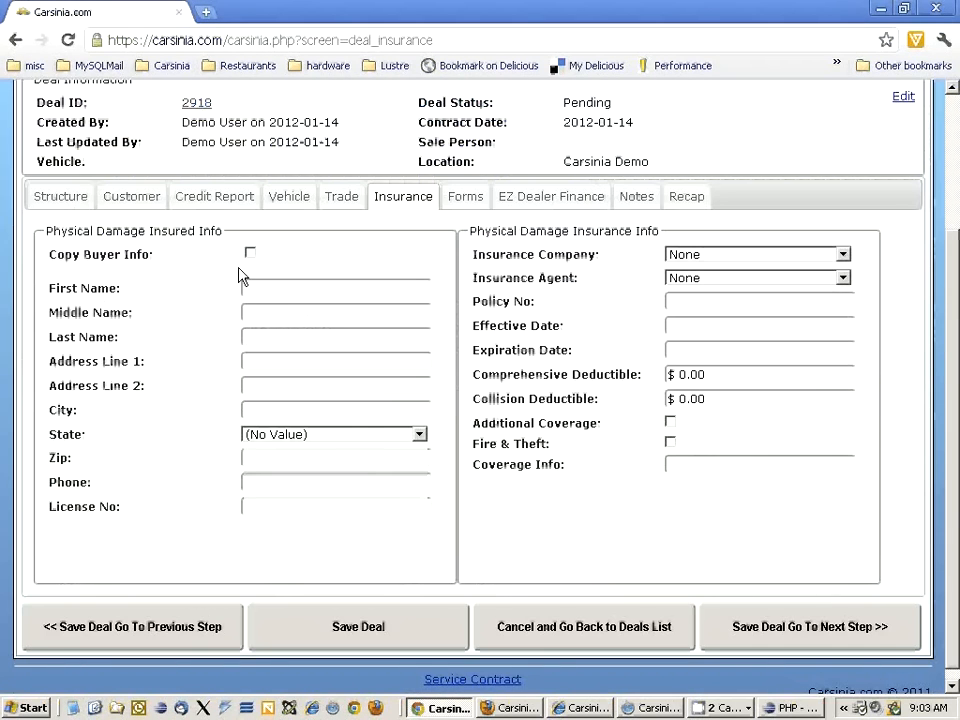
# Assign the first customer in the existing customer list as the deal's buyer
pyautogui.click(141, 203)
pyautogui.scroll(-3, 200, 420)
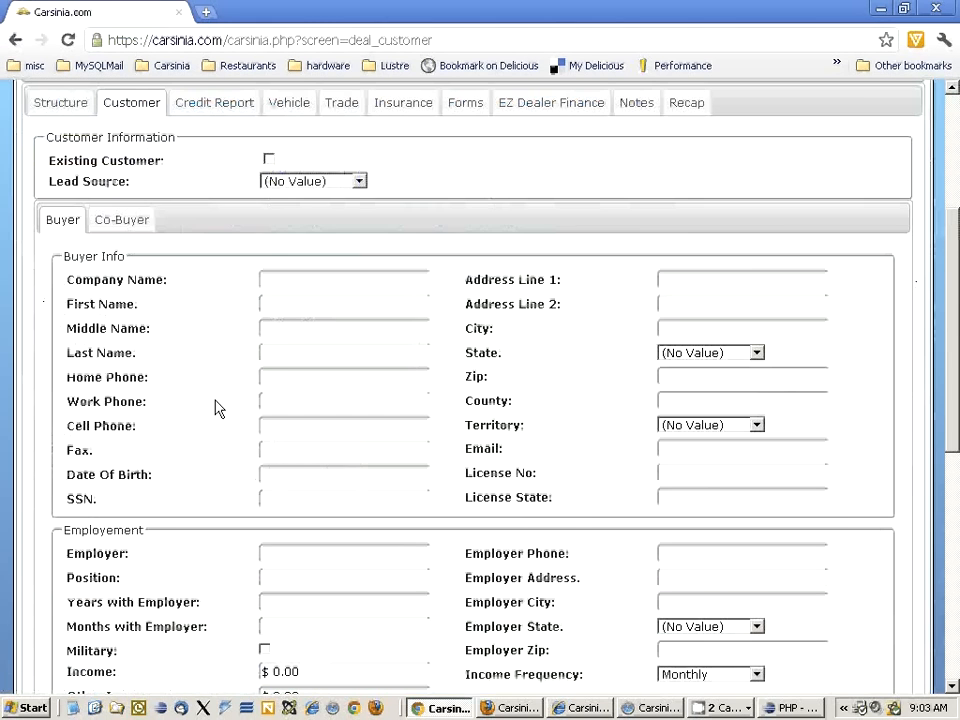
pyautogui.click(268, 159)
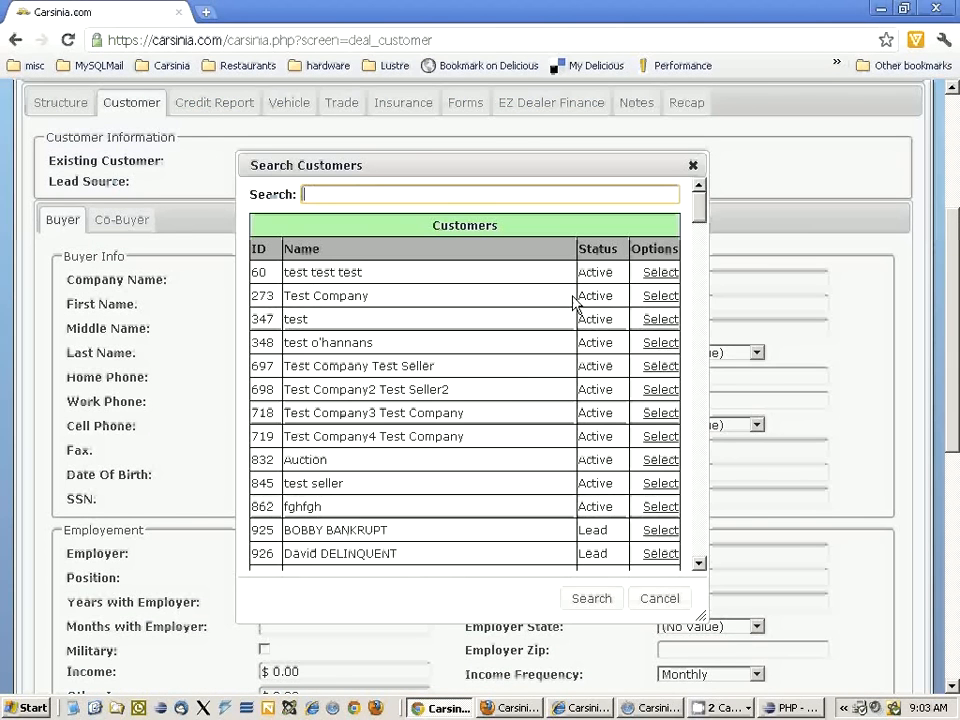
pyautogui.scroll(-2, 422, 450)
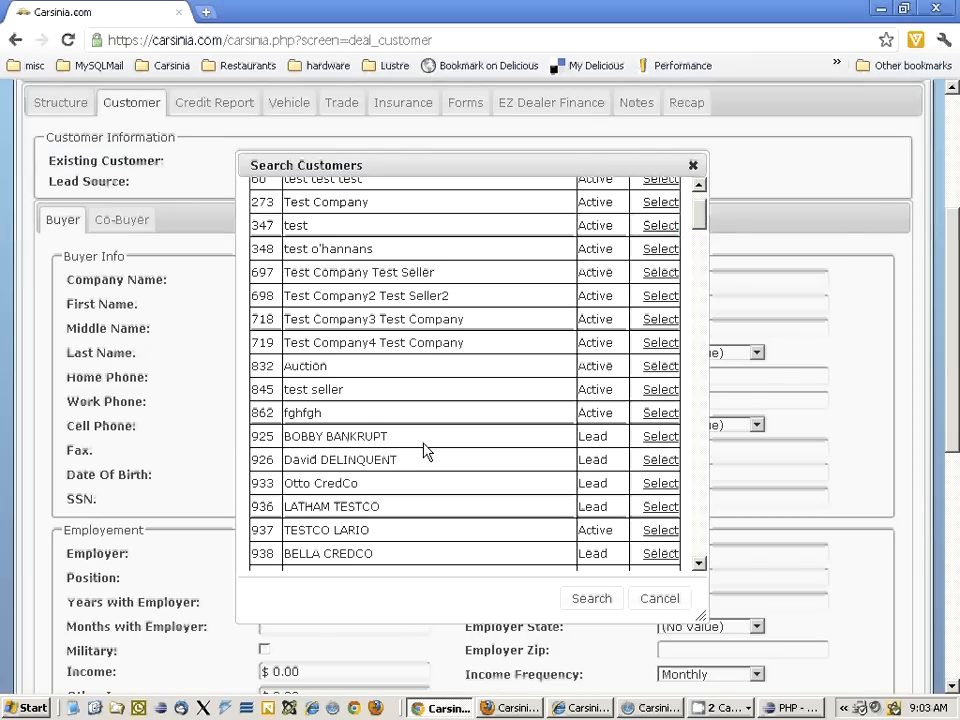
pyautogui.scroll(1, 358, 410)
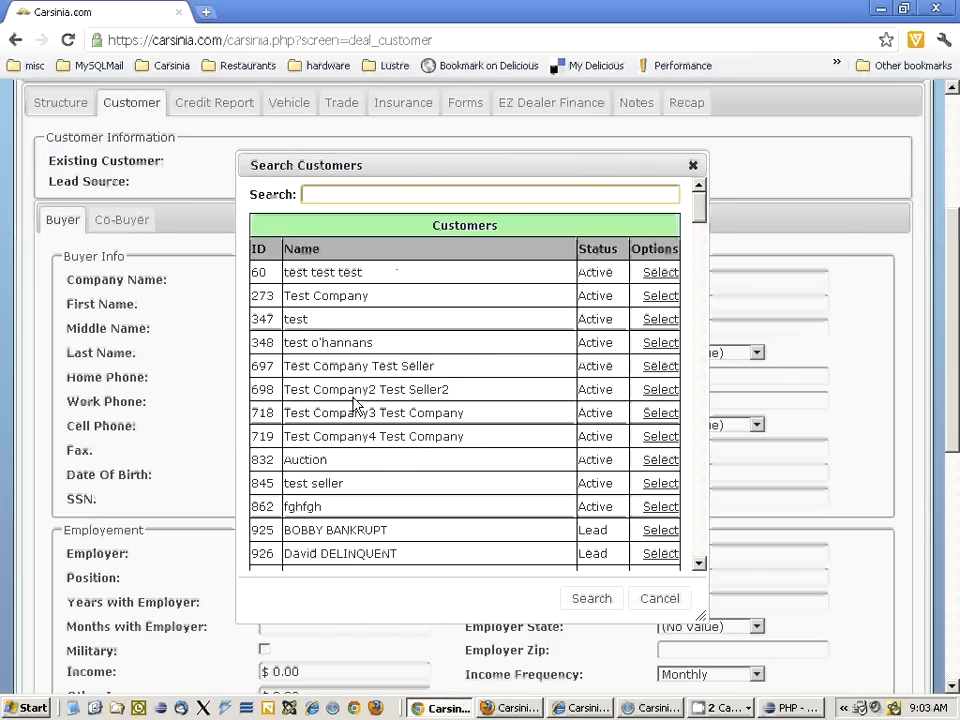
pyautogui.scroll(-2, 358, 420)
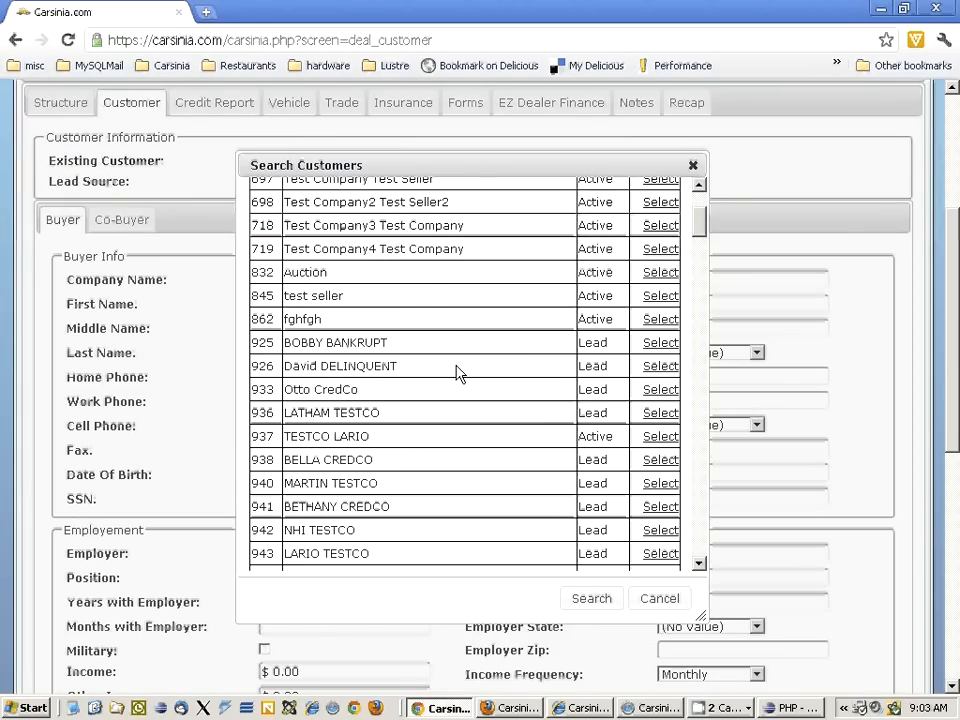
pyautogui.scroll(4, 456, 375)
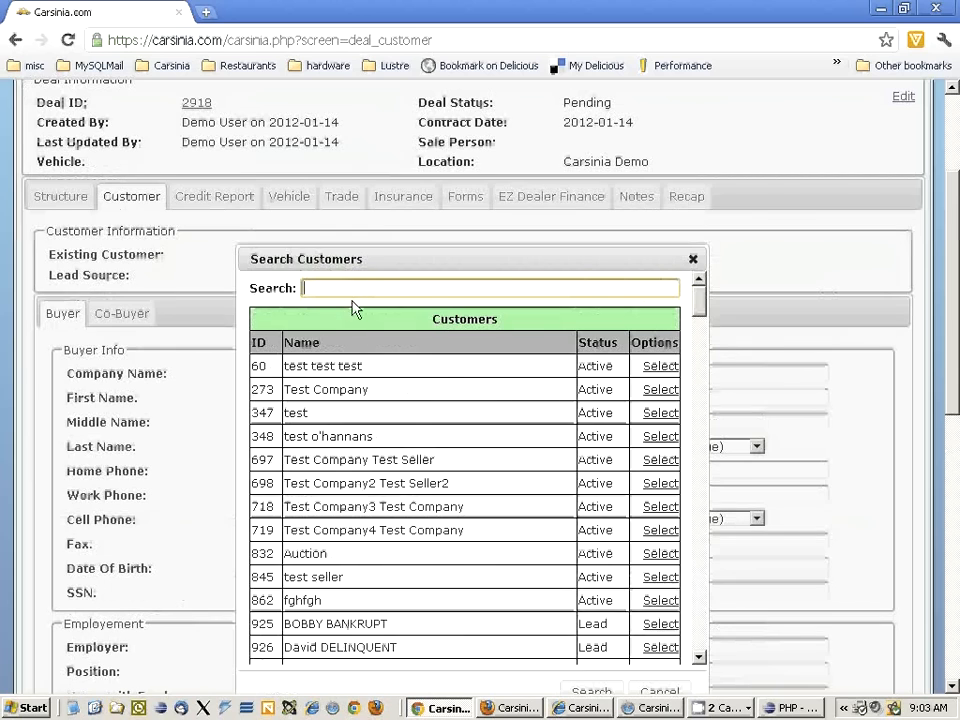
pyautogui.click(660, 367)
pyautogui.scroll(-2, 230, 480)
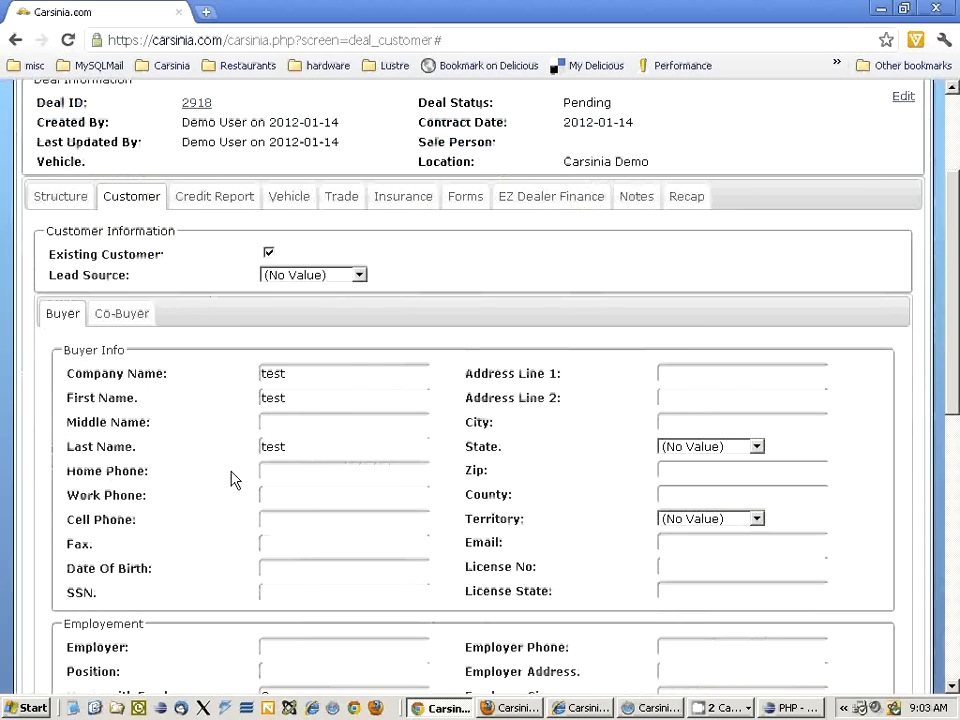
pyautogui.scroll(1, 230, 480)
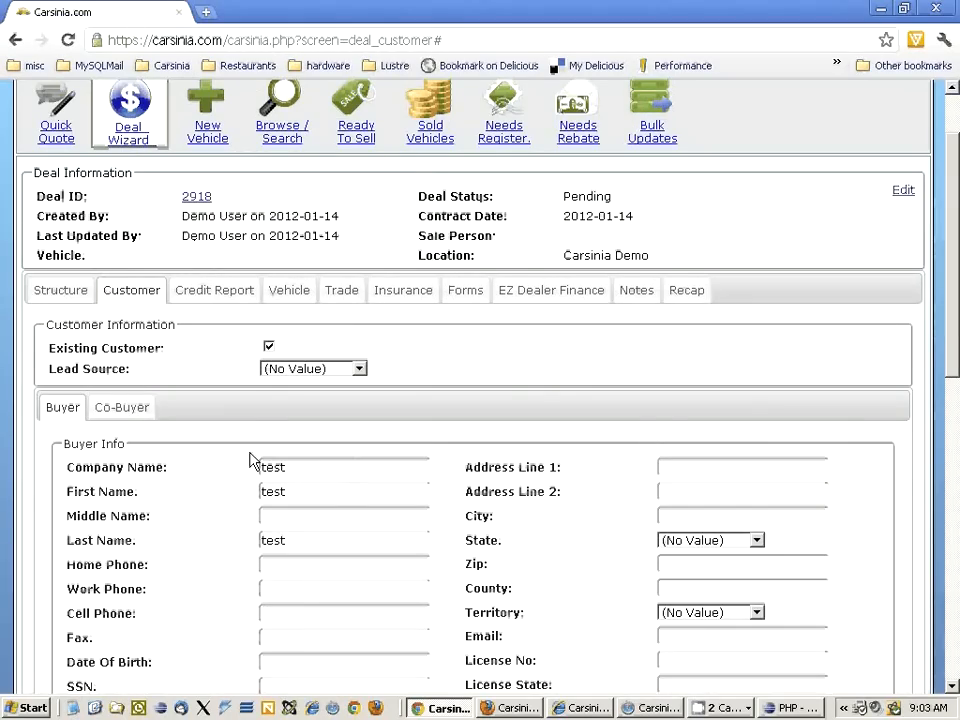
# Copy the buyer info into the deal's insured info and check the insurance company choices, leaving None selected
pyautogui.click(381, 296)
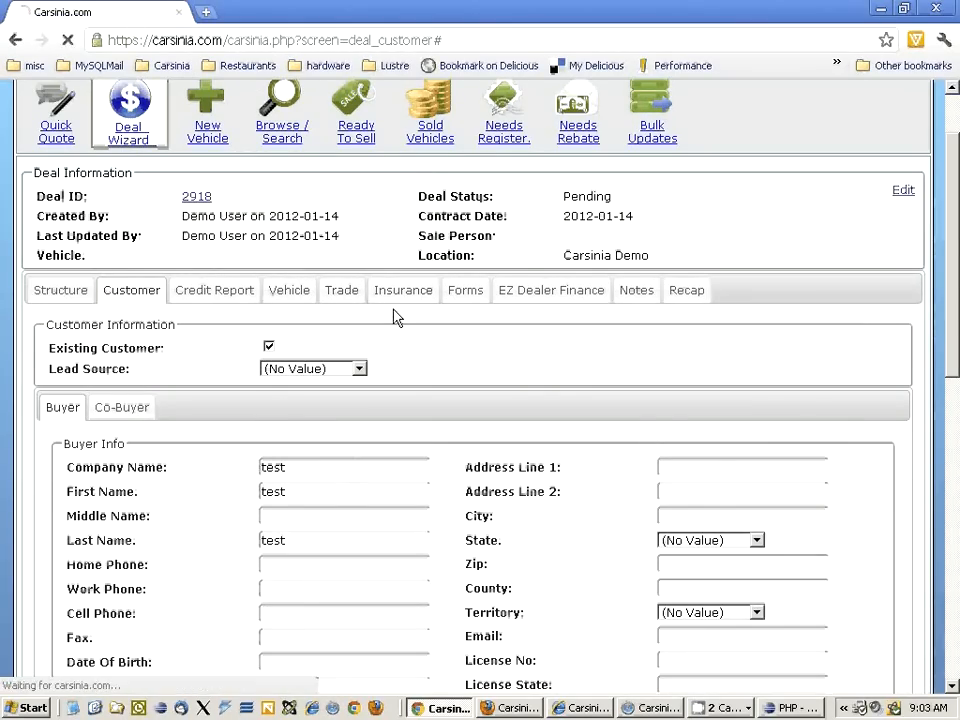
pyautogui.scroll(-2, 252, 408)
pyautogui.click(250, 245)
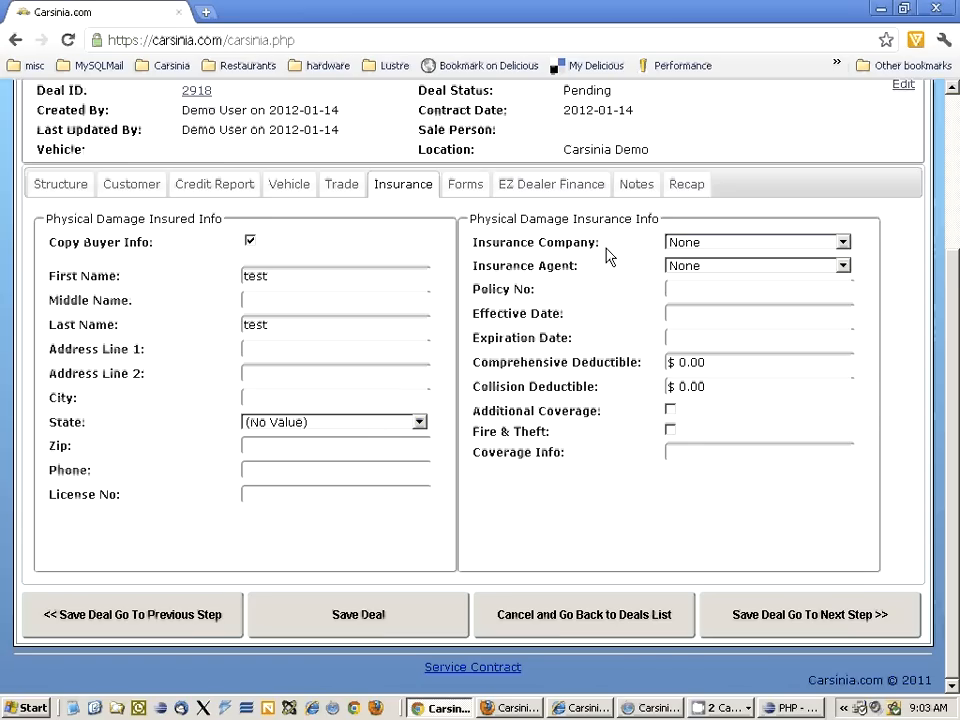
pyautogui.click(758, 242)
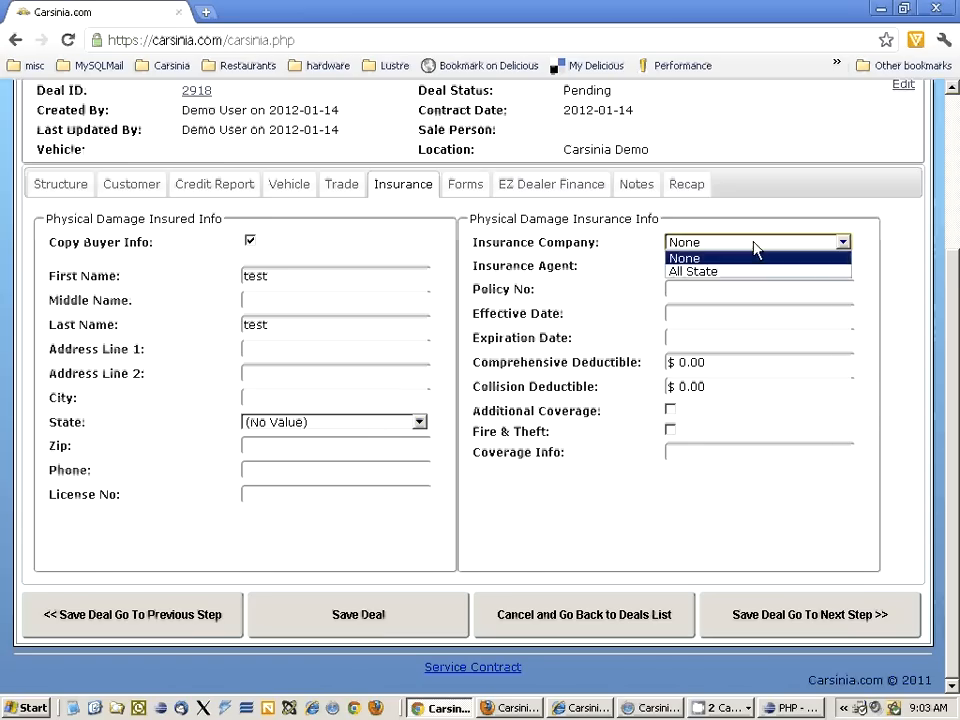
pyautogui.click(752, 257)
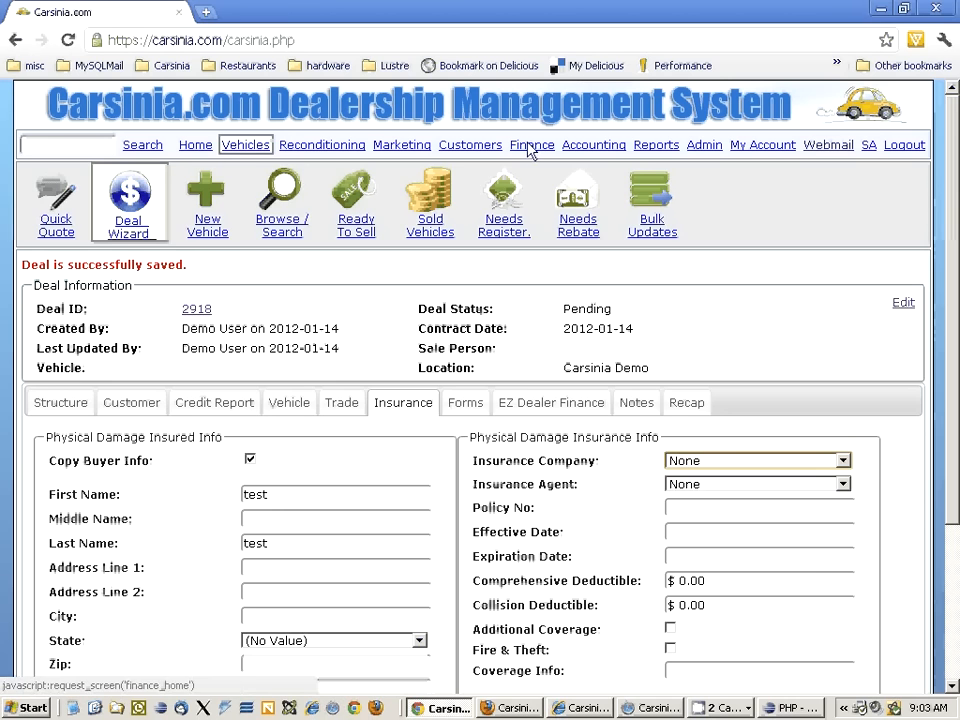
# Review the insurance companies and insurance agents defined in the finance area, including the agent's address
pyautogui.click(531, 146)
pyautogui.click(499, 210)
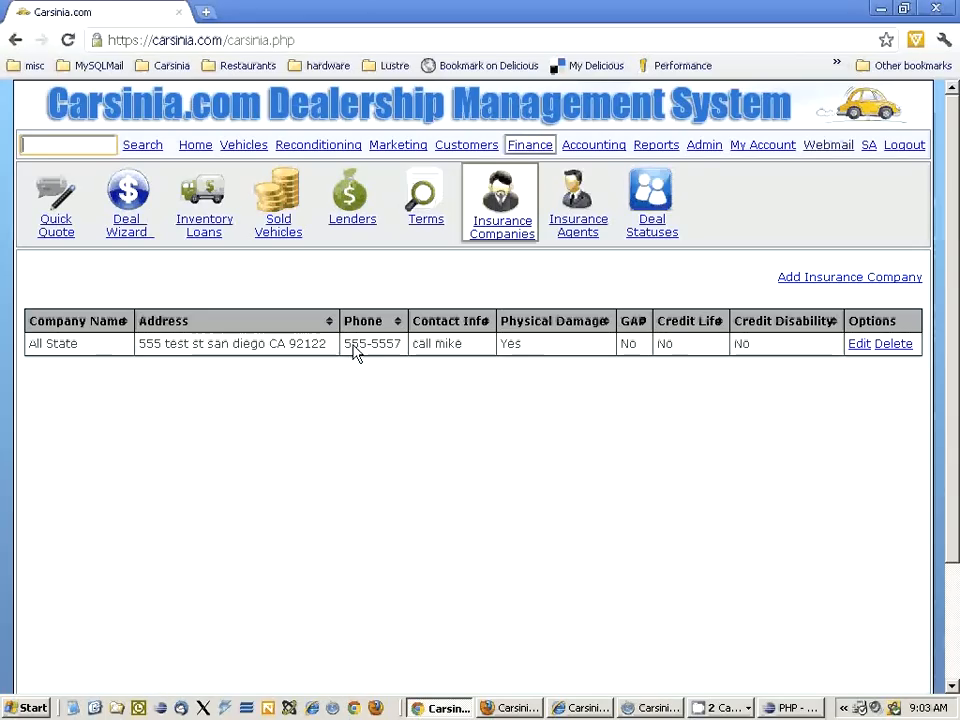
pyautogui.click(574, 232)
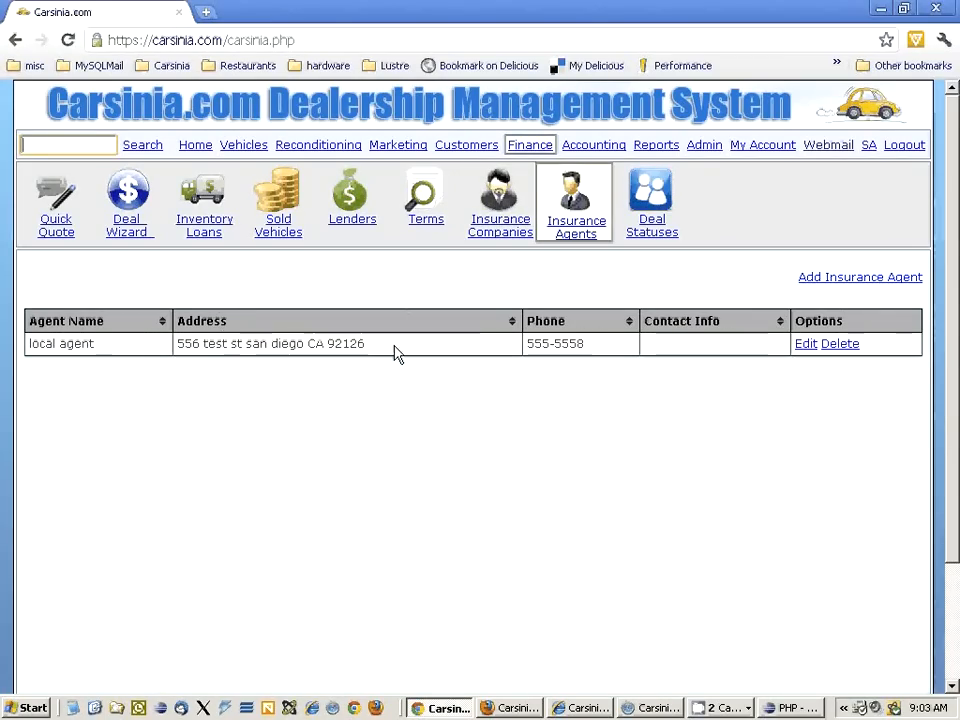
pyautogui.moveTo(364, 345); pyautogui.dragTo(181, 349)
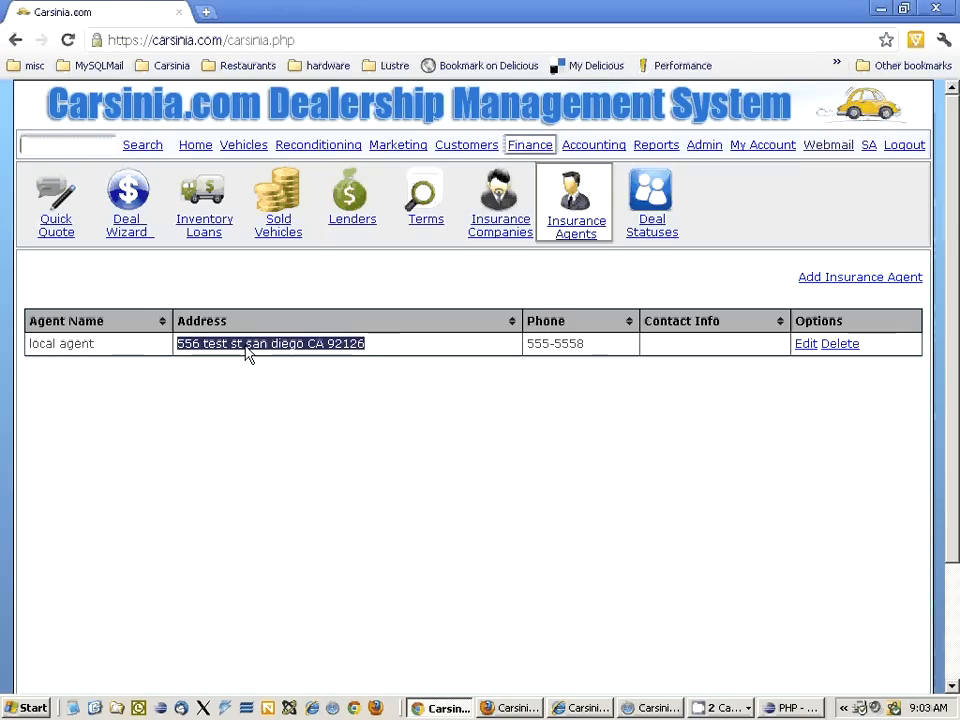
pyautogui.click(385, 350)
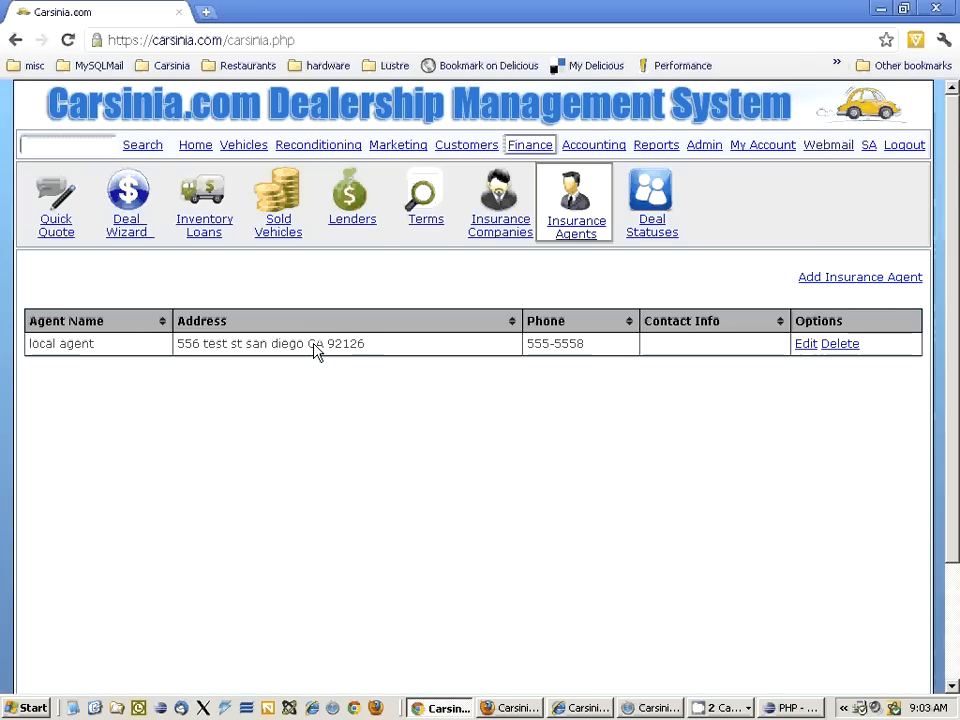
# Reopen the first pending deal and examine its structure, including the summary's amount financed and the Truth in Lending finance charge
pyautogui.click(127, 195)
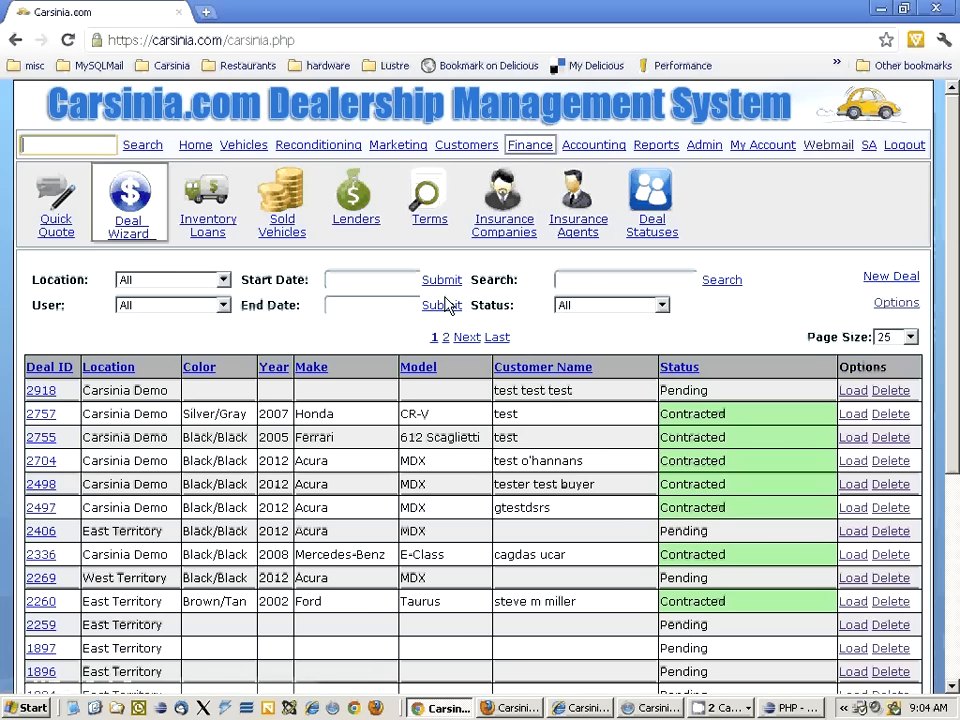
pyautogui.click(41, 390)
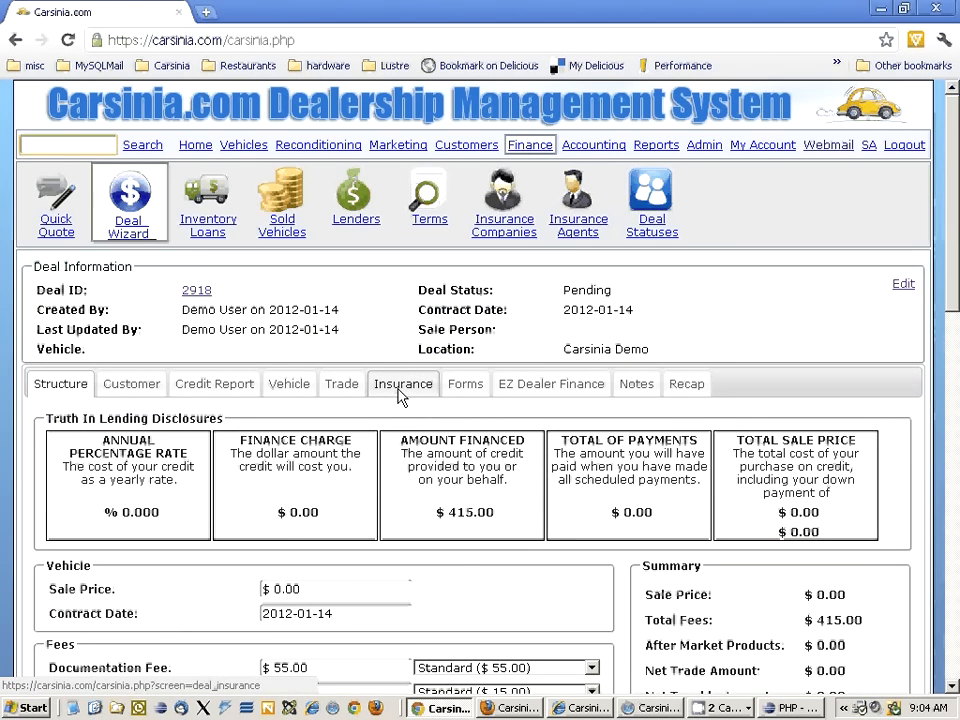
pyautogui.scroll(-5, 135, 422)
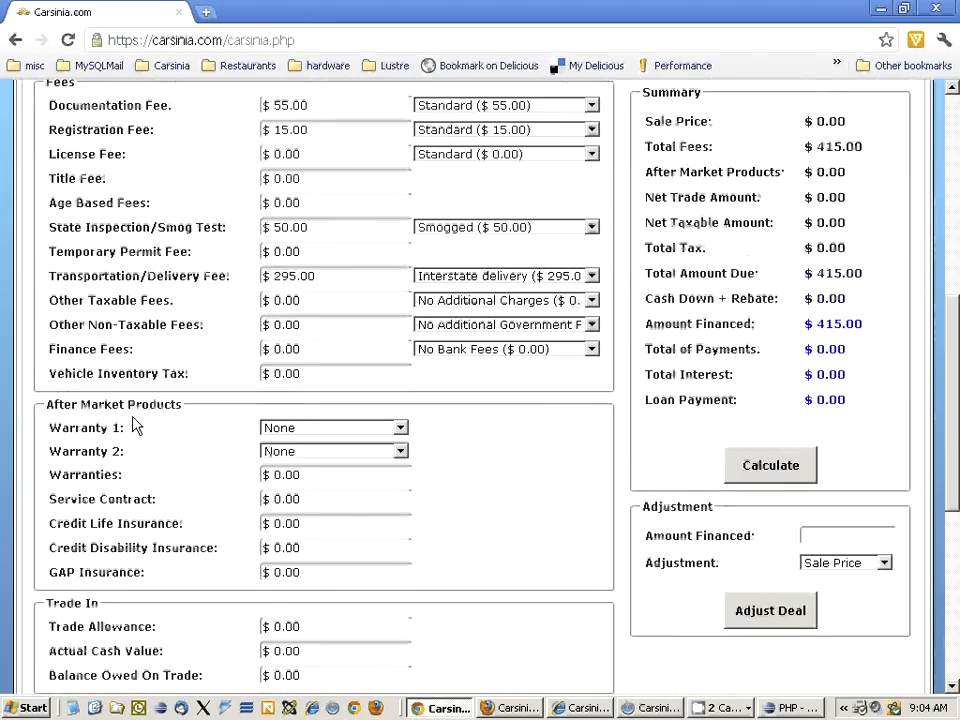
pyautogui.scroll(5, 135, 427)
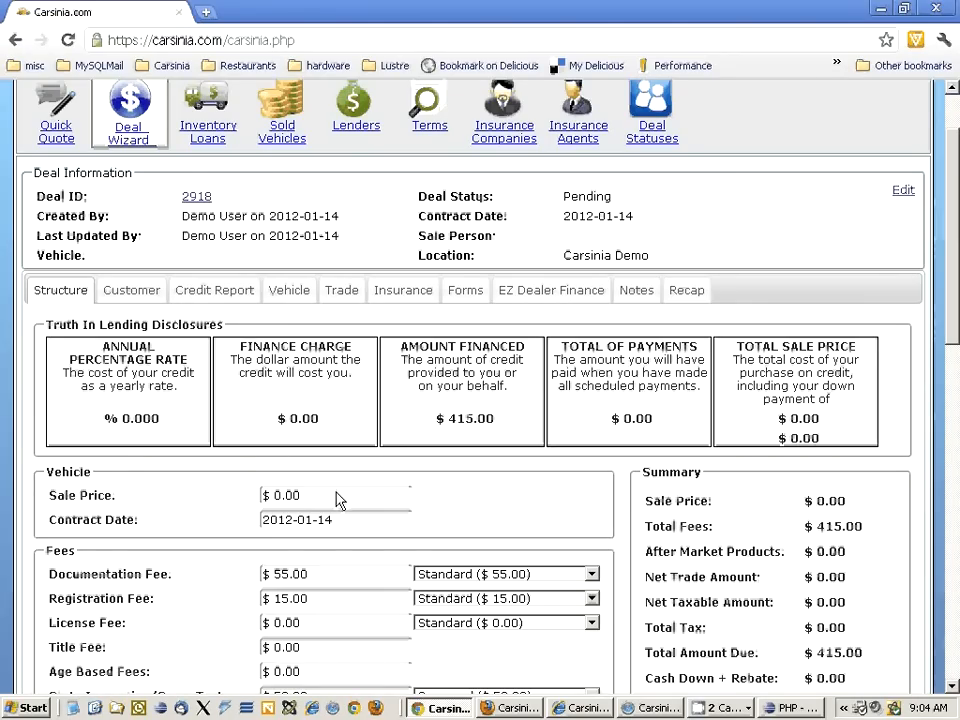
pyautogui.scroll(-5, 338, 500)
pyautogui.scroll(3, 337, 497)
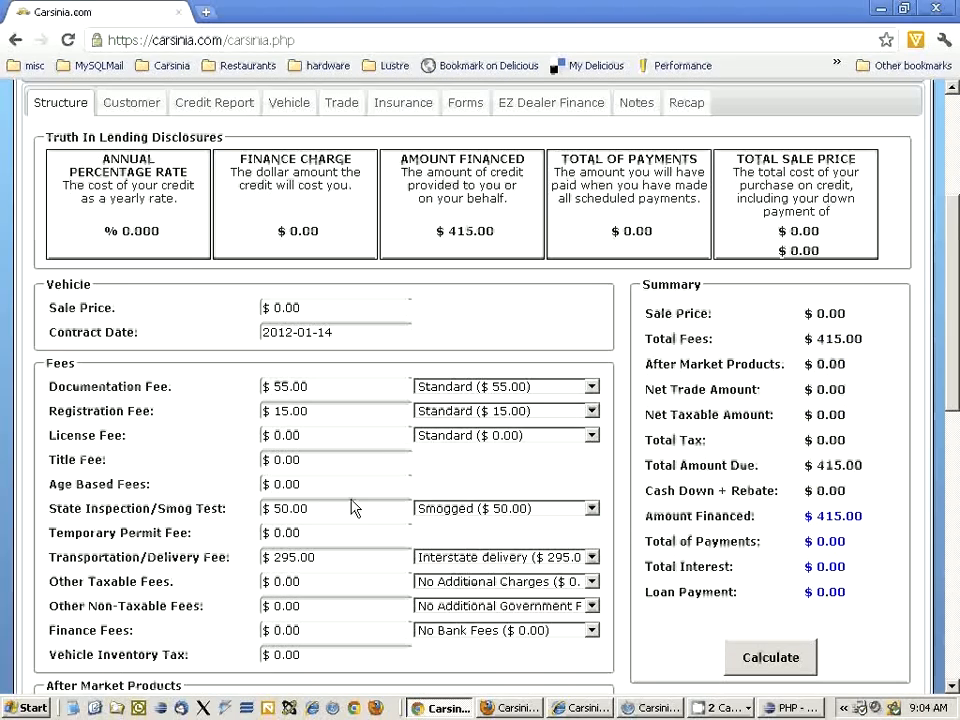
pyautogui.moveTo(848, 523); pyautogui.dragTo(793, 523)
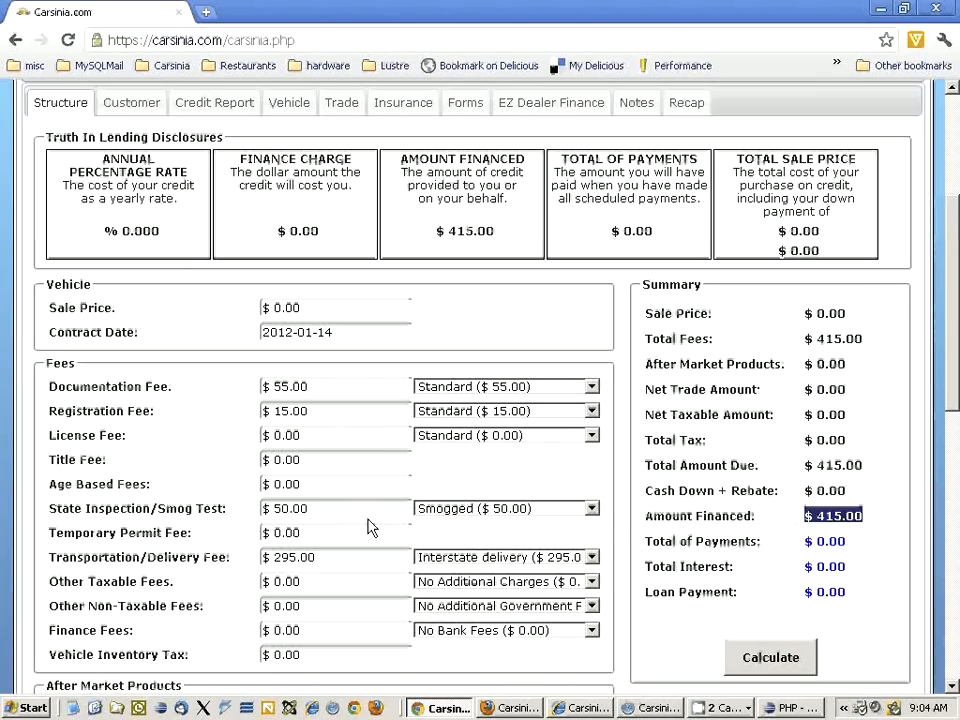
pyautogui.scroll(3, 367, 527)
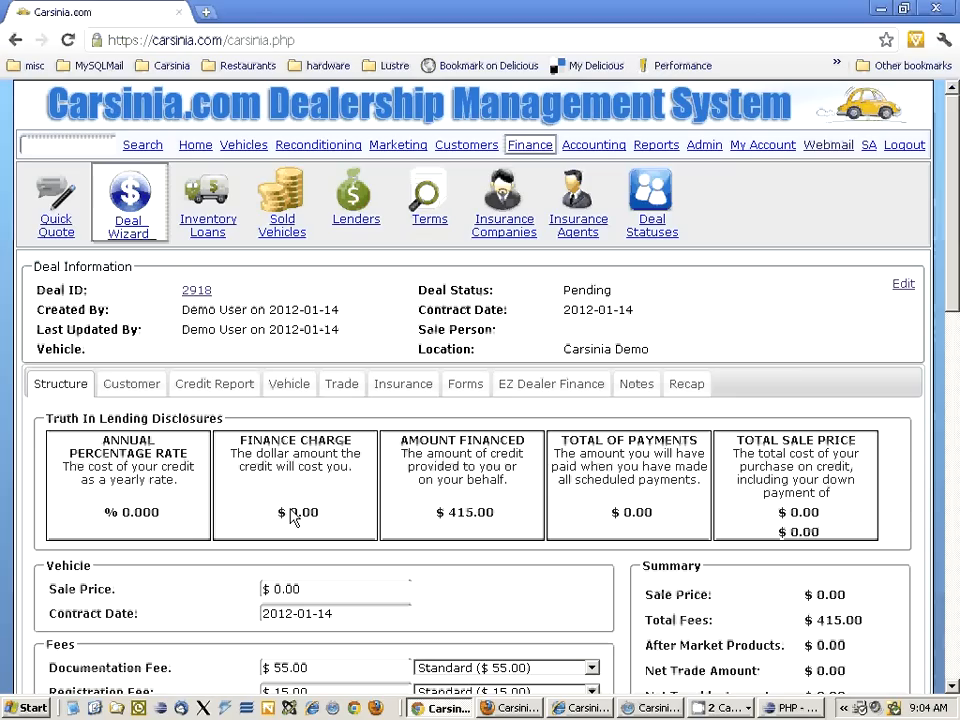
pyautogui.moveTo(343, 518); pyautogui.dragTo(274, 514)
# Examine the deal's fees and after market products, including credit life, credit disability and GAP insurance
pyautogui.scroll(-2, 222, 521)
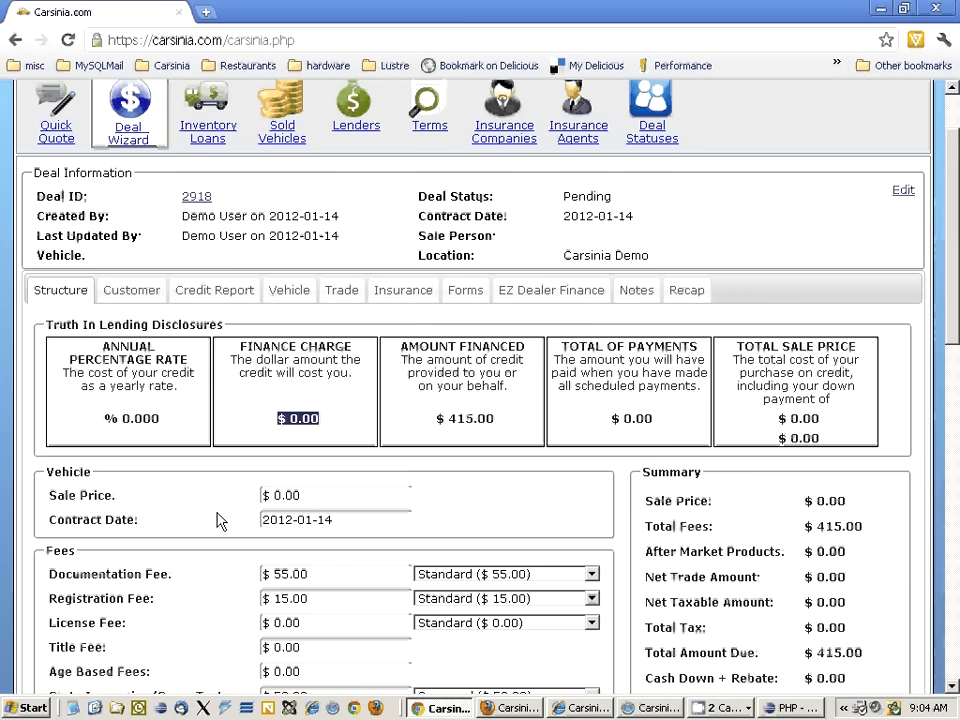
pyautogui.scroll(-2, 222, 521)
pyautogui.scroll(-4, 221, 521)
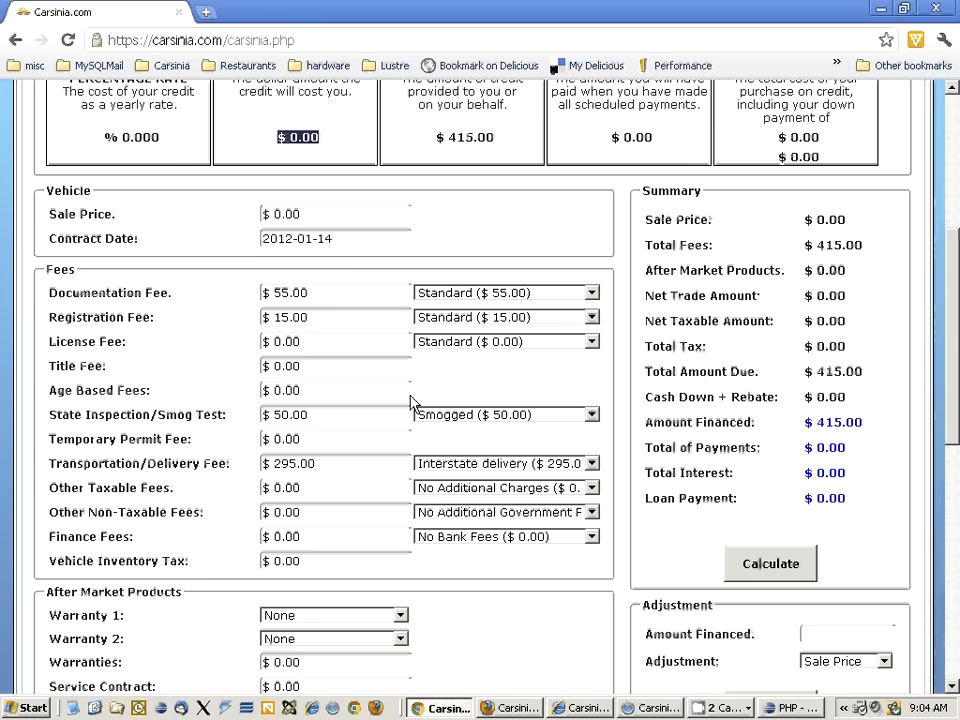
pyautogui.scroll(-6, 197, 583)
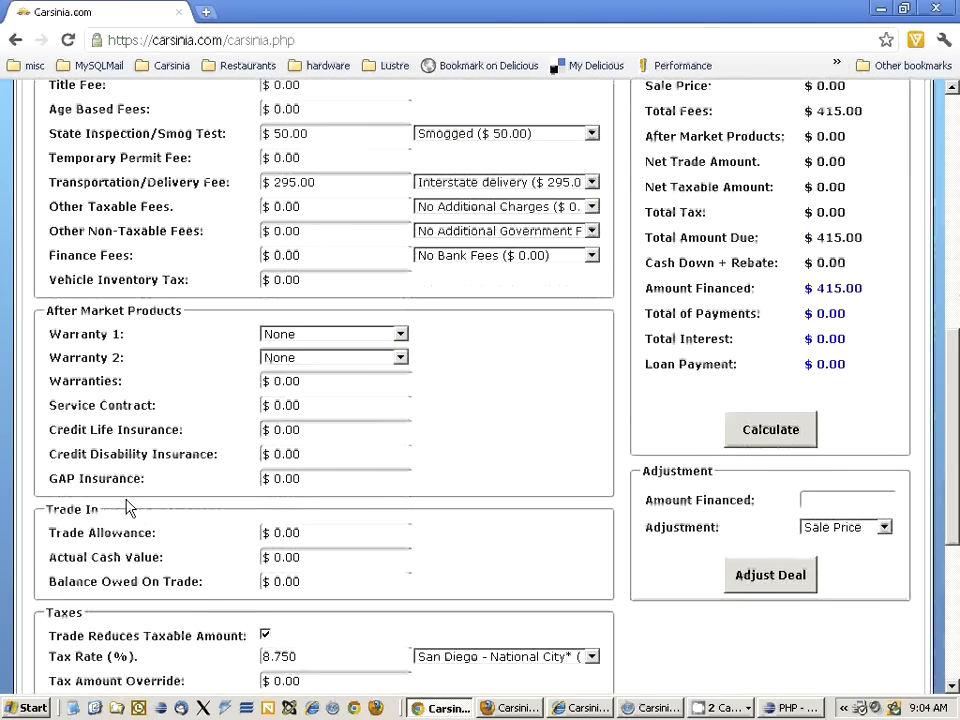
# Examine the deal structure's trade in, taxes, payments and loan information sections
pyautogui.scroll(-2, 40, 455)
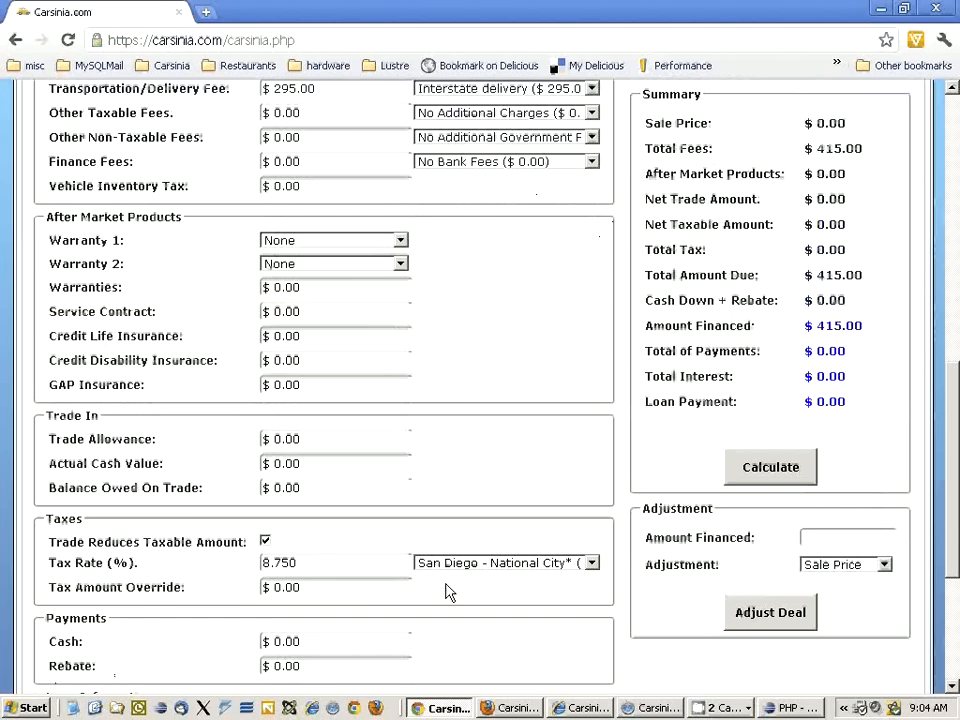
pyautogui.scroll(-2, 447, 591)
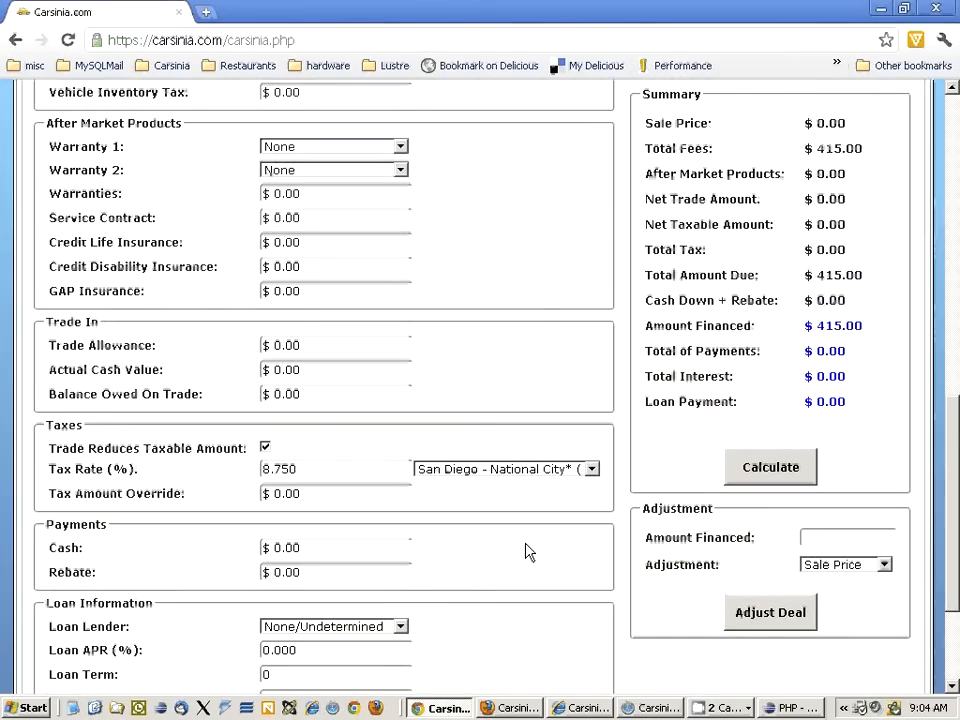
pyautogui.scroll(-2, 469, 445)
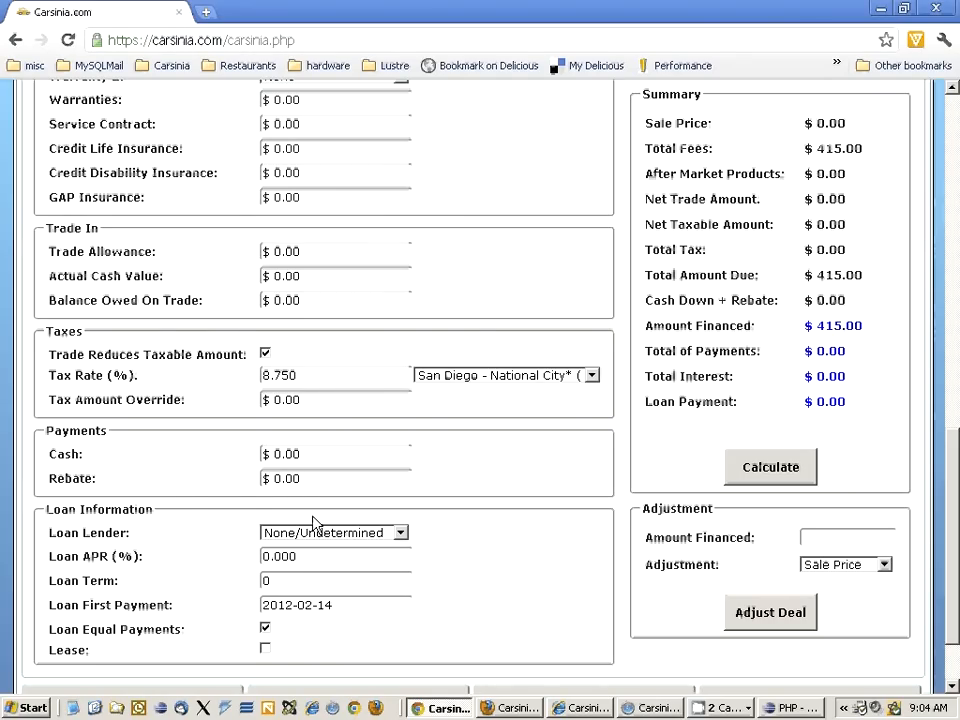
pyautogui.scroll(1, 197, 542)
pyautogui.scroll(-1, 230, 548)
# Set the deal's cash payment to $415.00, matching the summary's amount financed, and save the deal
pyautogui.click(334, 457)
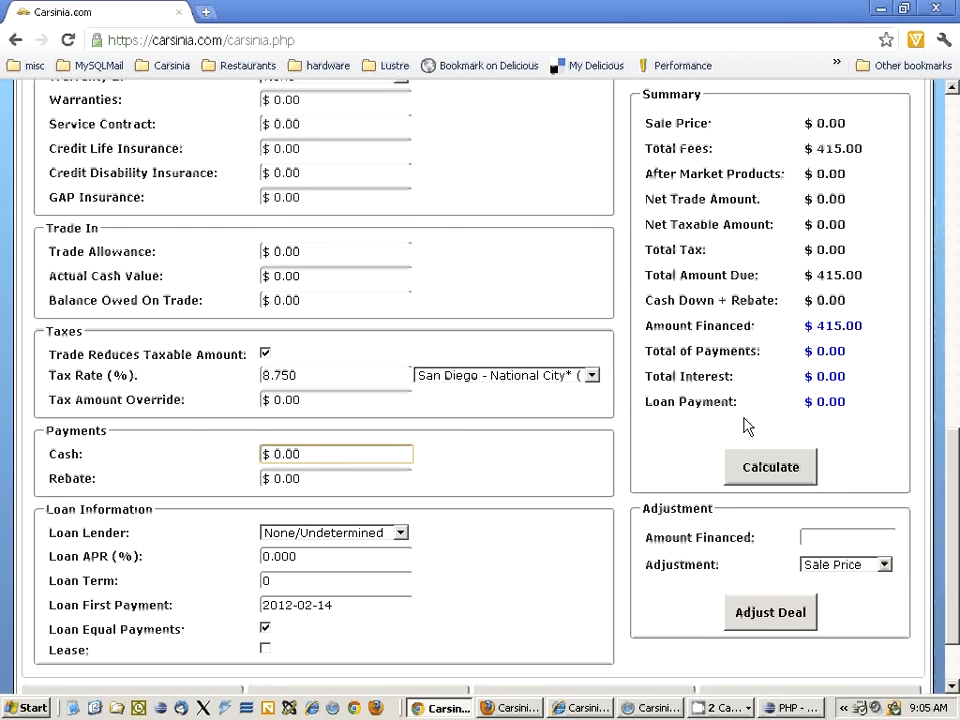
pyautogui.scroll(2, 370, 398)
pyautogui.scroll(4, 370, 398)
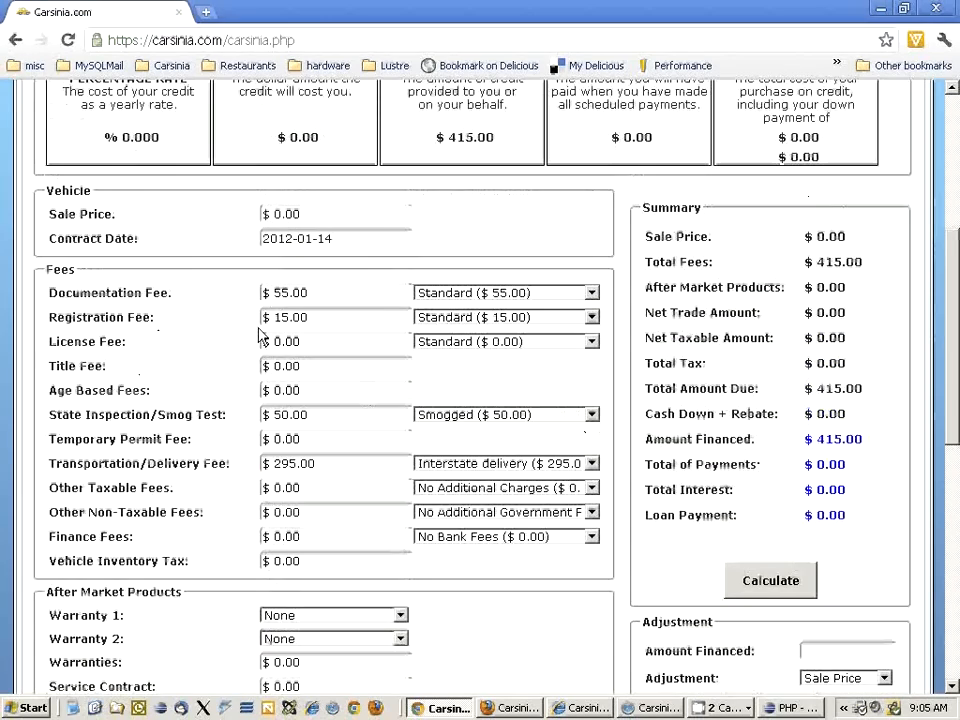
pyautogui.moveTo(321, 292); pyautogui.dragTo(343, 239)
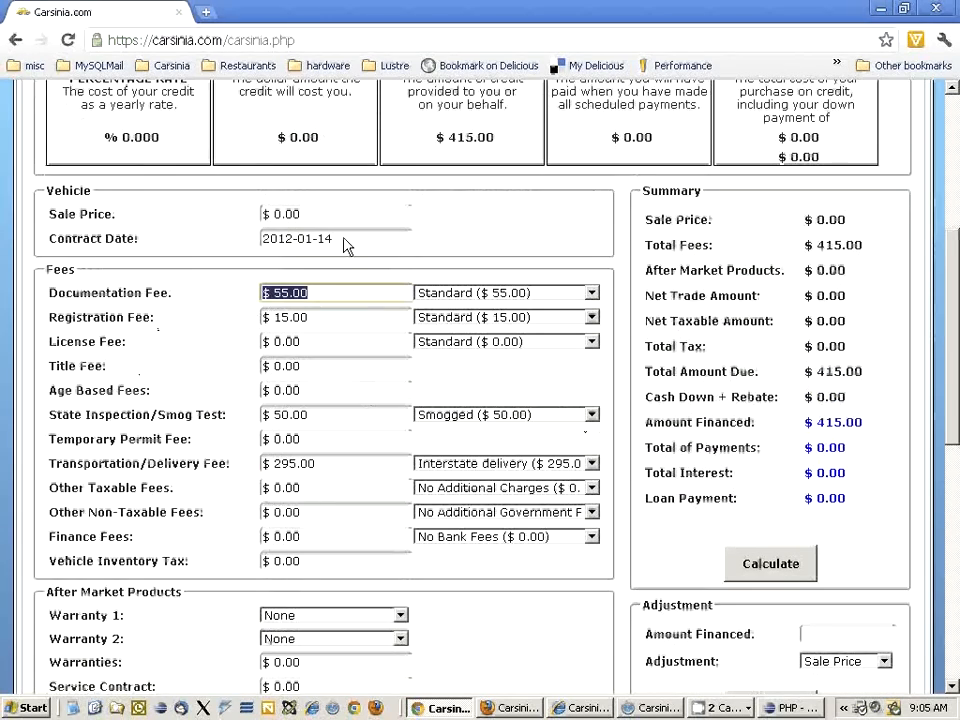
pyautogui.click(322, 216)
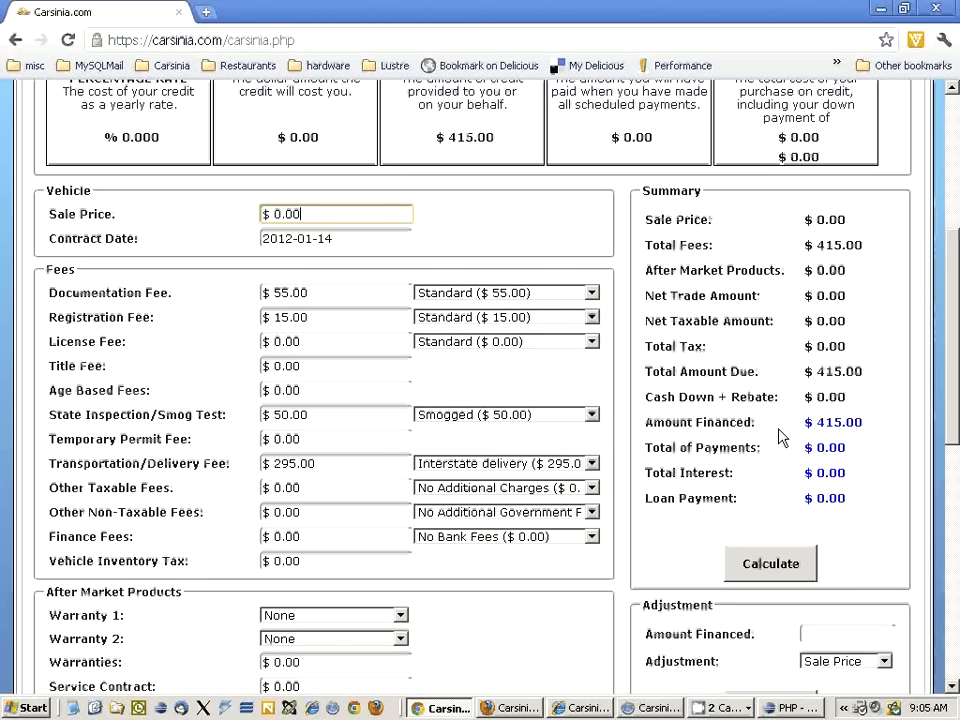
pyautogui.click(820, 426)
pyautogui.moveTo(820, 426); pyautogui.dragTo(872, 430)
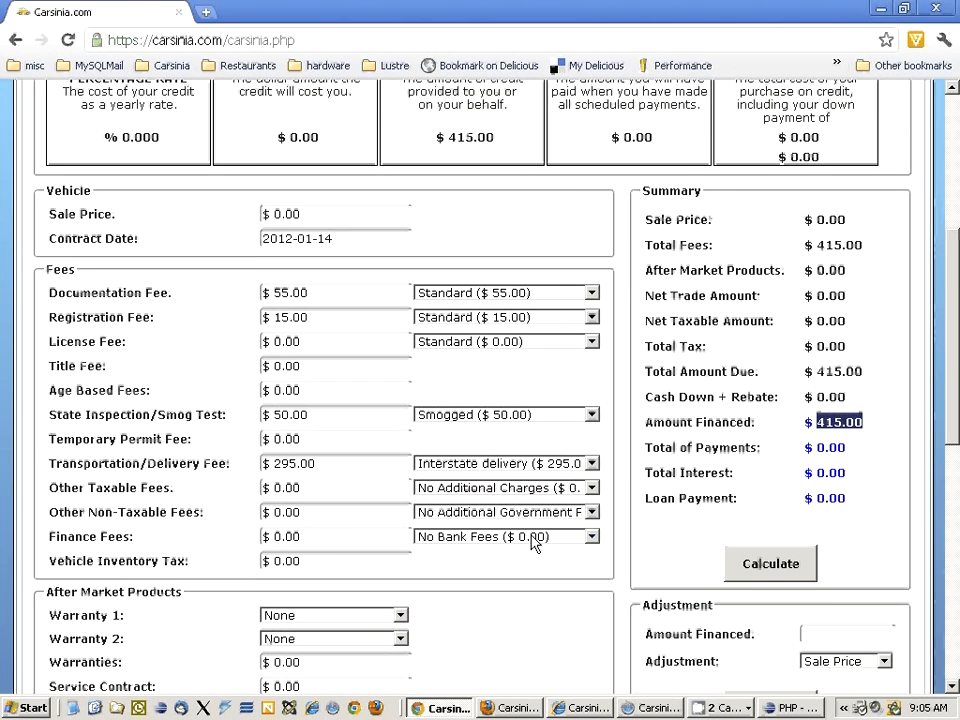
pyautogui.scroll(-10, 532, 541)
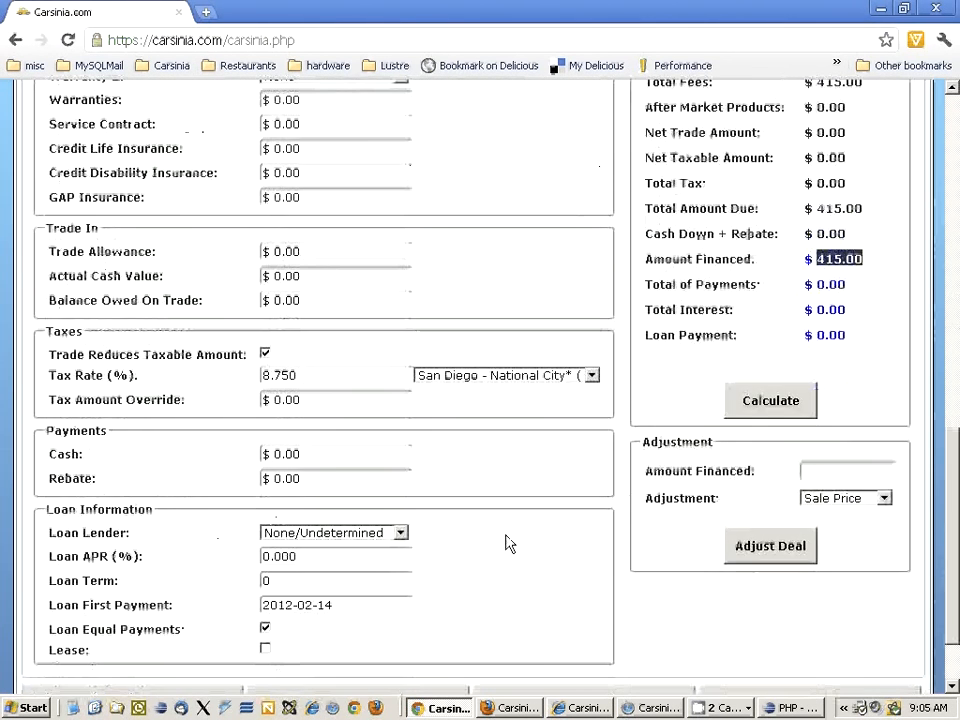
pyautogui.click(312, 456)
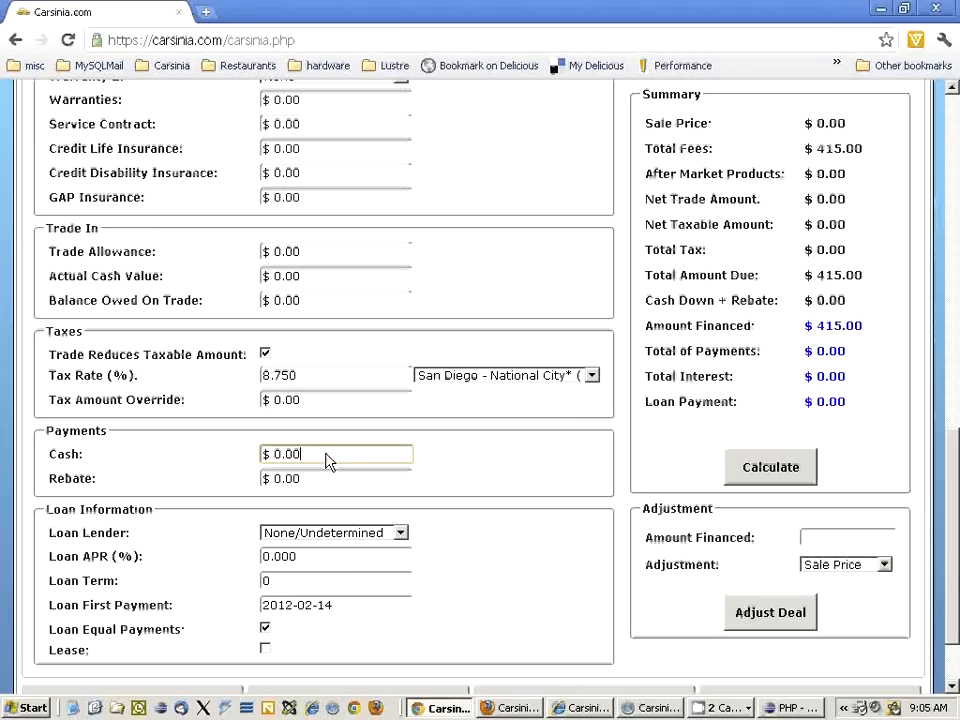
pyautogui.write('415.00')
pyautogui.scroll(-2, 327, 461)
pyautogui.click(531, 402)
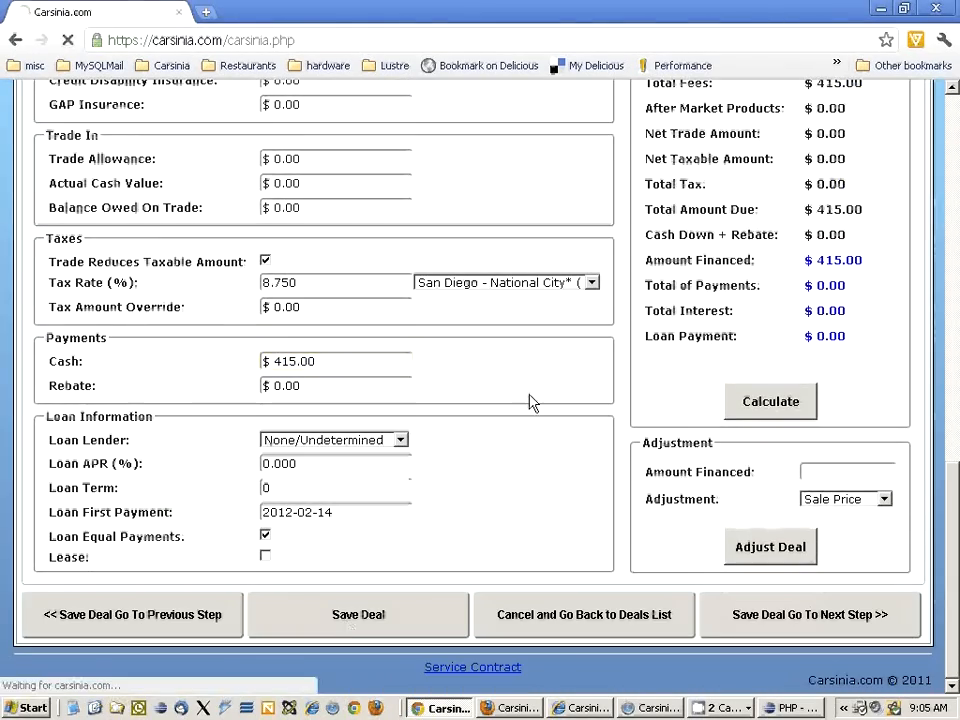
# Check the loan lender choices in the saved deal's loan information, leaving None/Undetermined selected
pyautogui.scroll(-3, 530, 402)
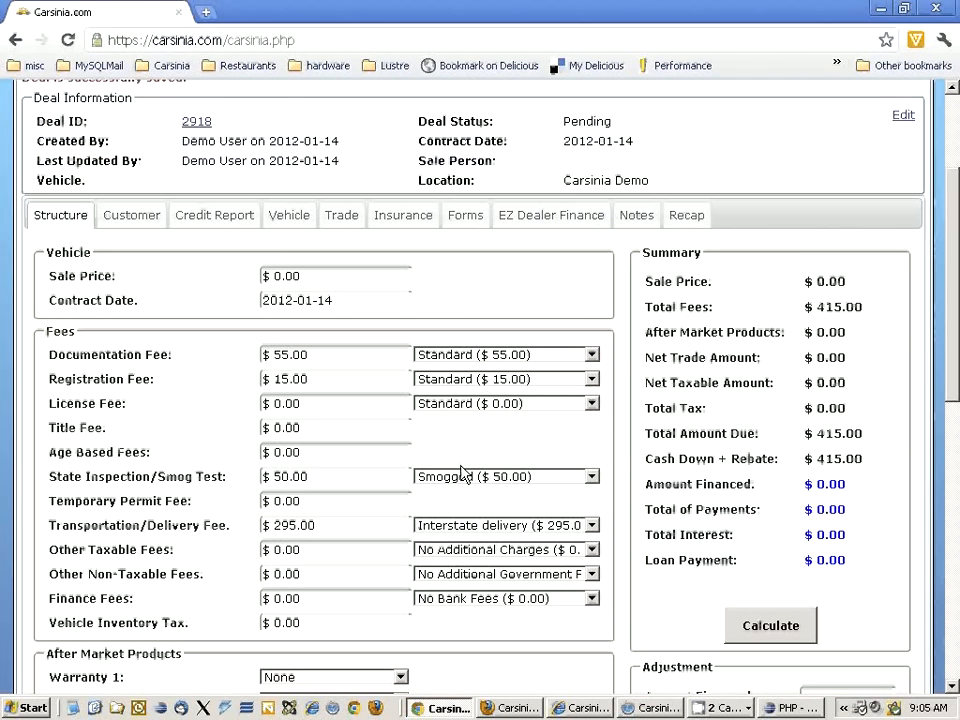
pyautogui.scroll(-10, 462, 473)
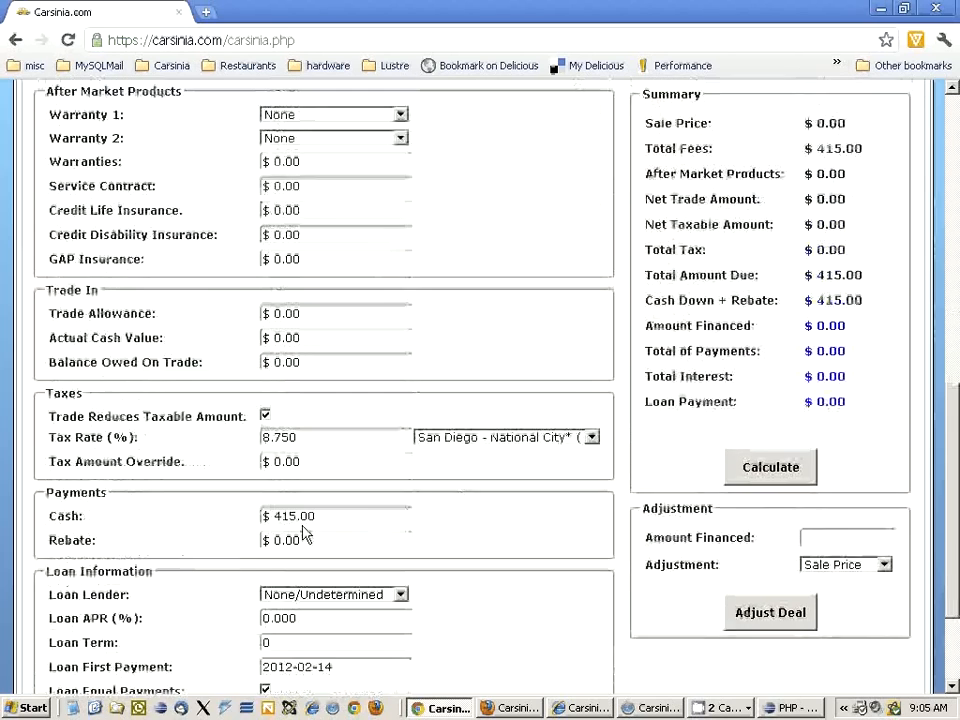
pyautogui.scroll(-2, 306, 531)
pyautogui.scroll(-1, 166, 552)
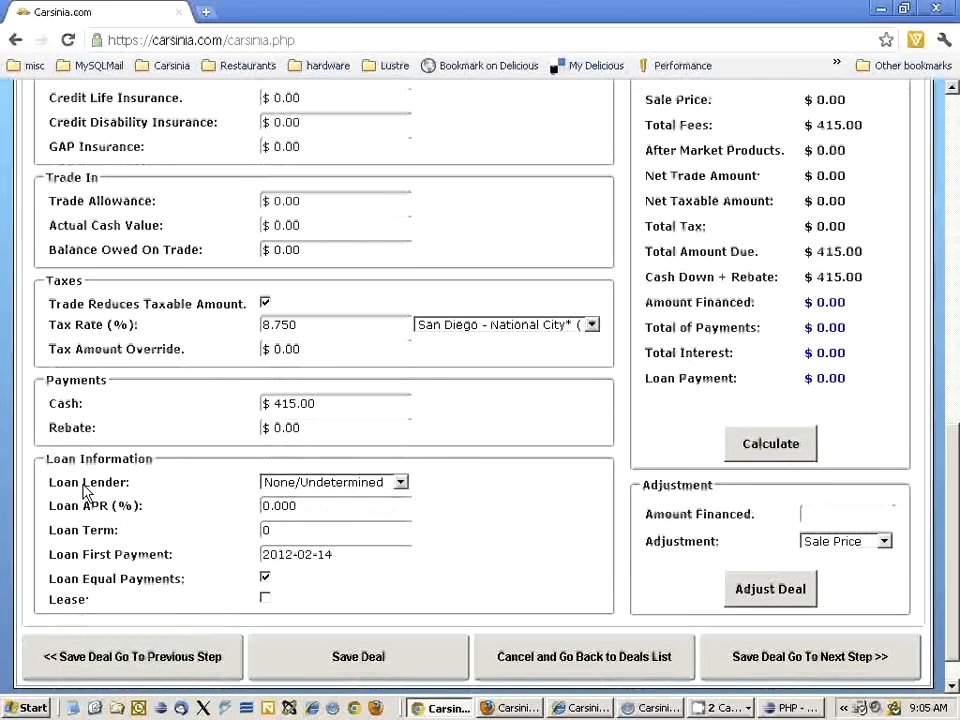
pyautogui.click(365, 492)
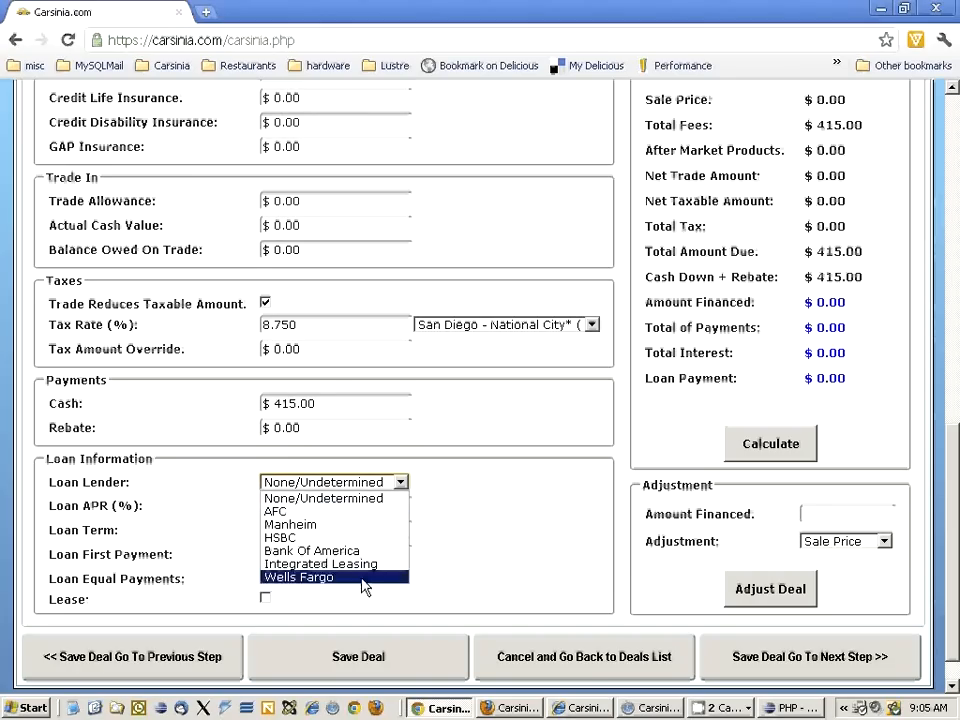
pyautogui.click(340, 492)
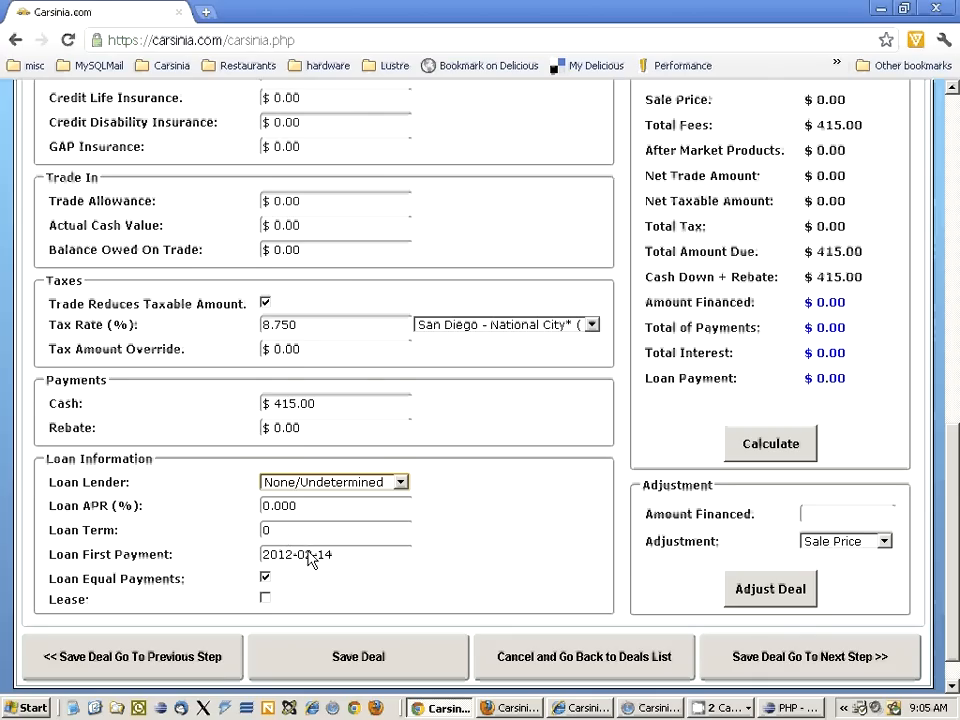
# Examine the loan first payment date and the loan lender setting in the deal's loan information
pyautogui.moveTo(169, 562); pyautogui.dragTo(47, 555)
pyautogui.click(185, 567)
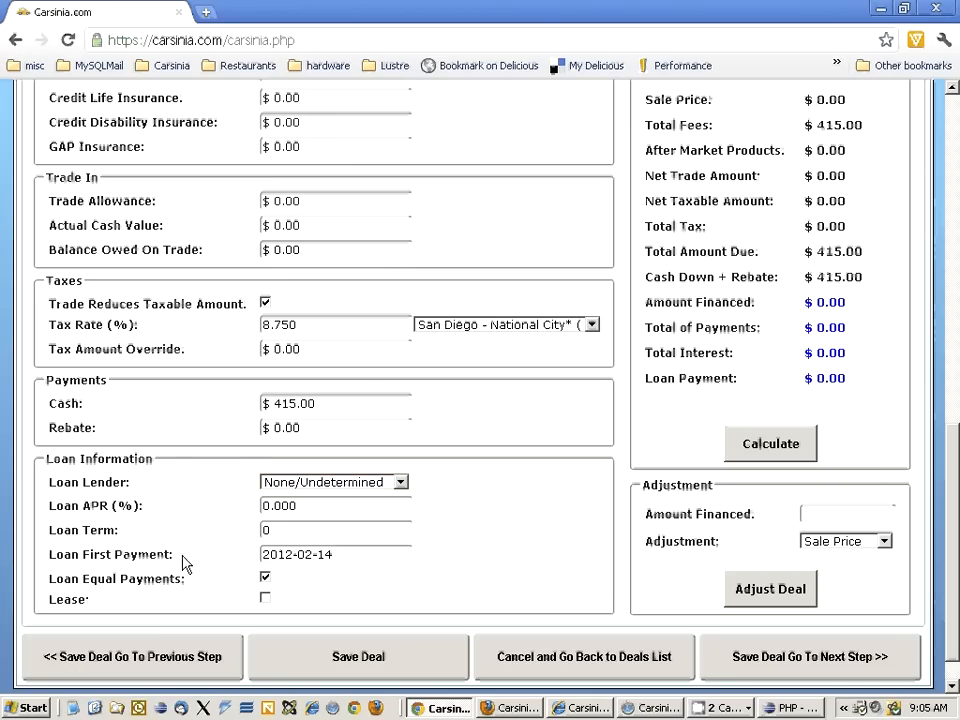
pyautogui.moveTo(185, 565); pyautogui.dragTo(21, 563)
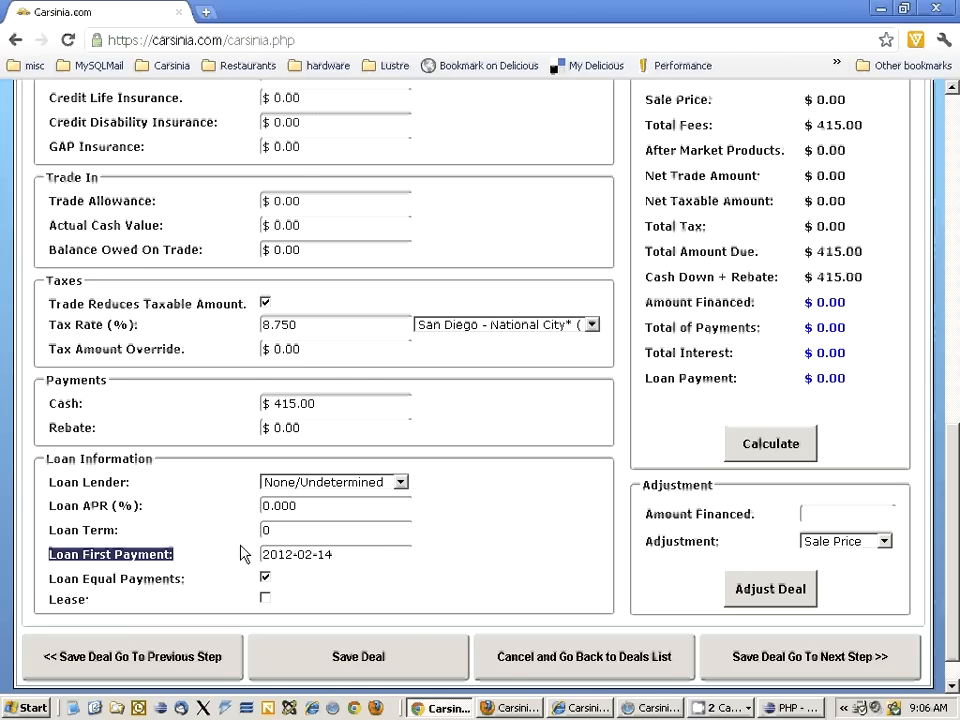
pyautogui.click(172, 554)
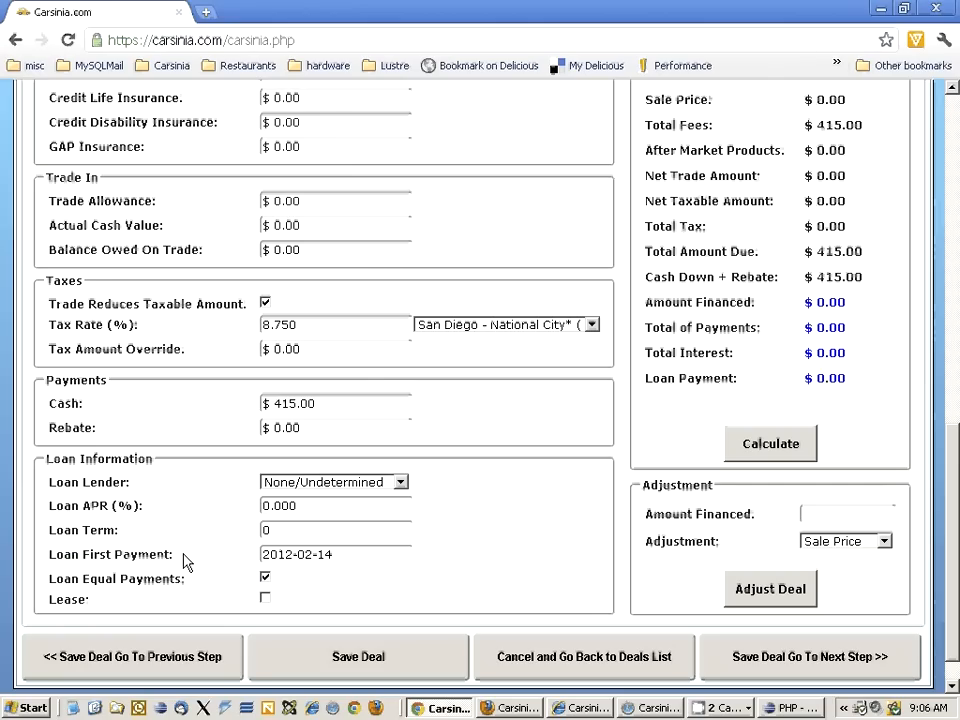
pyautogui.moveTo(53, 562); pyautogui.dragTo(167, 565)
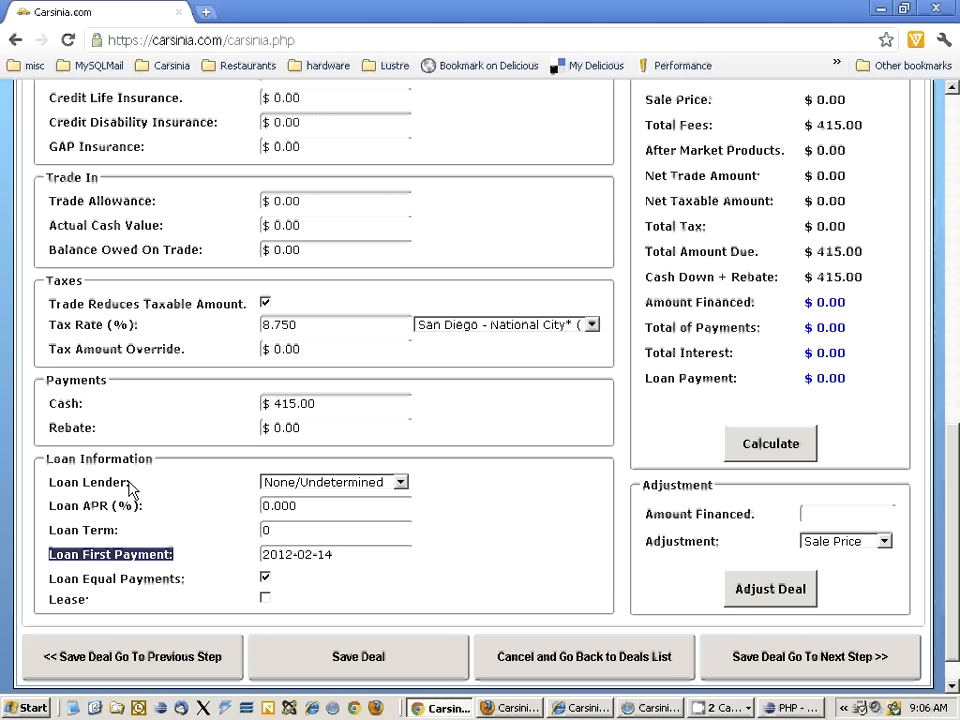
pyautogui.moveTo(130, 490); pyautogui.dragTo(50, 490)
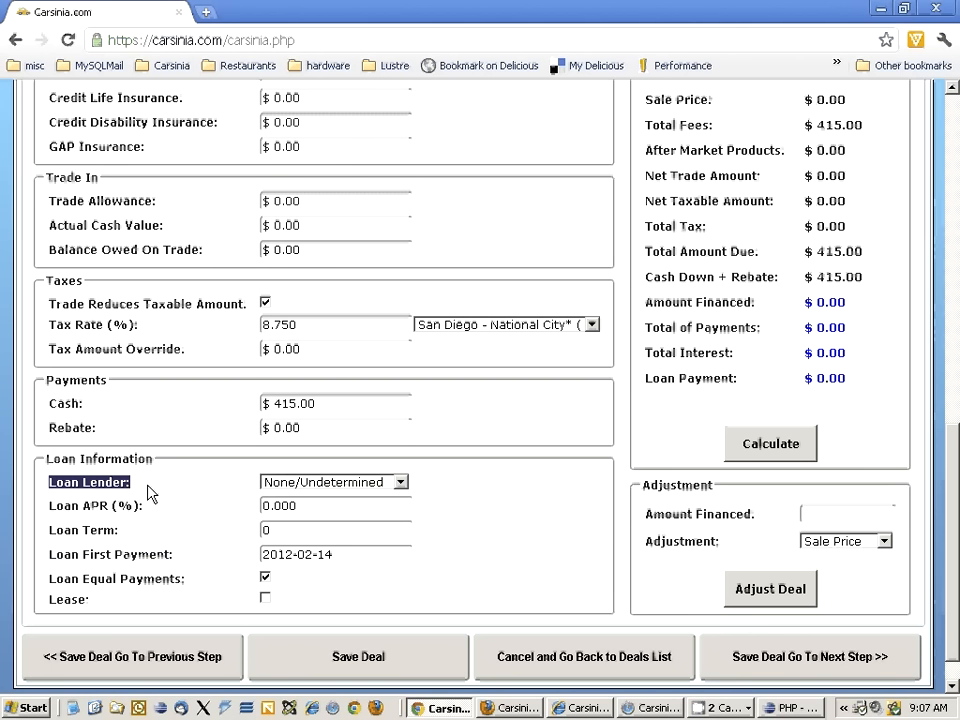
# Go to the lenders in the finance area and open the AFC lender for editing
pyautogui.scroll(9, 148, 493)
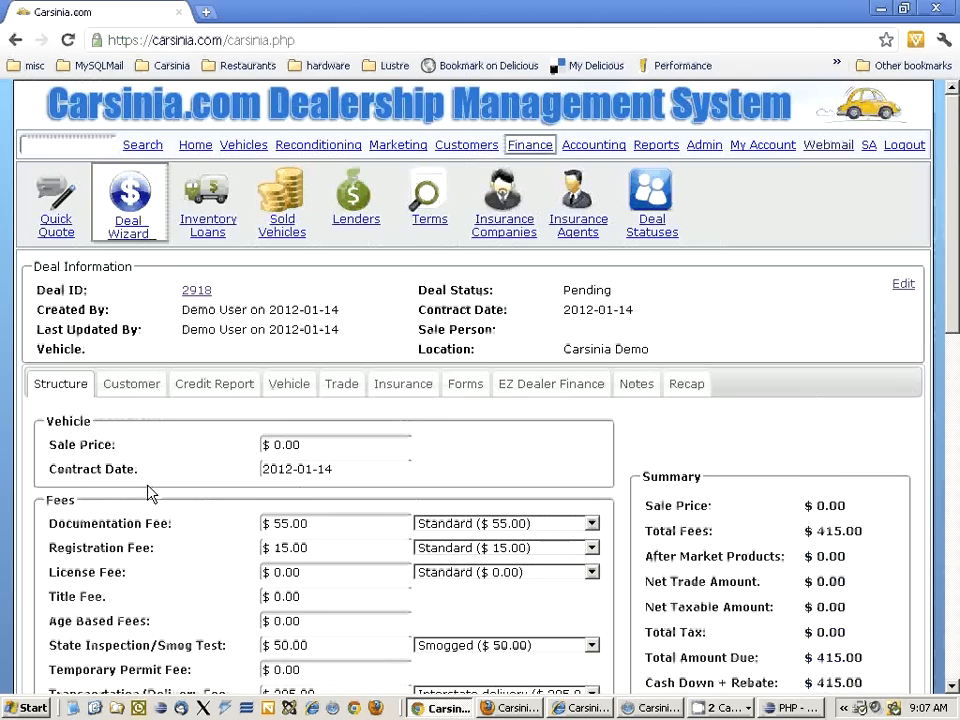
pyautogui.click(707, 146)
pyautogui.click(66, 218)
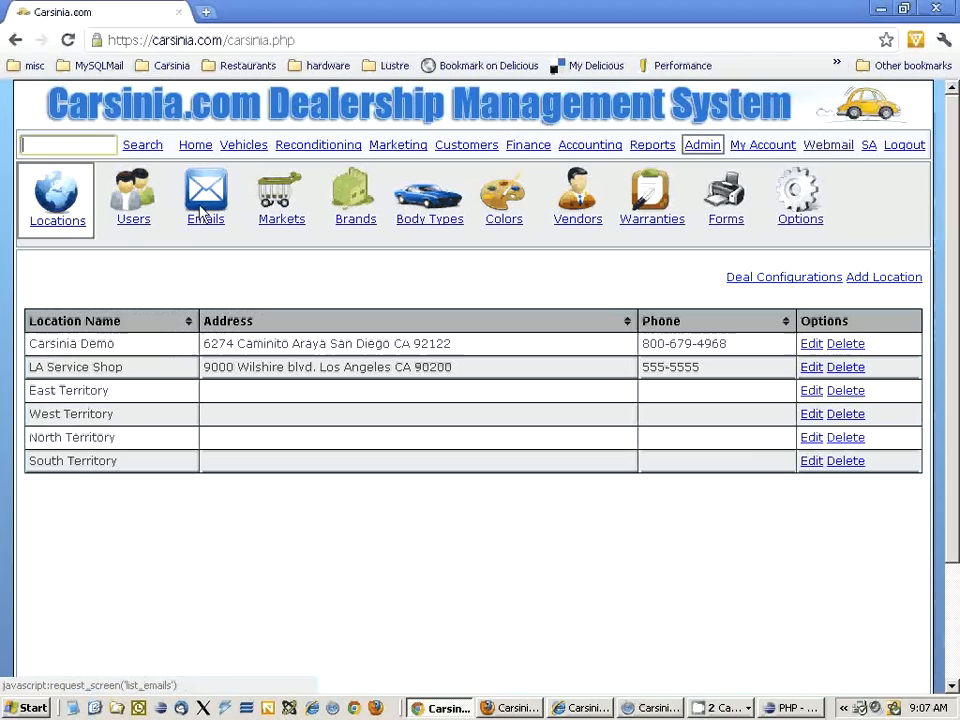
pyautogui.click(529, 148)
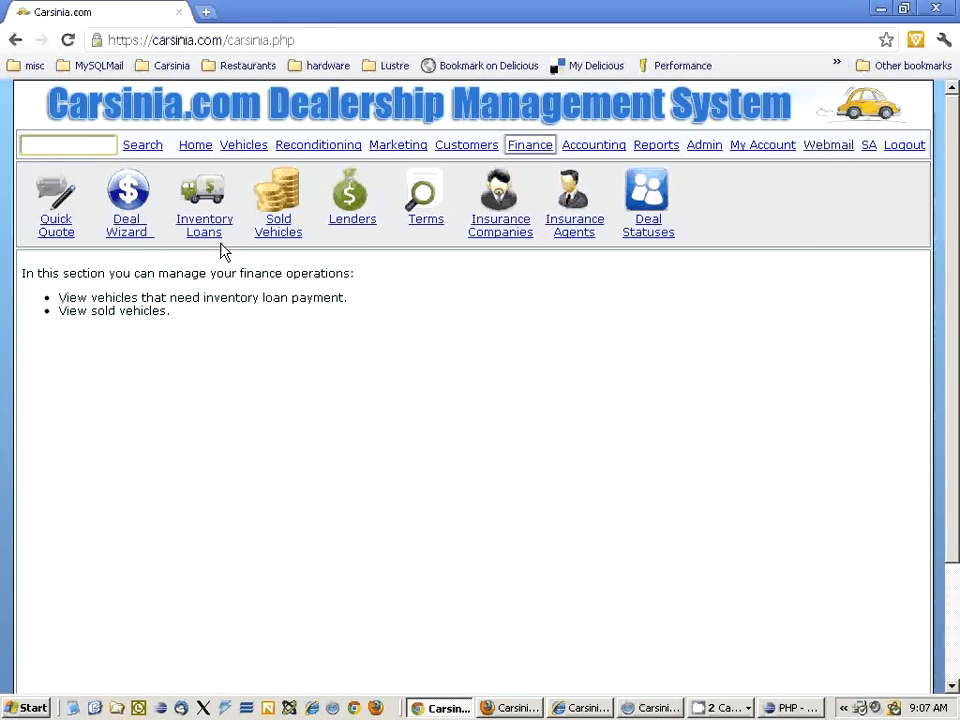
pyautogui.click(350, 222)
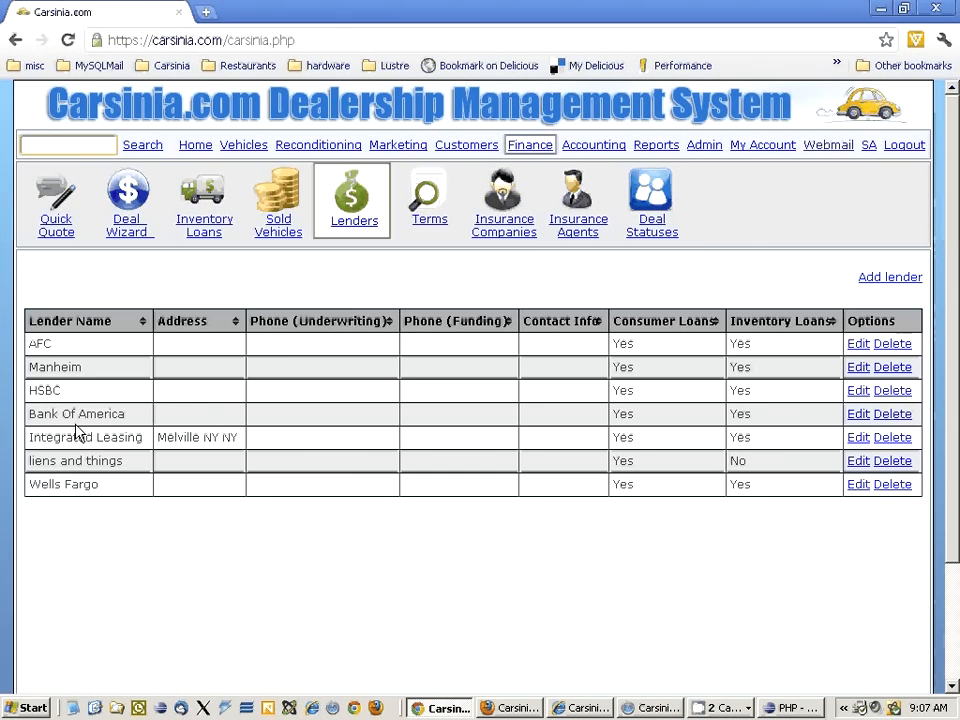
pyautogui.click(850, 350)
# Review the AFC lender's details and locations, and check its first payment choices, keeping 1 Month
pyautogui.scroll(-4, 137, 482)
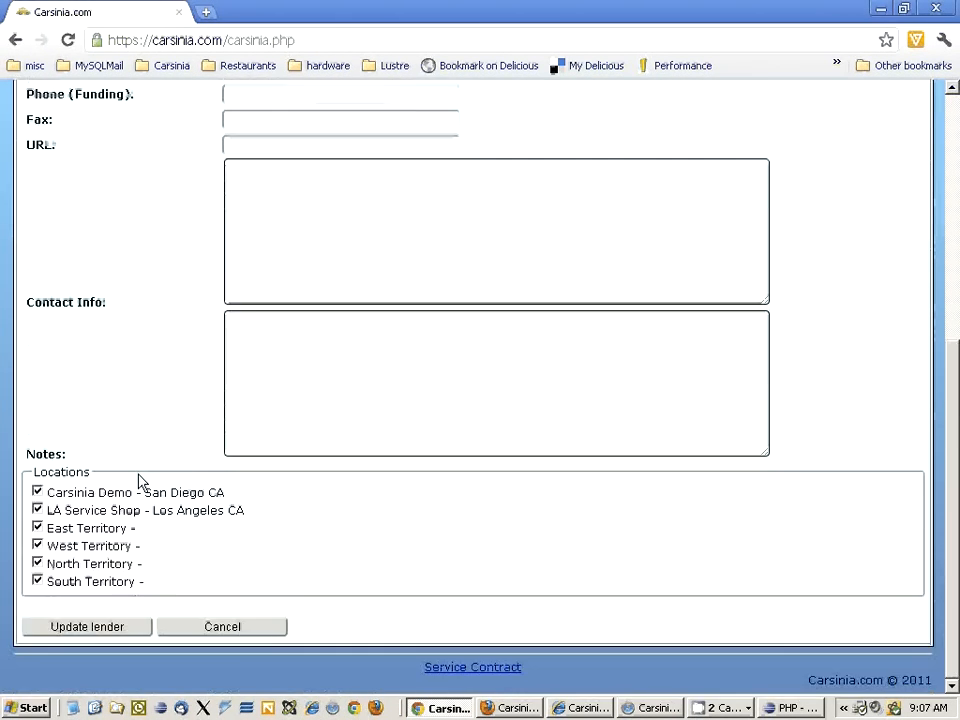
pyautogui.scroll(2, 137, 482)
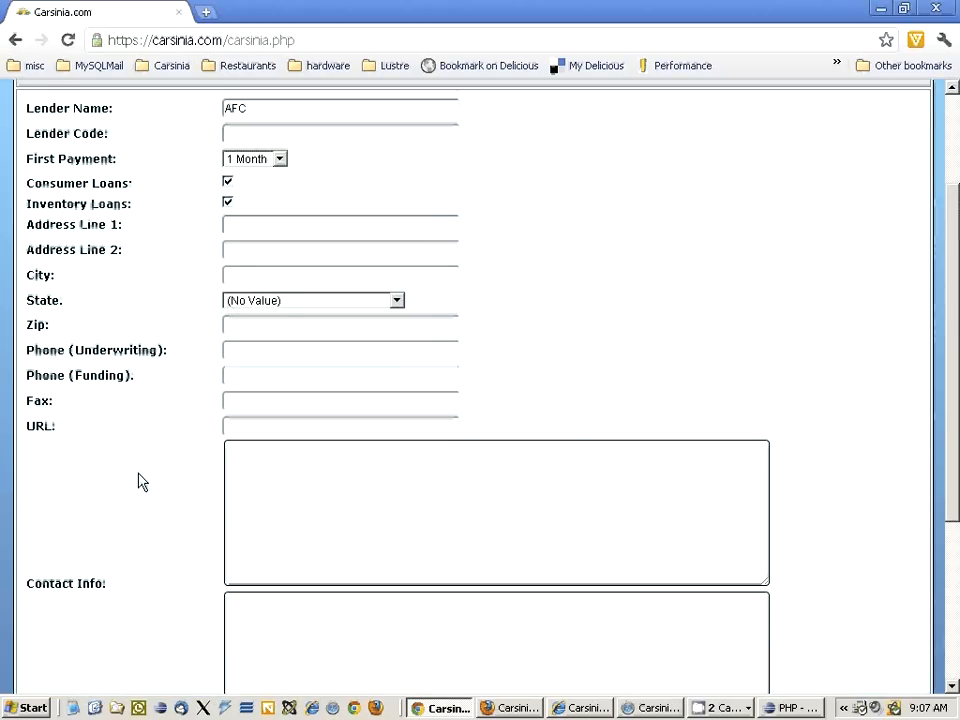
pyautogui.scroll(2, 138, 482)
pyautogui.click(280, 319)
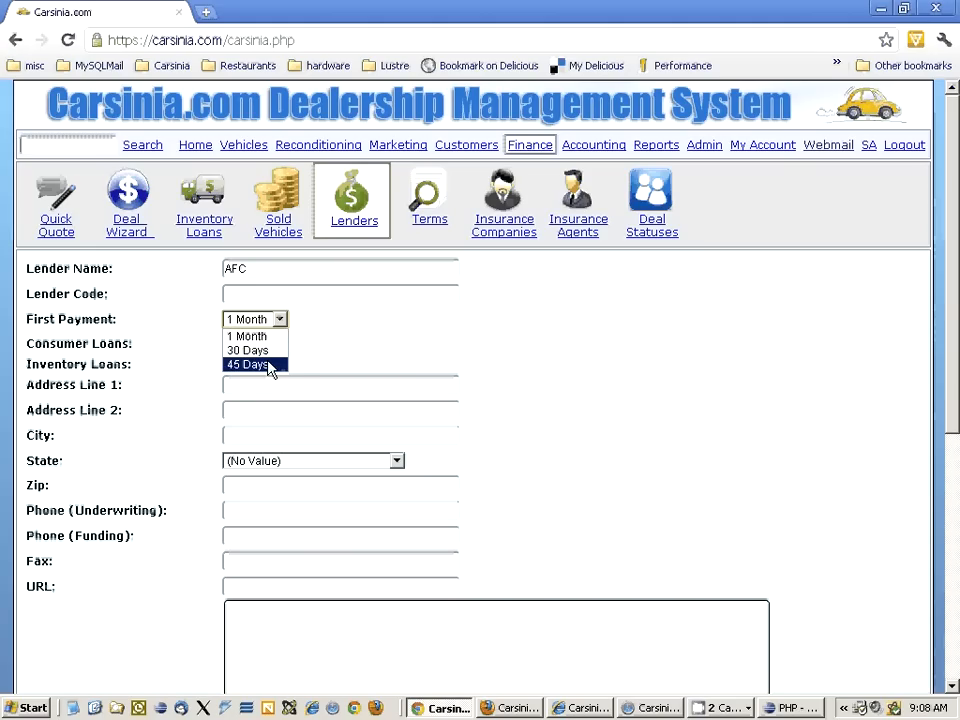
pyautogui.click(268, 335)
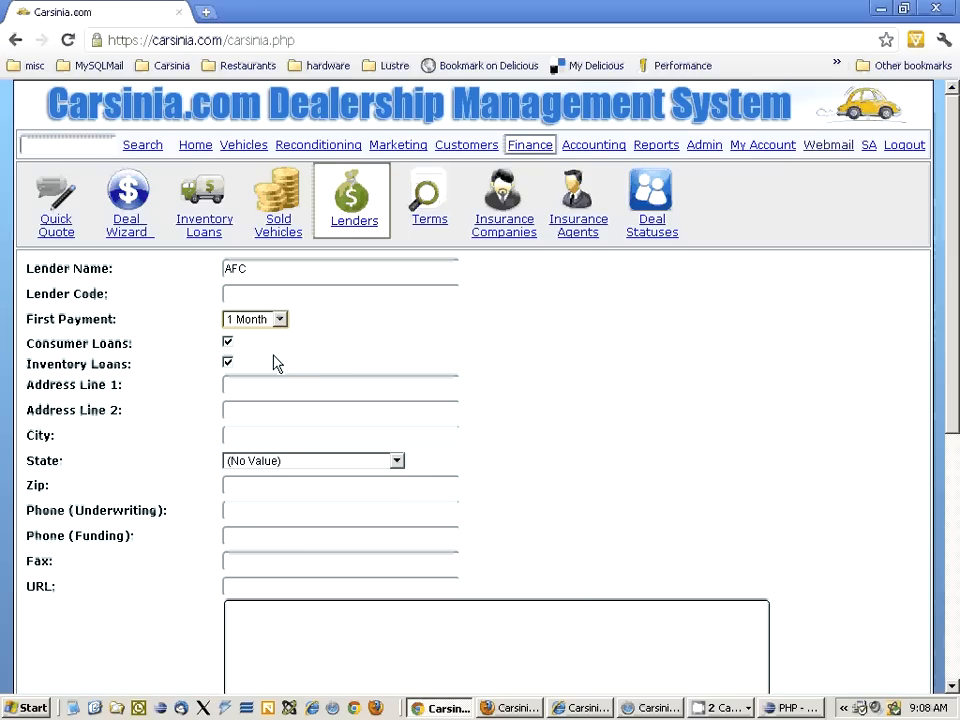
# Reopen the first pending deal and examine the loan equal payments option and loan term in its loan information
pyautogui.click(136, 235)
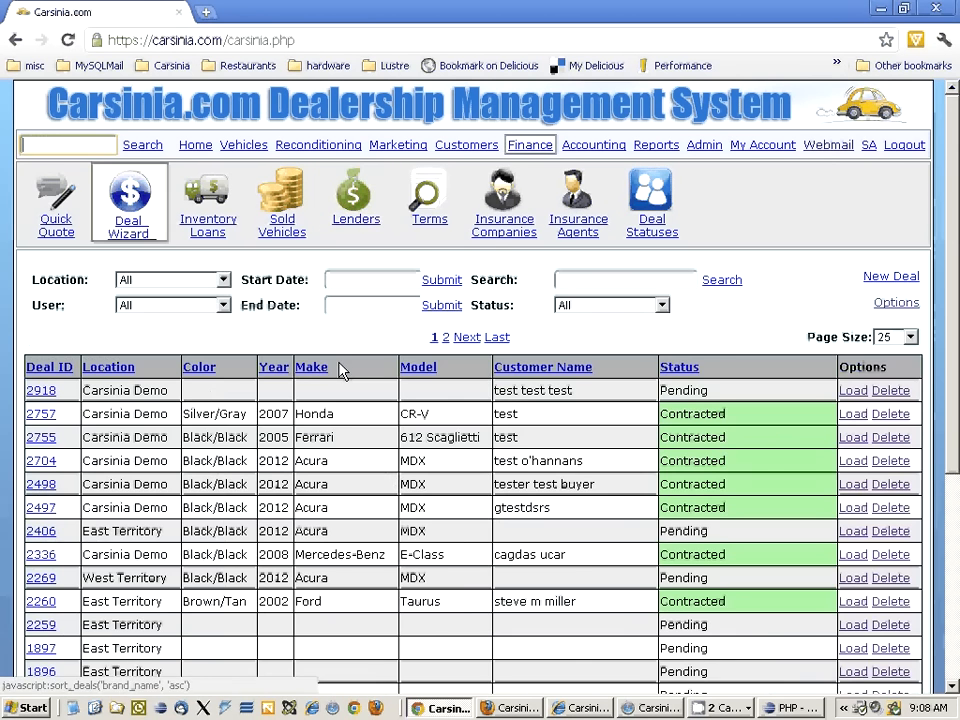
pyautogui.scroll(-3, 372, 466)
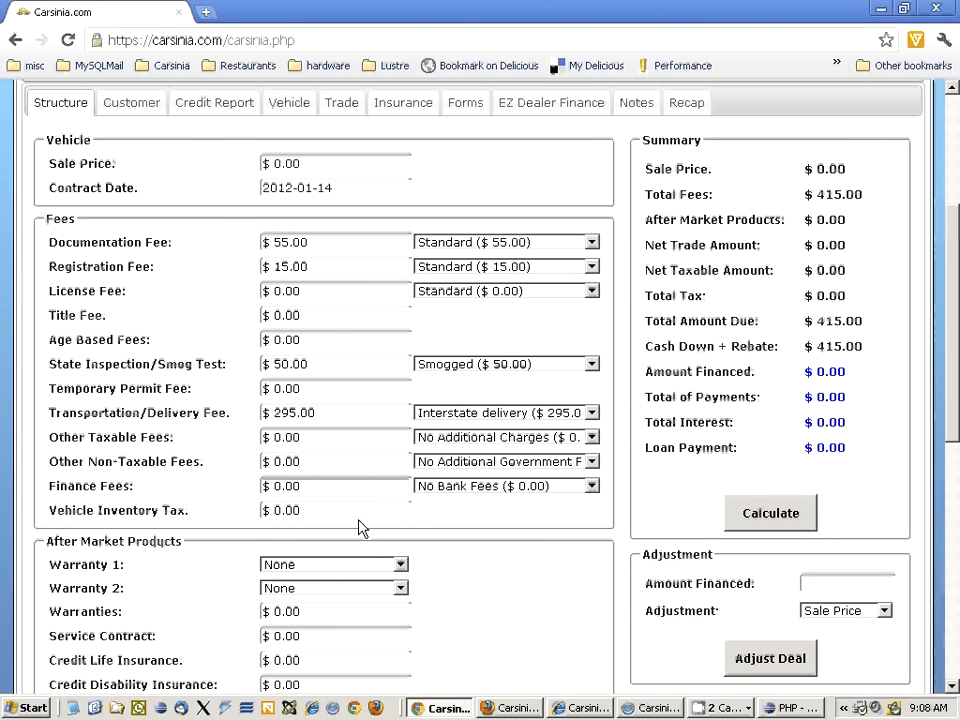
pyautogui.scroll(-6, 360, 527)
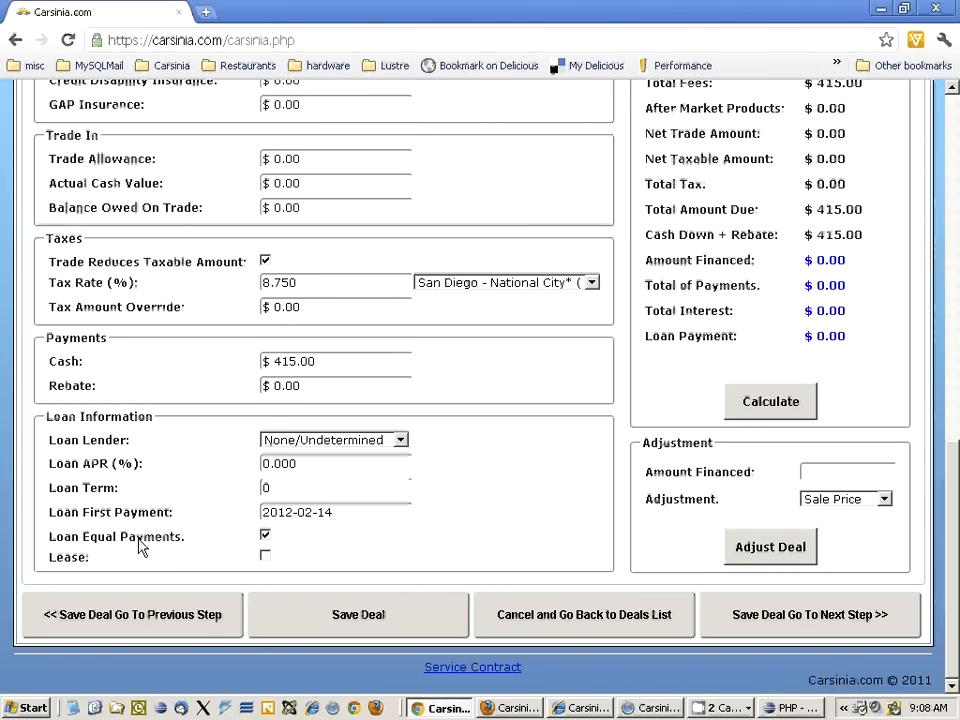
pyautogui.moveTo(186, 543); pyautogui.dragTo(50, 543)
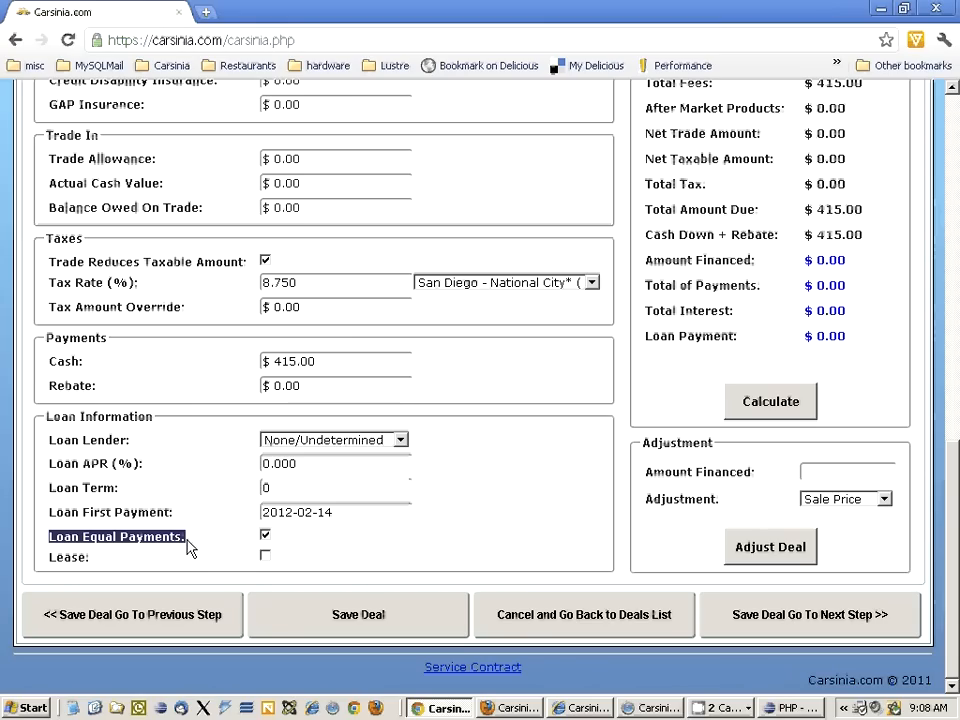
pyautogui.click(284, 490)
pyautogui.moveTo(284, 490); pyautogui.dragTo(223, 497)
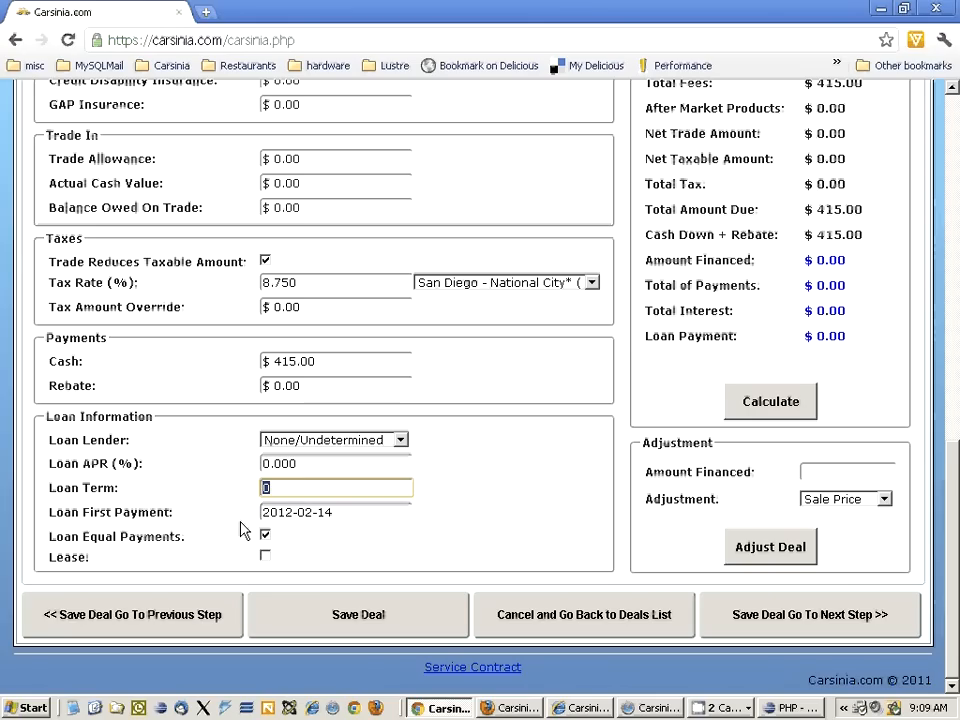
pyautogui.scroll(10, 240, 530)
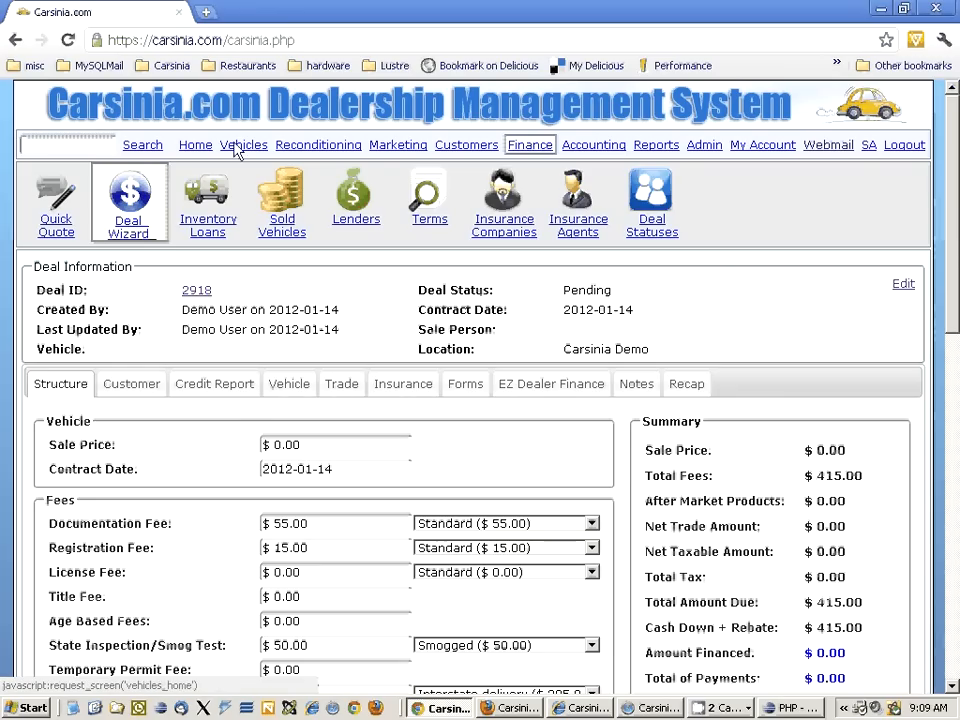
# Open the Carsinia Demo location for editing in the admin area and examine its Dealer Number field
pyautogui.click(703, 152)
pyautogui.click(56, 215)
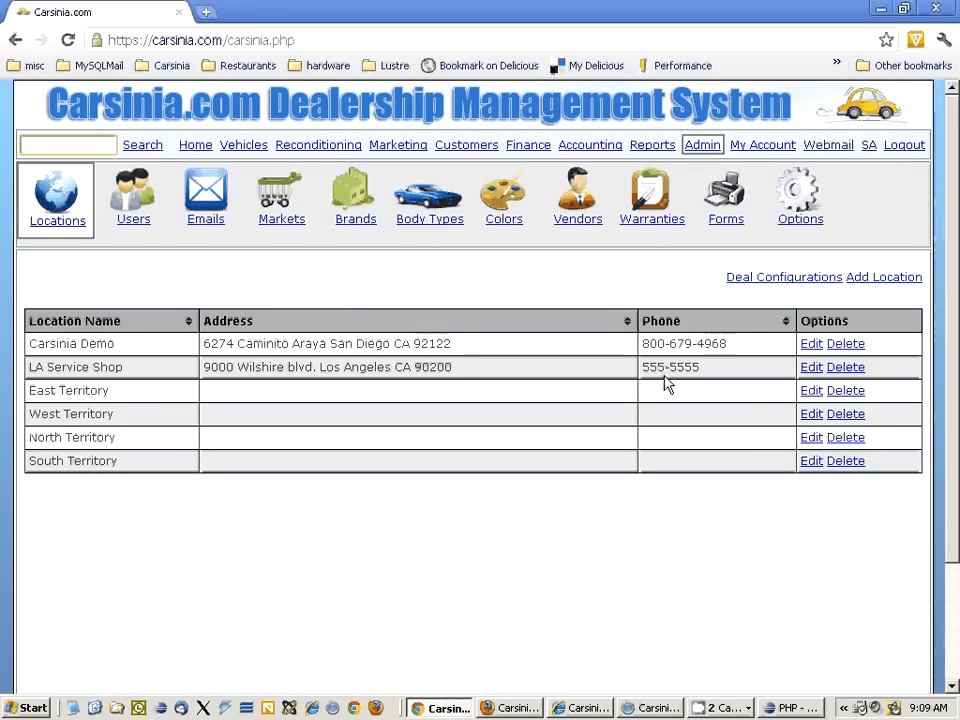
pyautogui.click(811, 345)
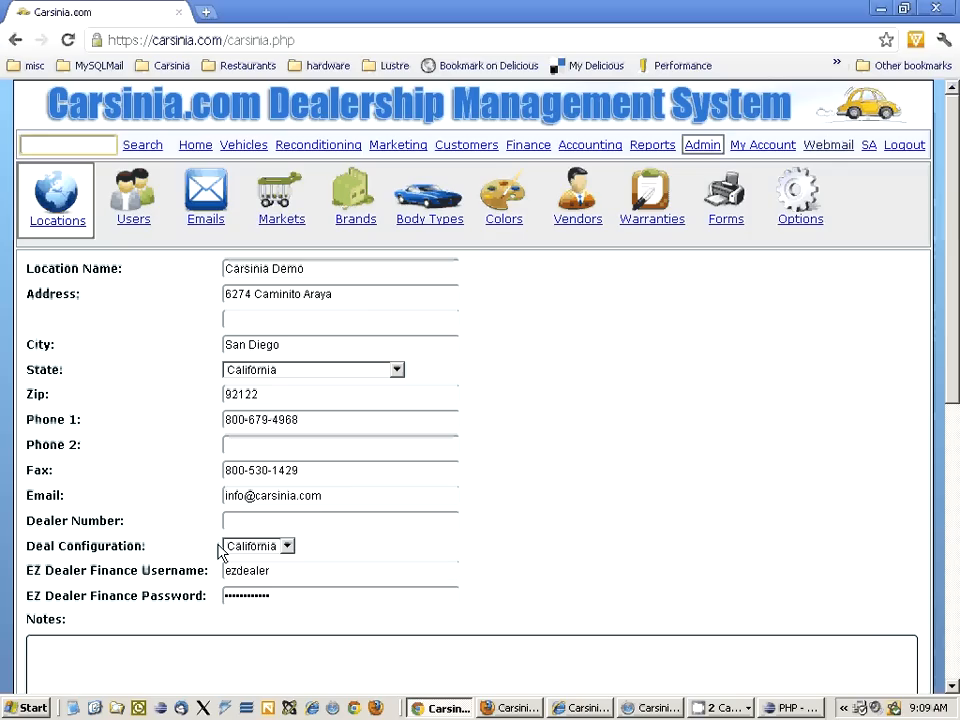
pyautogui.moveTo(135, 528); pyautogui.dragTo(26, 525)
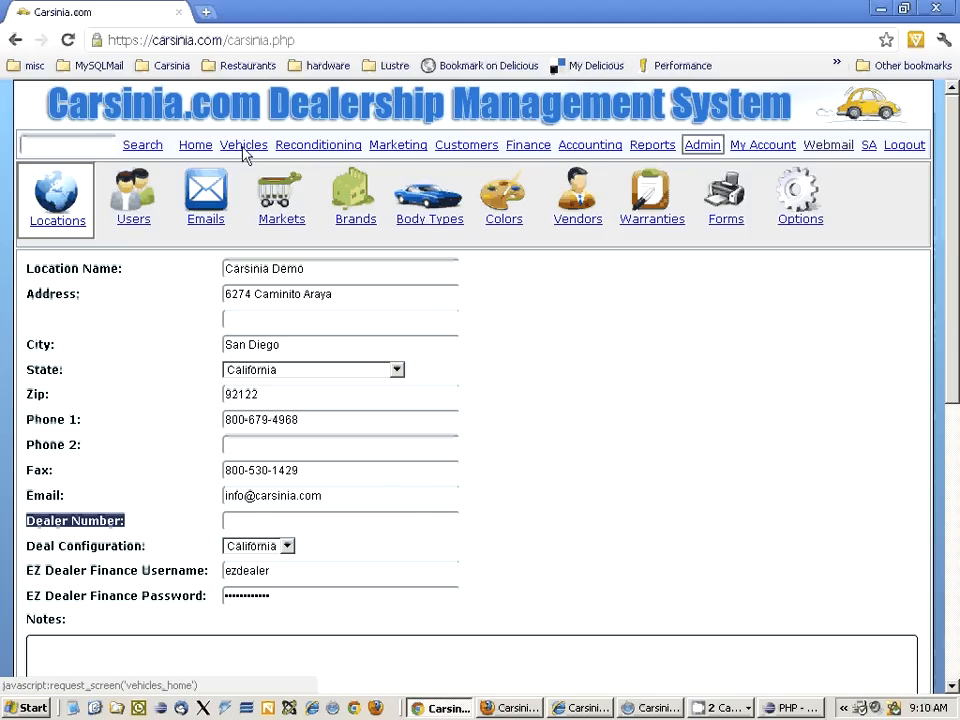
# Open the first user in the admin user list for editing and examine the Sales Person Number field
pyautogui.click(127, 226)
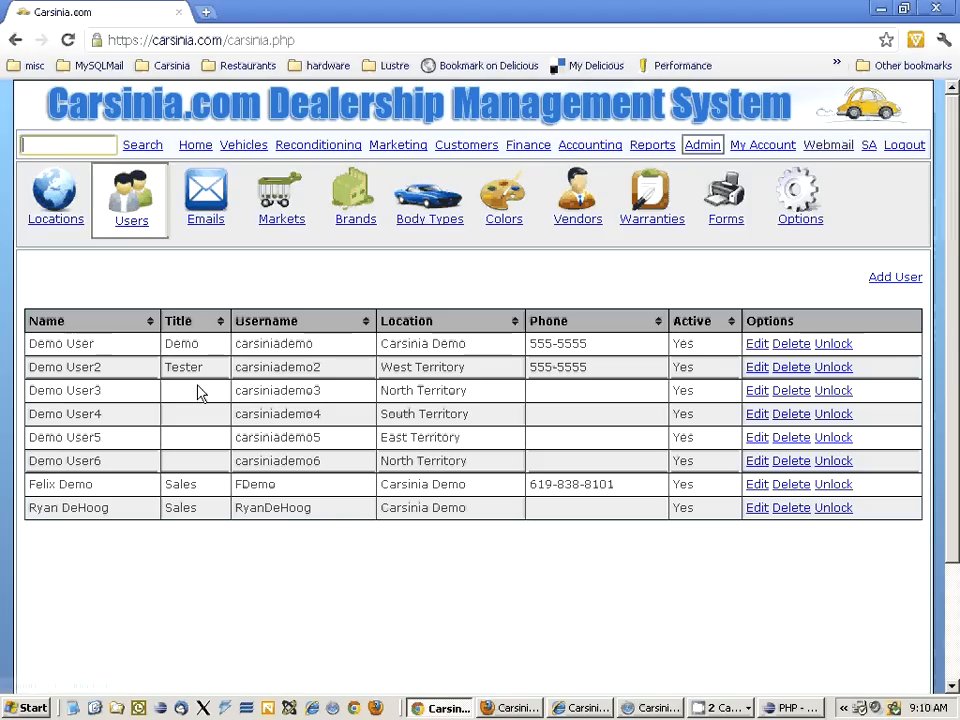
pyautogui.click(757, 344)
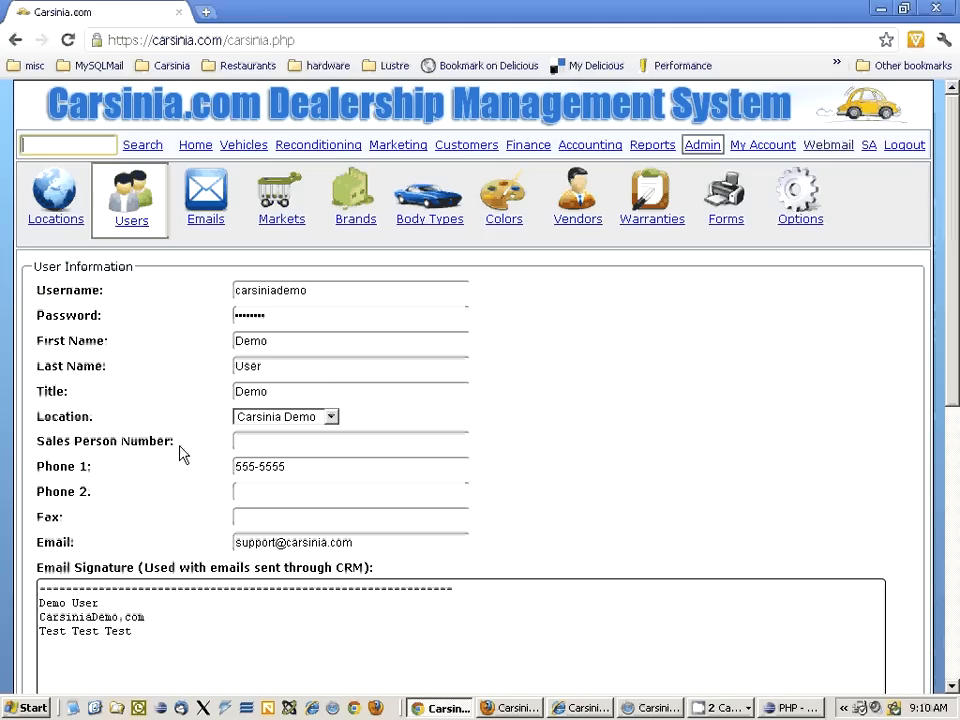
pyautogui.moveTo(182, 452); pyautogui.dragTo(17, 453)
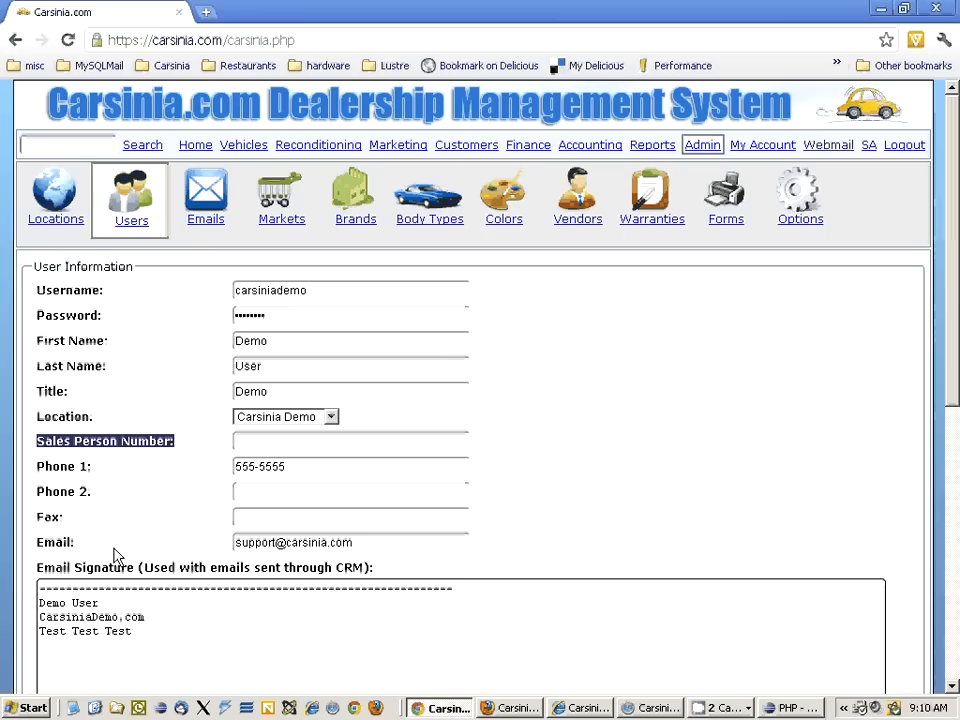
# Reopen the first pending deal in the Deal Wizard and mark that a trade exists in its trade details
pyautogui.click(250, 150)
pyautogui.click(128, 200)
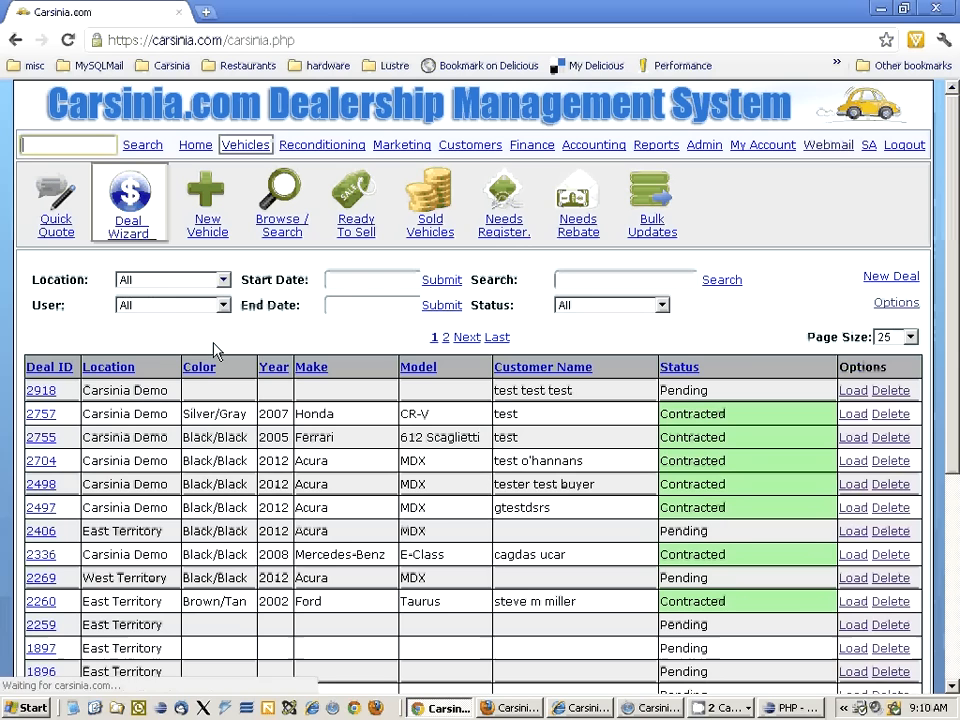
pyautogui.click(41, 390)
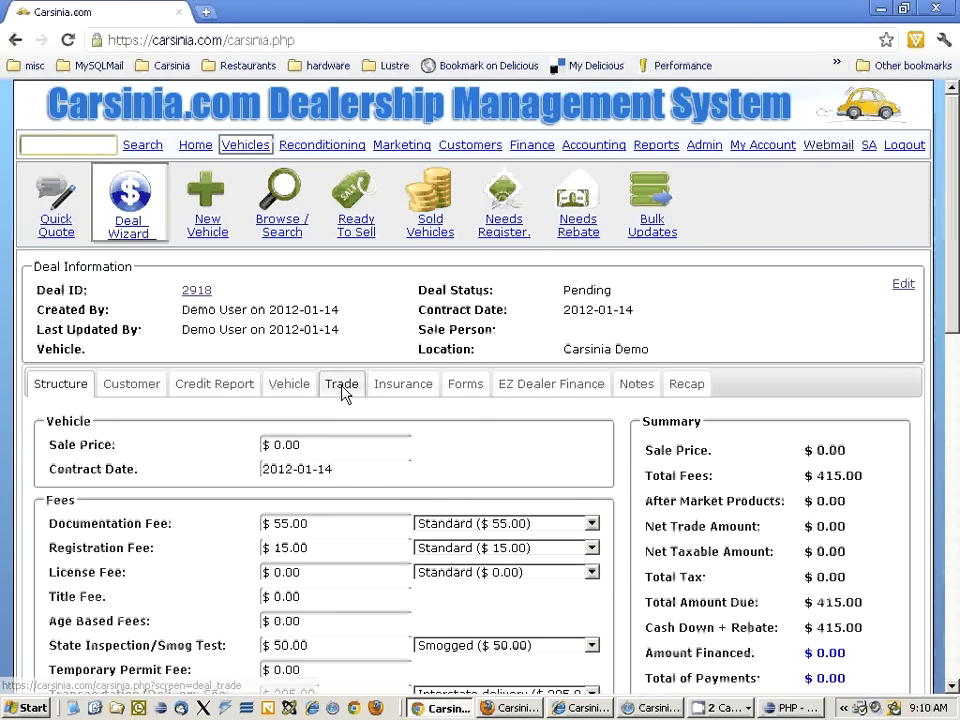
pyautogui.click(341, 390)
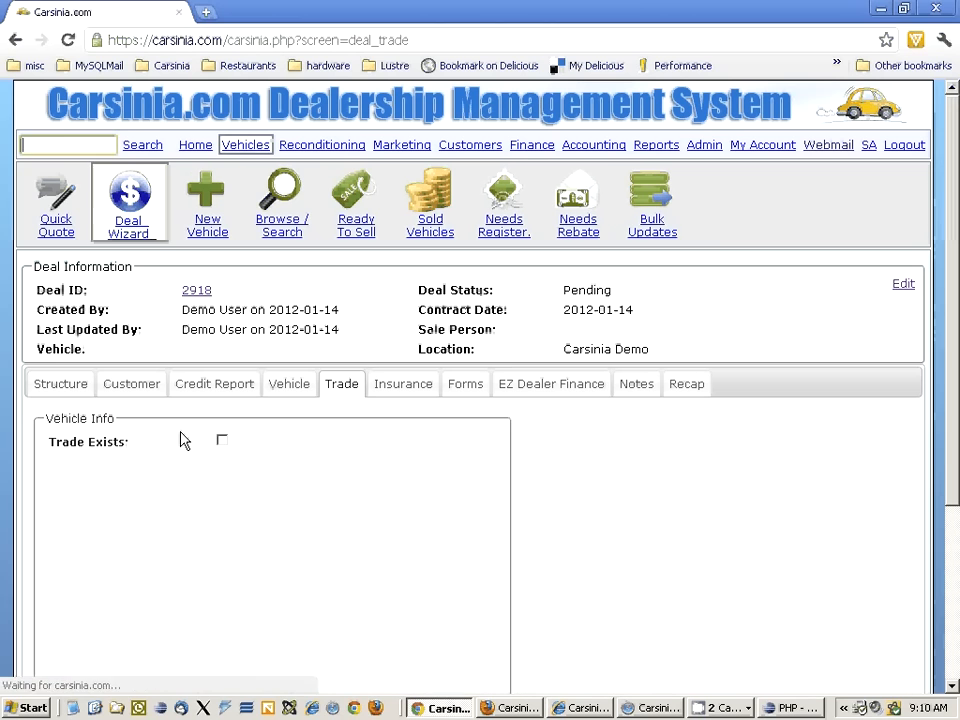
pyautogui.click(222, 440)
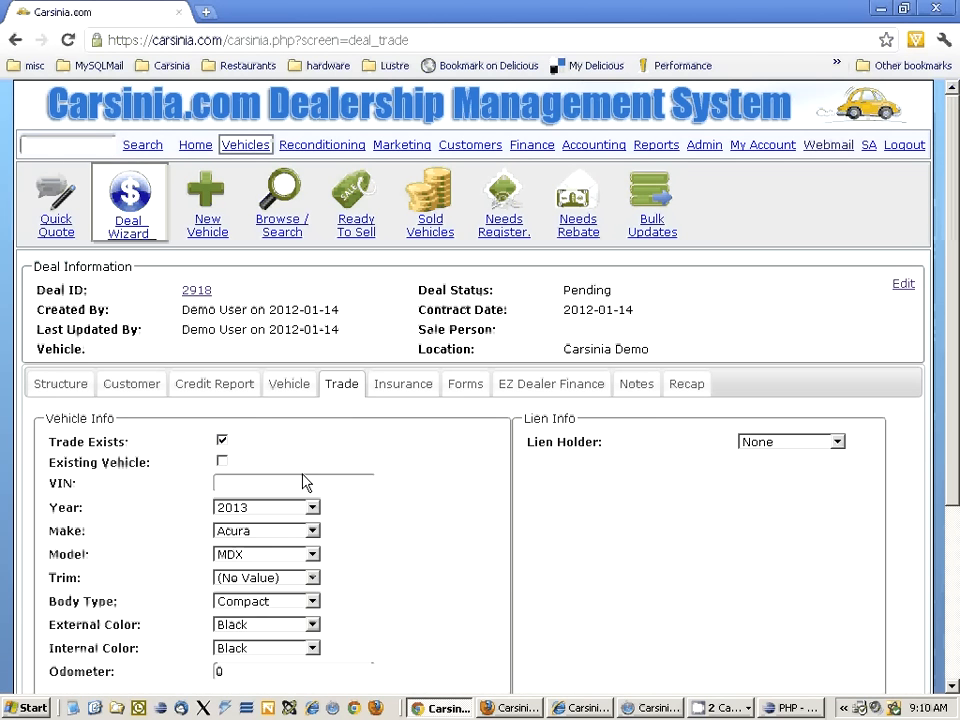
pyautogui.scroll(-3, 454, 512)
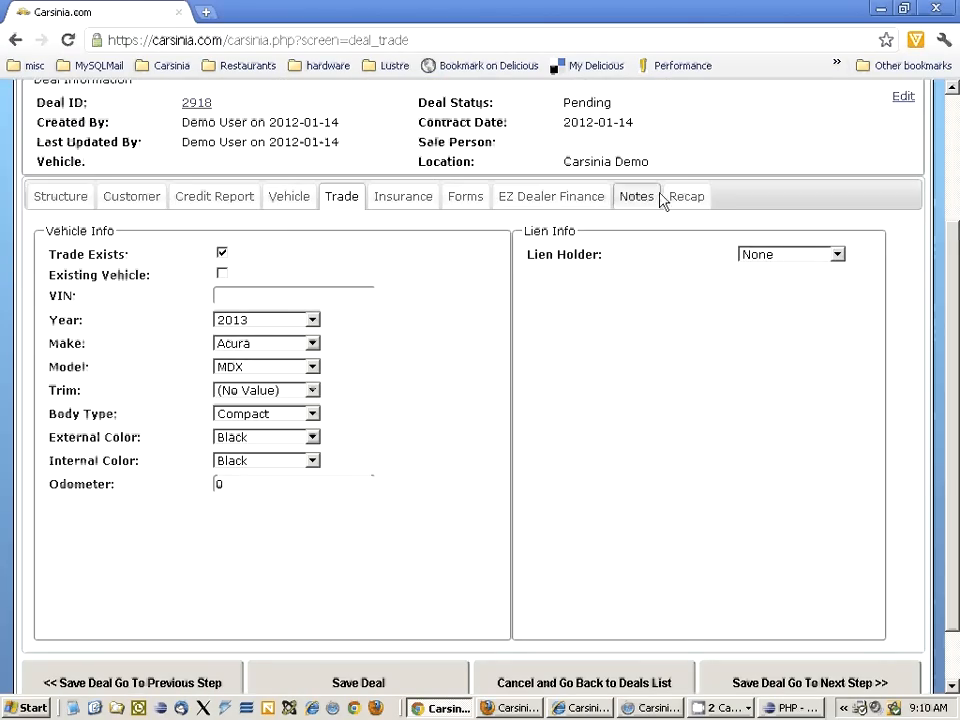
# Look over the deal's recap and examine the Trade Allowance field in the deal structure's trade-in section
pyautogui.click(692, 202)
pyautogui.scroll(-3, 165, 373)
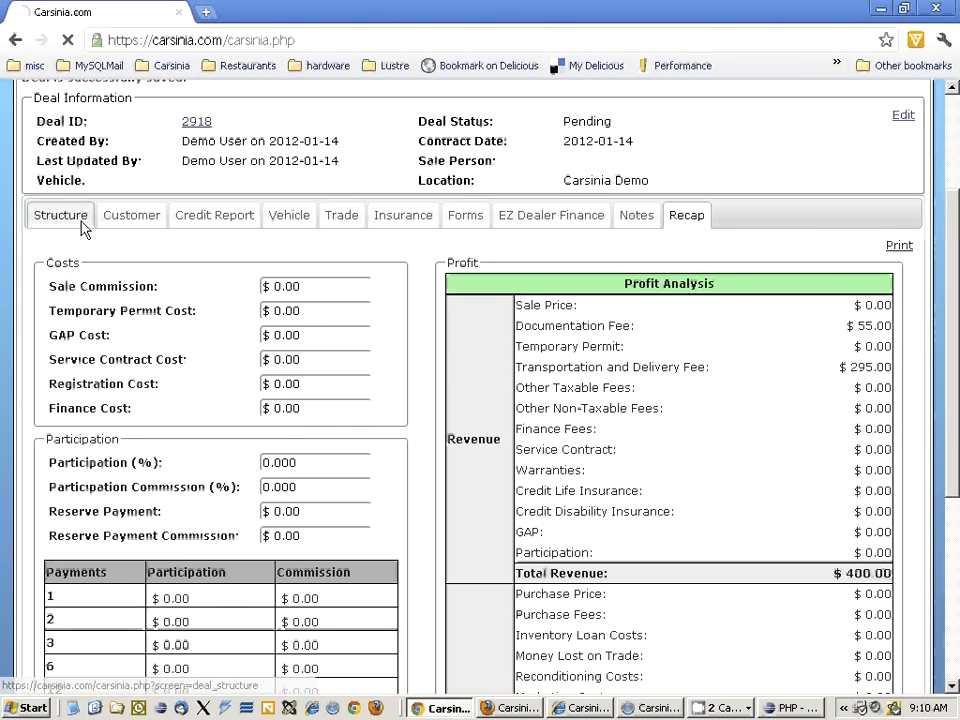
pyautogui.click(82, 221)
pyautogui.scroll(-10, 305, 455)
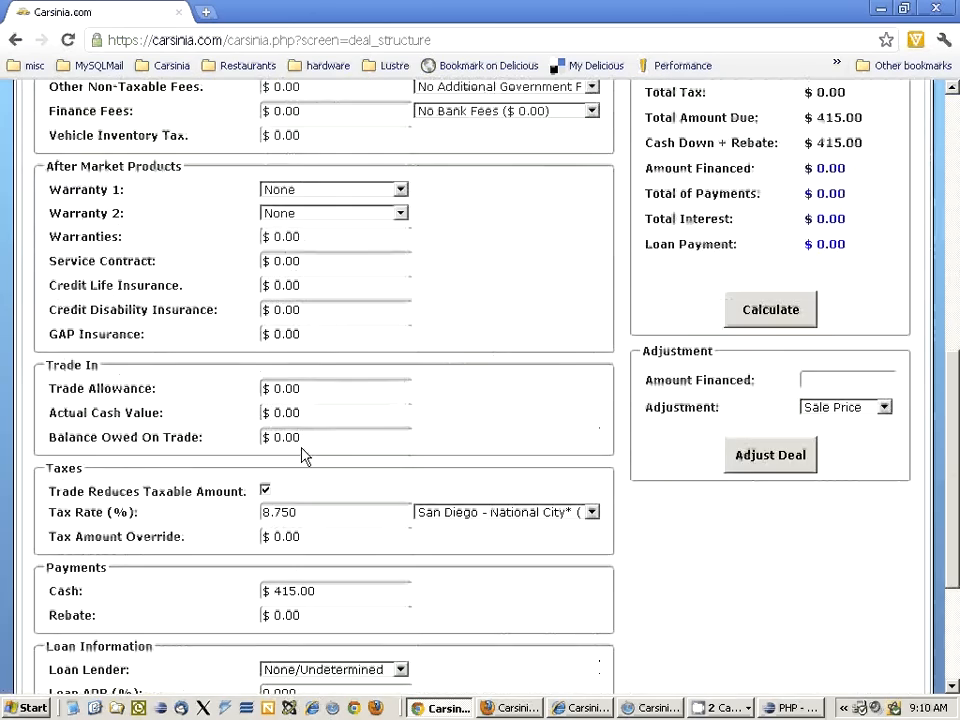
pyautogui.scroll(-3, 305, 455)
pyautogui.scroll(2, 306, 455)
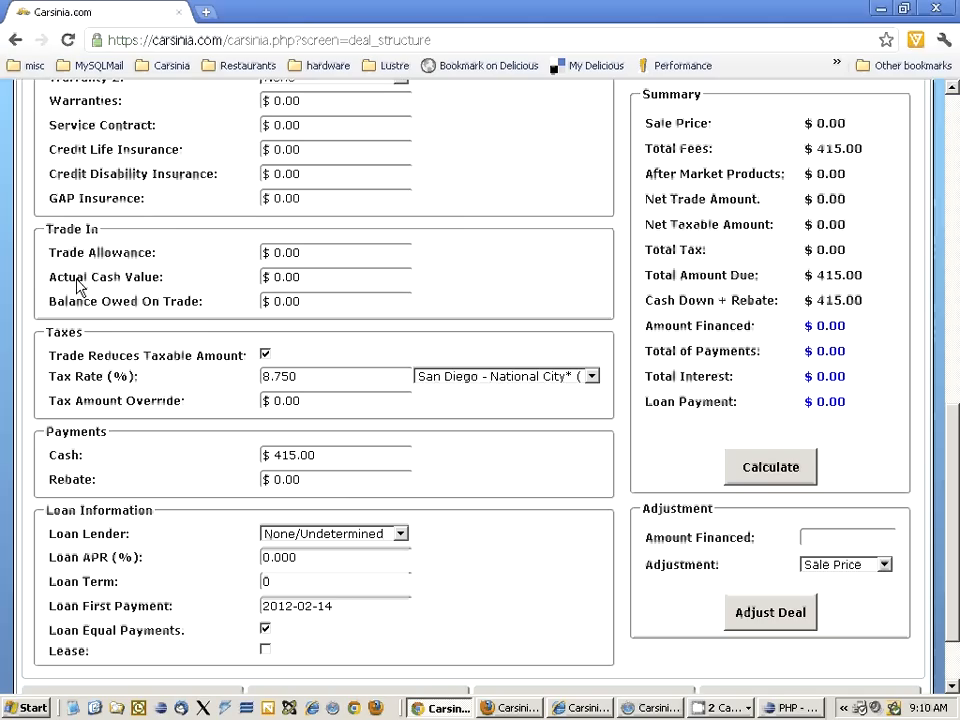
pyautogui.moveTo(203, 257); pyautogui.dragTo(45, 257)
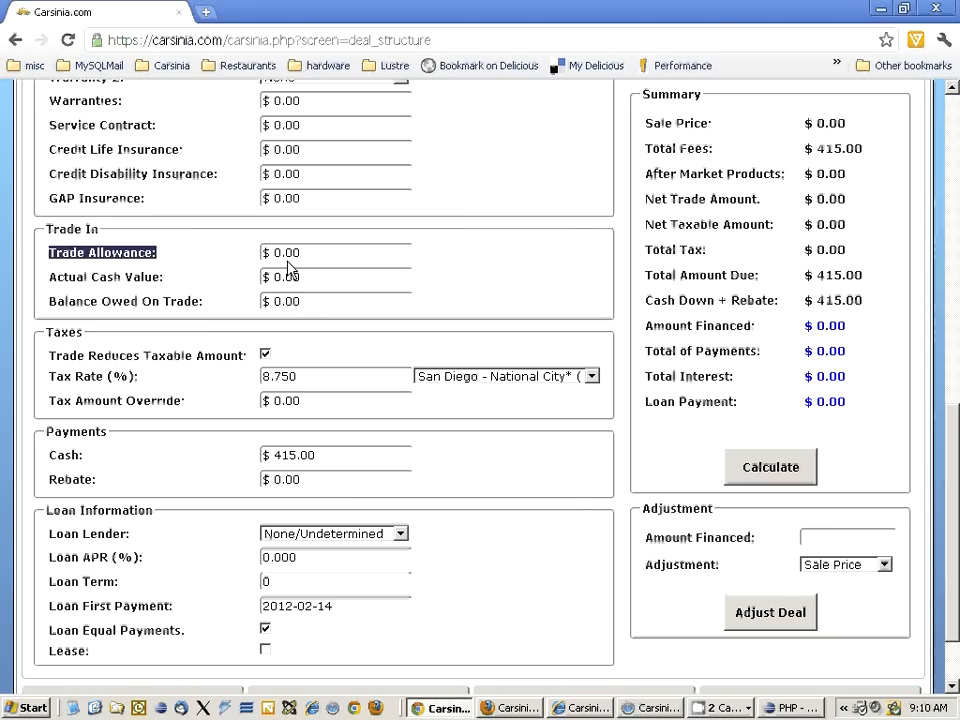
# Set the deal's trade allowance to $5,000.00
pyautogui.click(318, 256)
pyautogui.scroll(3, 127, 365)
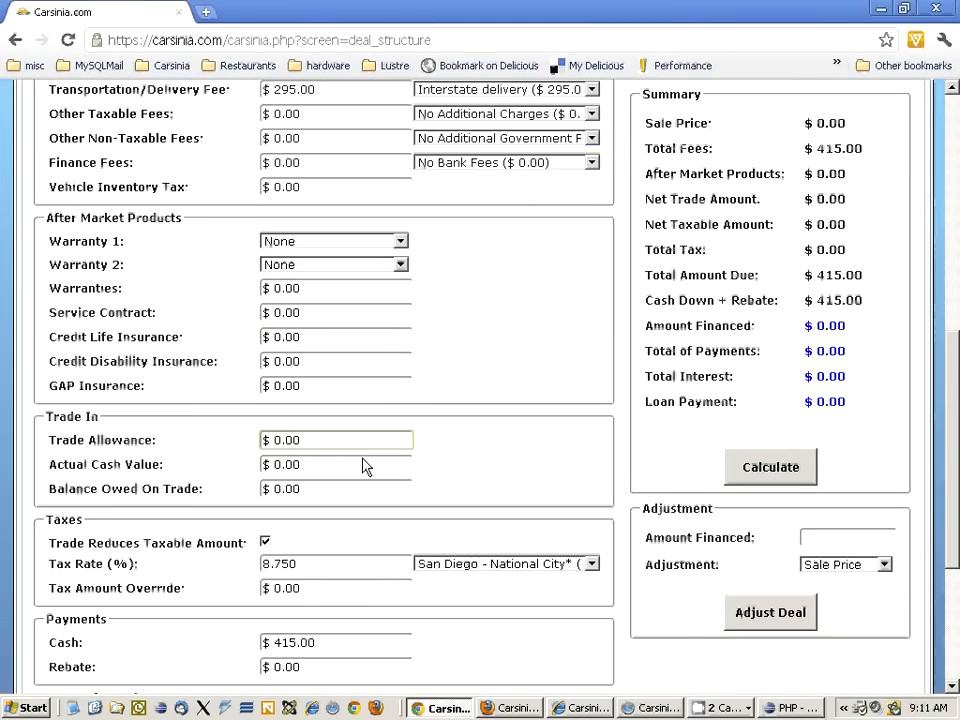
pyautogui.write('500000')
pyautogui.press('Tab')
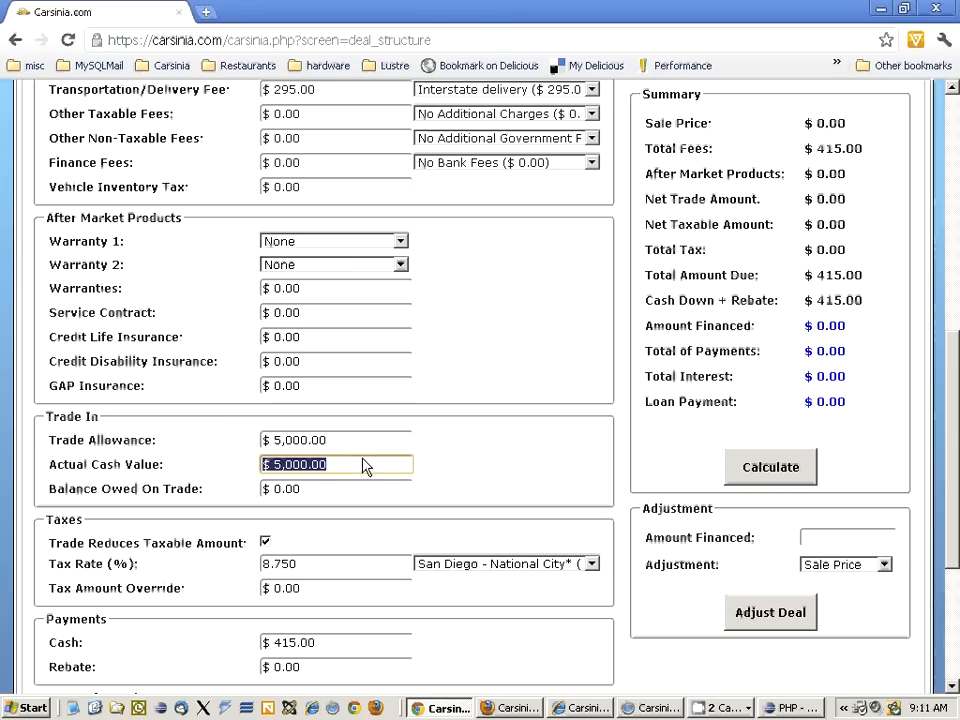
# Set the trade-in's actual cash value to $3,000.00
pyautogui.click(293, 467)
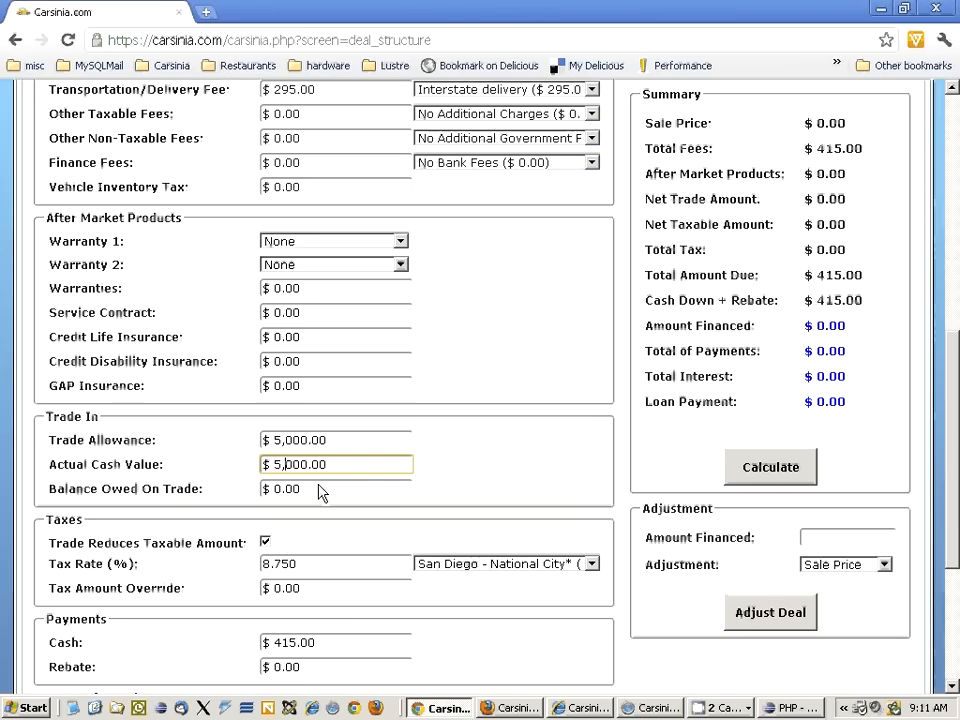
pyautogui.press('BackSpace')
pyautogui.press('BackSpace')
pyautogui.press('BackSpace')
pyautogui.press('BackSpace')
pyautogui.press('BackSpace')
pyautogui.press('BackSpace')
pyautogui.press('BackSpace')
pyautogui.press('BackSpace')
pyautogui.write('3,000.00')
# Set the vehicle's sale price to $10,000.00 in the deal structure and save the deal
pyautogui.scroll(5, 320, 473)
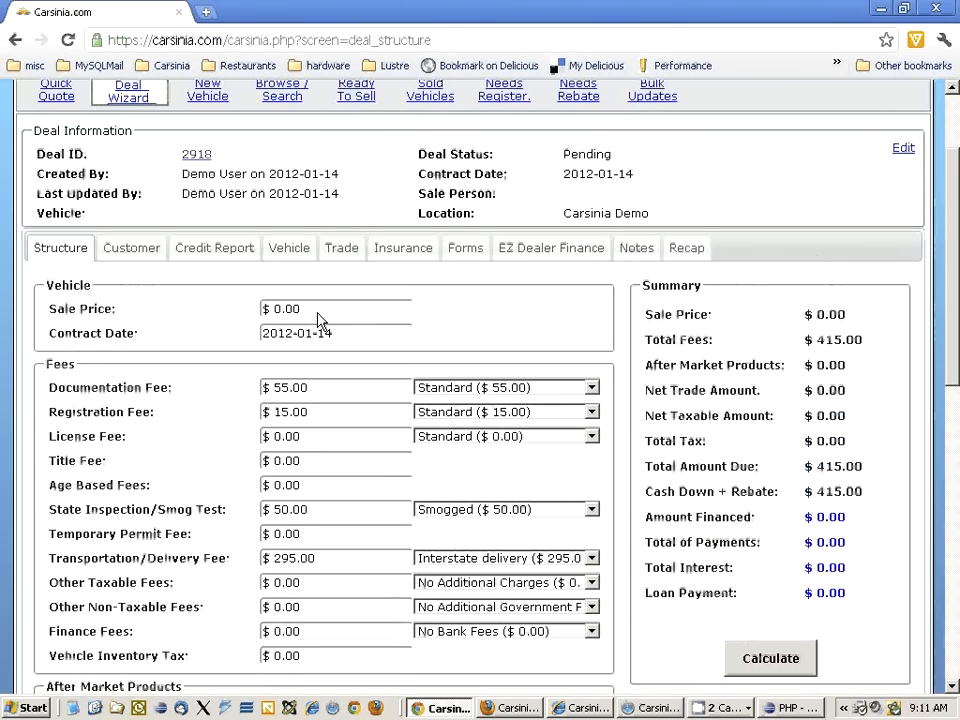
pyautogui.click(320, 314)
pyautogui.write('10000')
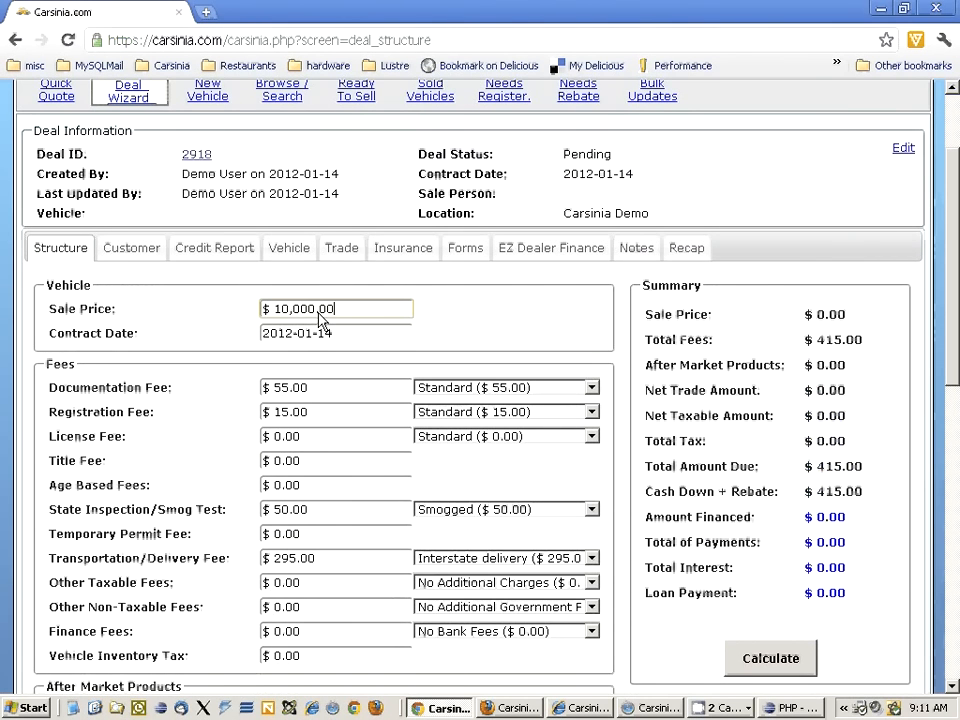
pyautogui.write('0')
pyautogui.press('BackSpace')
pyautogui.scroll(-7, 354, 482)
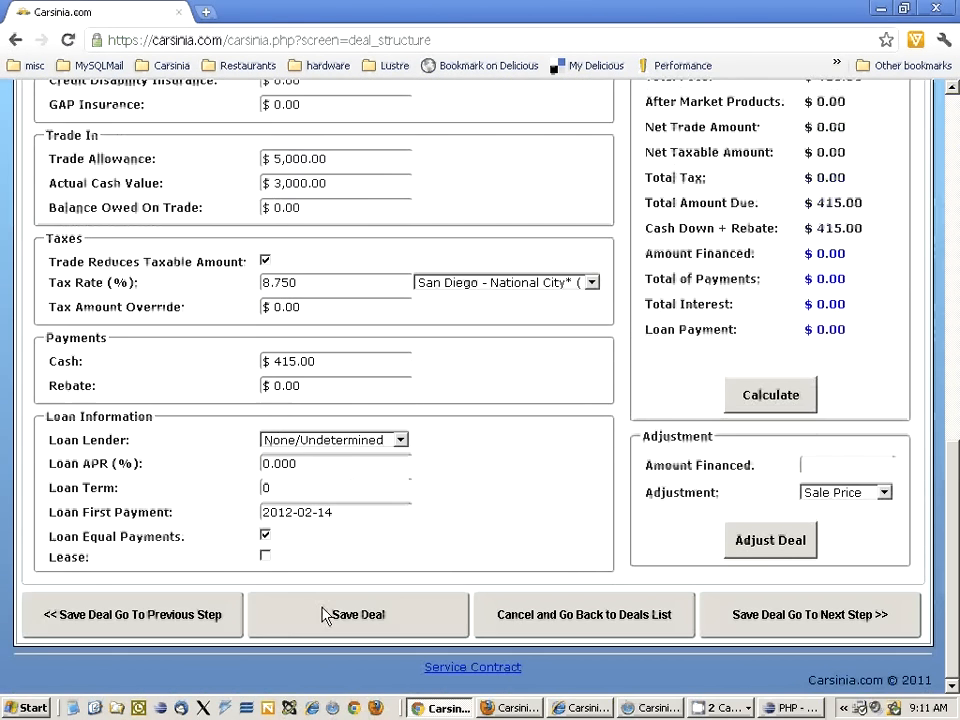
pyautogui.click(330, 614)
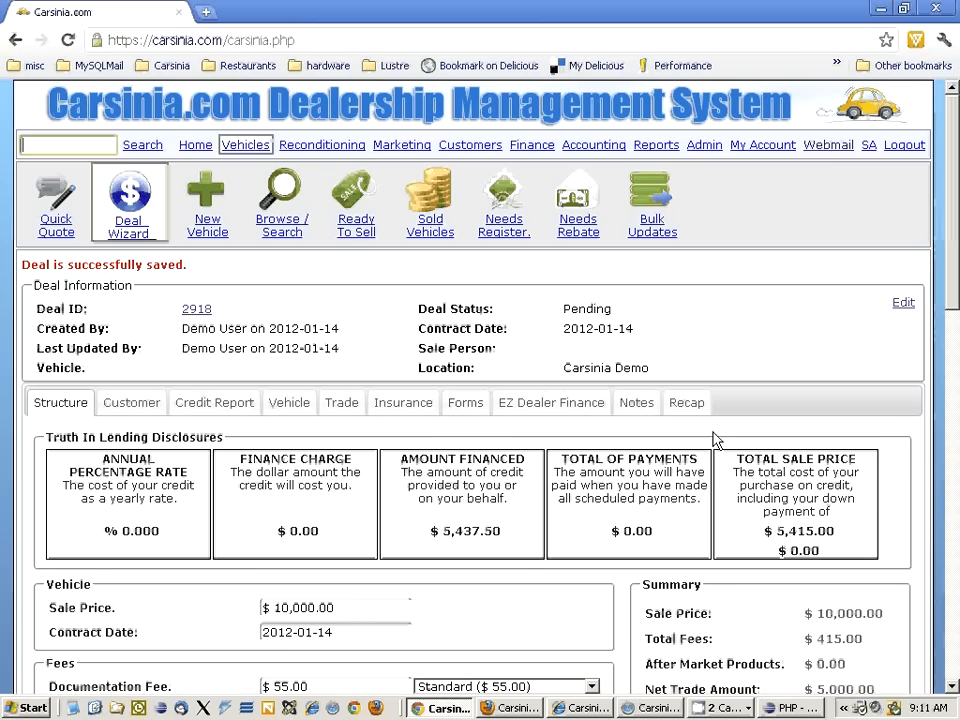
# Review the recap's profit analysis, examining total revenue, money lost on trade, total cost and total profit
pyautogui.click(686, 402)
pyautogui.scroll(-3, 262, 505)
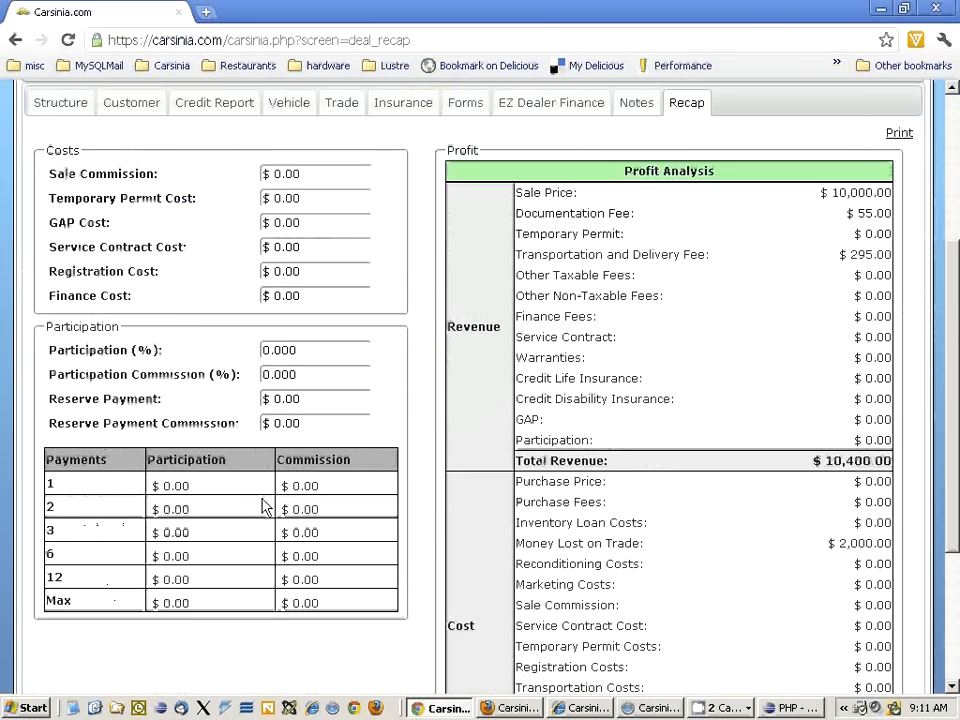
pyautogui.scroll(-3, 265, 505)
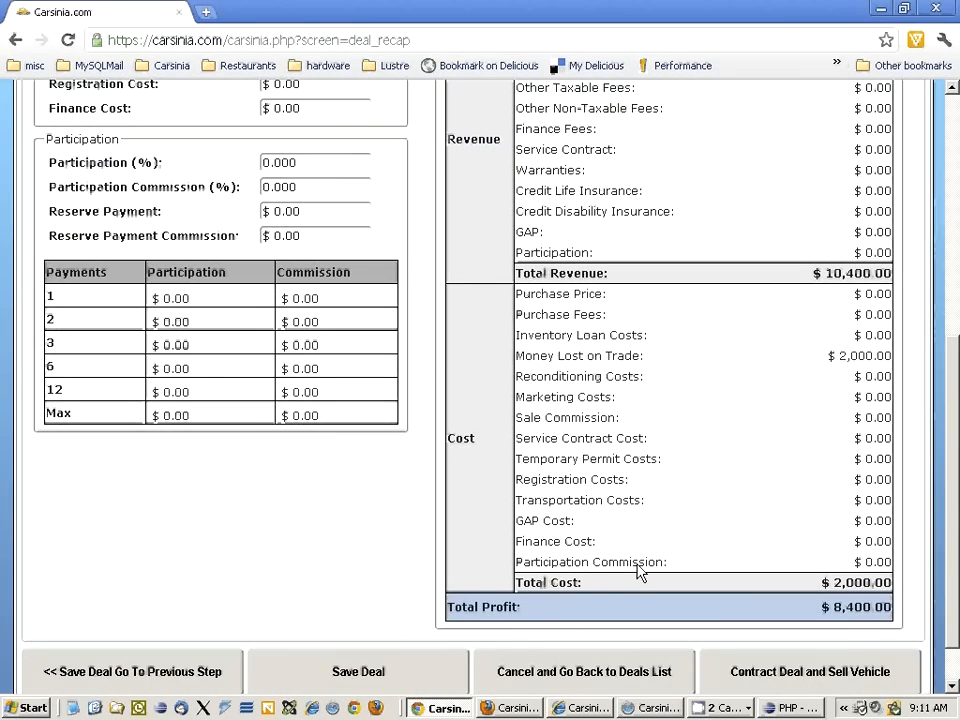
pyautogui.scroll(3, 640, 572)
pyautogui.scroll(-1, 637, 570)
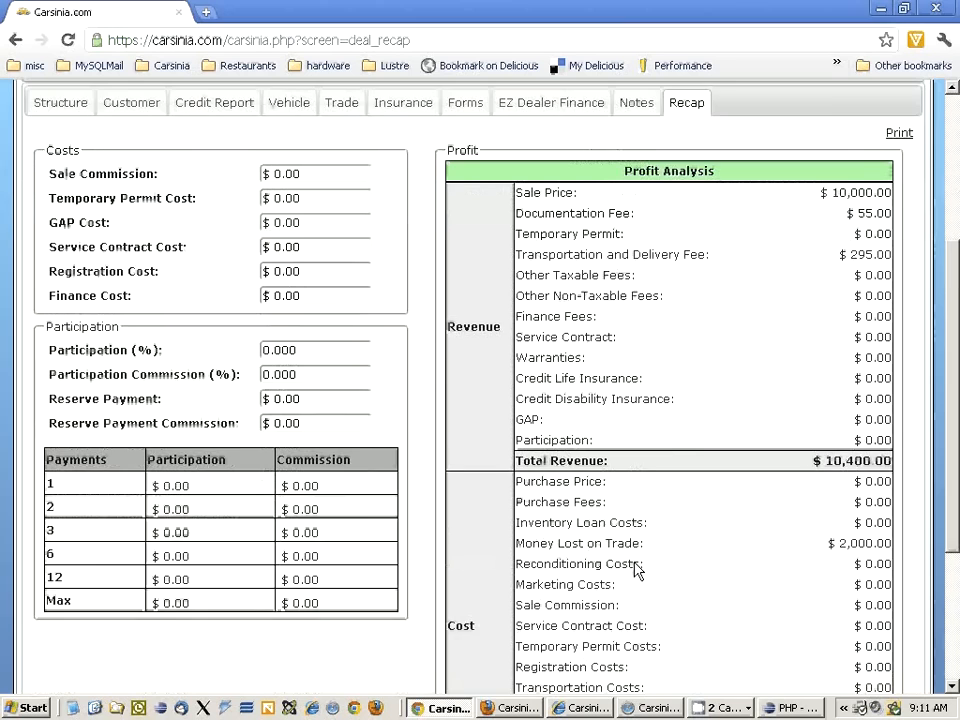
pyautogui.scroll(-1, 637, 570)
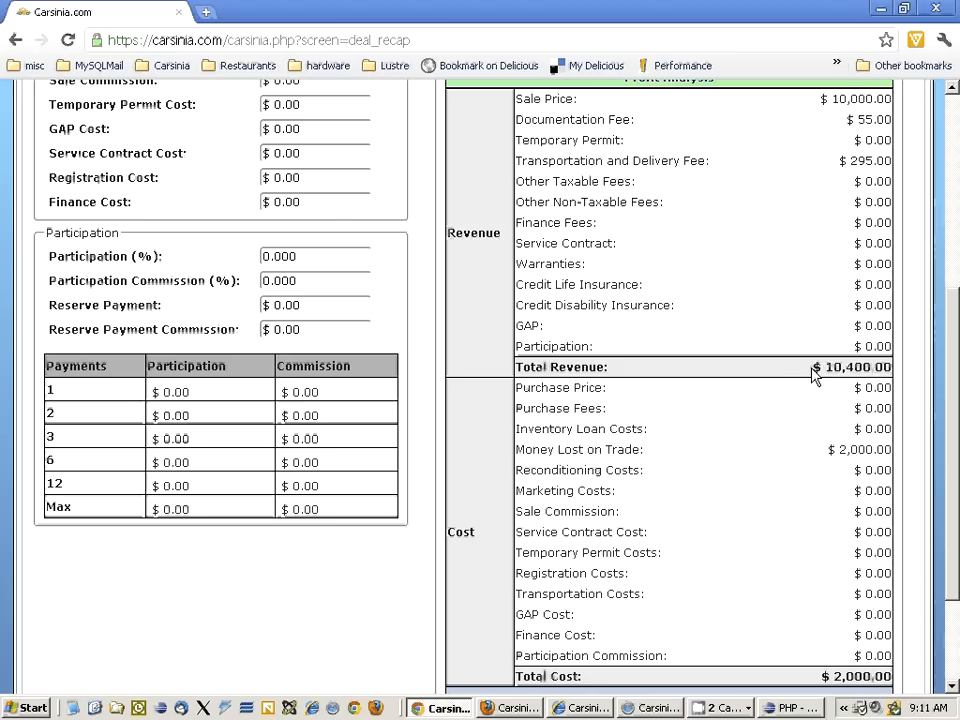
pyautogui.moveTo(813, 372); pyautogui.dragTo(889, 375)
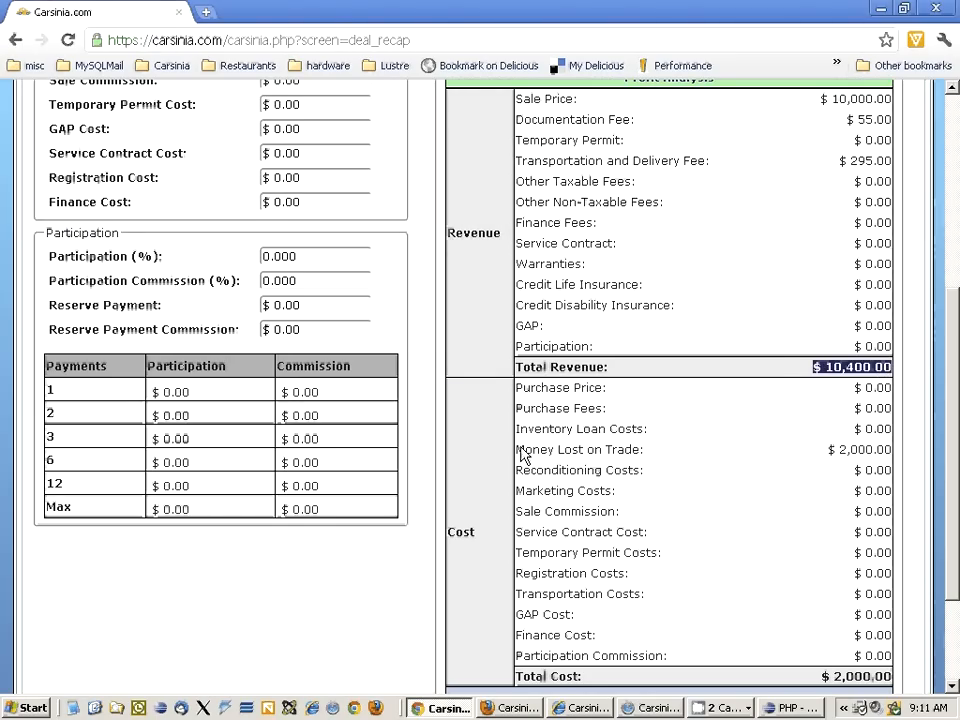
pyautogui.moveTo(518, 451); pyautogui.dragTo(650, 455)
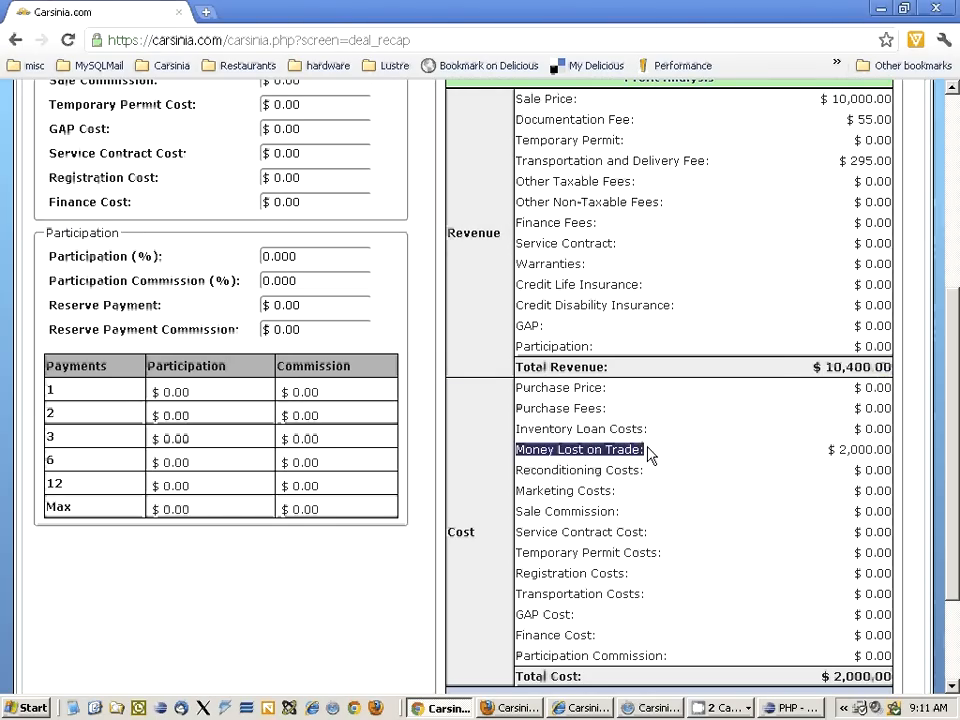
pyautogui.scroll(-2, 655, 458)
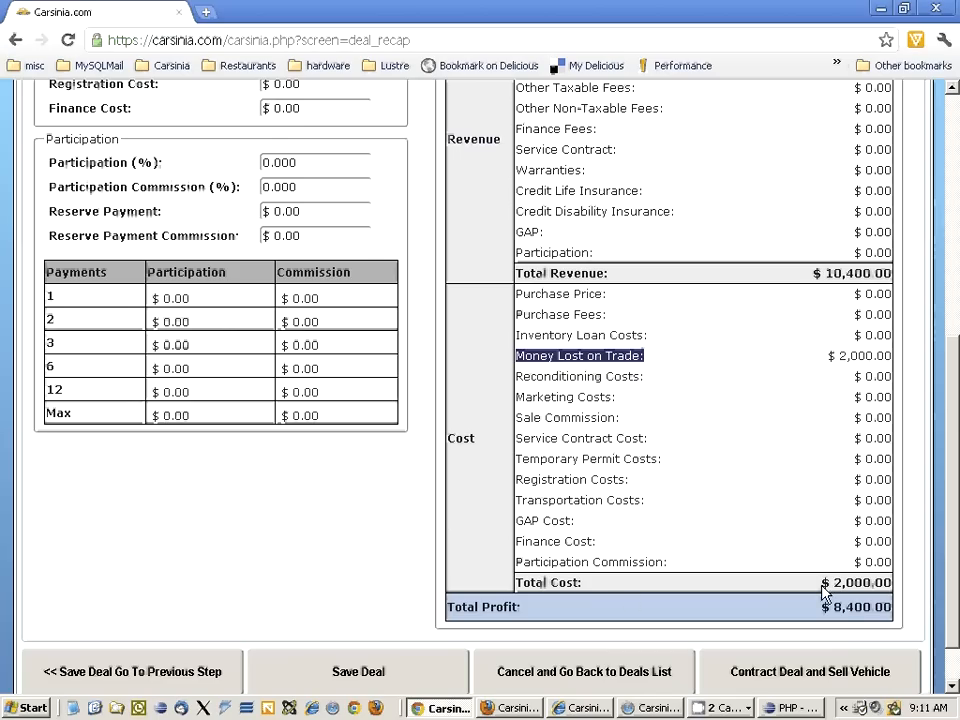
pyautogui.moveTo(824, 586); pyautogui.dragTo(897, 592)
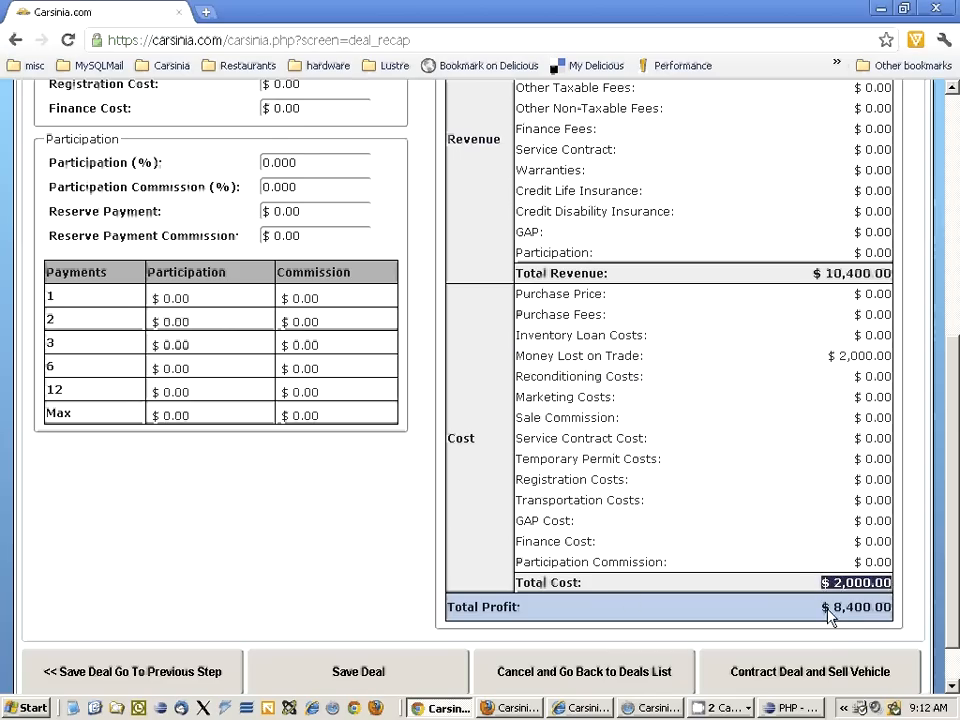
pyautogui.doubleClick(885, 610)
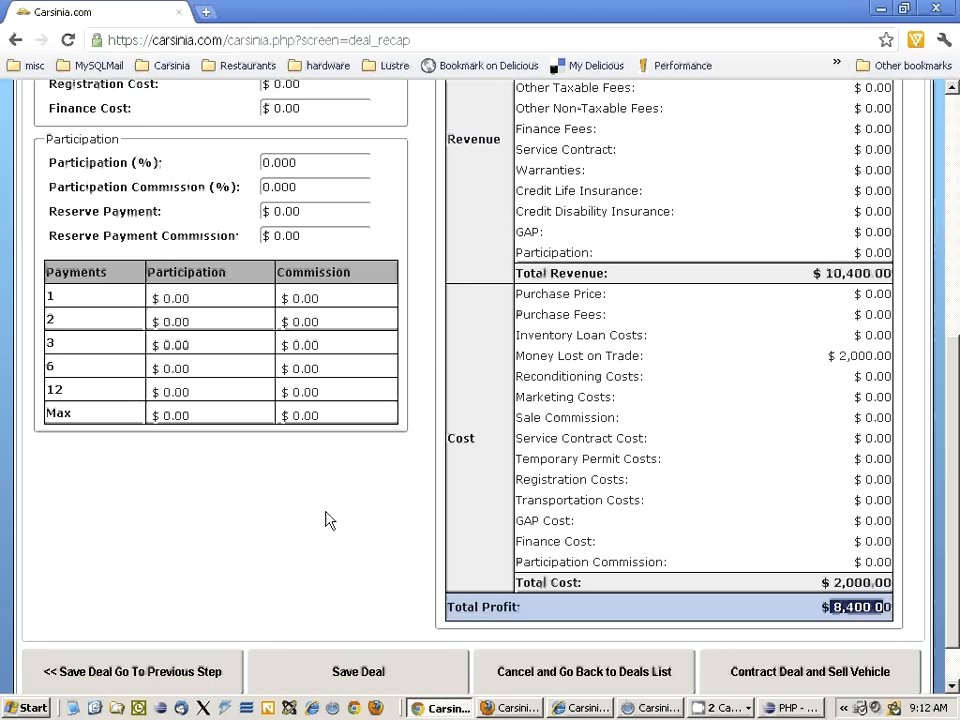
# Go to the deal's vehicle information and examine the License Plate field
pyautogui.scroll(5, 318, 515)
pyautogui.click(288, 385)
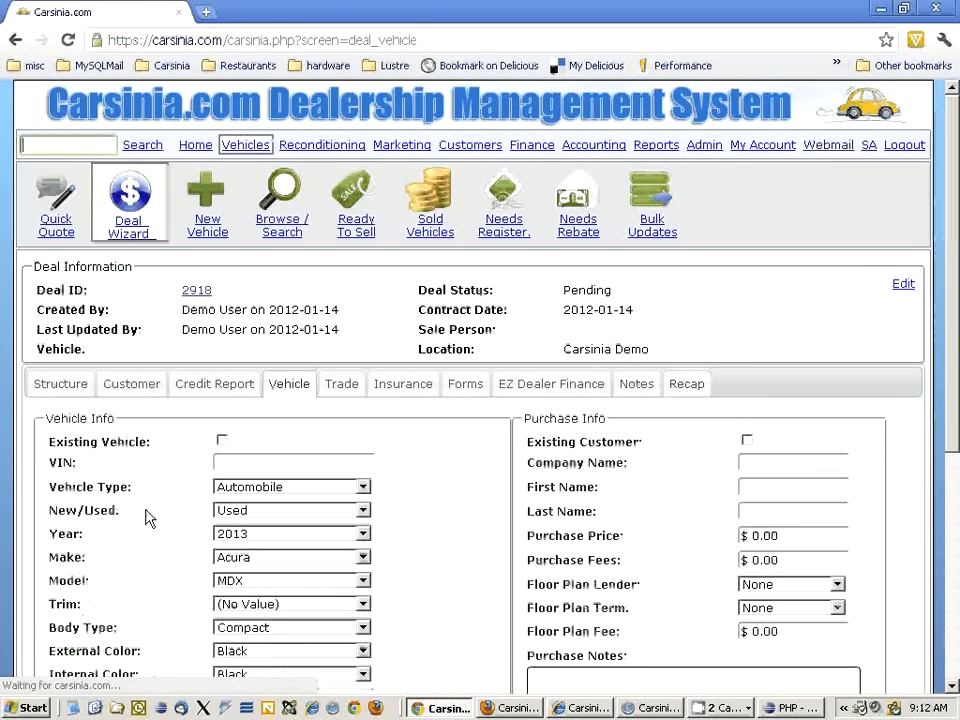
pyautogui.scroll(-3, 193, 512)
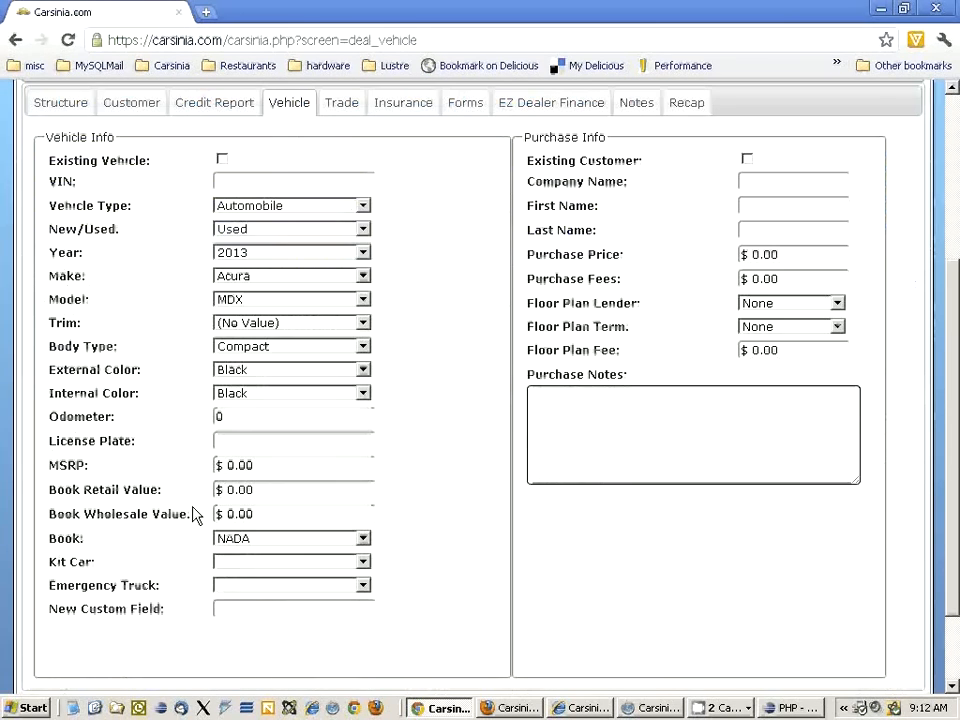
pyautogui.click(260, 444)
pyautogui.moveTo(148, 448); pyautogui.dragTo(51, 446)
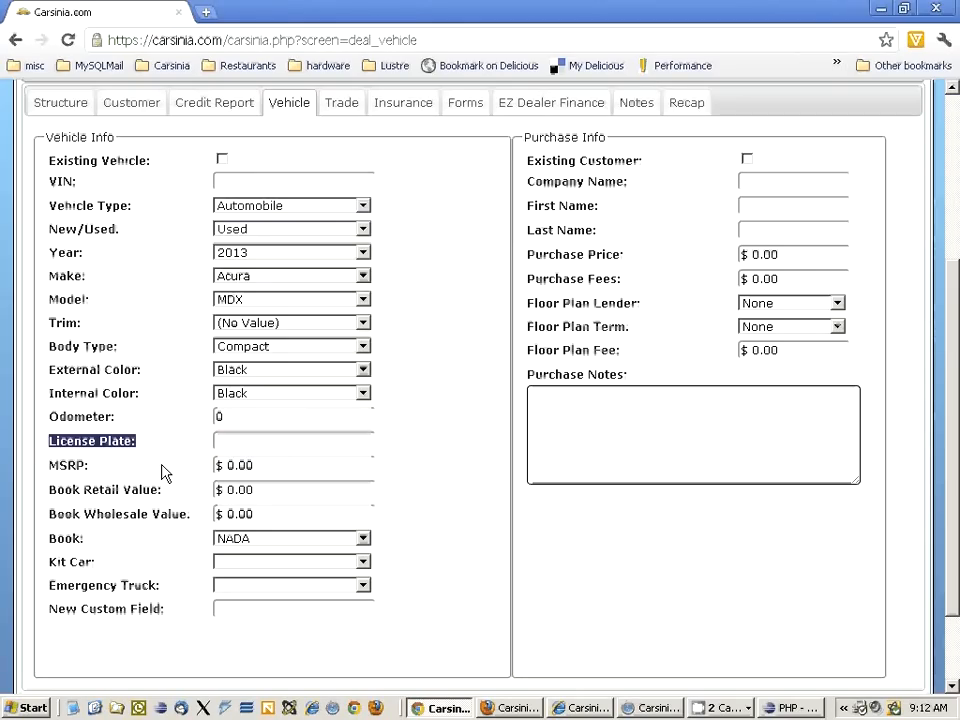
# Go to the deal's customer information and examine the buyer's County field
pyautogui.scroll(3, 165, 472)
pyautogui.click(138, 383)
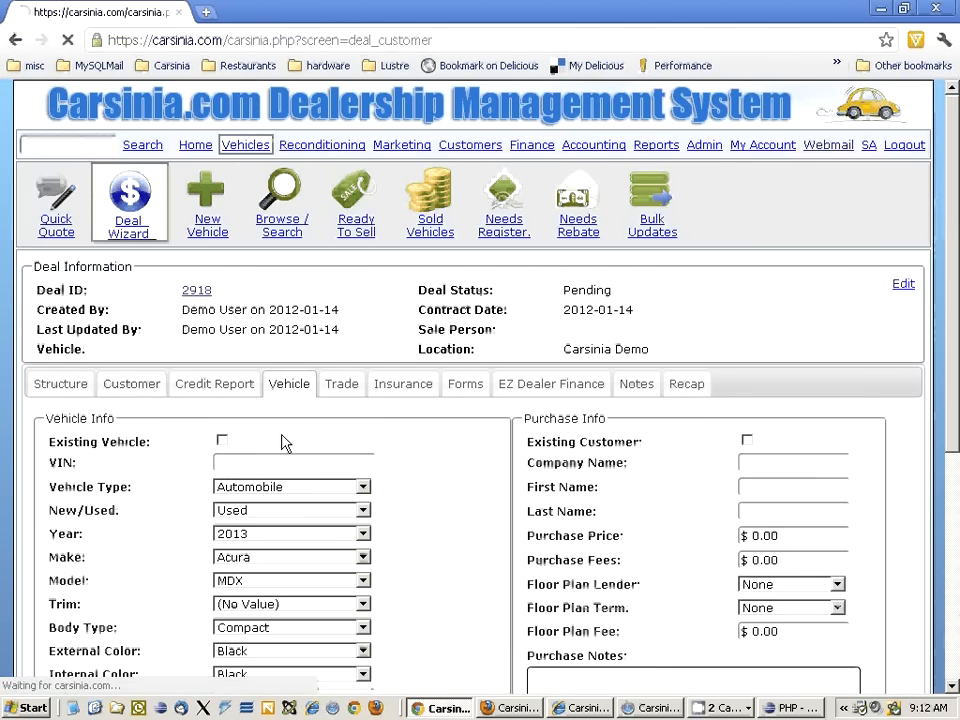
pyautogui.scroll(-2, 281, 439)
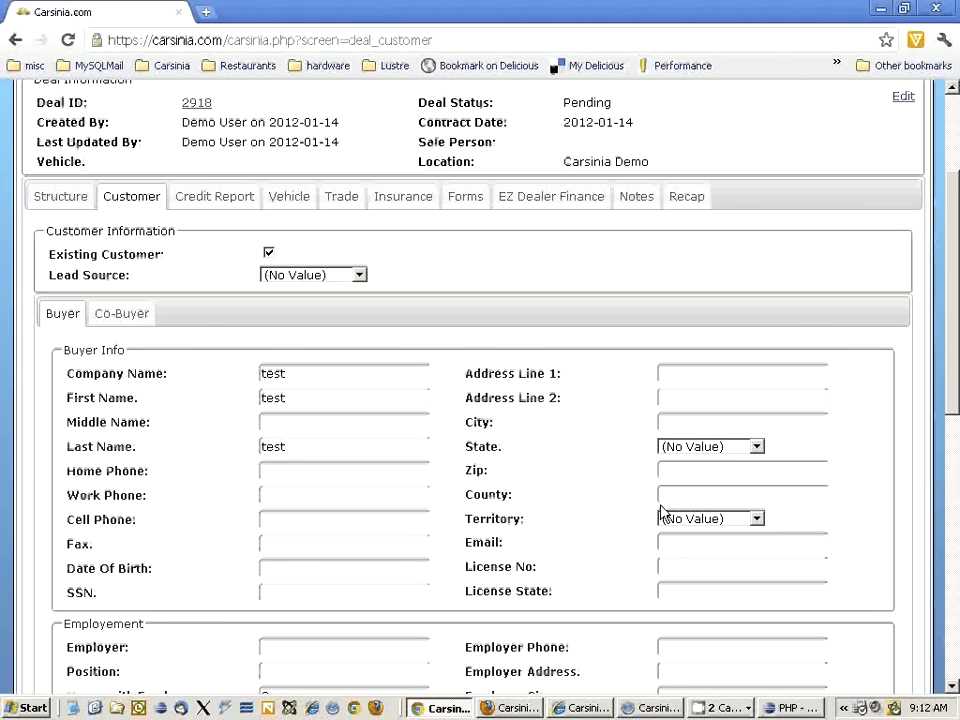
pyautogui.click(672, 500)
pyautogui.moveTo(514, 498); pyautogui.dragTo(467, 506)
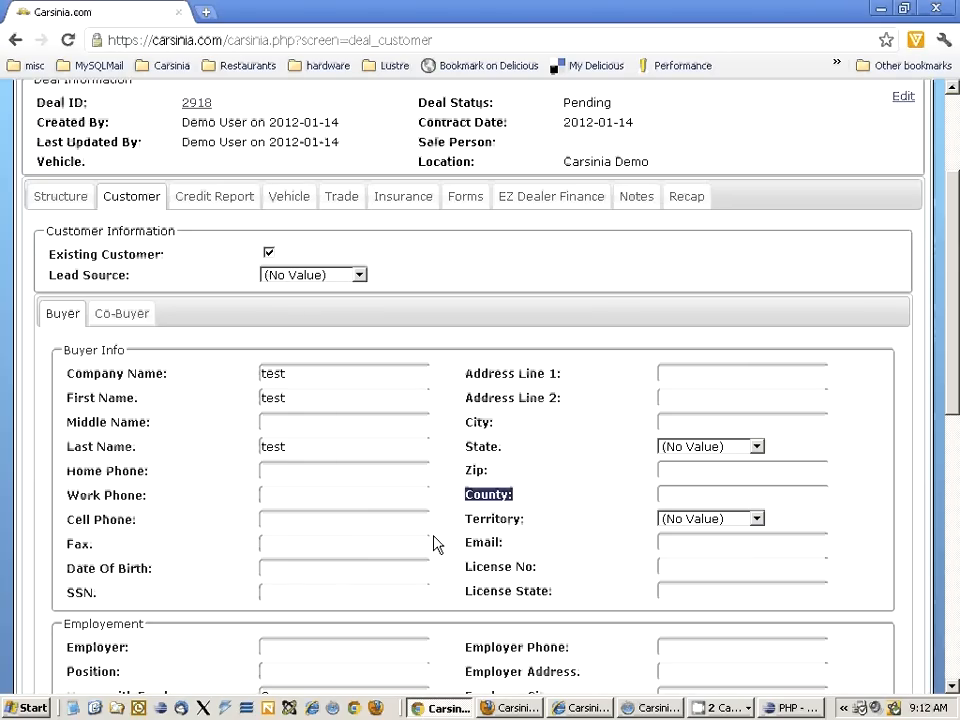
# Open the contracted 2007 Honda CR-V deal from the deals list and go to its vehicle record
pyautogui.scroll(2, 435, 545)
pyautogui.click(131, 222)
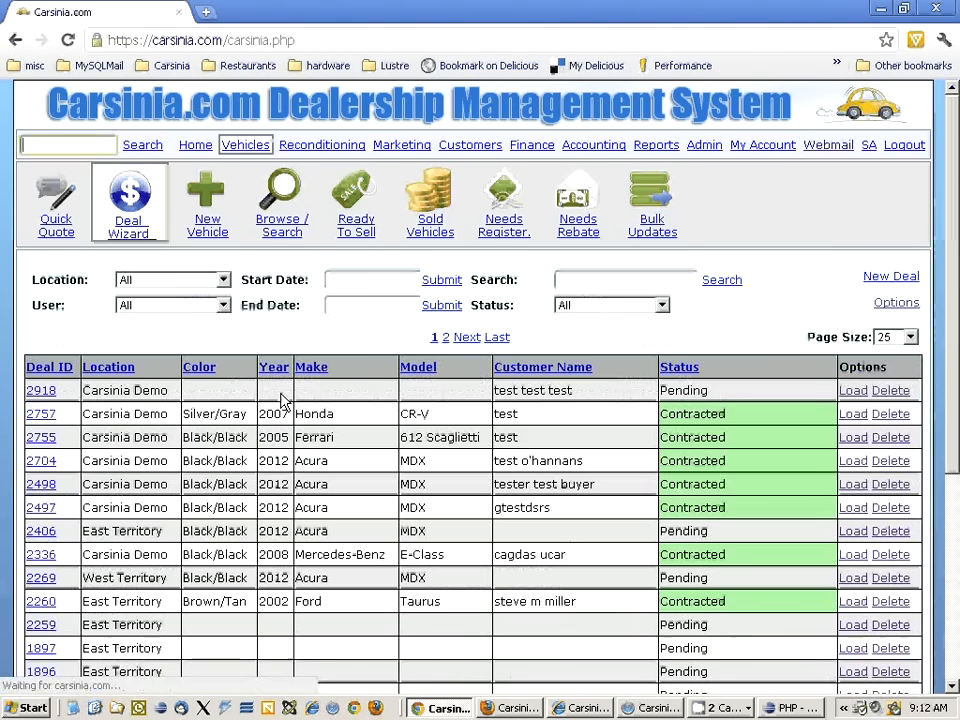
pyautogui.click(50, 419)
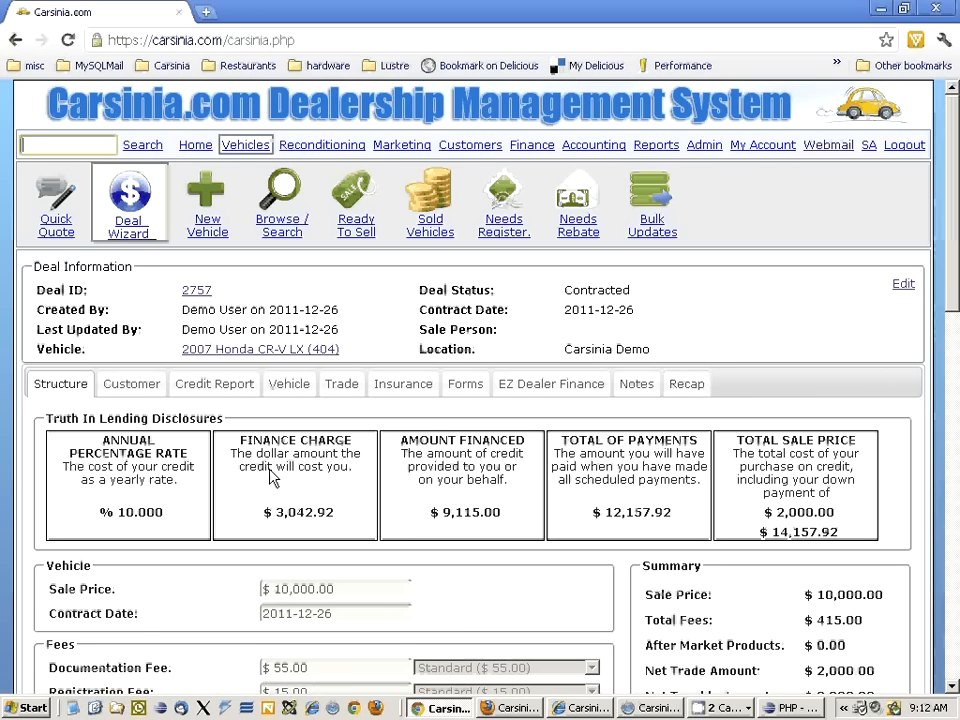
pyautogui.click(255, 348)
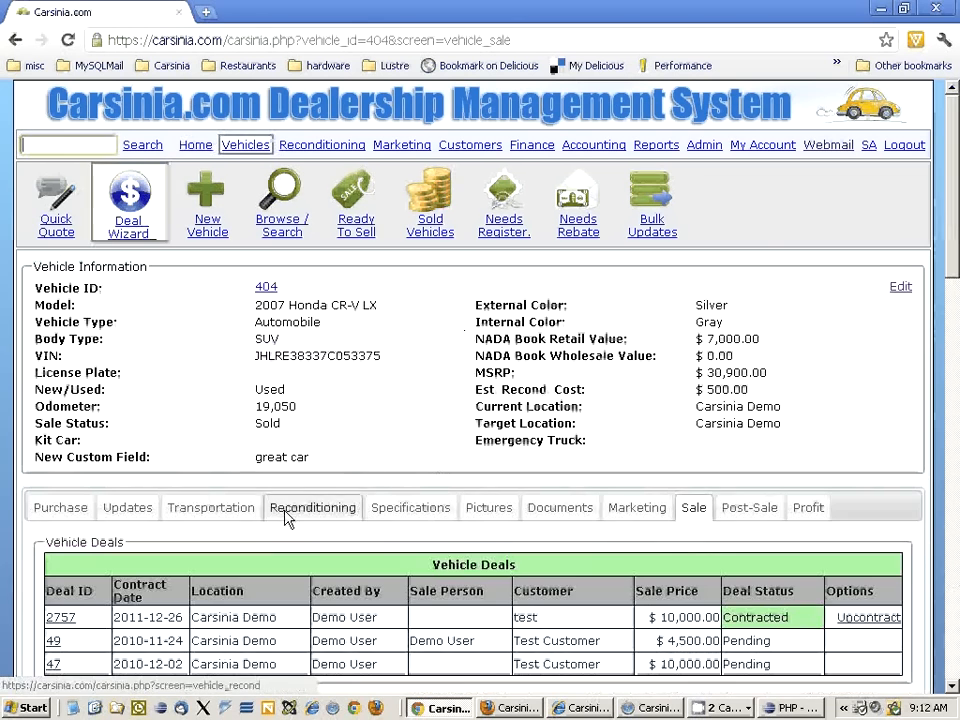
# Review the CR-V's sale information, examining the deal status, the uncontract option and the buyer name
pyautogui.scroll(-2, 378, 494)
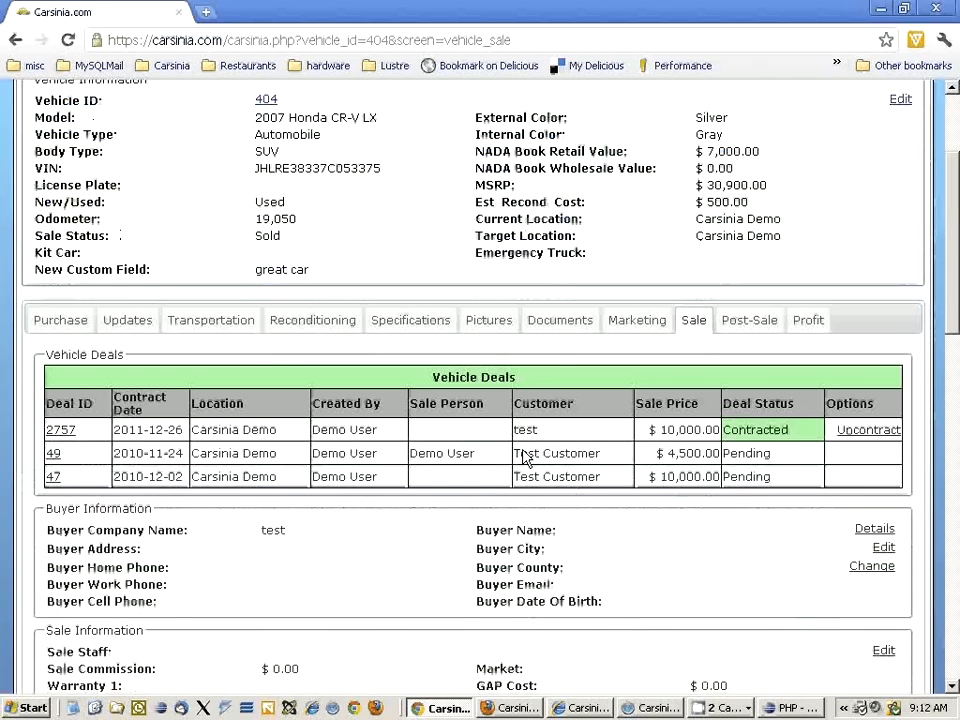
pyautogui.scroll(-2, 110, 450)
pyautogui.scroll(2, 115, 452)
pyautogui.doubleClick(797, 435)
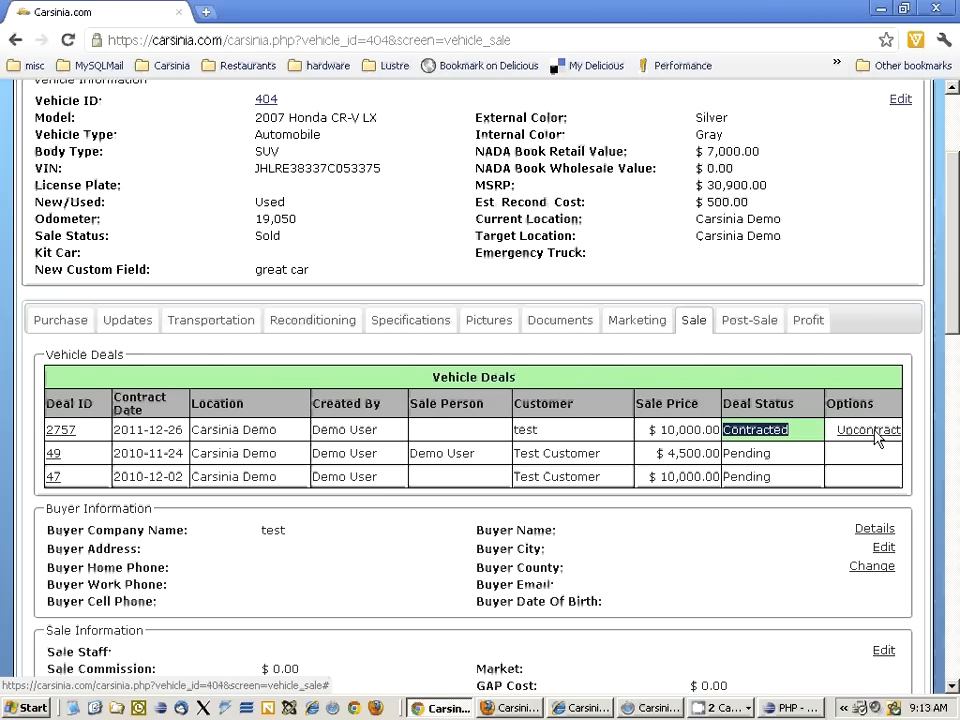
pyautogui.scroll(-4, 510, 530)
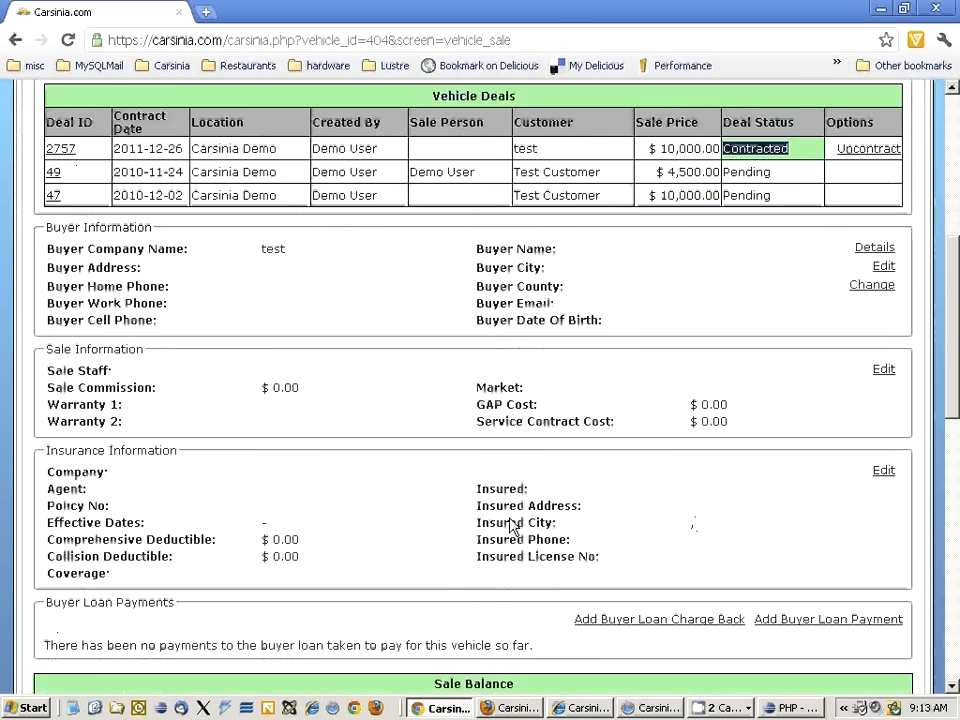
pyautogui.scroll(4, 510, 525)
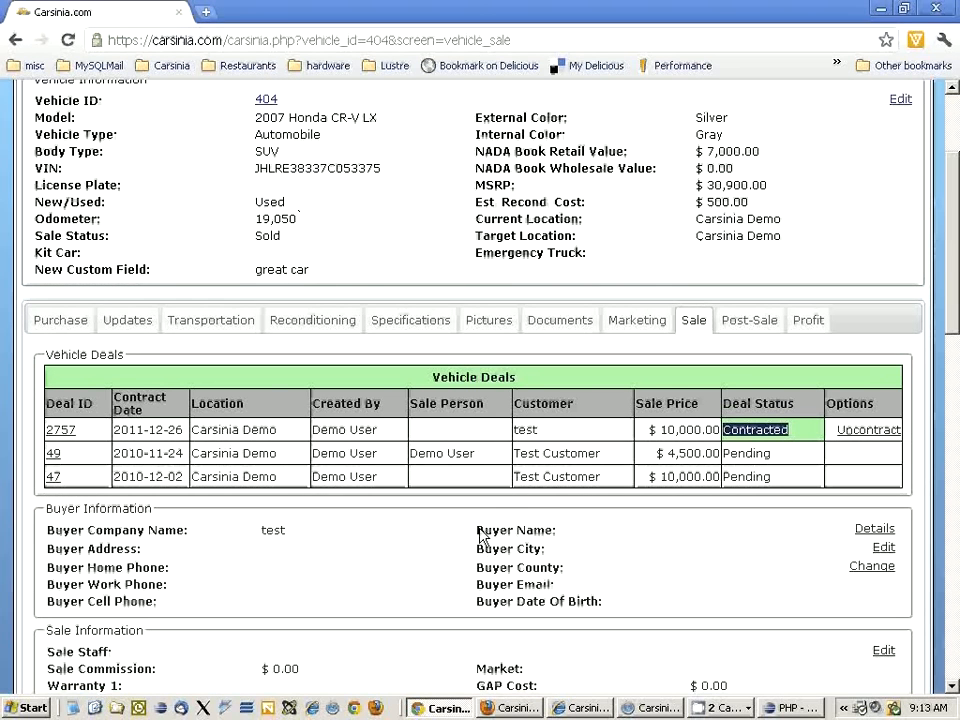
pyautogui.moveTo(478, 532); pyautogui.dragTo(566, 535)
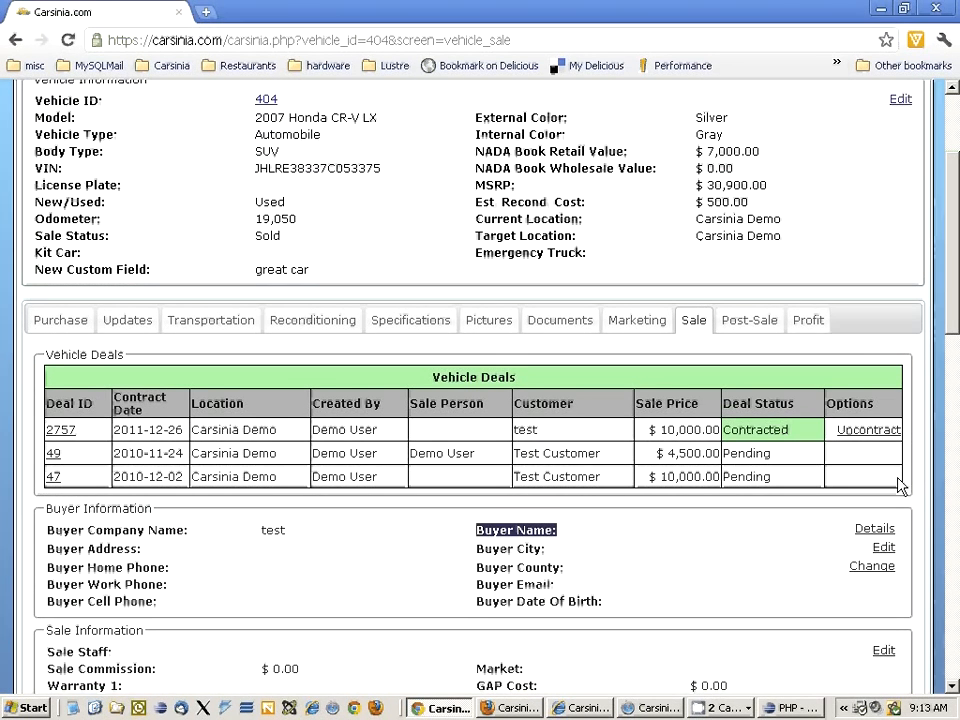
# Open the sale contract in the Sale Balance for editing, look through its price and fee fields, and close it without updating
pyautogui.scroll(-8, 692, 531)
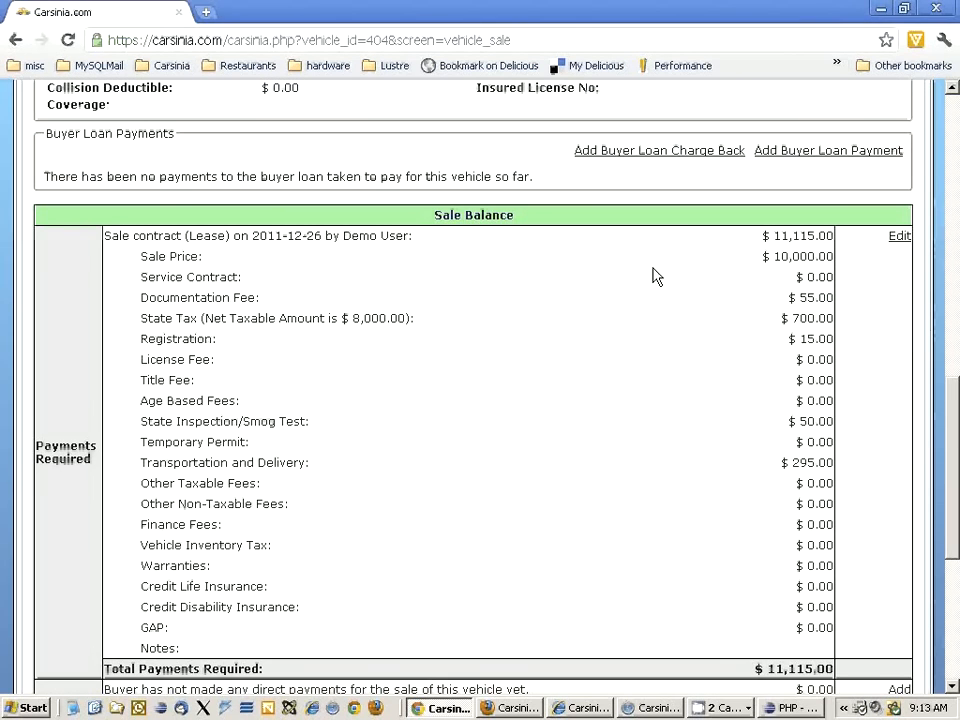
pyautogui.click(899, 236)
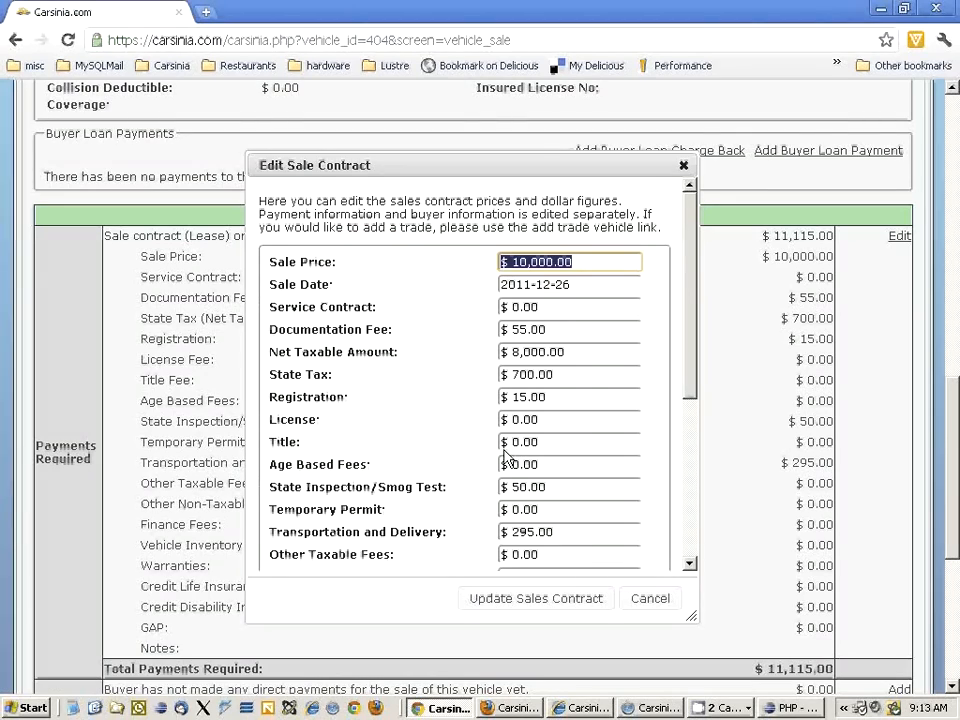
pyautogui.scroll(-5, 505, 457)
pyautogui.scroll(7, 503, 455)
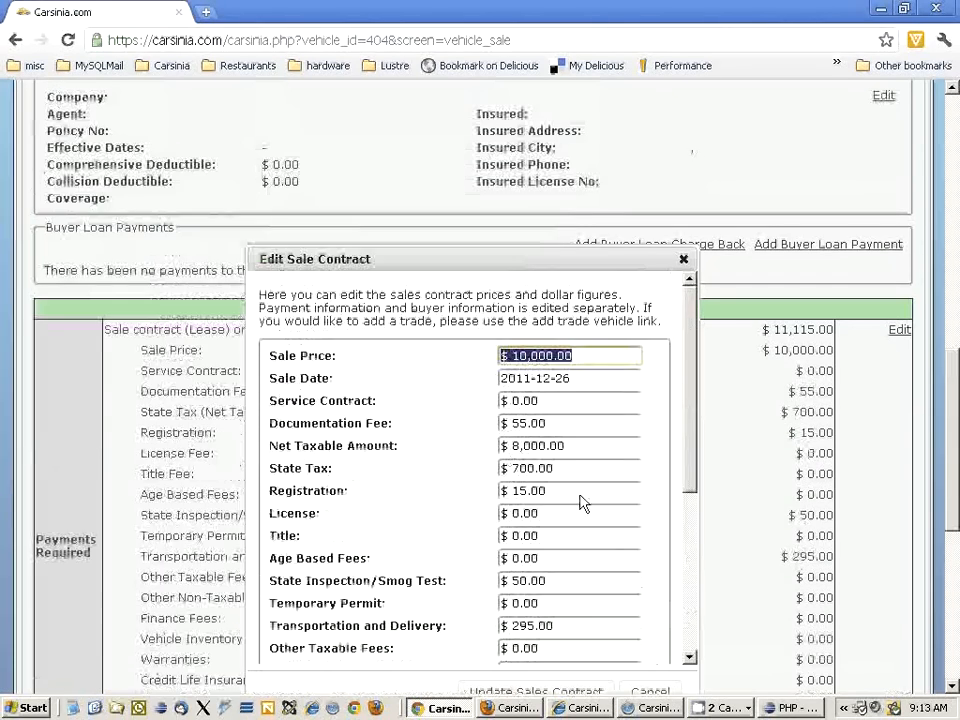
pyautogui.click(684, 259)
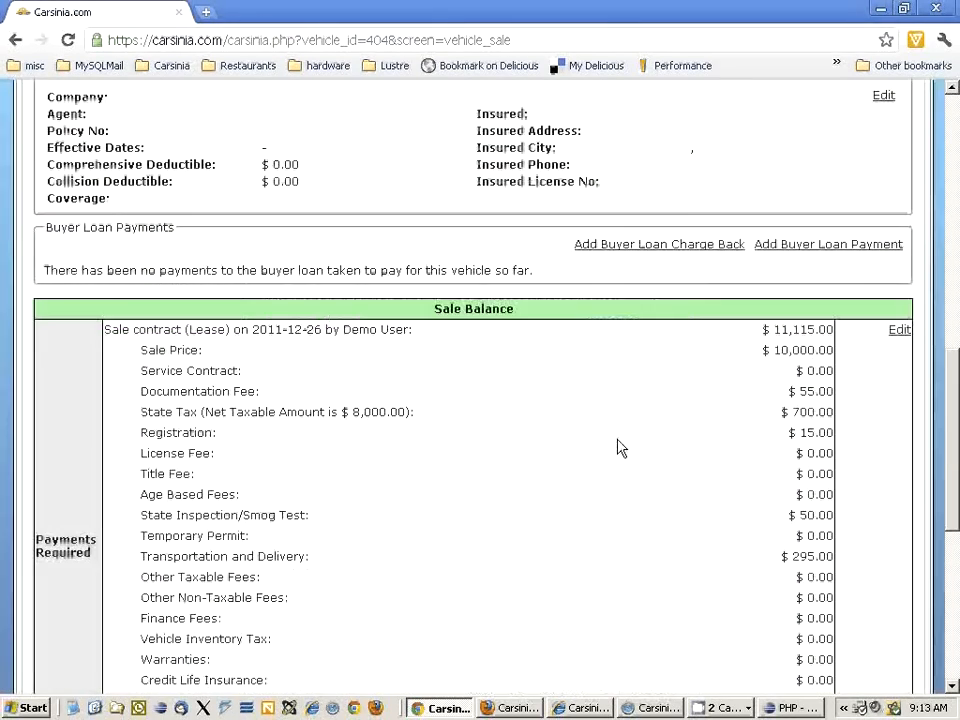
# Uncontract the CR-V's contracted deal after reading the notice about deleting sale information and payments
pyautogui.scroll(4, 618, 447)
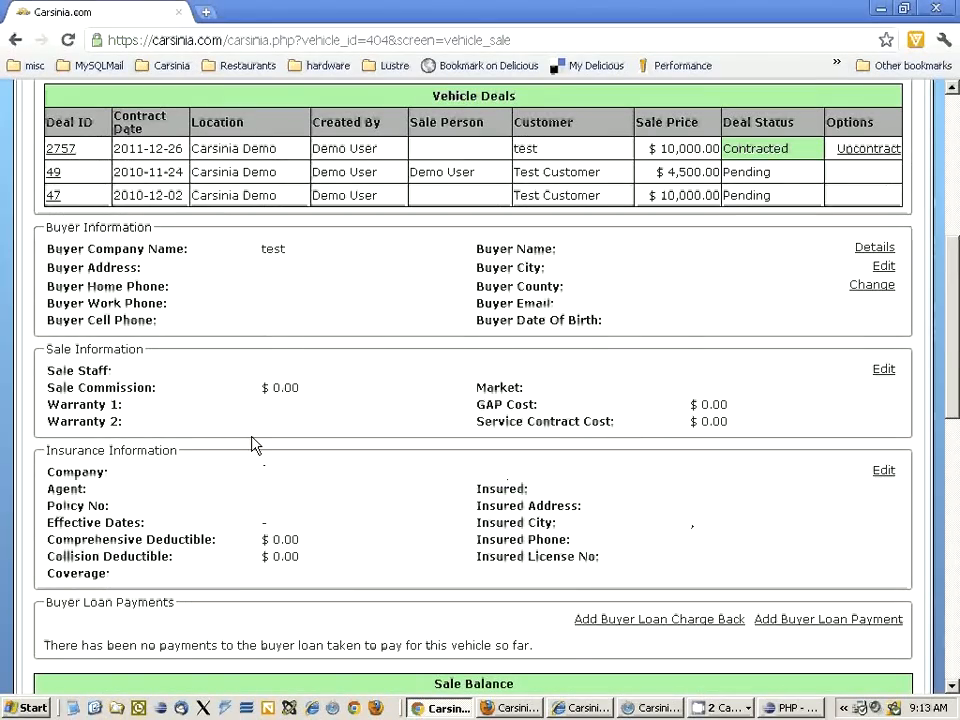
pyautogui.scroll(2, 291, 456)
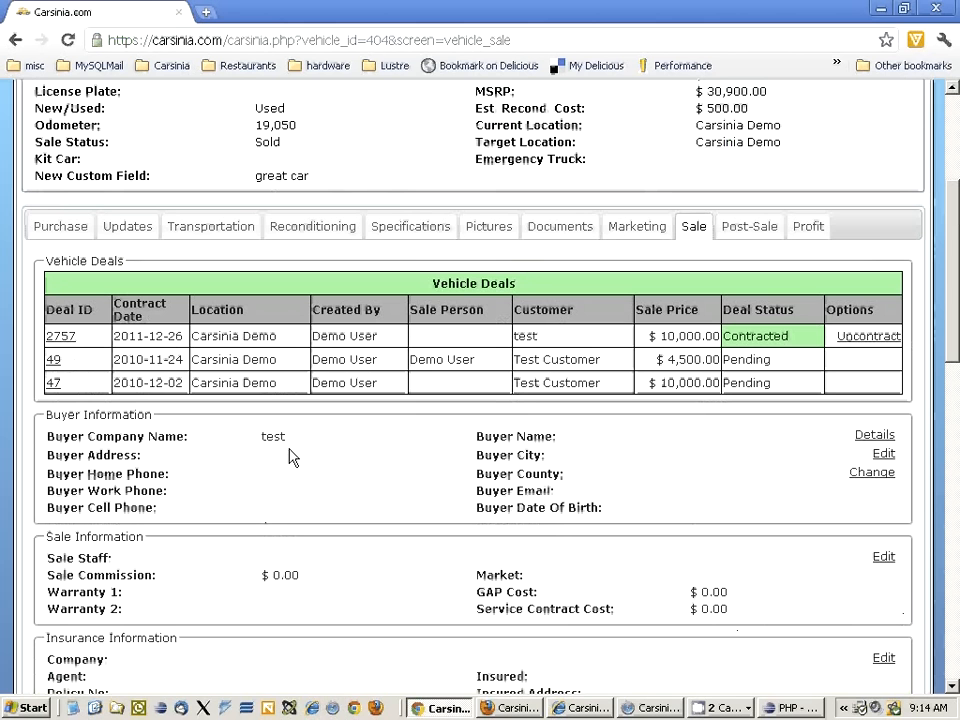
pyautogui.click(862, 338)
pyautogui.scroll(-3, 480, 478)
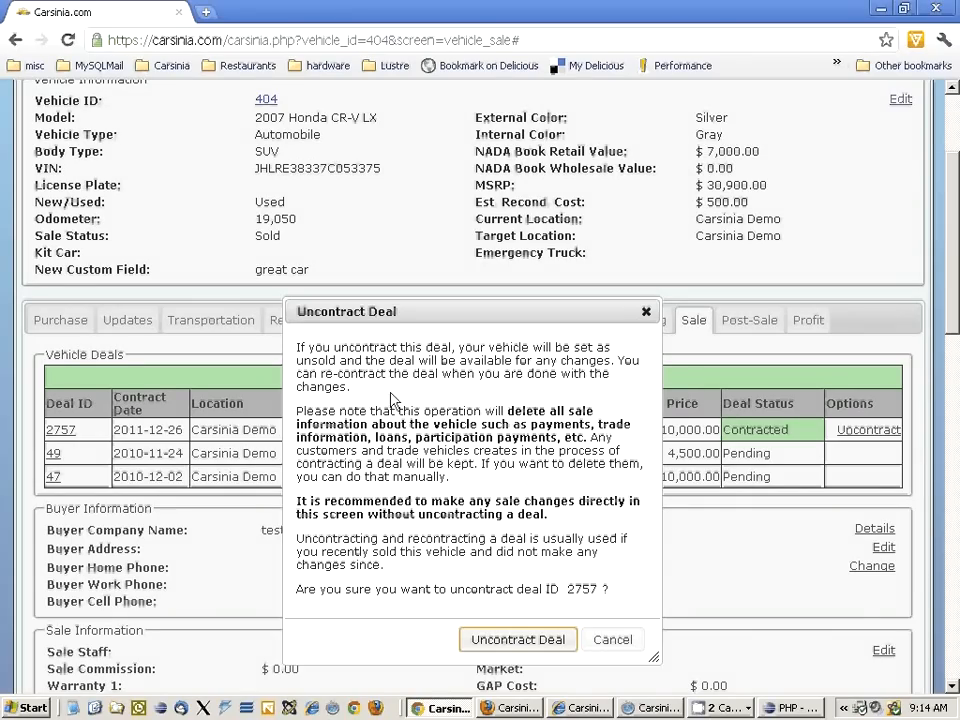
pyautogui.moveTo(507, 411); pyautogui.dragTo(594, 412)
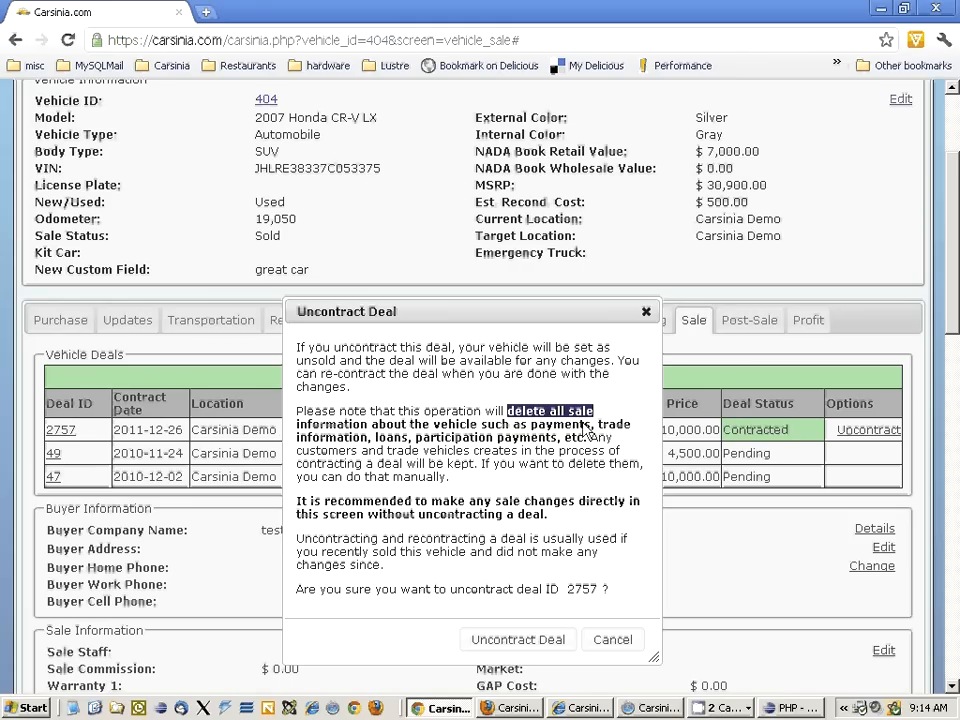
pyautogui.moveTo(591, 424); pyautogui.dragTo(522, 430)
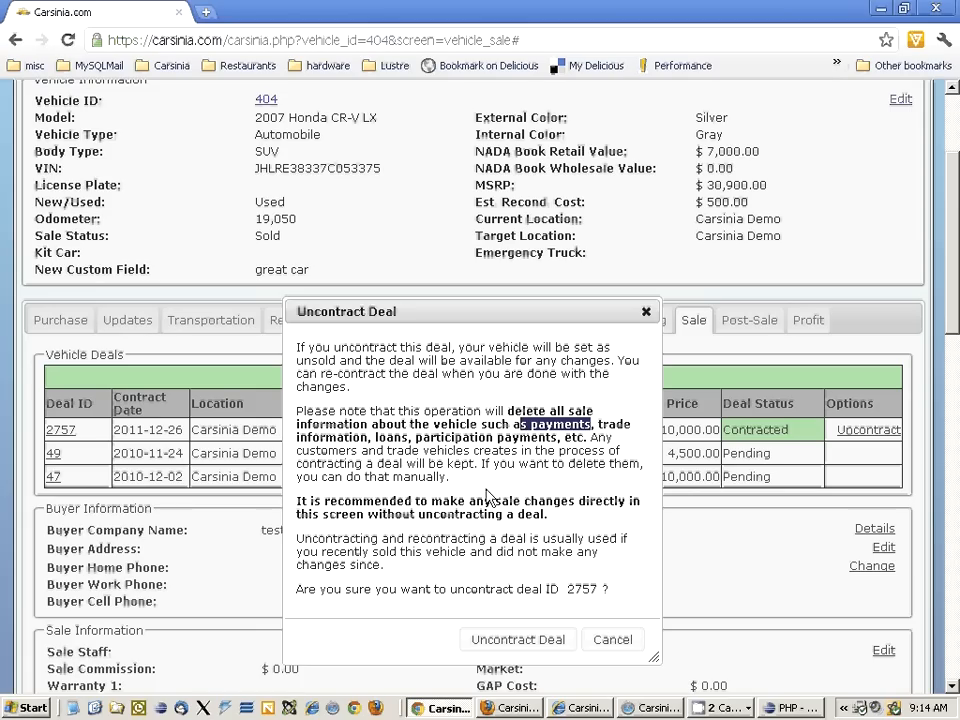
pyautogui.click(522, 639)
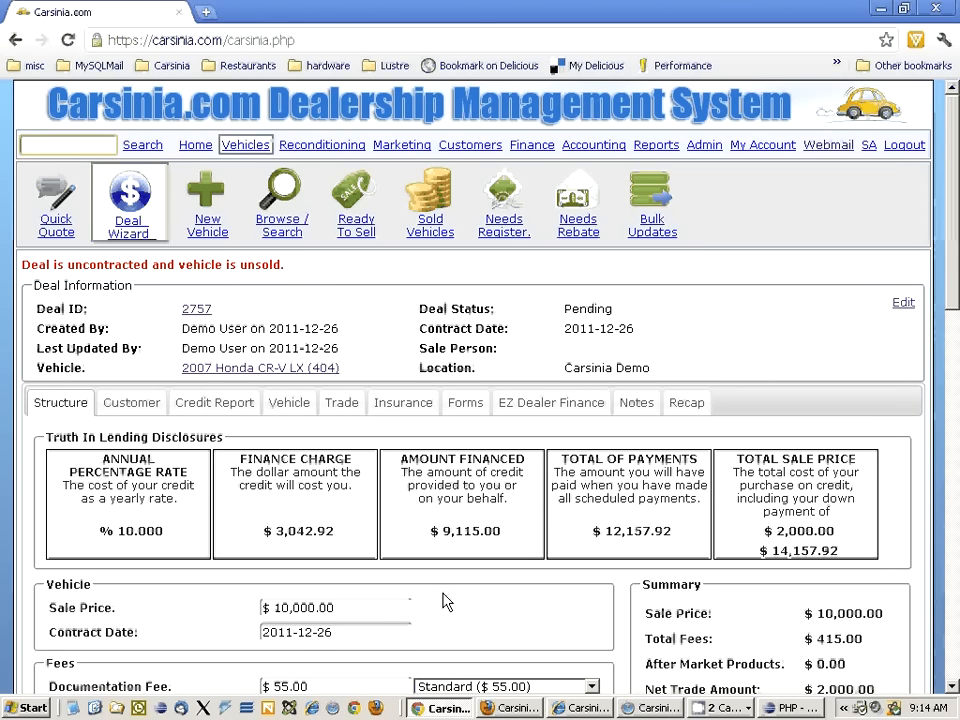
# Look through the uncontracted deal's structure, including its disclosures, fees, after market products and summary
pyautogui.scroll(-2, 446, 601)
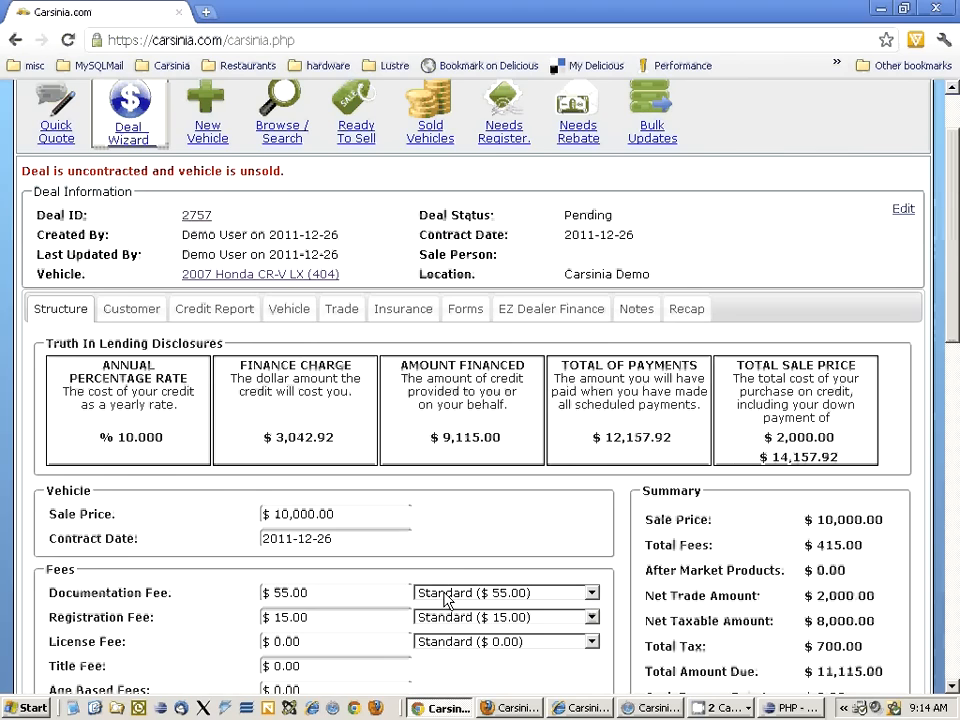
pyautogui.scroll(-4, 446, 598)
pyautogui.scroll(-4, 446, 570)
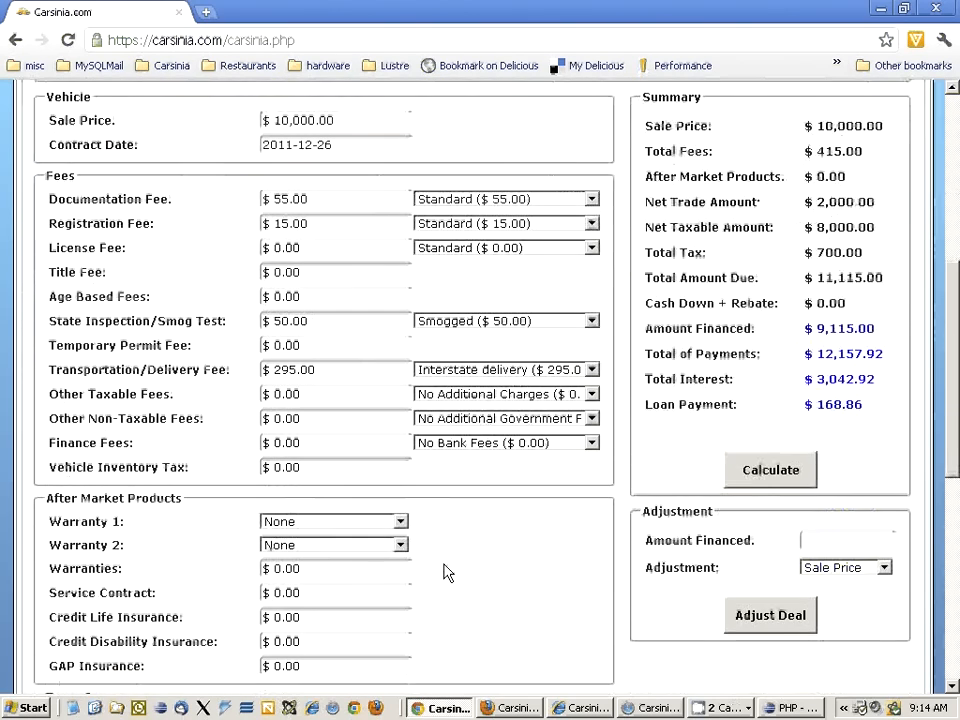
pyautogui.scroll(4, 446, 571)
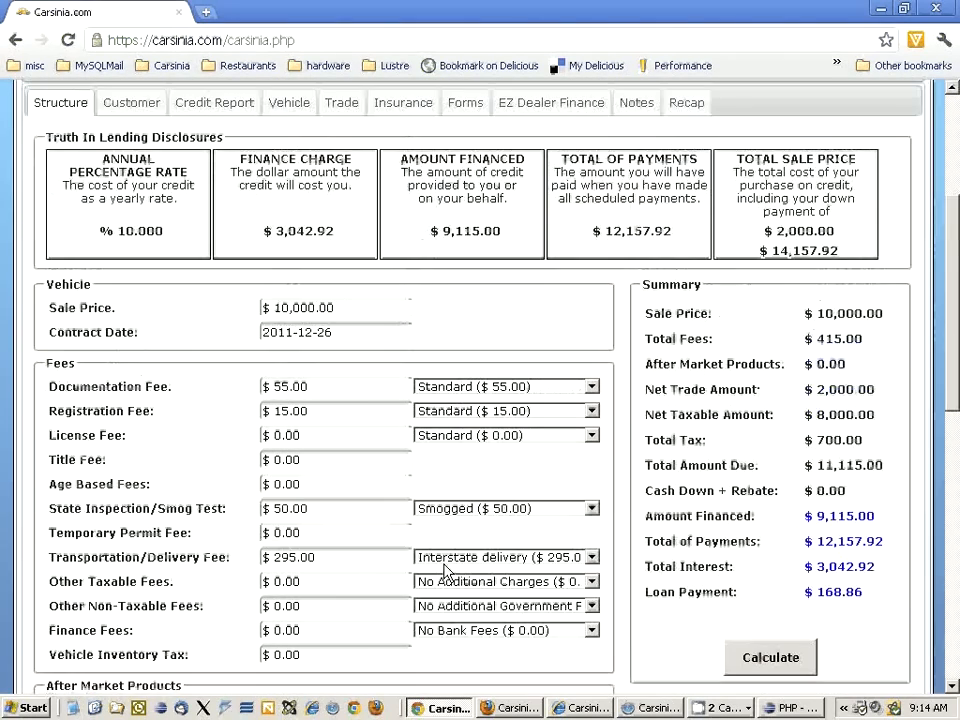
pyautogui.scroll(4, 446, 570)
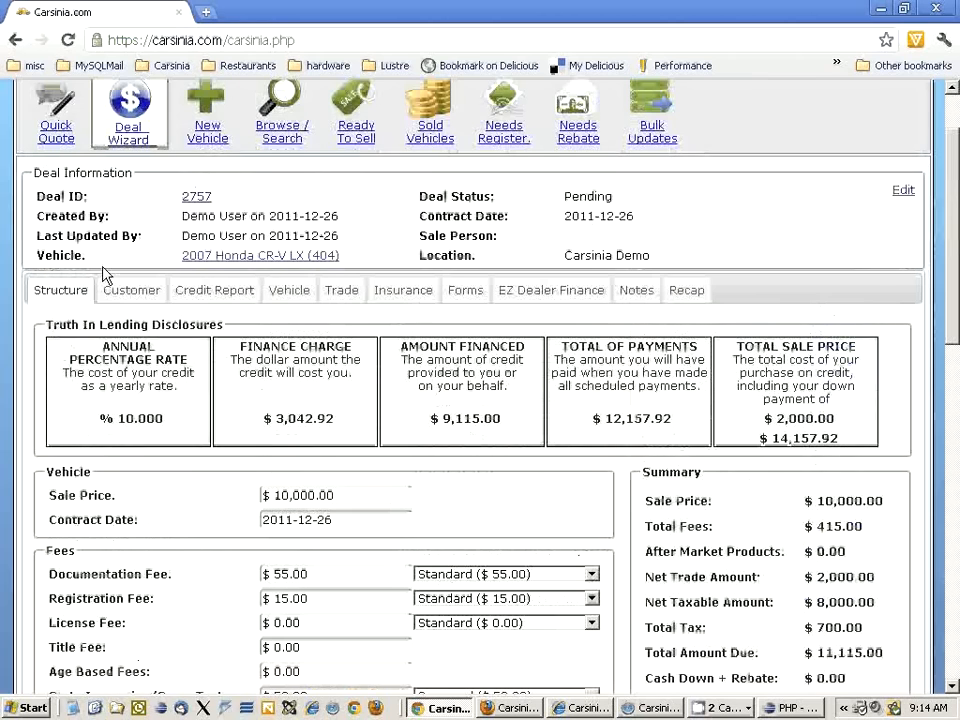
# Return to the CR-V's vehicle record and check its sale status message and list of vehicle deals
pyautogui.click(258, 256)
pyautogui.scroll(-3, 385, 412)
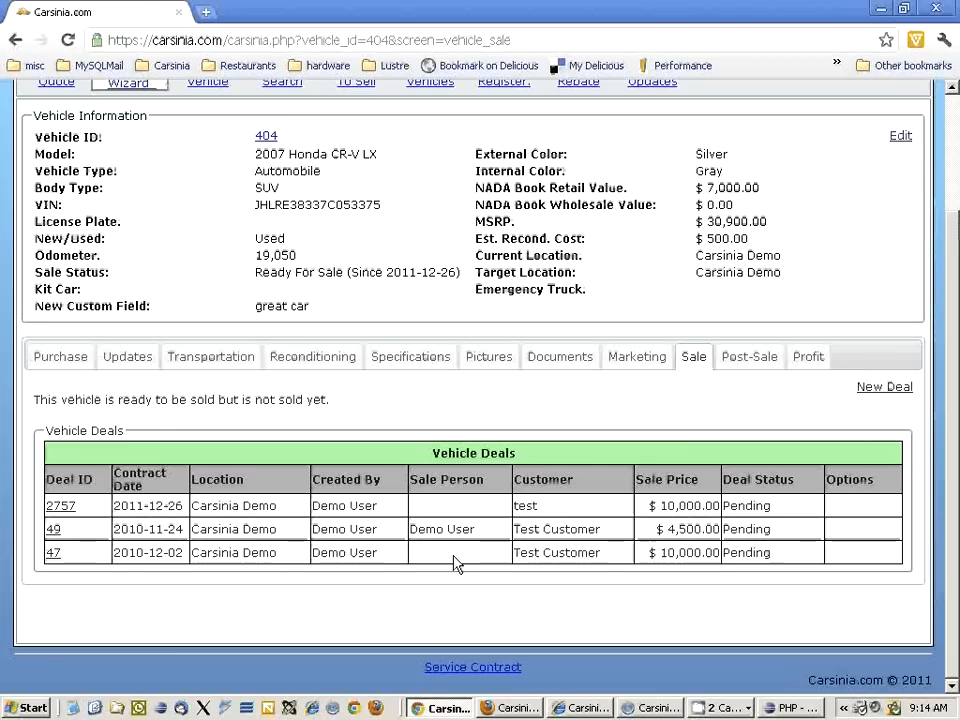
pyautogui.moveTo(349, 422); pyautogui.dragTo(80, 410)
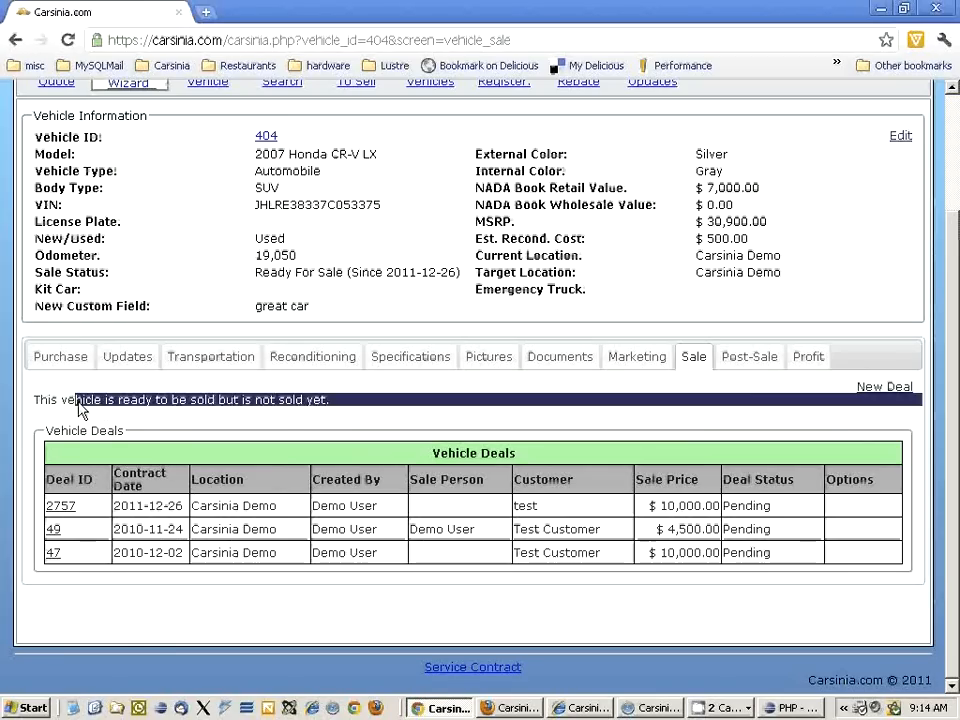
pyautogui.click(22, 527)
# Reopen the CR-V's deal dated 2011-12-26, set the documentation fee to Low ($ 45.00) and save the deal
pyautogui.click(62, 508)
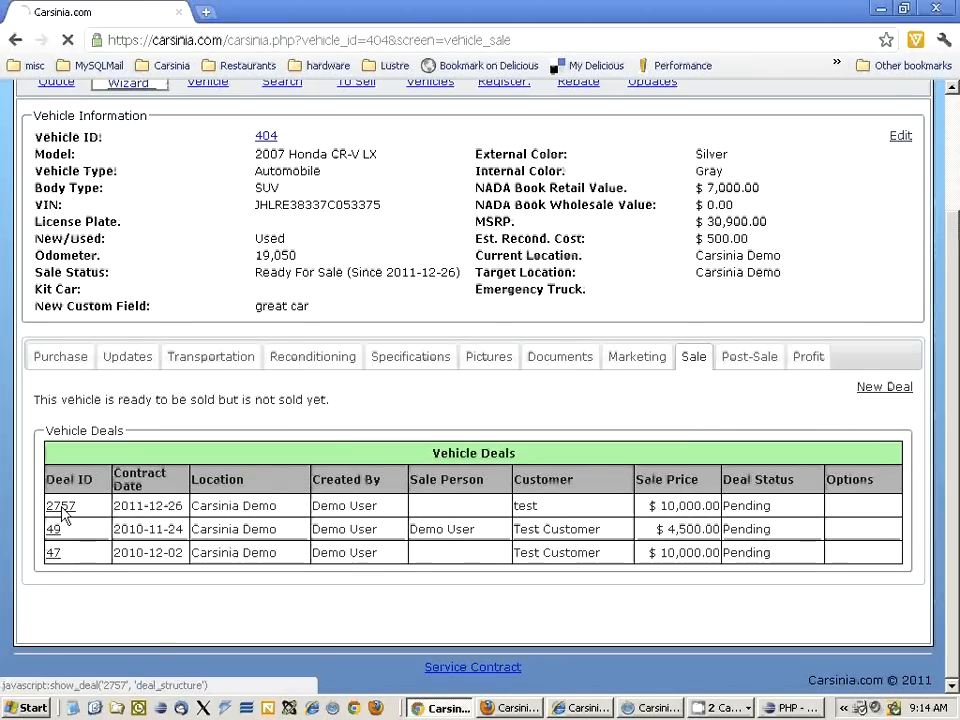
pyautogui.scroll(-2, 489, 553)
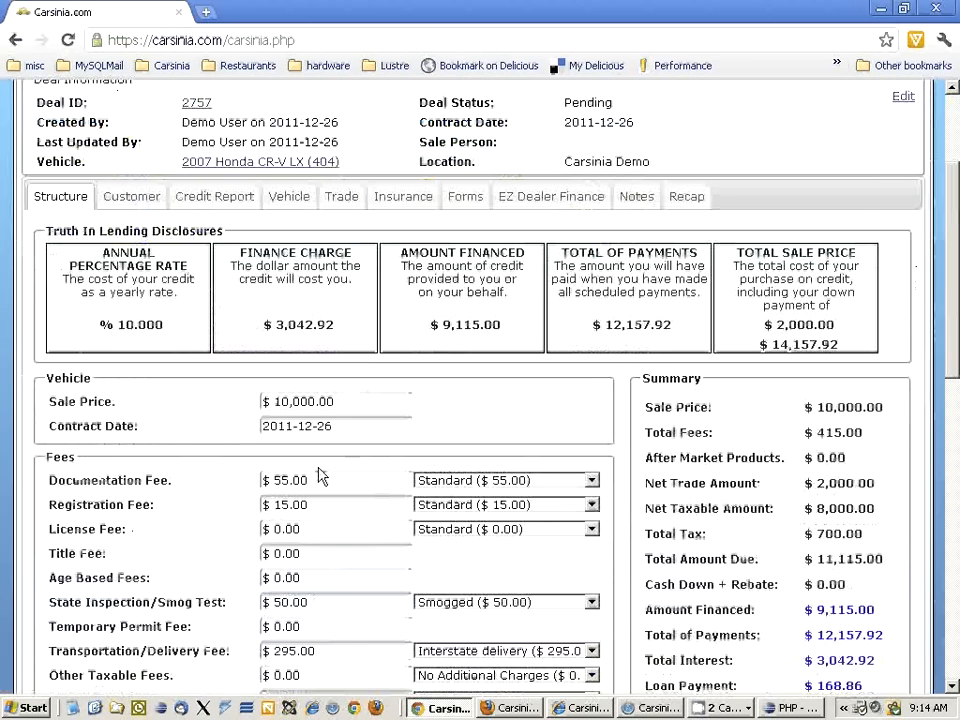
pyautogui.click(505, 481)
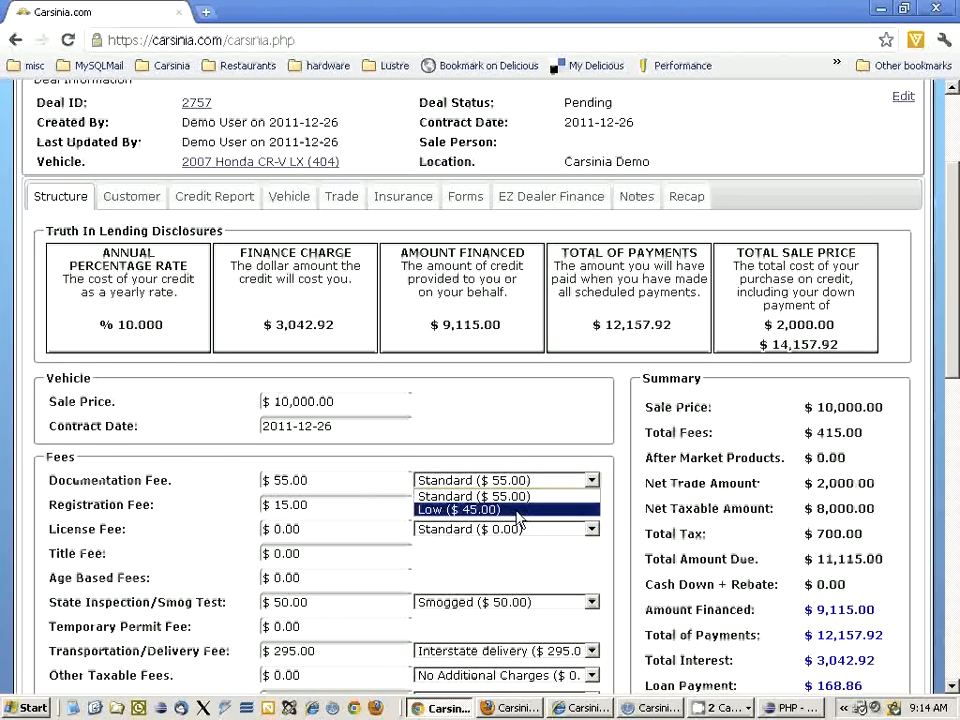
pyautogui.click(517, 518)
pyautogui.scroll(-10, 480, 440)
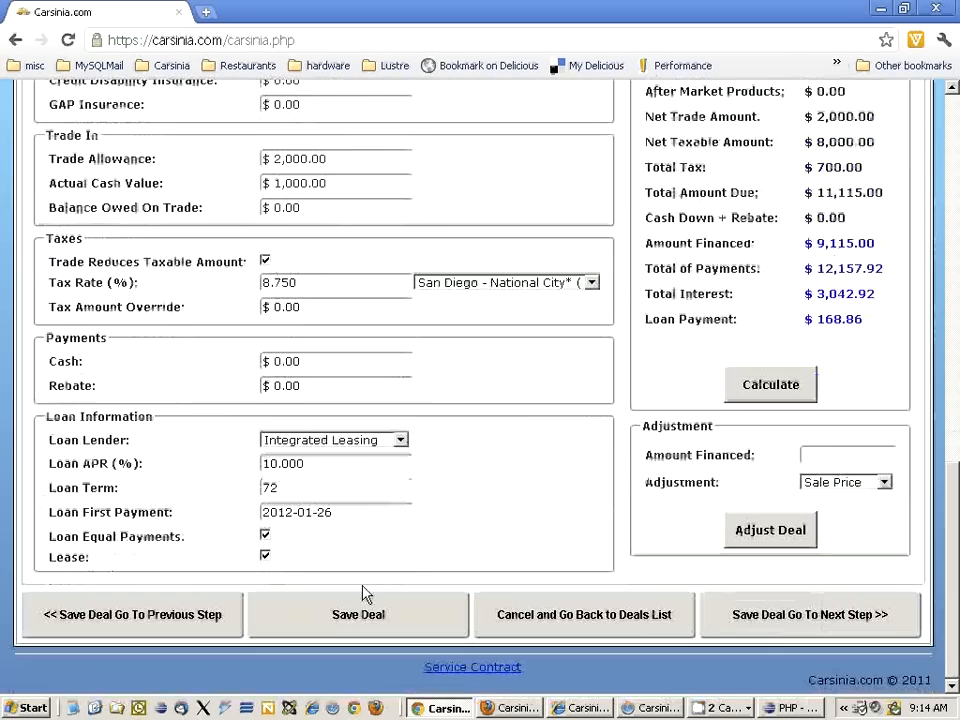
pyautogui.click(360, 611)
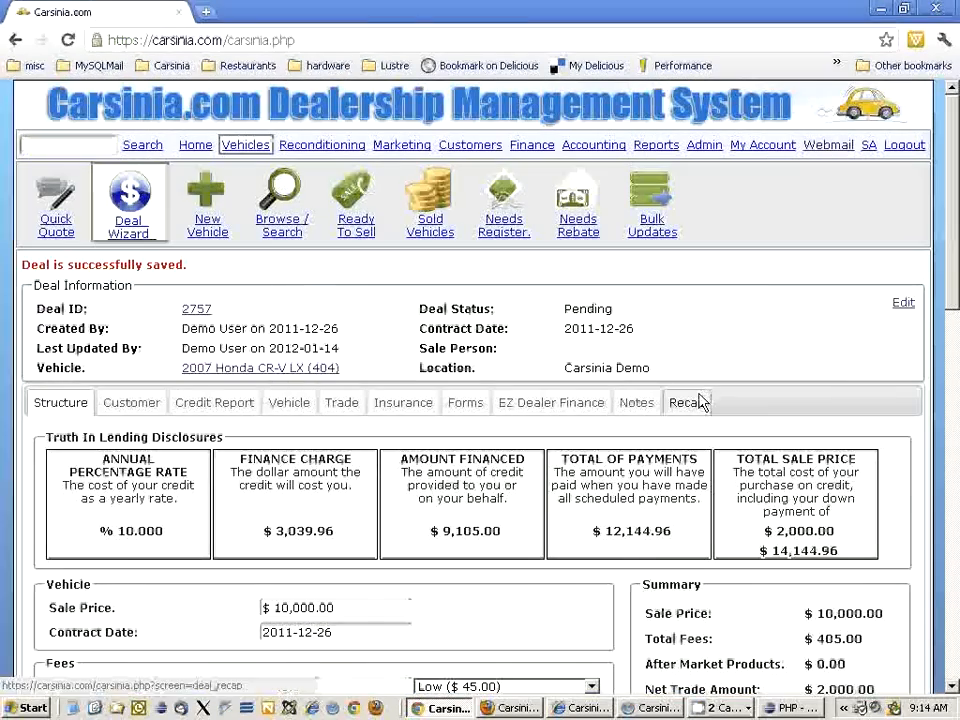
# Re-contract the deal from its recap and sell the vehicle, confirming the contract
pyautogui.click(690, 402)
pyautogui.scroll(-1, 572, 475)
pyautogui.scroll(-4, 572, 475)
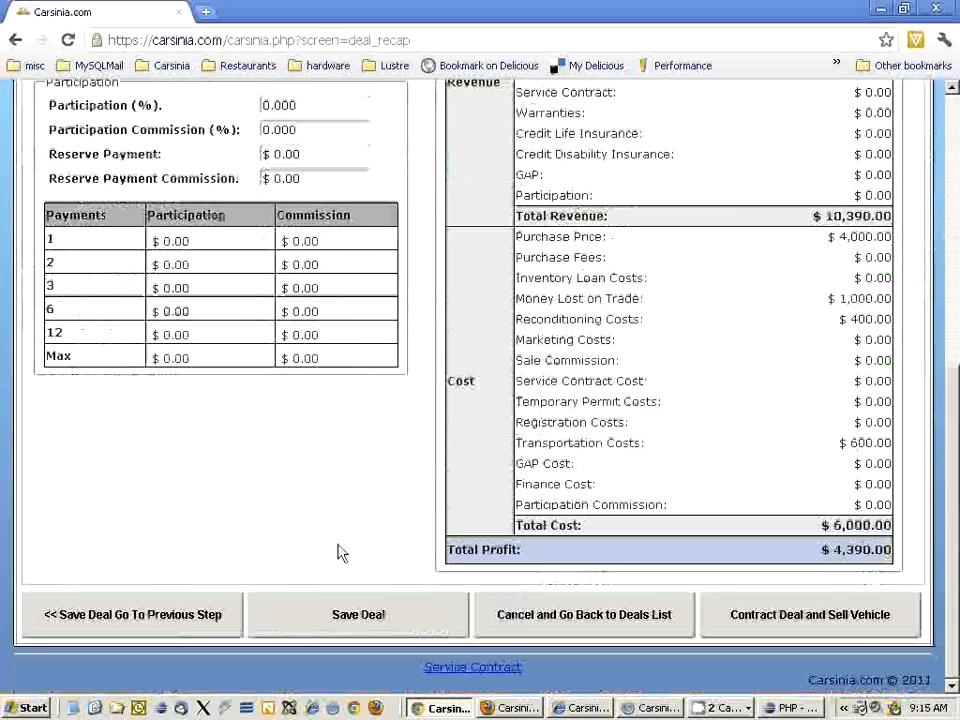
pyautogui.click(864, 637)
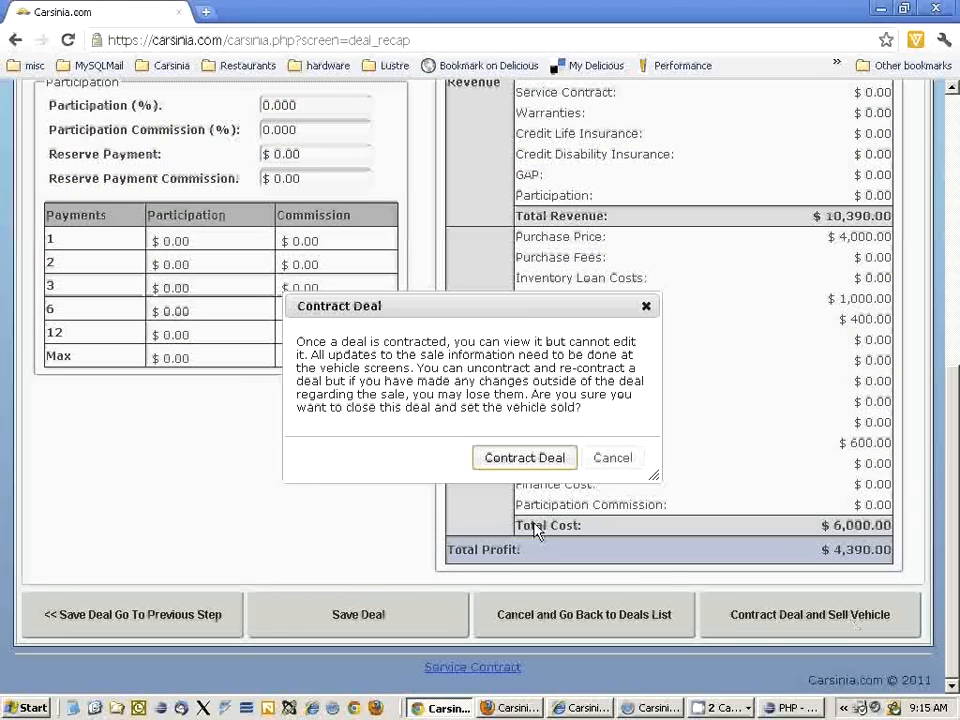
pyautogui.click(492, 456)
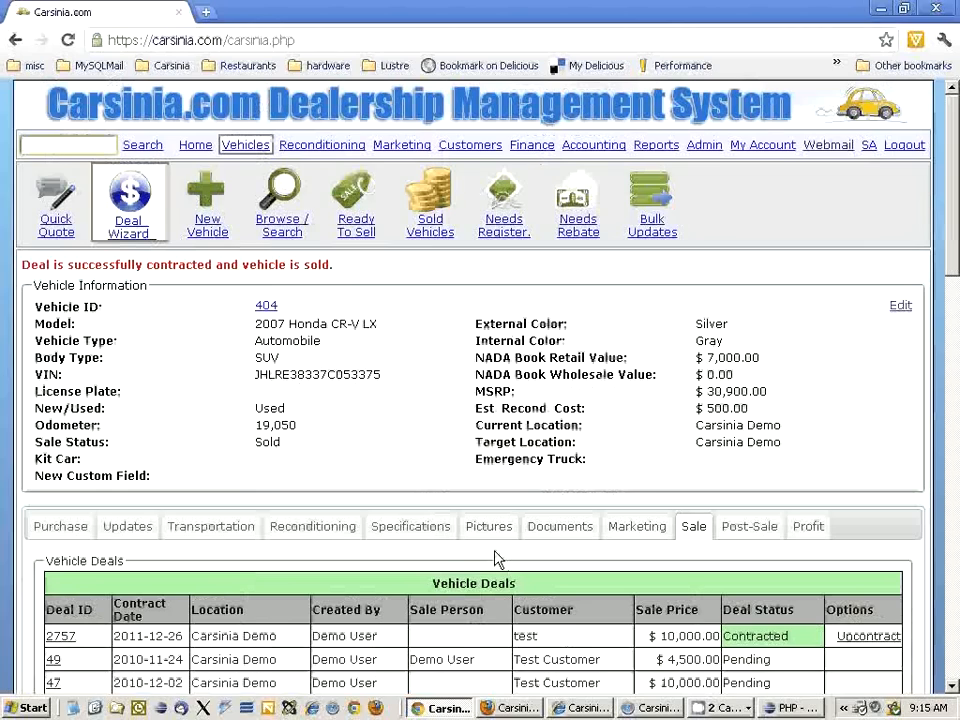
# Examine the re-contracted CR-V deal's status and sale price, and the documentation fee in the sale balance
pyautogui.scroll(-1, 300, 555)
pyautogui.scroll(-2, 296, 553)
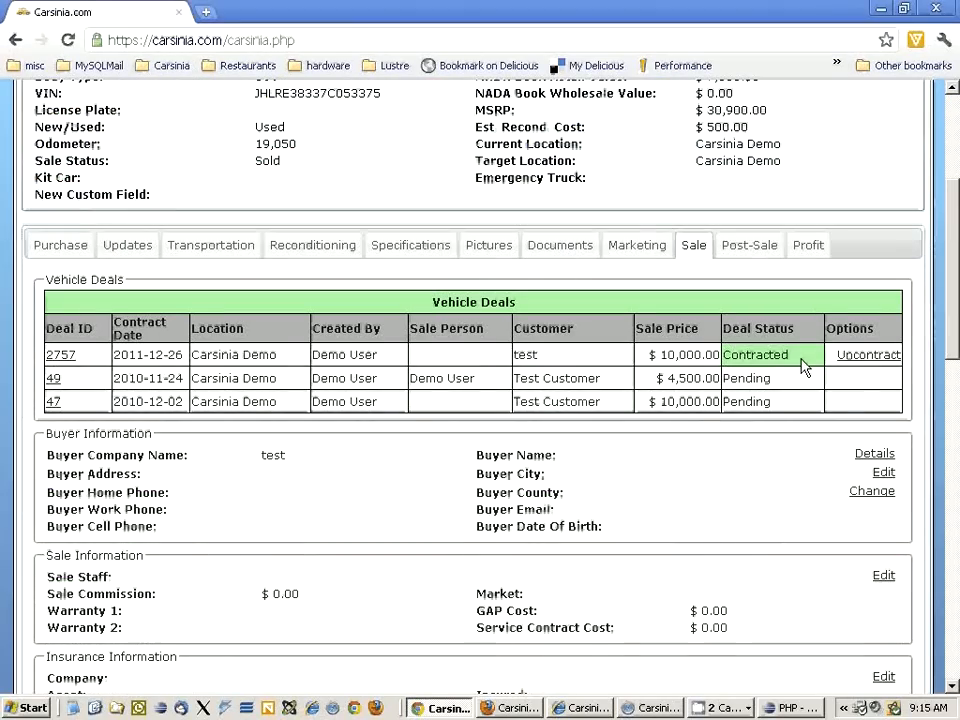
pyautogui.moveTo(804, 364); pyautogui.dragTo(724, 364)
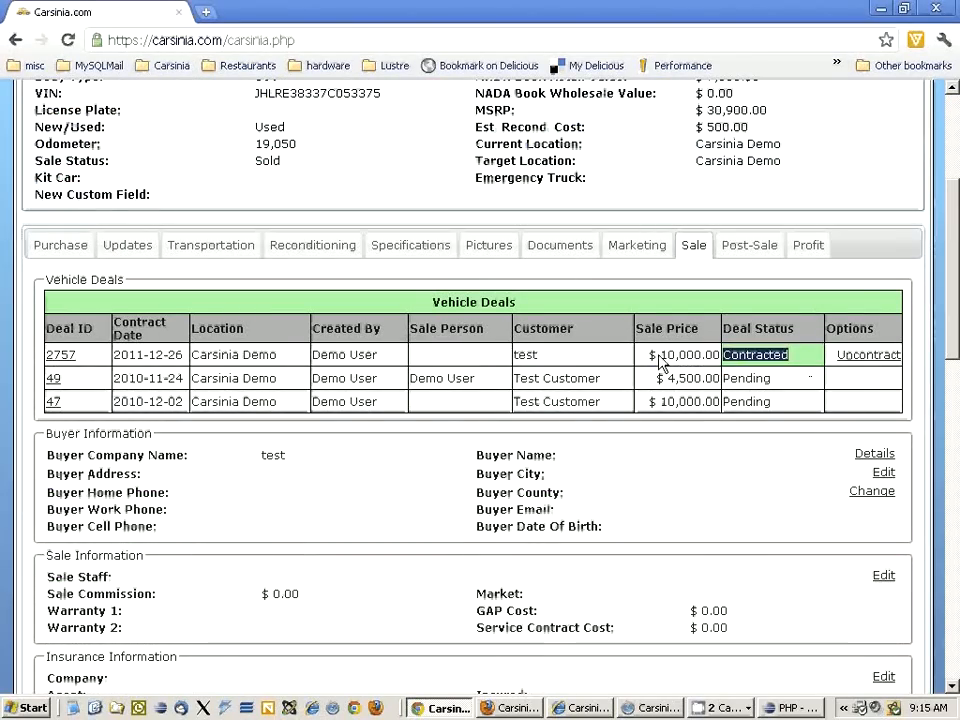
pyautogui.moveTo(659, 357); pyautogui.dragTo(740, 359)
pyautogui.scroll(-8, 690, 514)
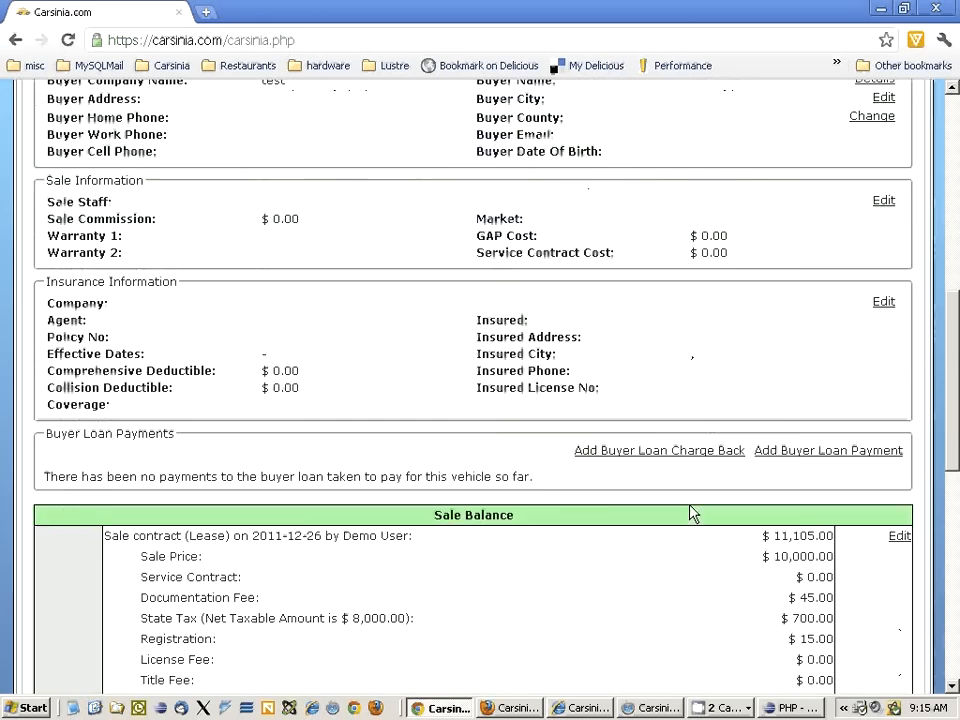
pyautogui.scroll(1, 510, 490)
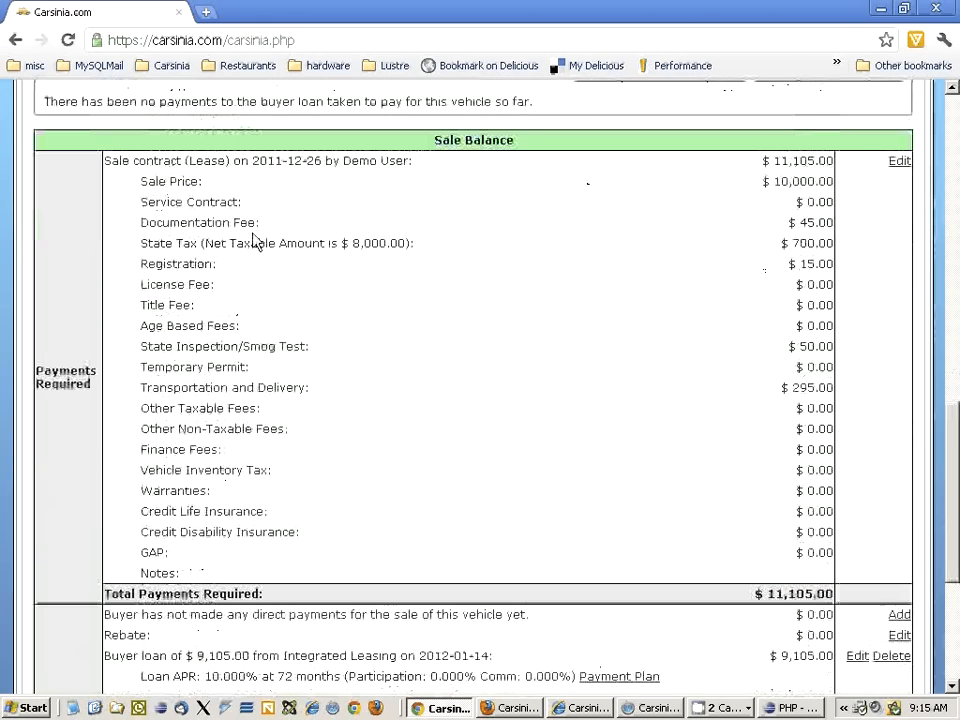
pyautogui.scroll(-1, 639, 430)
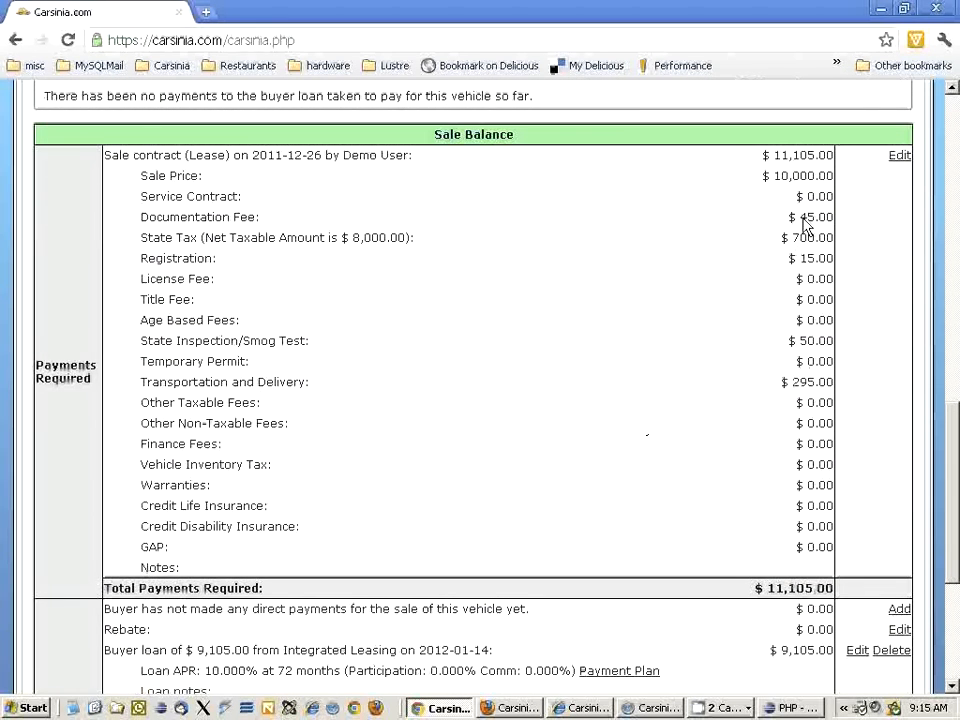
pyautogui.moveTo(803, 222); pyautogui.dragTo(836, 229)
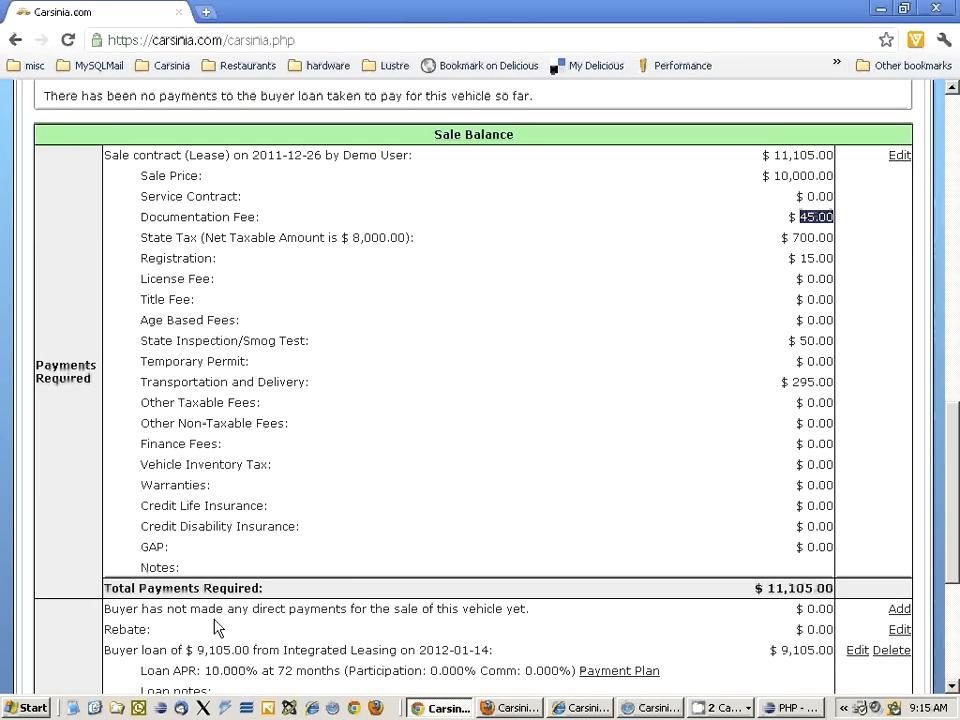
pyautogui.scroll(10, 200, 600)
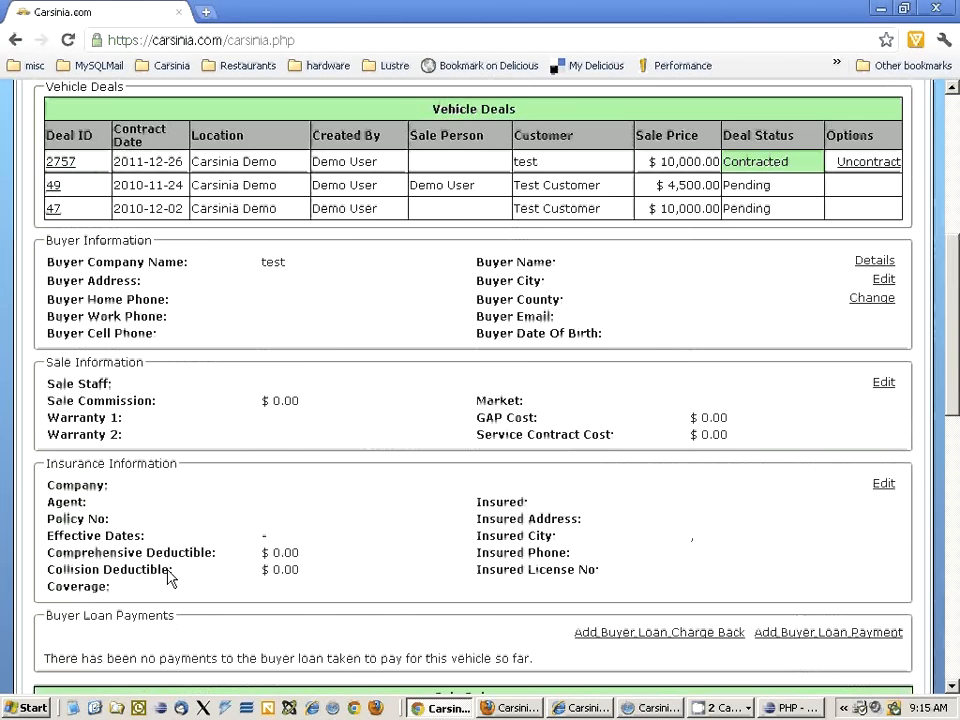
pyautogui.scroll(7, 810, 335)
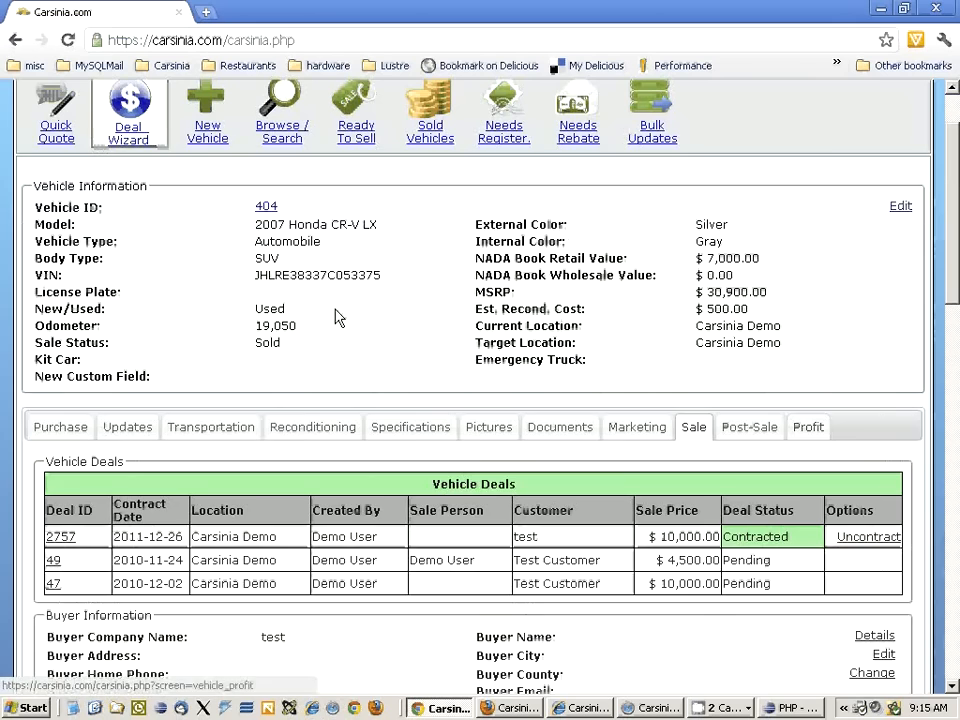
# Open the newest pending Carsinia Demo deal, the one without a vehicle, from the deal list
pyautogui.scroll(2, 125, 143)
pyautogui.click(122, 238)
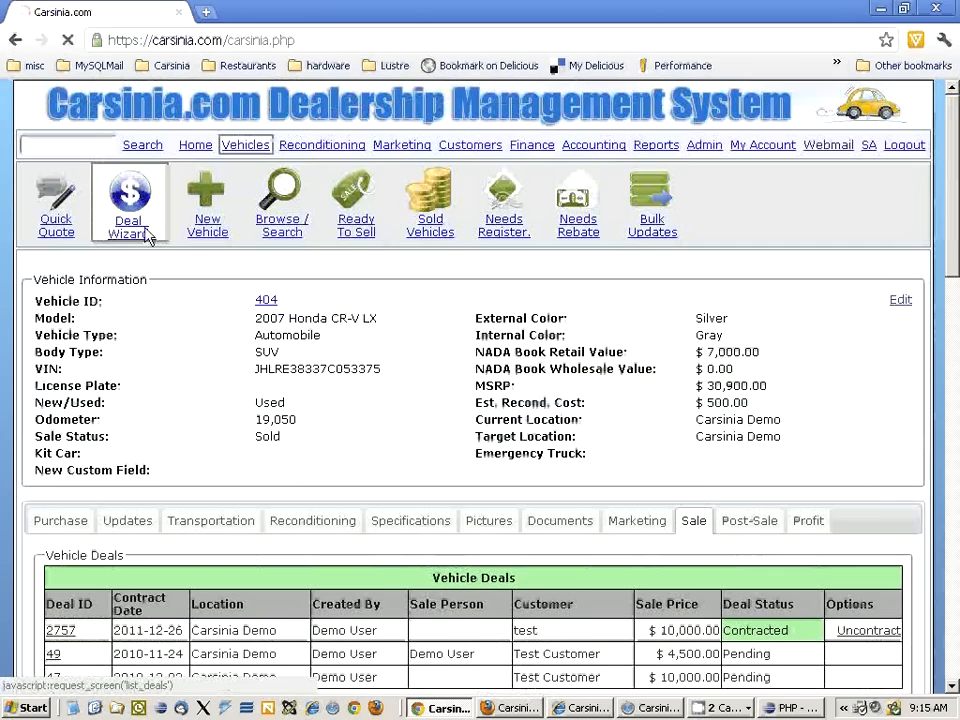
pyautogui.click(41, 390)
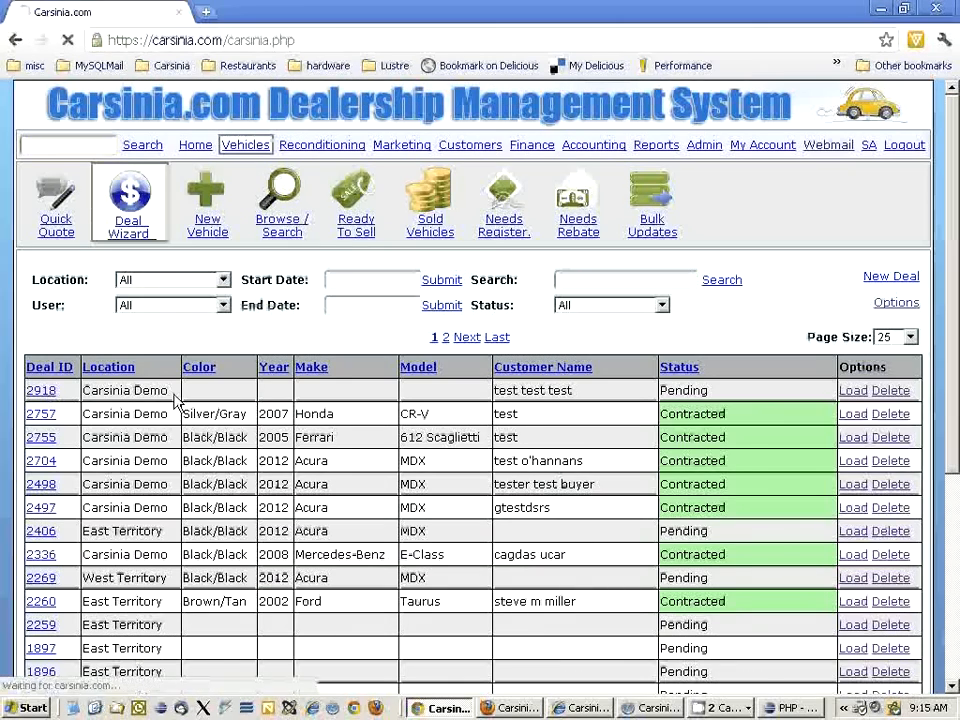
# Look over the deal's preset options for documentation, delivery, other taxable and non-taxable fees, and the list of tax rates
pyautogui.scroll(-4, 519, 456)
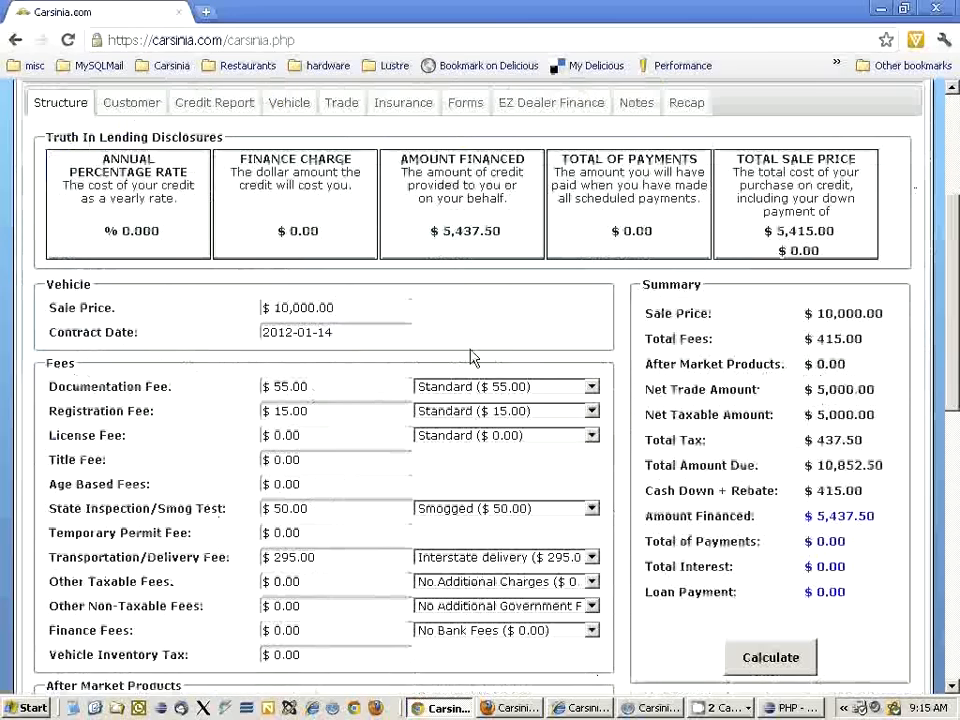
pyautogui.click(538, 390)
pyautogui.click(538, 392)
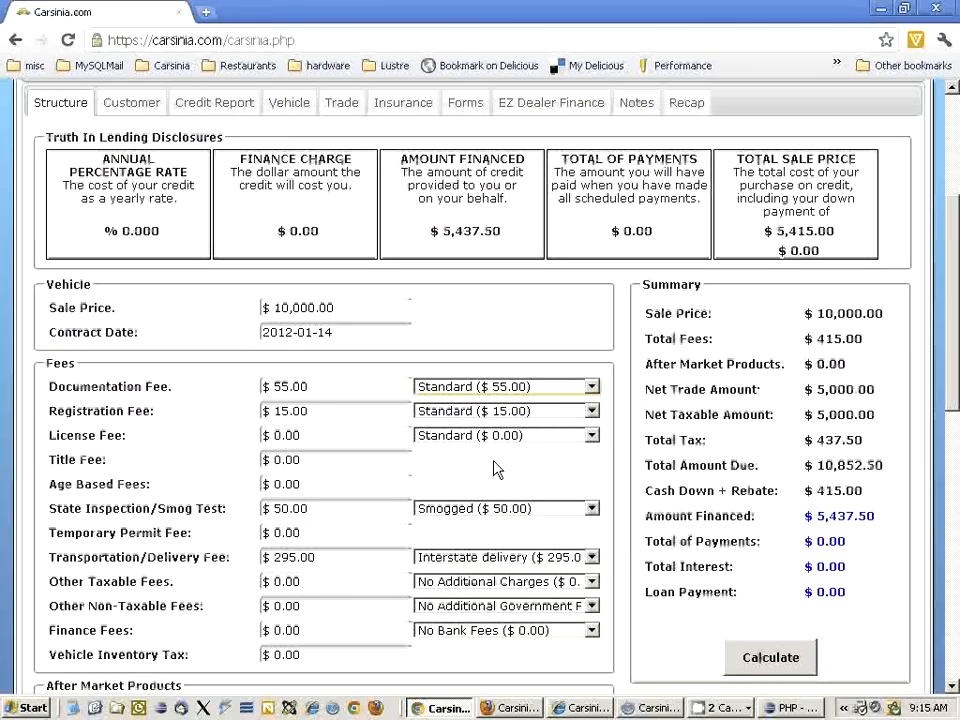
pyautogui.scroll(-4, 487, 452)
pyautogui.click(538, 370)
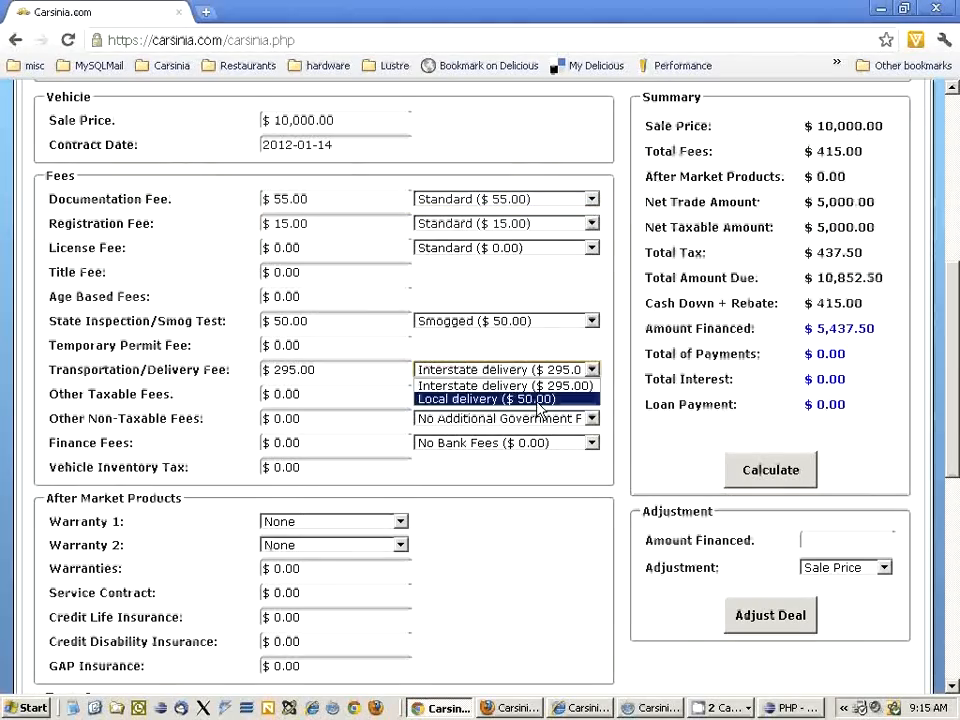
pyautogui.click(537, 370)
pyautogui.click(519, 394)
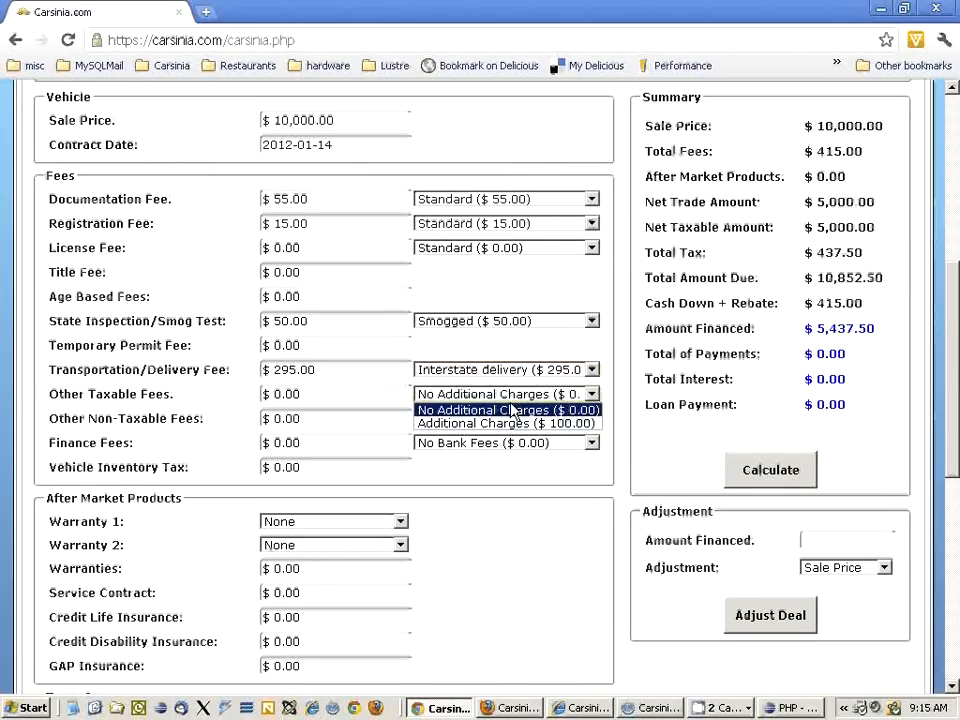
pyautogui.click(512, 412)
pyautogui.click(481, 420)
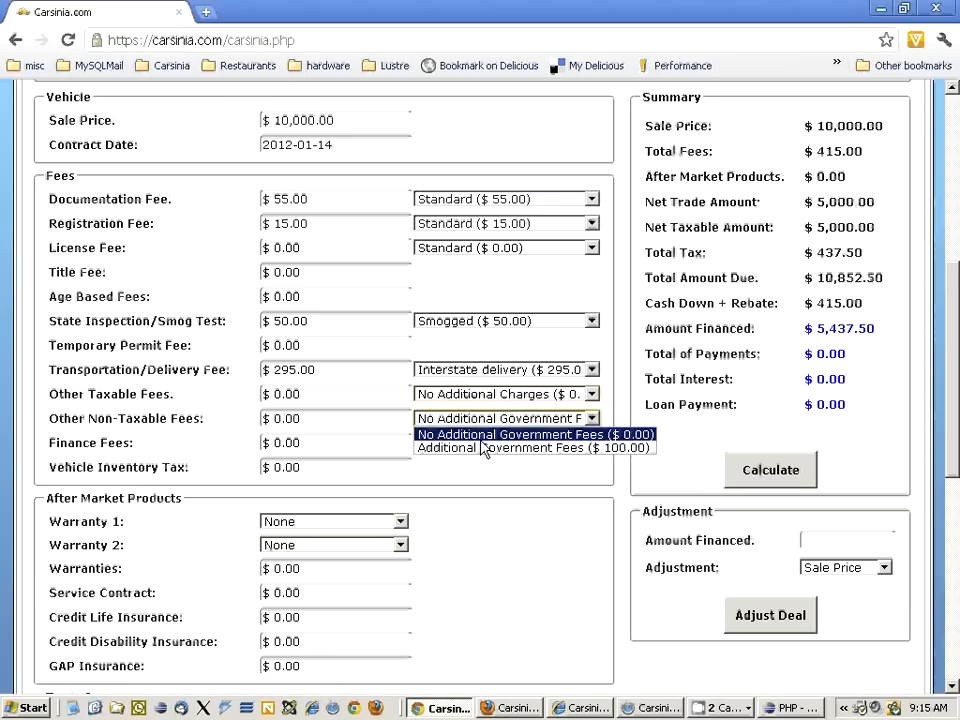
pyautogui.click(484, 479)
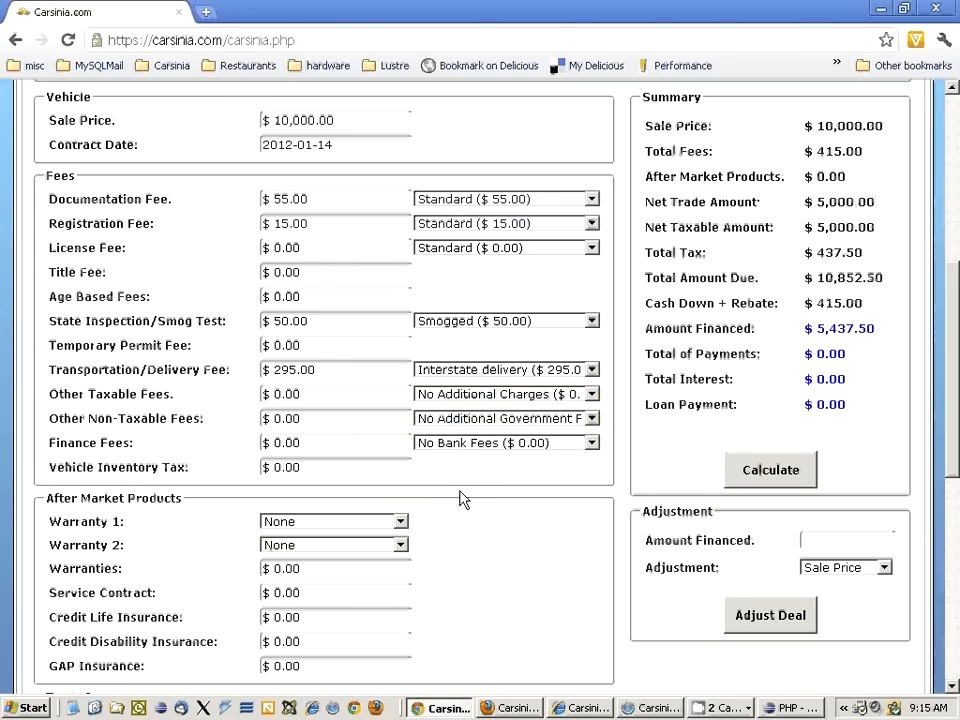
pyautogui.scroll(-4, 462, 498)
pyautogui.click(533, 478)
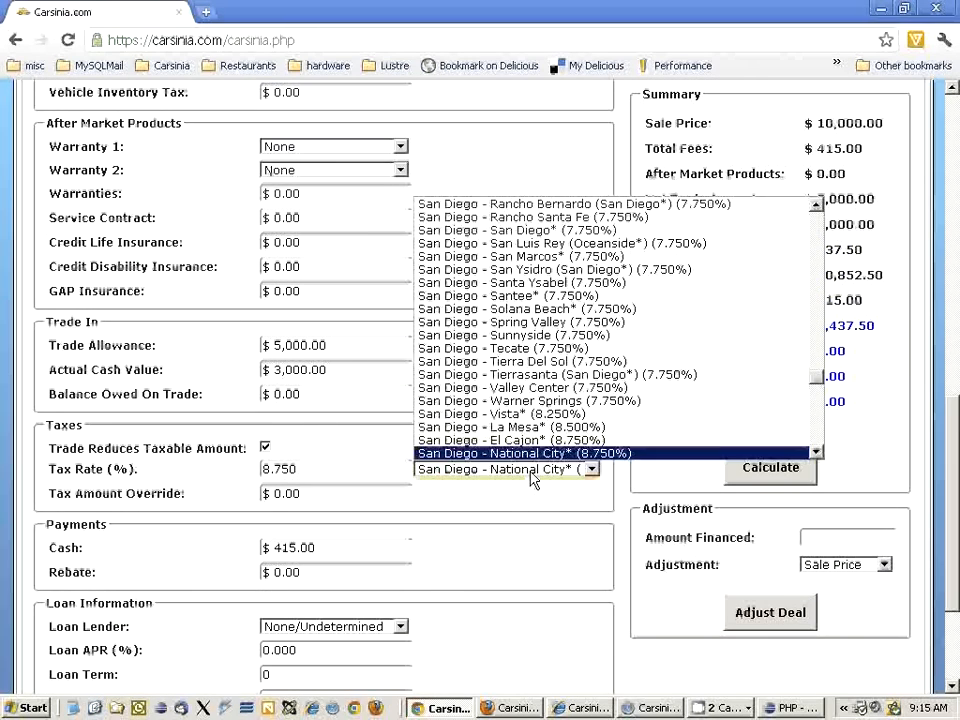
pyautogui.click(491, 484)
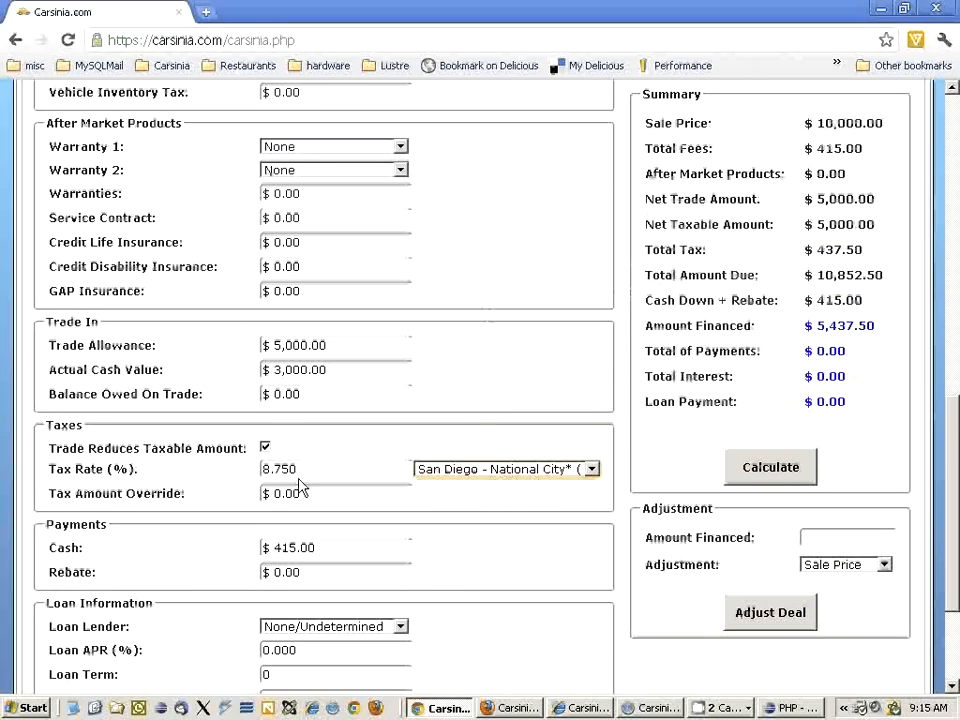
# Set the deal's finance fees to the Bank Fees ($ 50.00) preset
pyautogui.scroll(3, 446, 414)
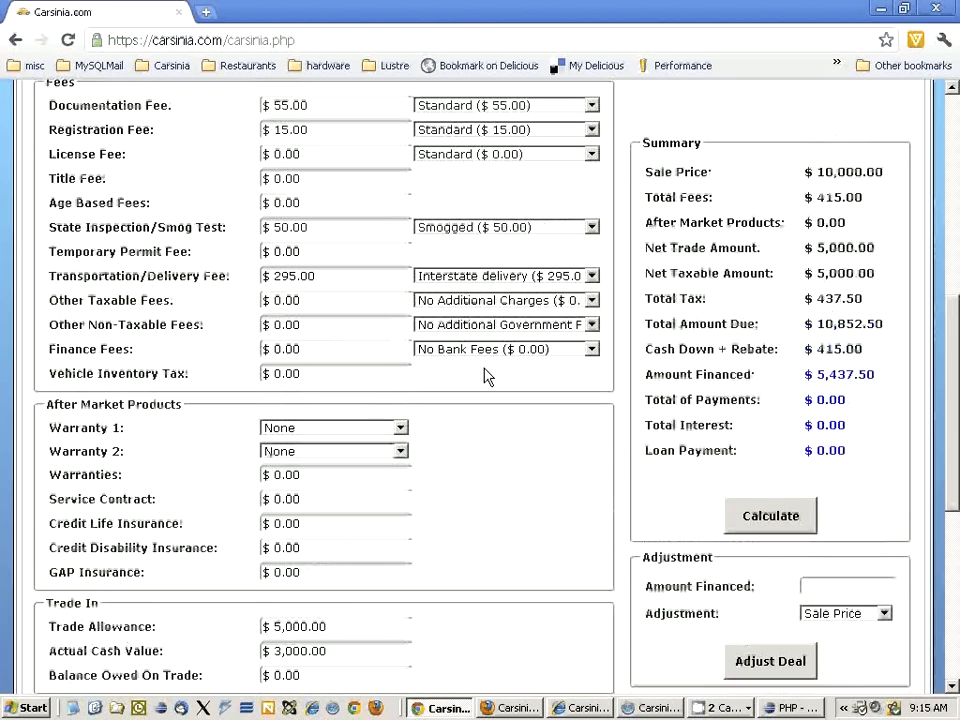
pyautogui.click(506, 349)
pyautogui.click(499, 379)
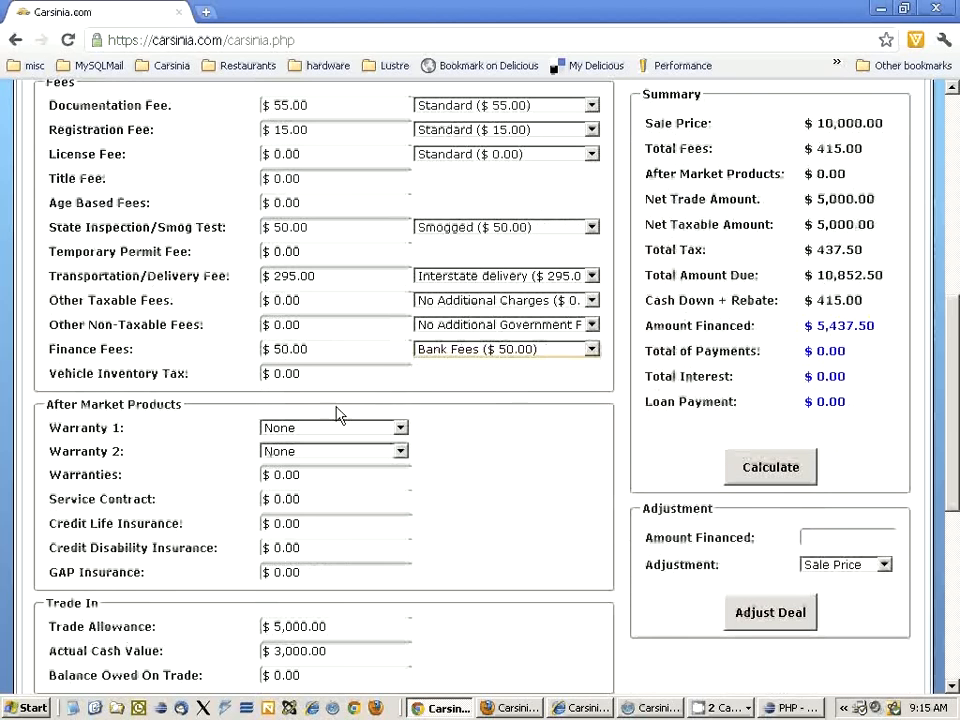
pyautogui.click(318, 350)
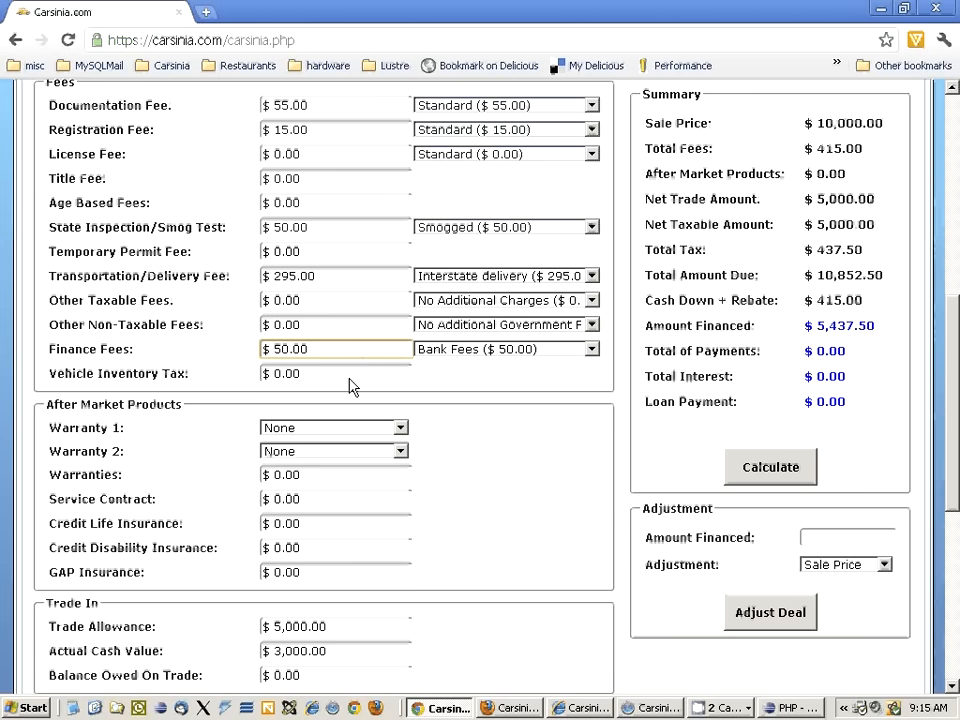
# Try several San Diego locations for the deal's tax rate and leave it on San Diego - Tierra Del Sol (7.750%)
pyautogui.scroll(-3, 432, 525)
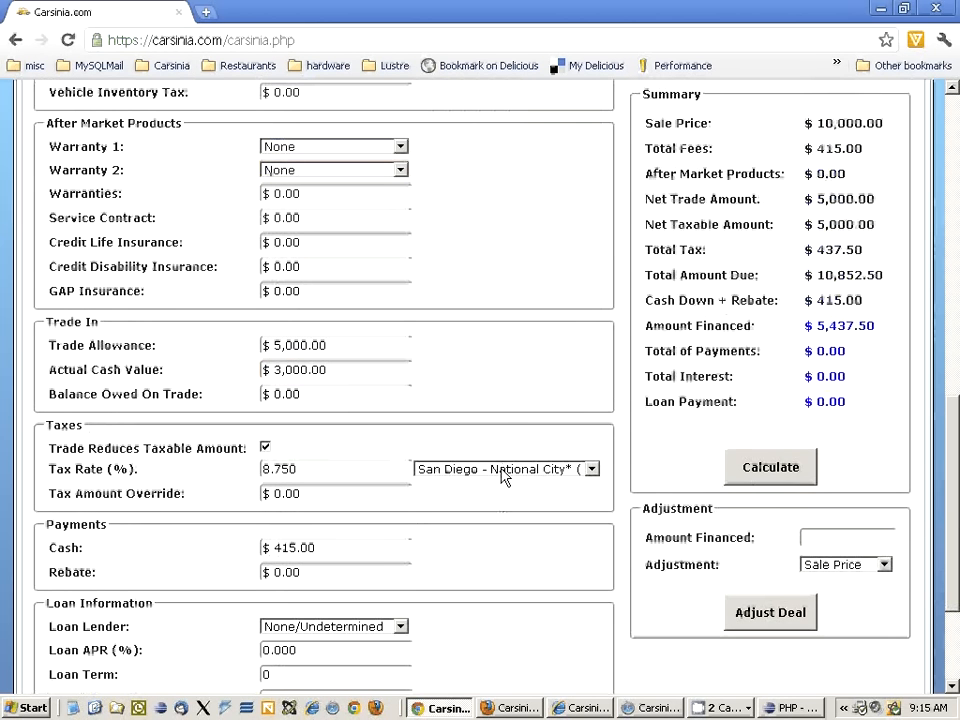
pyautogui.click(503, 477)
pyautogui.click(510, 396)
pyautogui.click(462, 474)
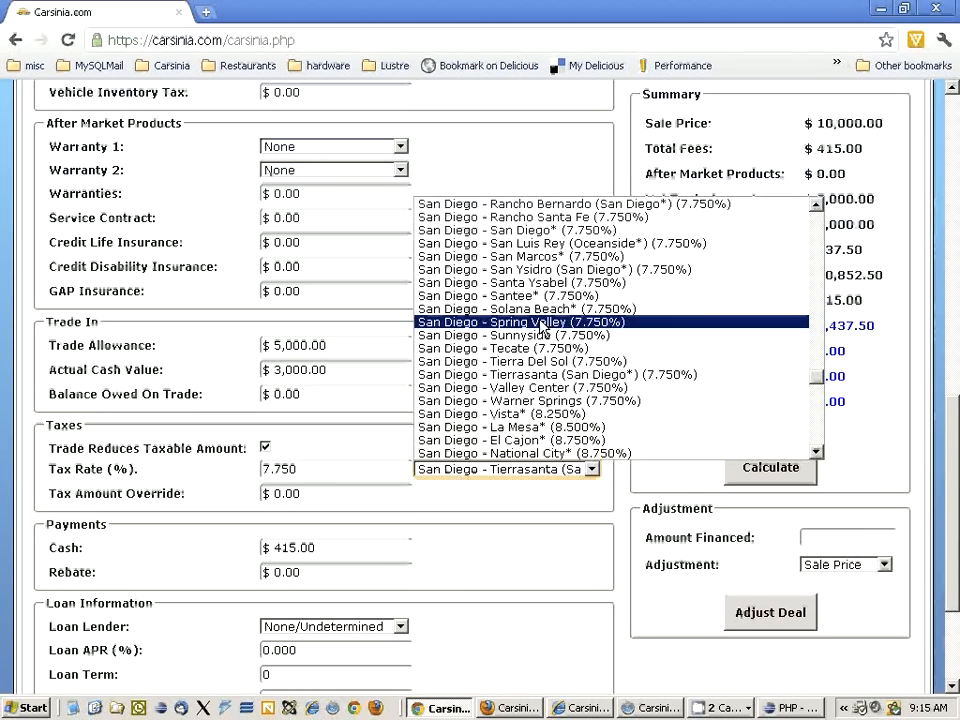
pyautogui.click(520, 256)
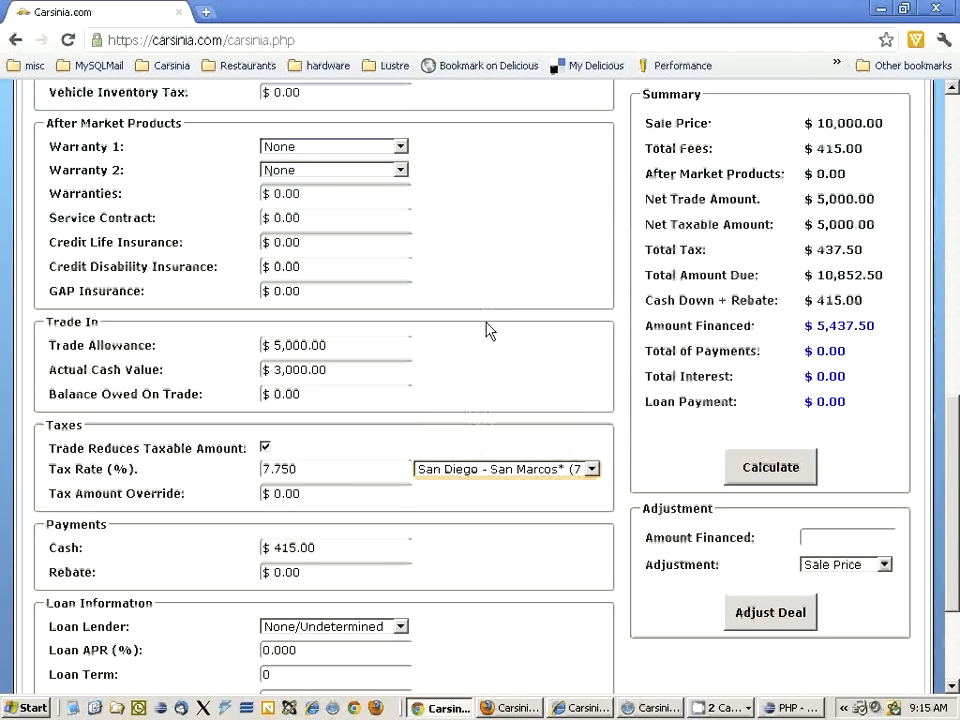
pyautogui.click(508, 472)
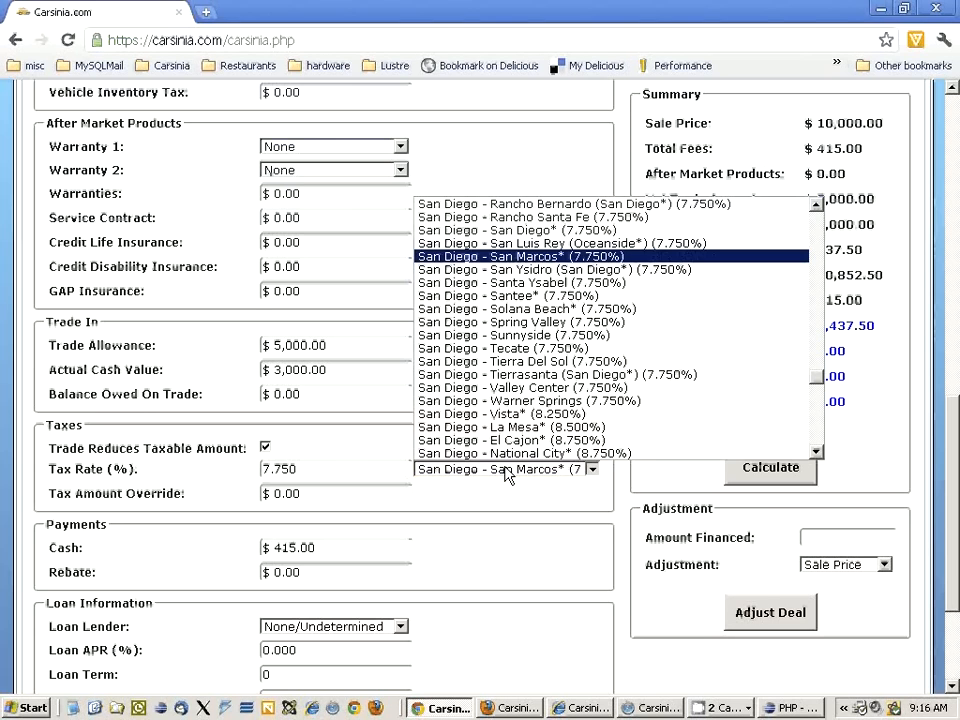
pyautogui.click(462, 362)
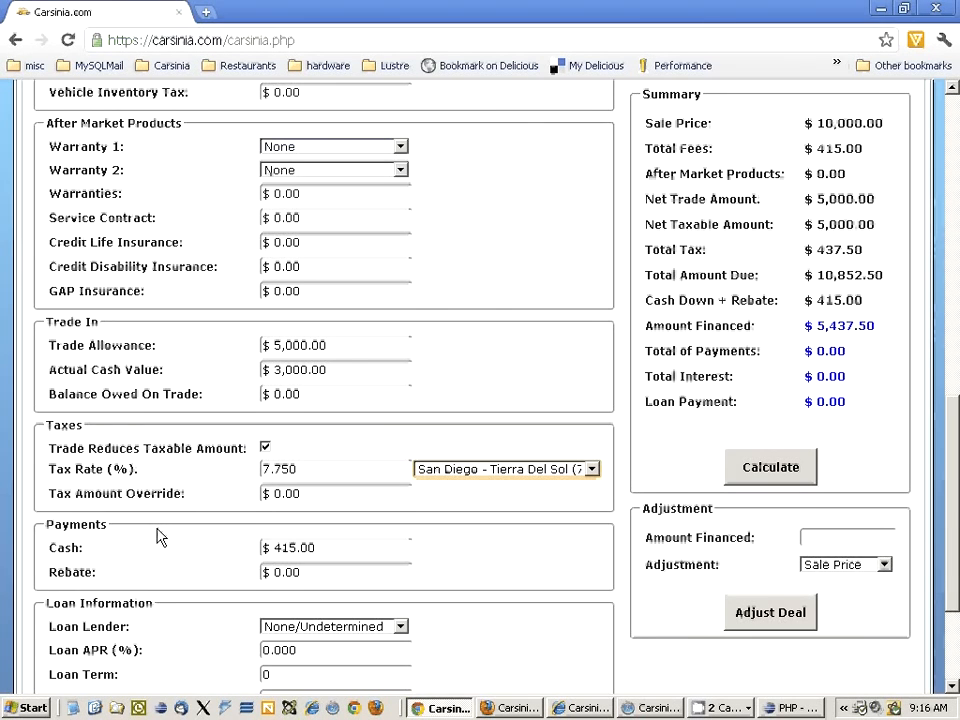
# Save the deal by switching to its customer information, and return to its structure to check the finance charge disclosure
pyautogui.scroll(10, 157, 537)
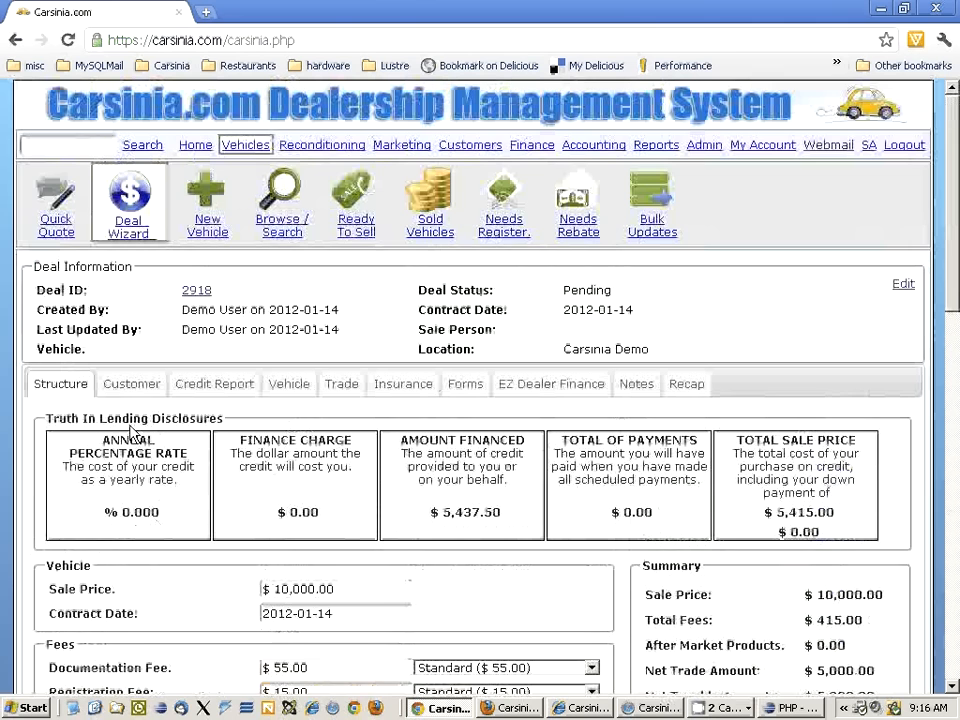
pyautogui.click(131, 386)
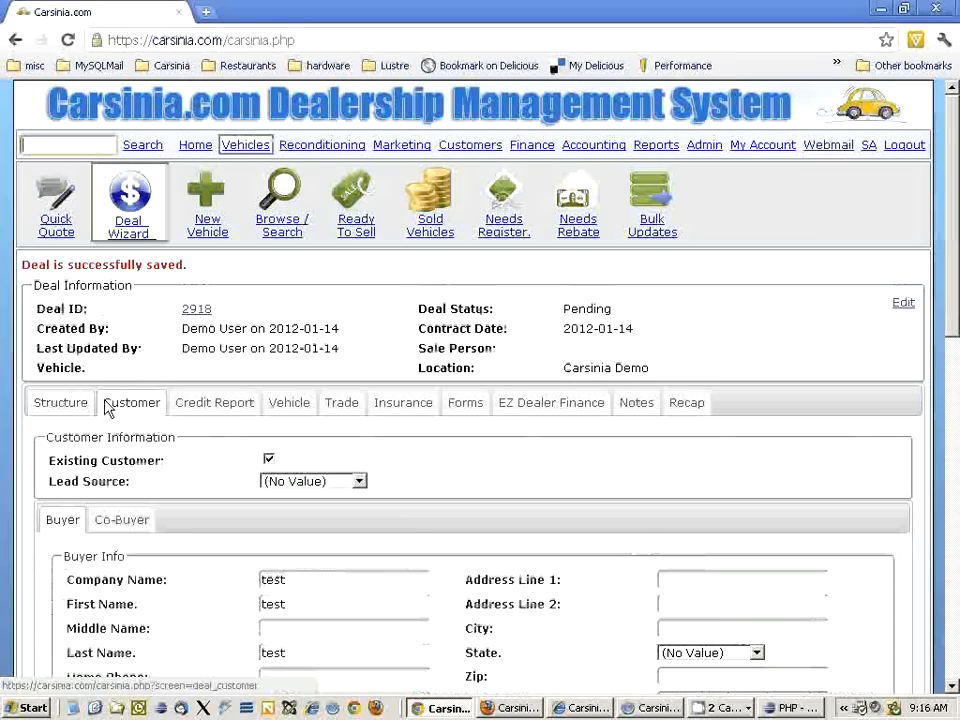
pyautogui.click(58, 409)
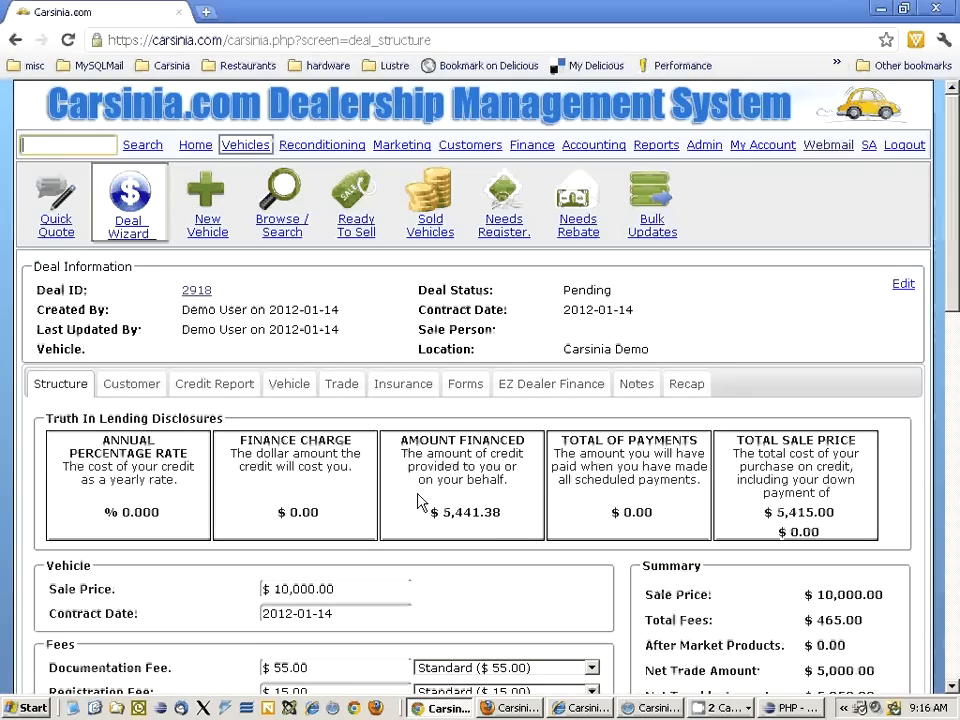
pyautogui.moveTo(317, 516); pyautogui.dragTo(287, 520)
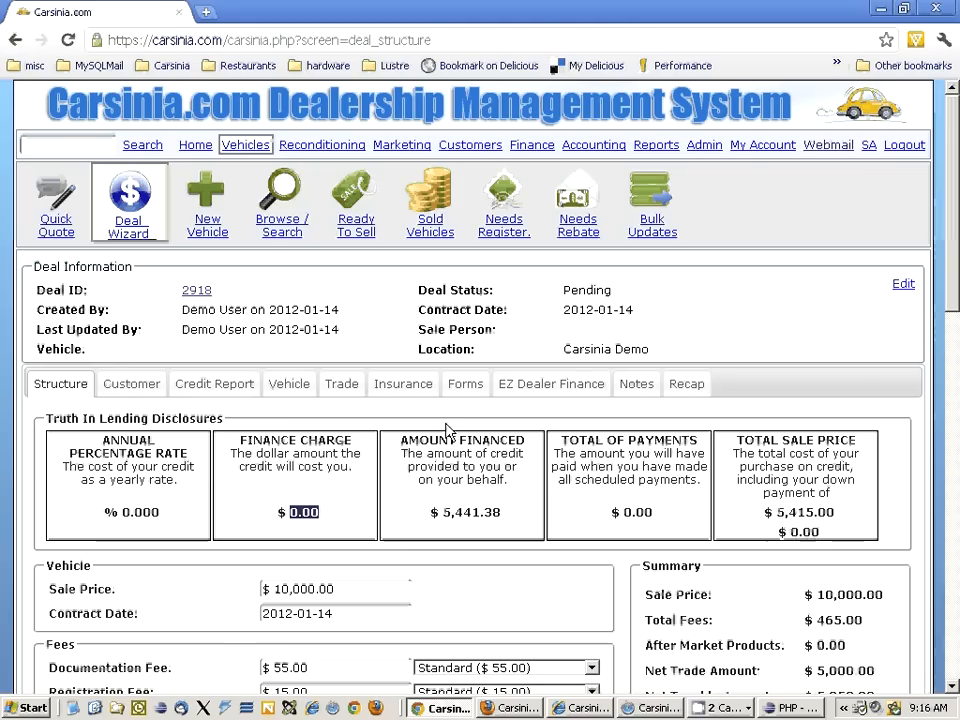
# Look through the deal's printable forms and highlight the names Disclosure of Credit Bureau and Authorization to Release PayOff Information
pyautogui.click(466, 386)
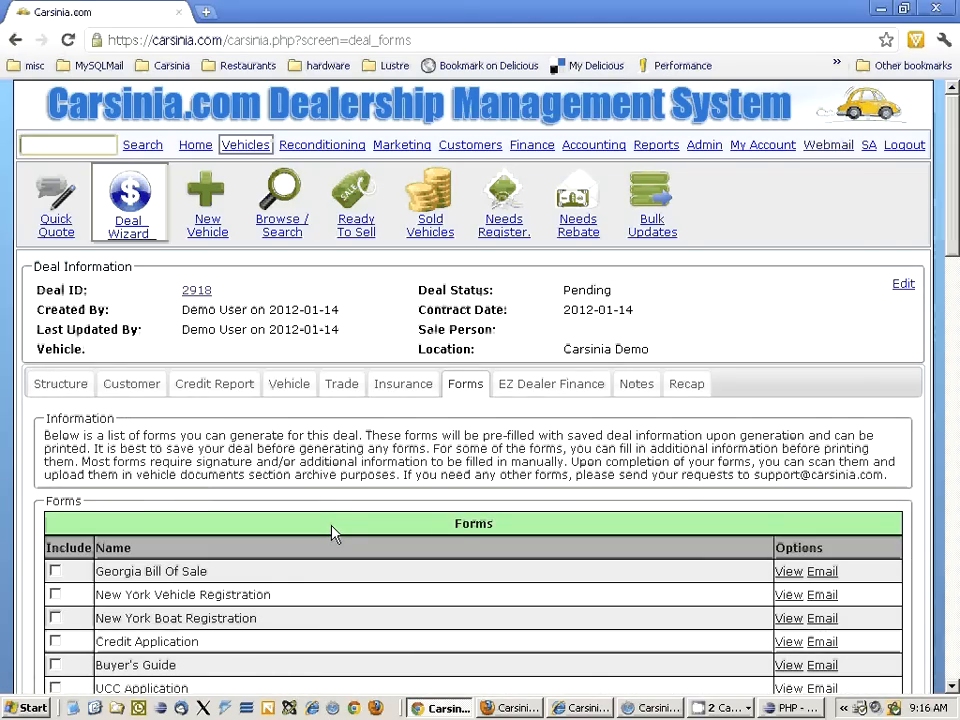
pyautogui.scroll(-4, 333, 535)
pyautogui.scroll(1, 333, 535)
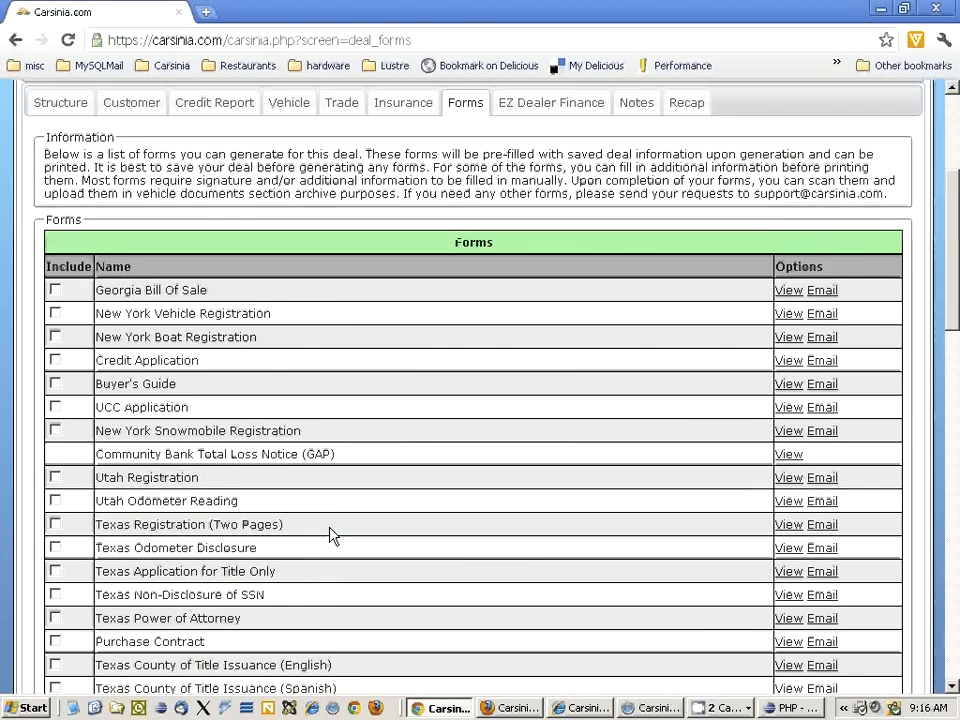
pyautogui.scroll(-2, 333, 535)
pyautogui.scroll(2, 333, 535)
pyautogui.scroll(-4, 333, 535)
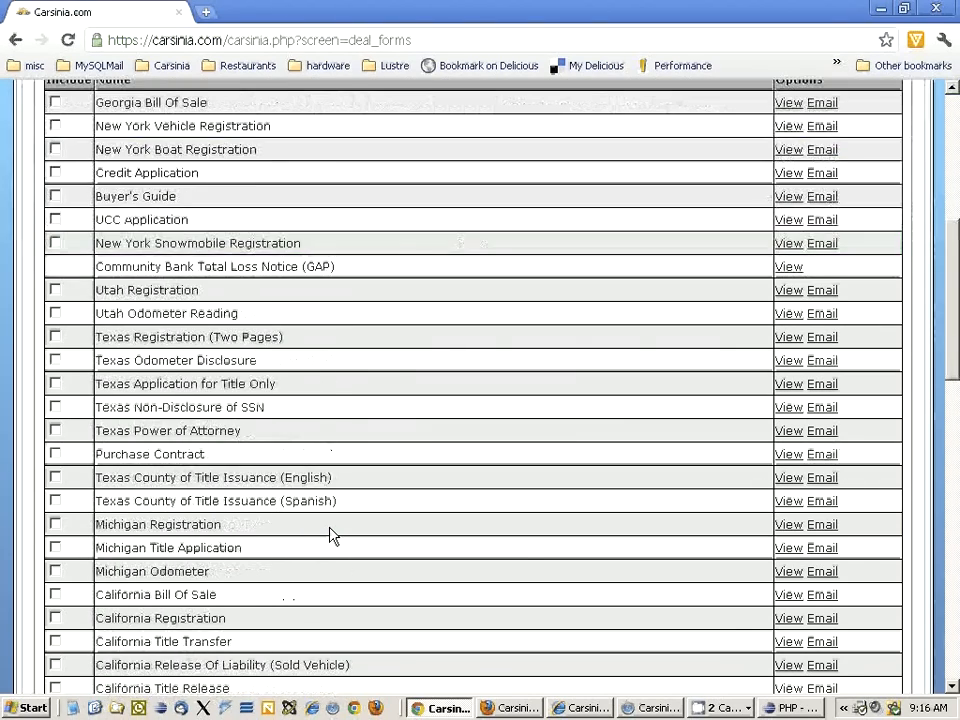
pyautogui.scroll(-3, 333, 535)
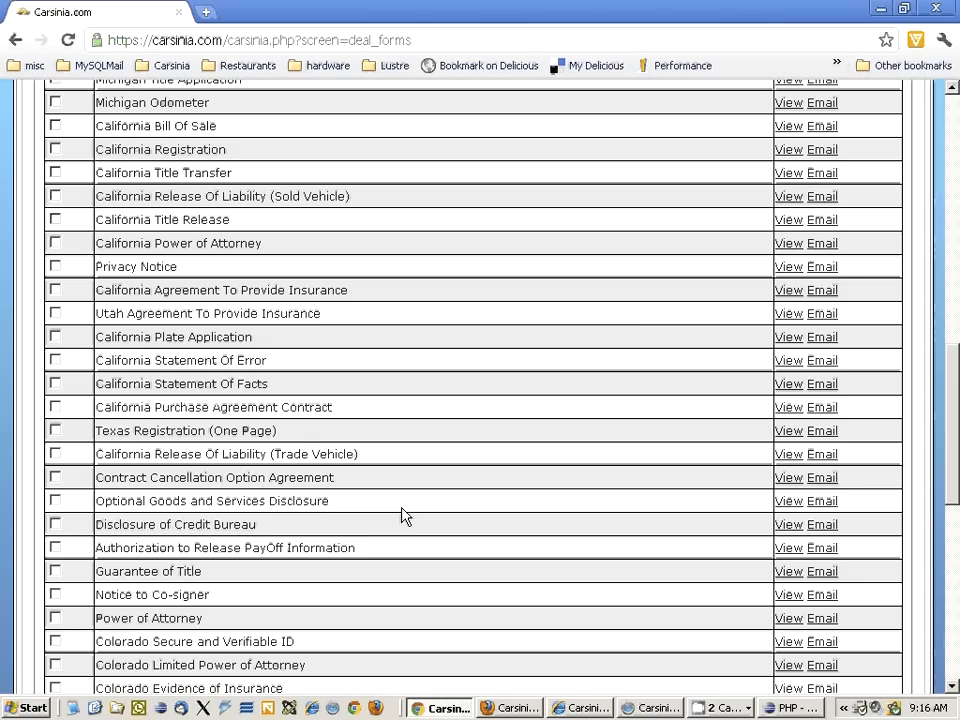
pyautogui.moveTo(258, 527); pyautogui.dragTo(99, 535)
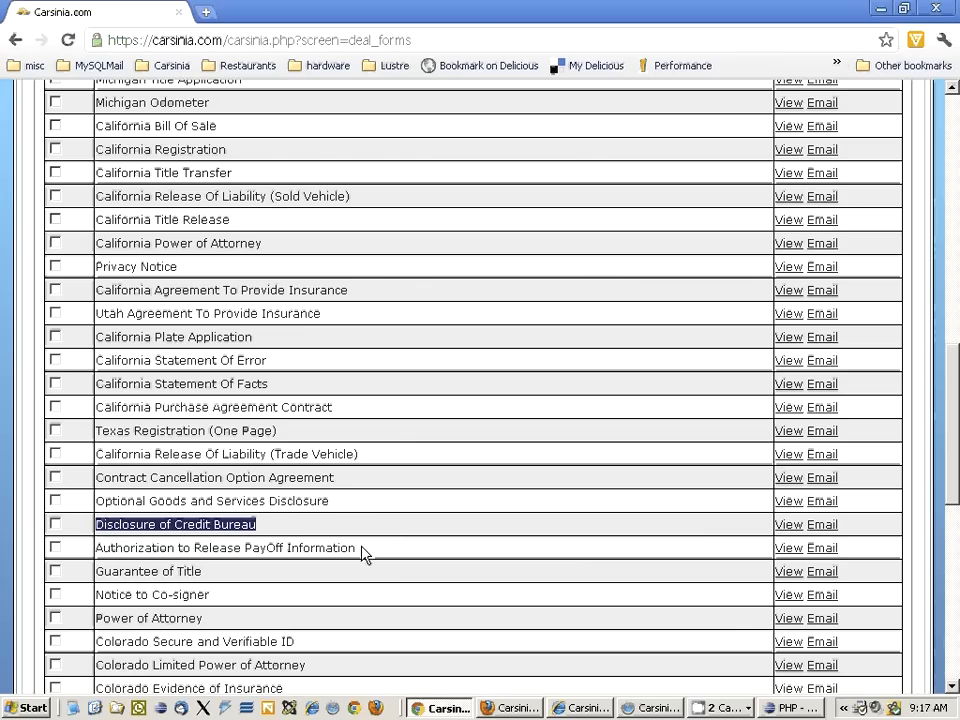
pyautogui.moveTo(356, 550); pyautogui.dragTo(94, 553)
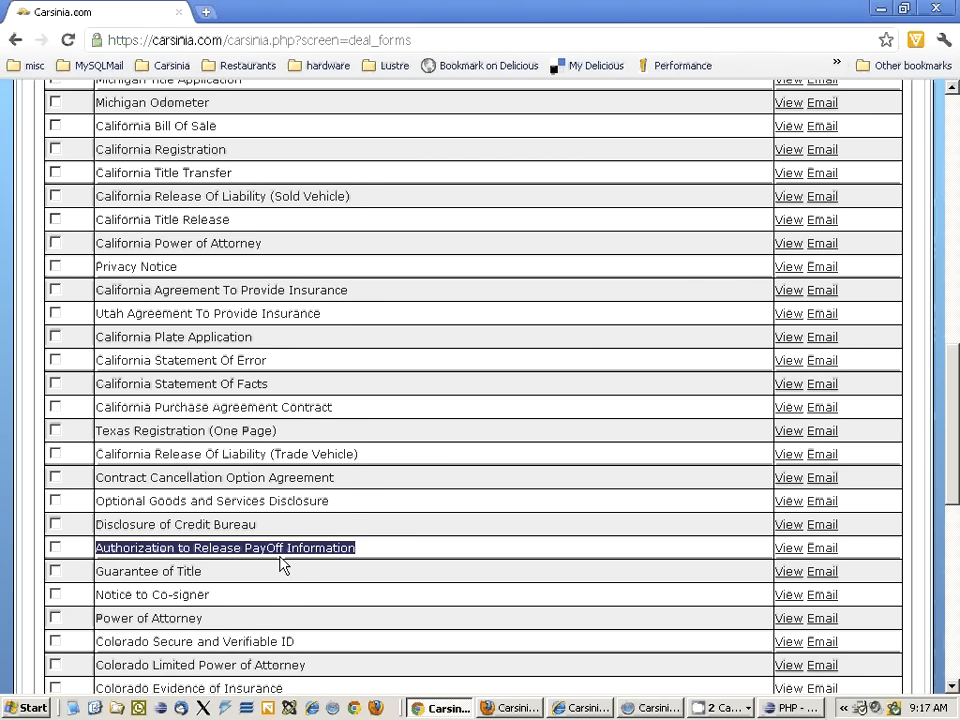
# View the deal's Authorization to Release PayOff Information form, look through its fields, and close it
pyautogui.scroll(-6, 330, 560)
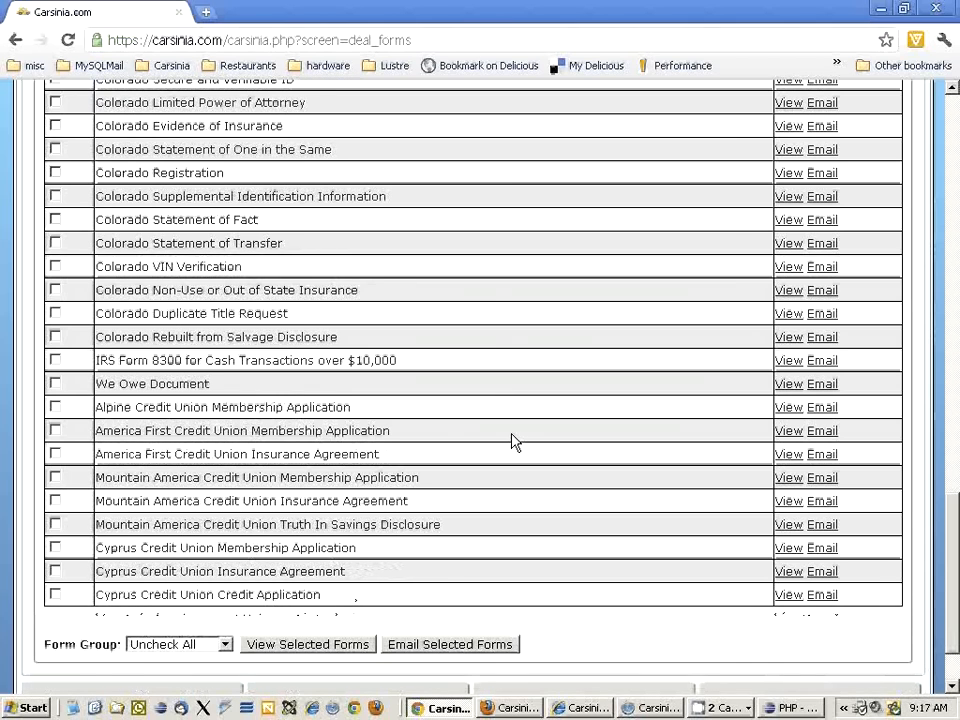
pyautogui.scroll(3, 517, 438)
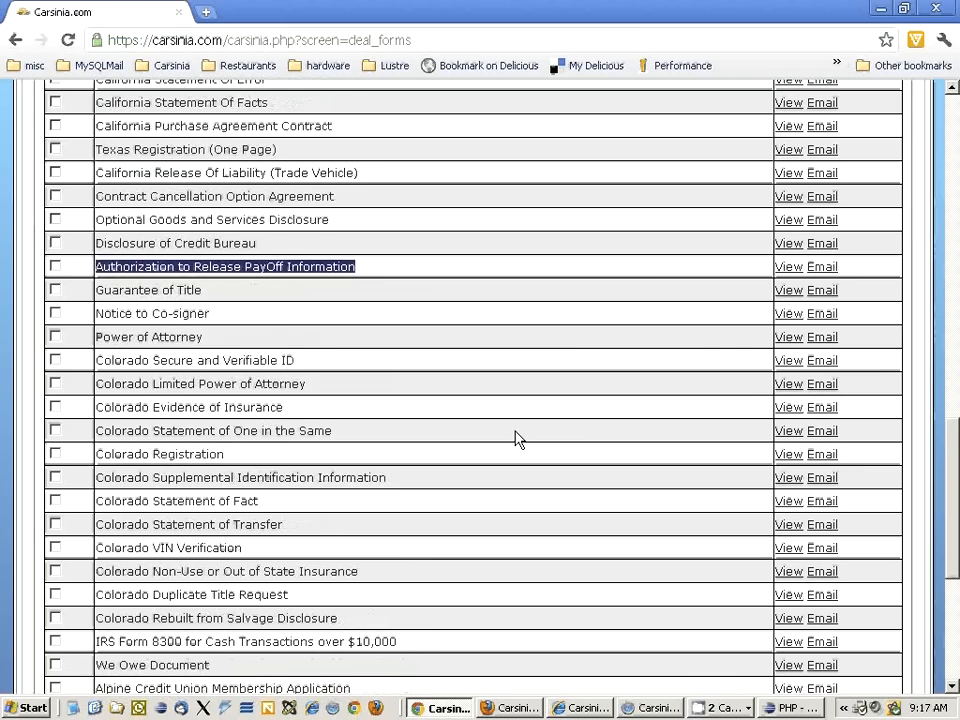
pyautogui.click(778, 266)
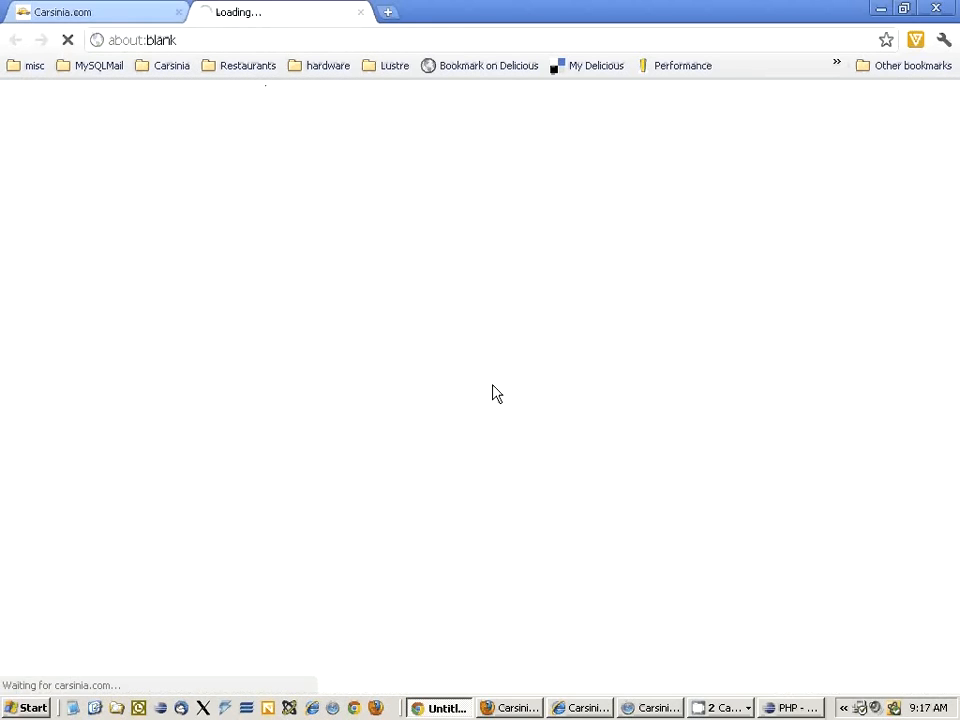
pyautogui.scroll(-2, 115, 373)
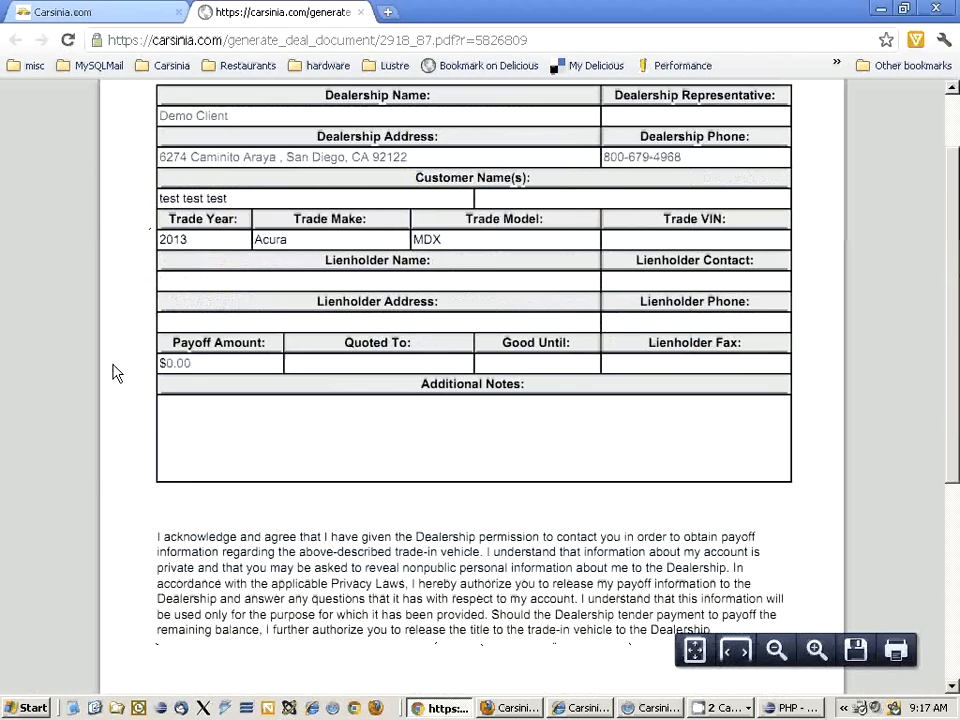
pyautogui.scroll(-4, 115, 373)
pyautogui.scroll(3, 115, 373)
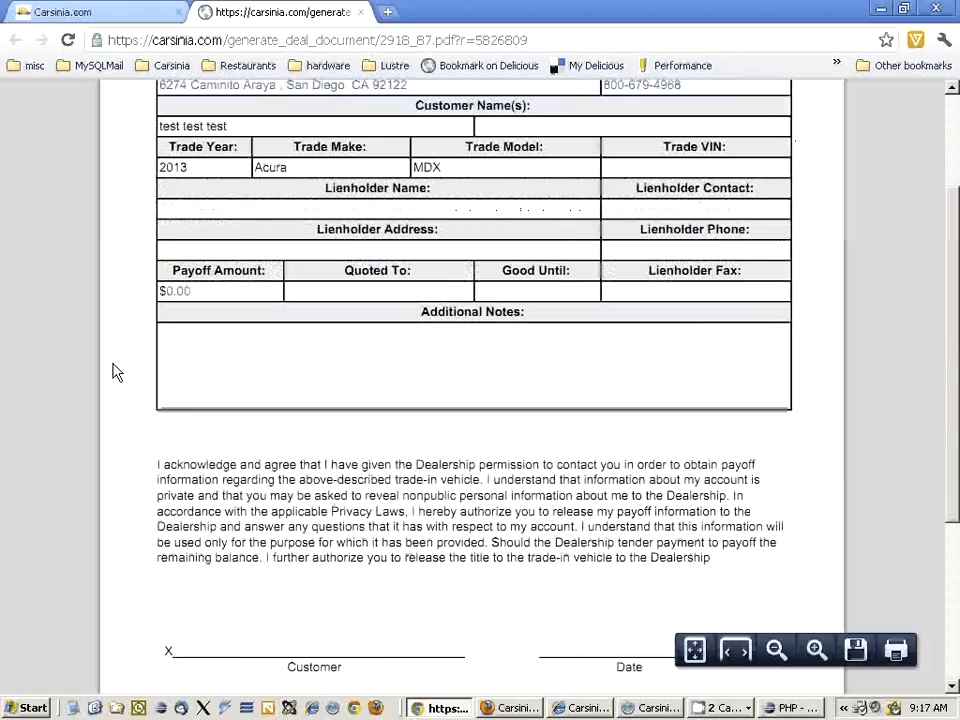
pyautogui.scroll(3, 154, 377)
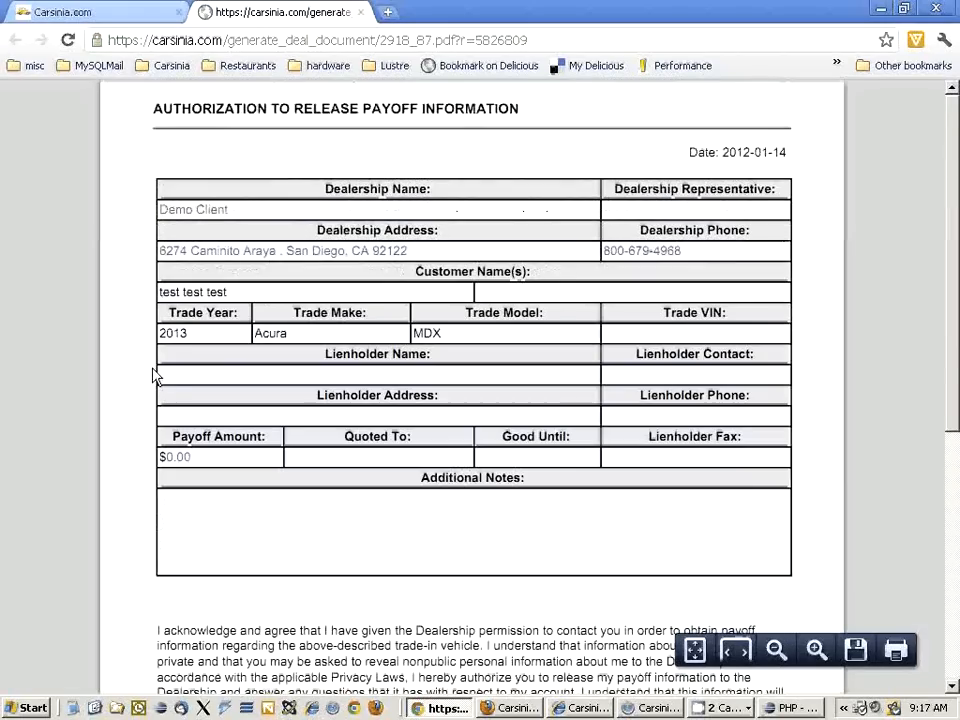
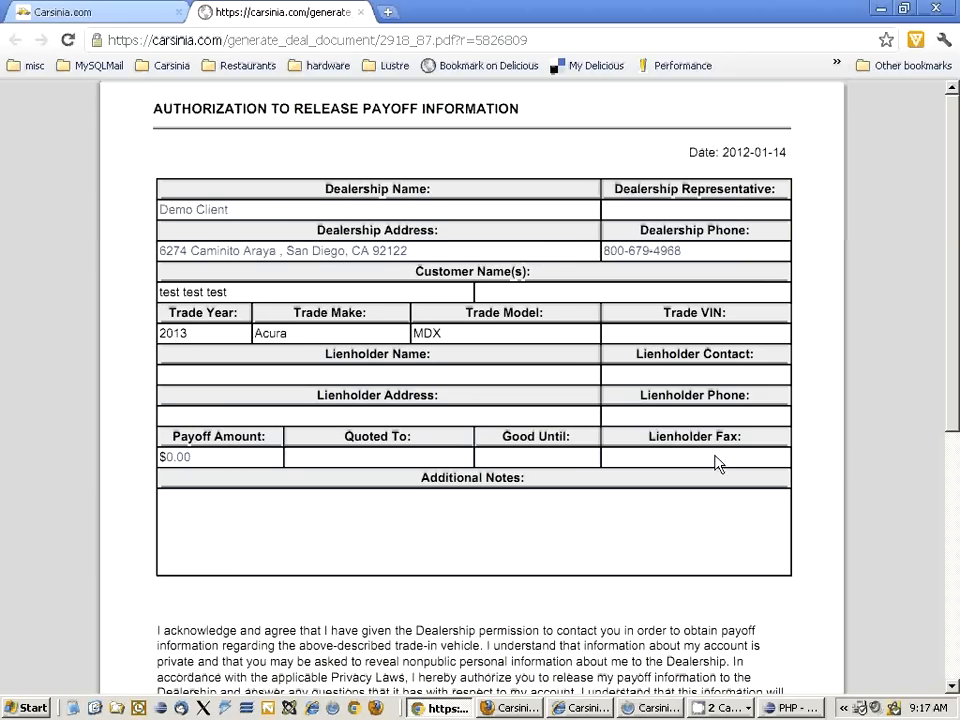
pyautogui.click(718, 251)
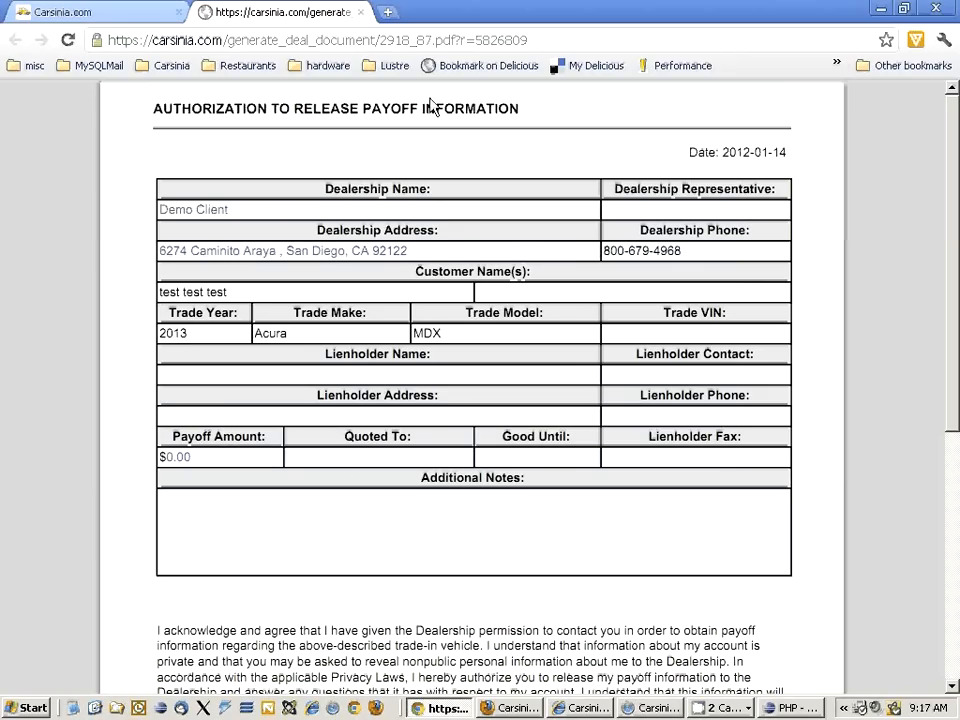
pyautogui.click(361, 12)
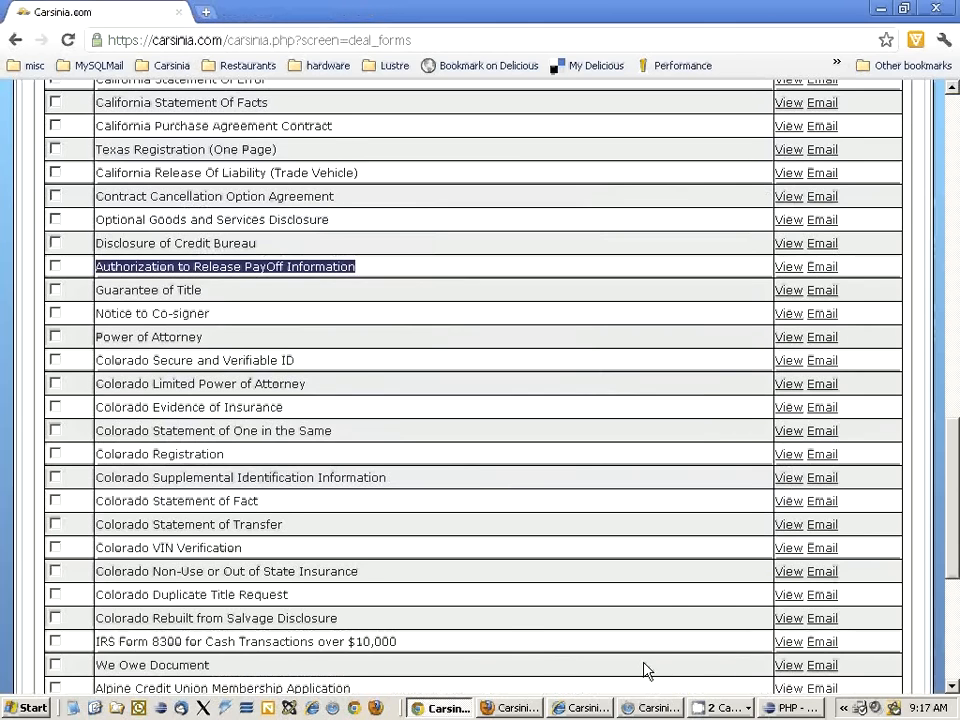
# Switch to Internet Explorer, view the Disclosure of Credit Bureau form with its signature lines, and close it
pyautogui.click(600, 707)
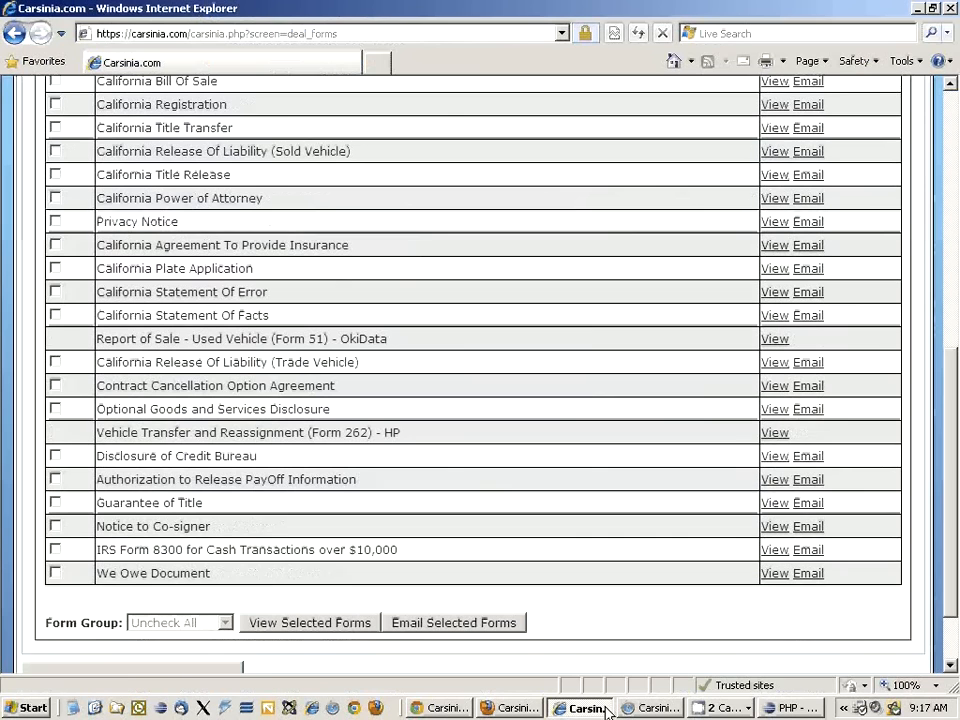
pyautogui.click(784, 458)
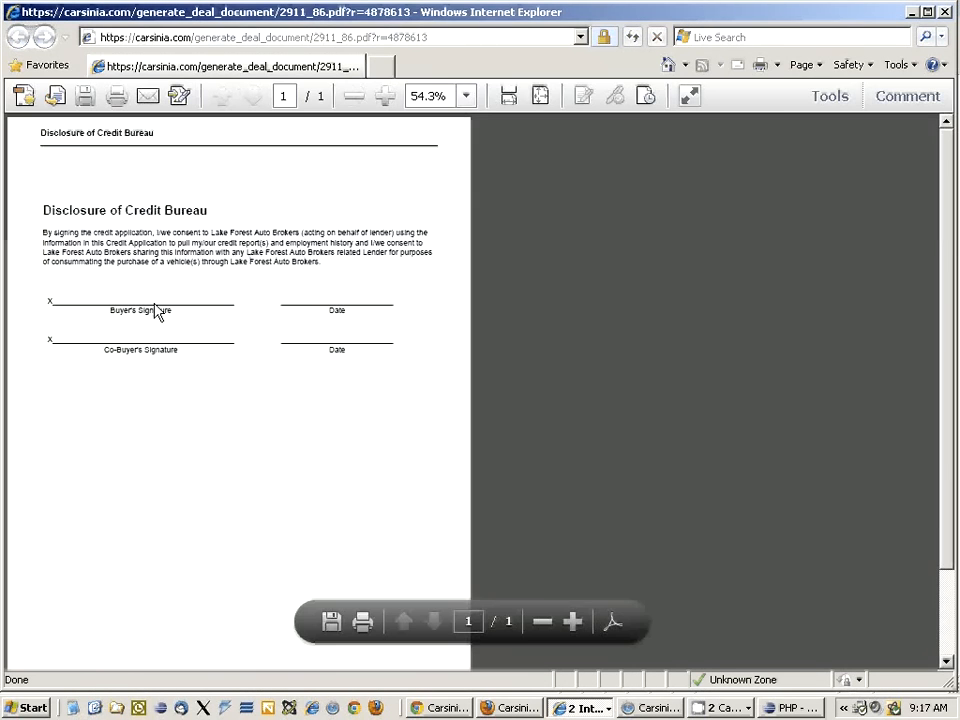
pyautogui.moveTo(84, 300); pyautogui.dragTo(222, 352)
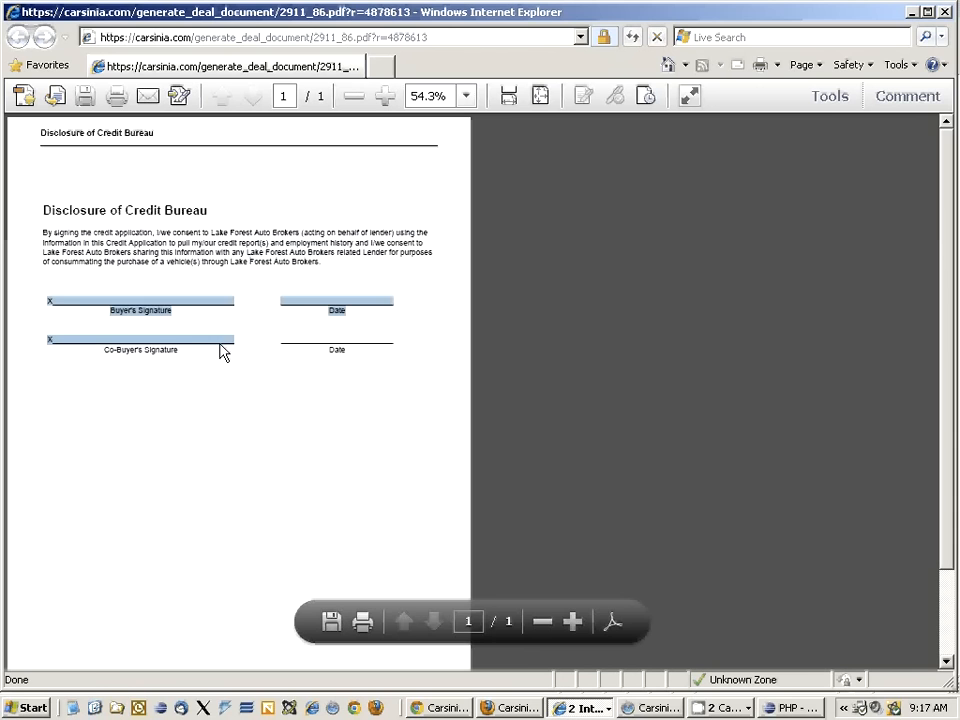
pyautogui.click(471, 322)
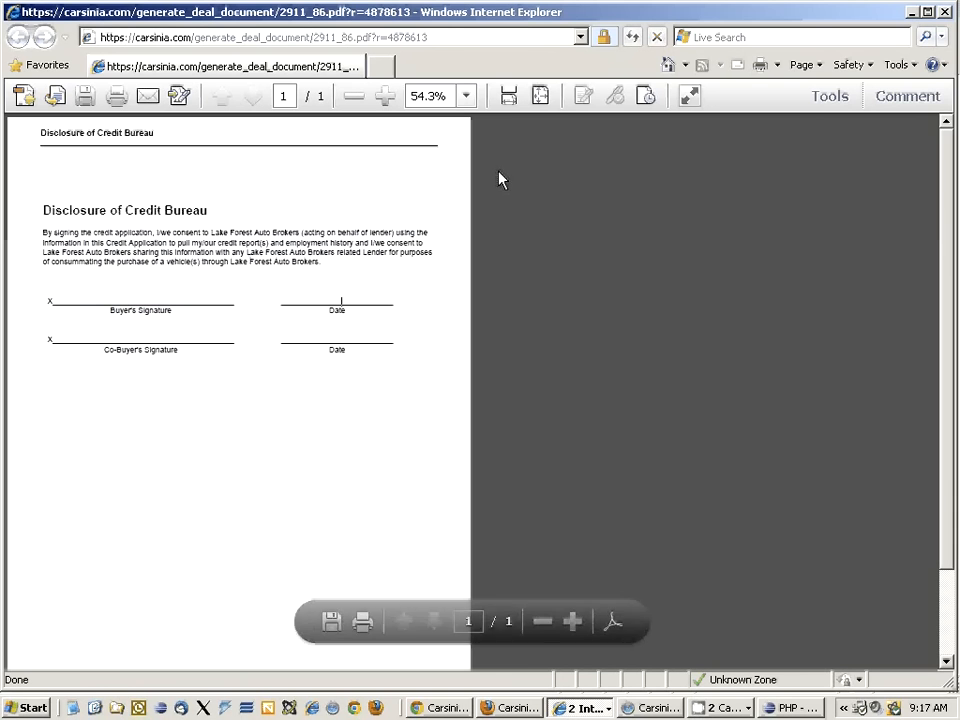
pyautogui.click(944, 12)
# View the pre-filled California Registration form for the deal and close it
pyautogui.scroll(3, 300, 360)
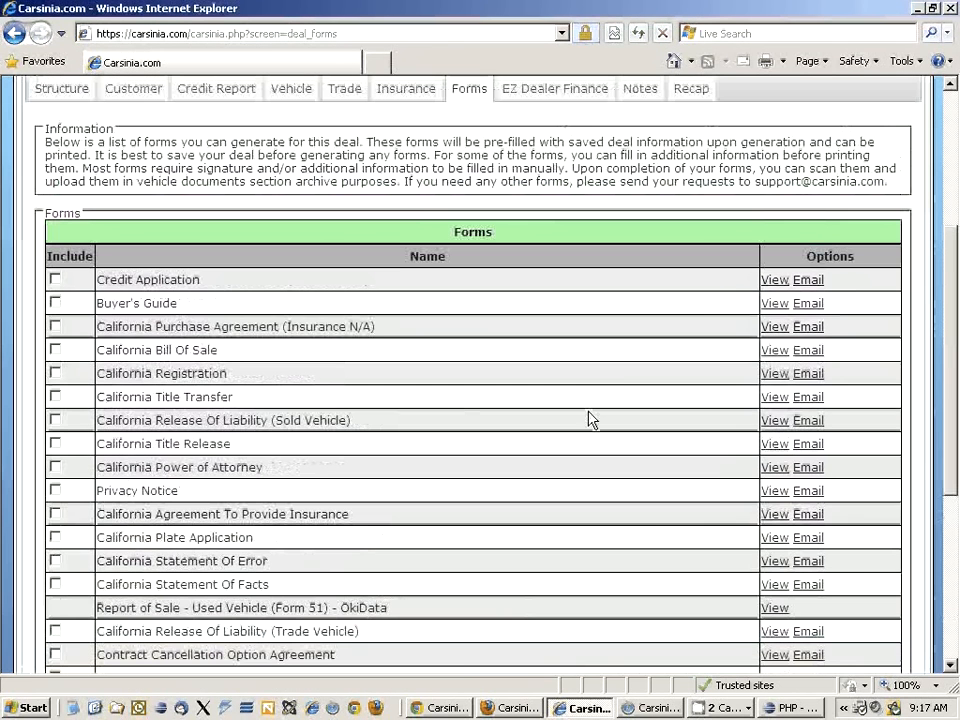
pyautogui.click(780, 373)
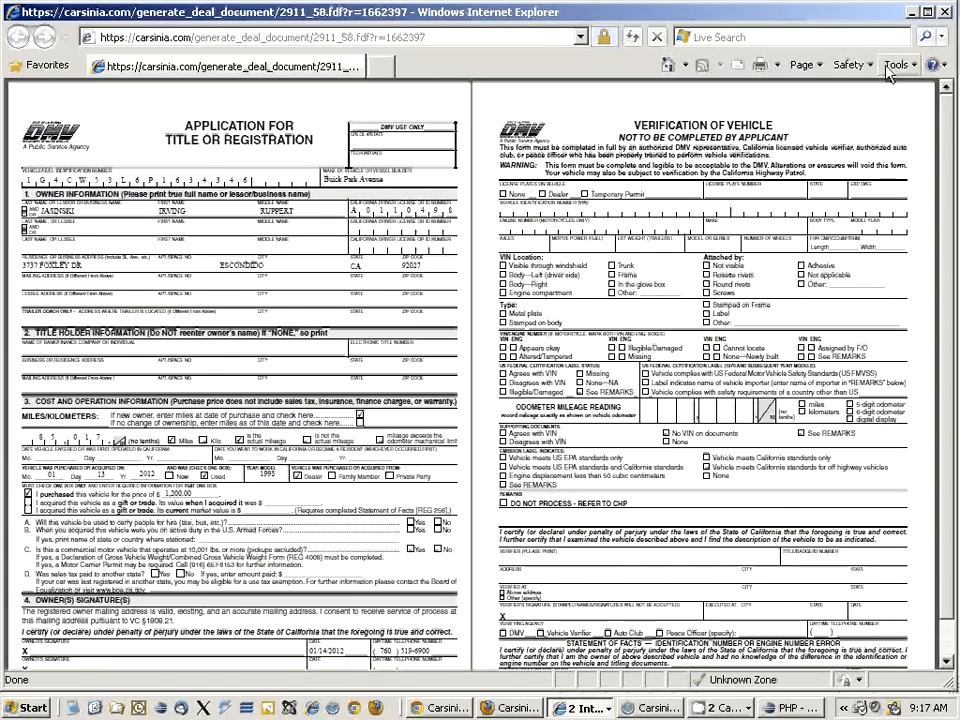
pyautogui.click(944, 12)
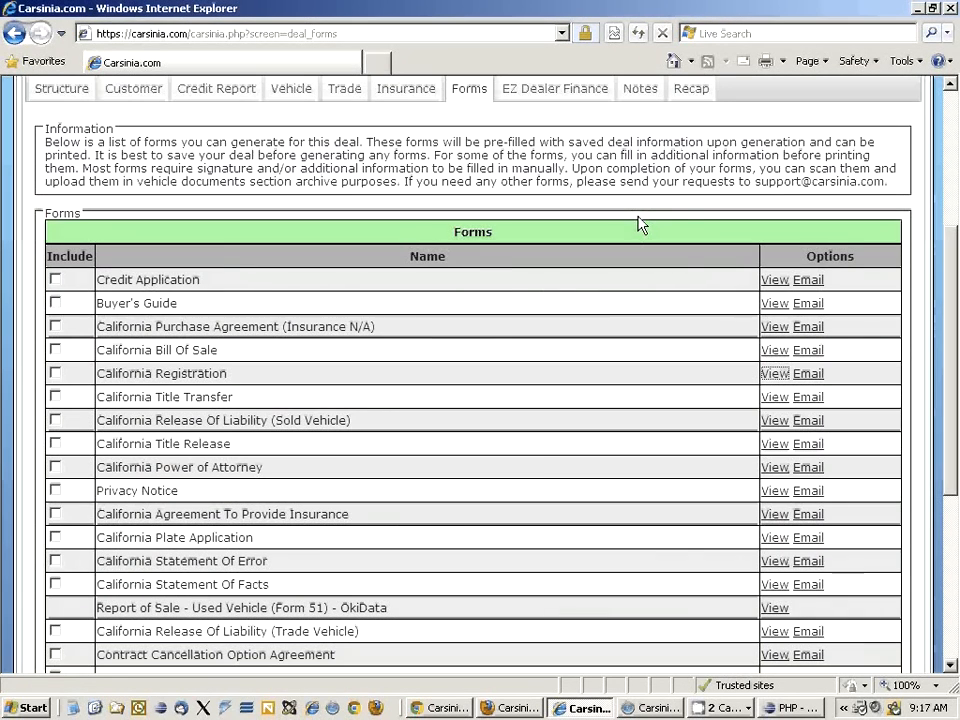
# Switch to Chrome and check the choices offered for the form group below the deal's forms
pyautogui.hotkey('alt', 'Tab')
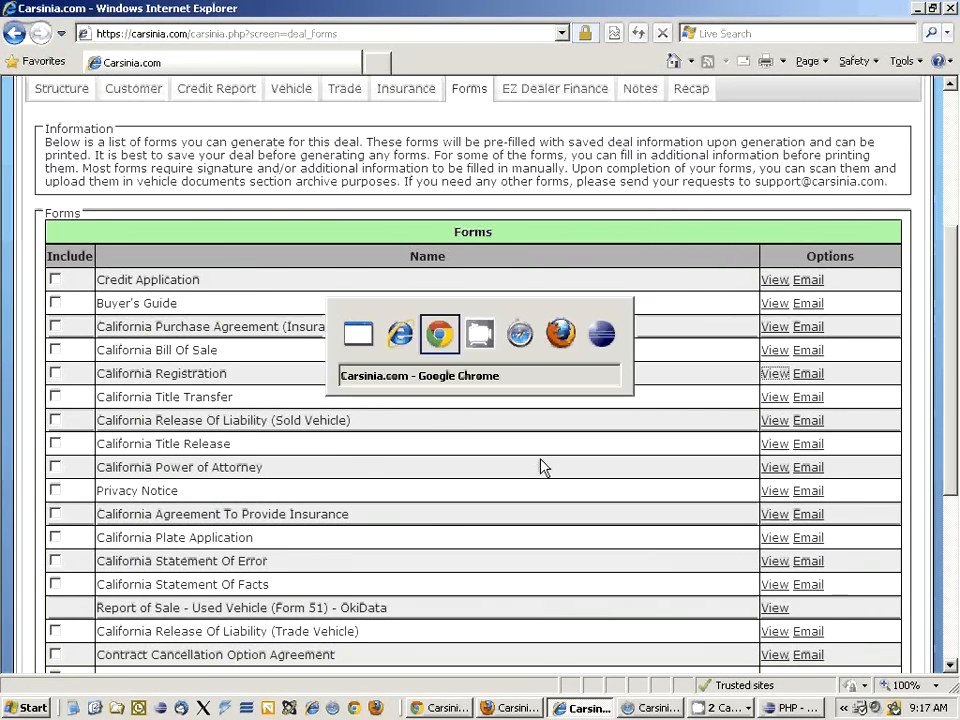
pyautogui.scroll(-3, 456, 420)
pyautogui.scroll(-2, 456, 420)
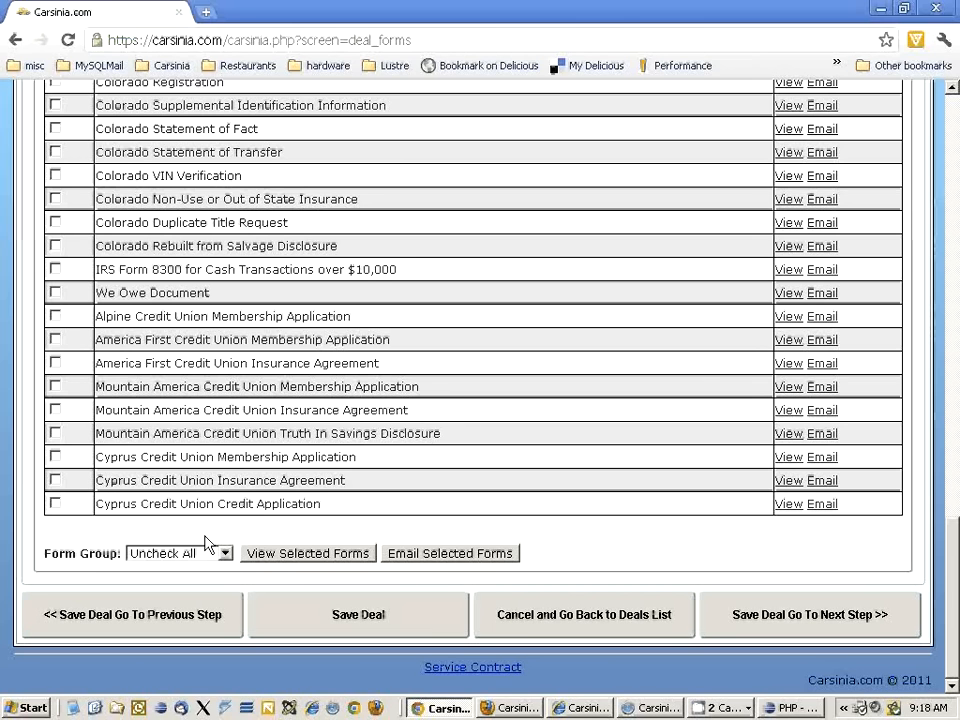
pyautogui.click(226, 562)
pyautogui.click(198, 563)
# Open the form groups in the forms administration and start adding a new form group
pyautogui.scroll(15, 424, 510)
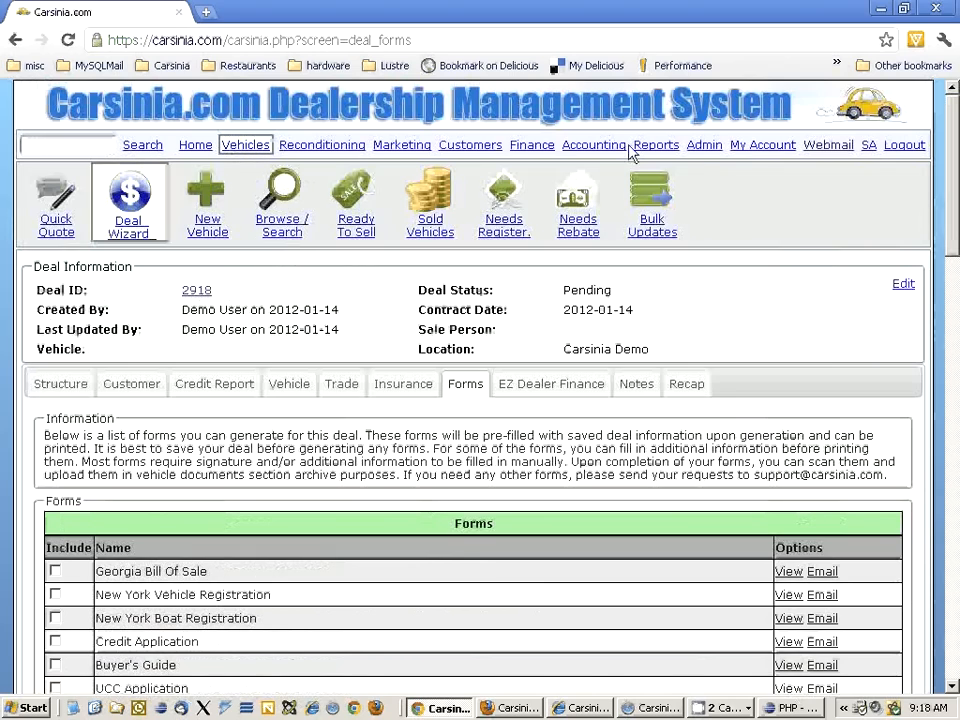
pyautogui.click(704, 145)
pyautogui.click(702, 233)
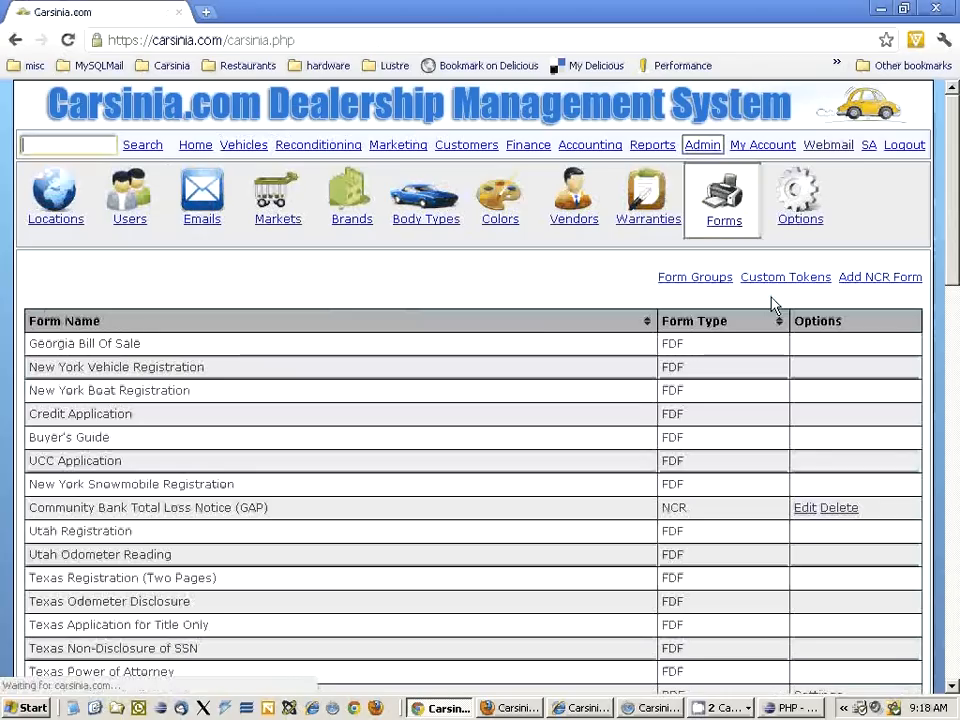
pyautogui.click(712, 279)
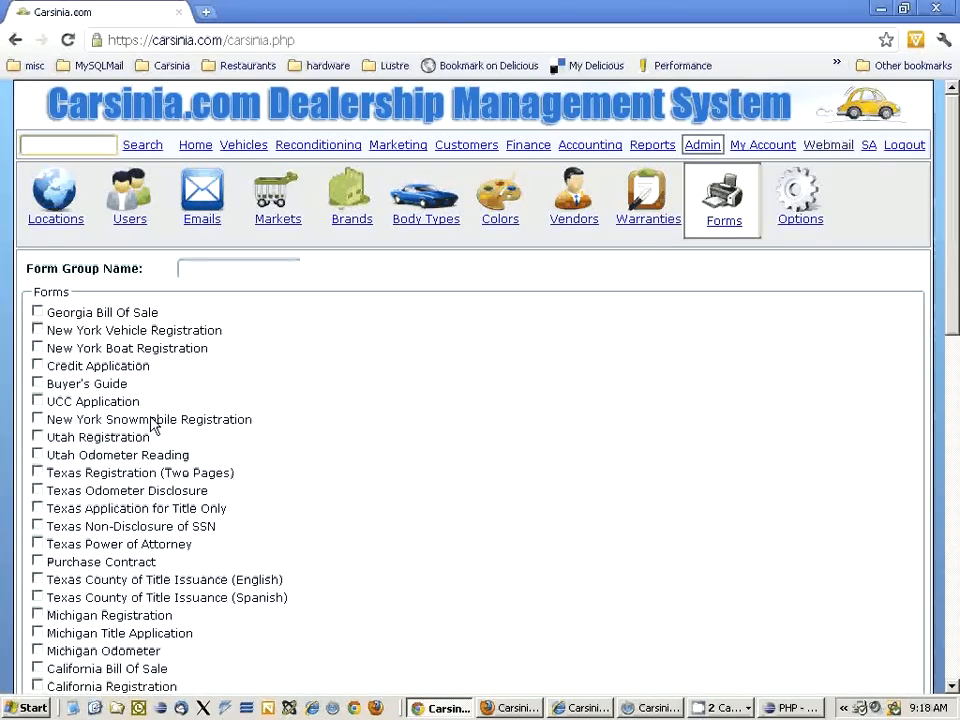
# Name the new form group "test form group" and look through the available forms
pyautogui.click(218, 270)
pyautogui.write('test form group')
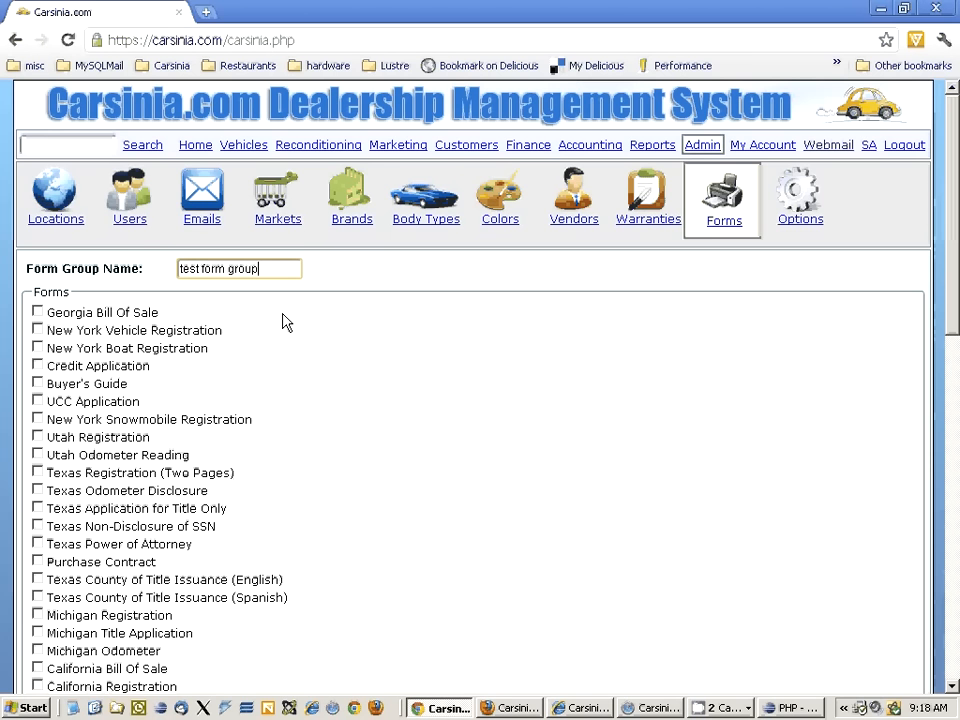
pyautogui.scroll(-6, 270, 336)
pyautogui.scroll(5, 268, 350)
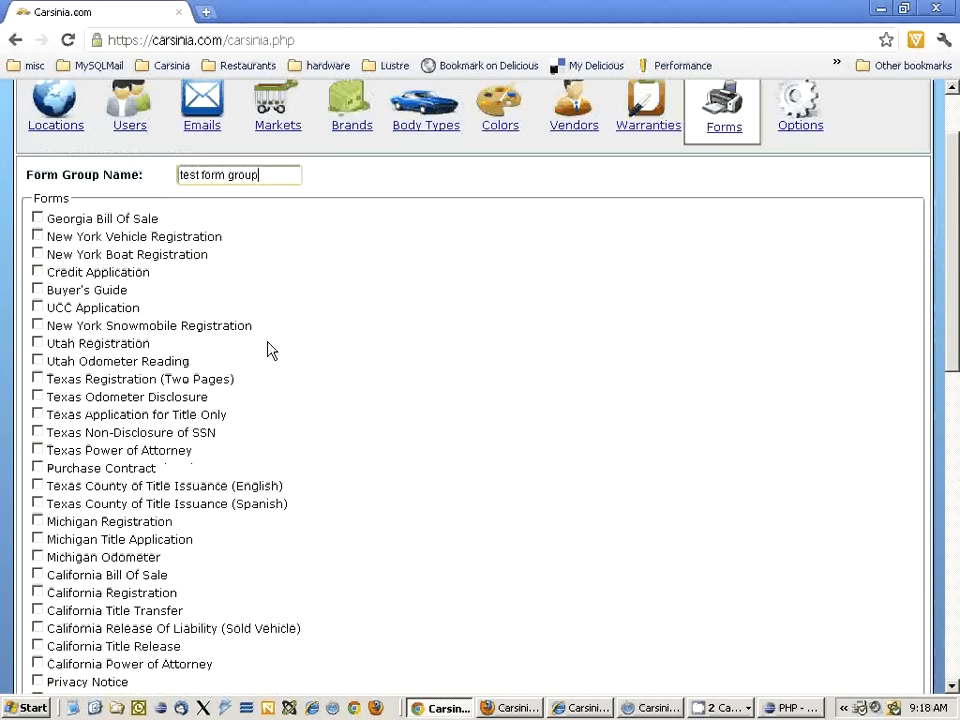
# Replace the form group name with "california forms"
pyautogui.scroll(2, 268, 350)
pyautogui.hotkey('ctrl', 'a')
pyautogui.write('cal')
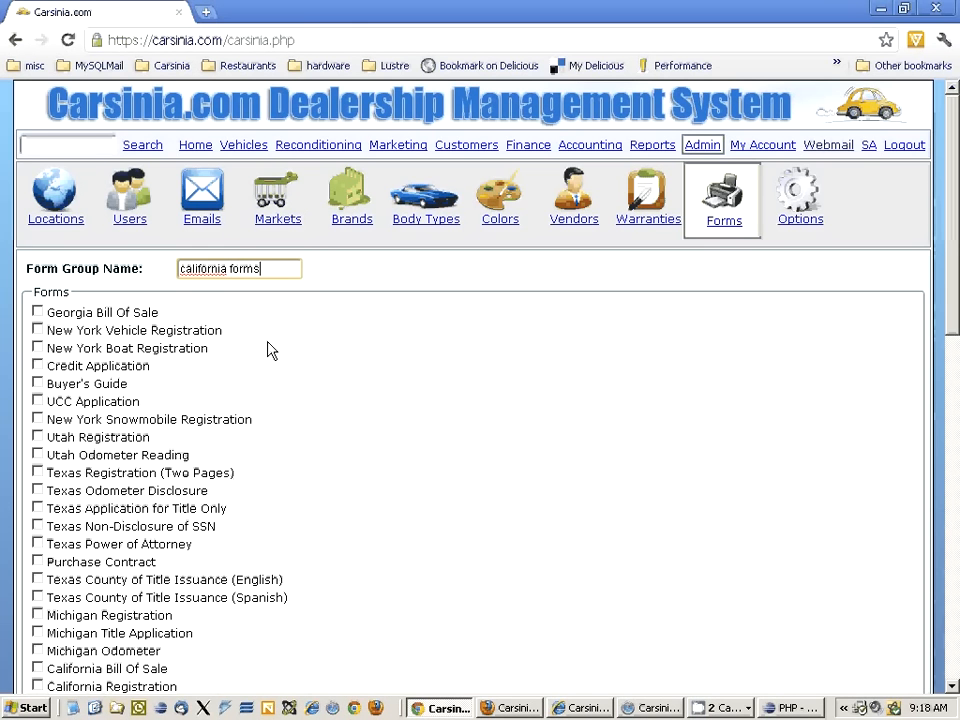
# Include California Bill Of Sale, Registration, Title Release and Power of Attorney in the form group, save it, and highlight its listed forms
pyautogui.scroll(-8, 268, 358)
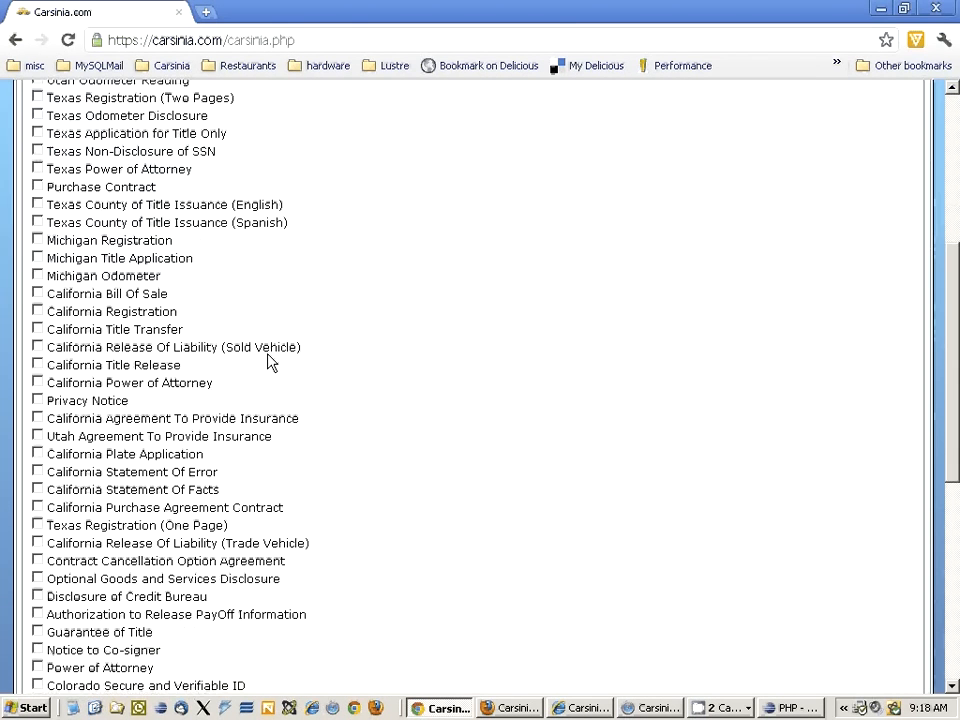
pyautogui.click(38, 455)
pyautogui.click(41, 386)
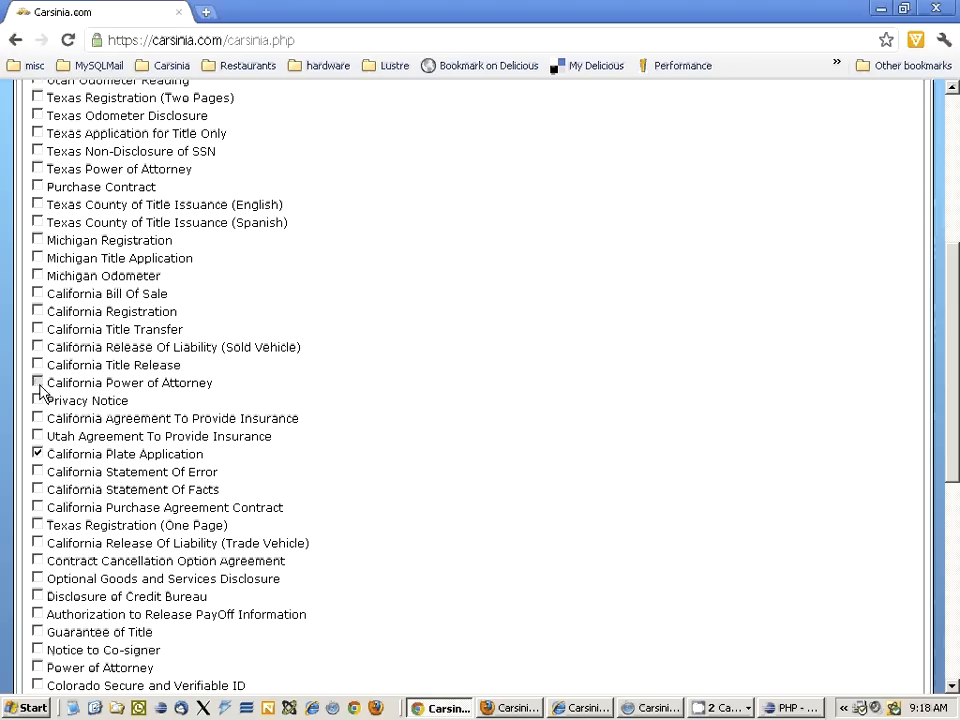
pyautogui.click(37, 454)
pyautogui.click(38, 311)
pyautogui.click(38, 293)
pyautogui.click(37, 382)
pyautogui.scroll(-5, 241, 460)
pyautogui.scroll(5, 241, 460)
pyautogui.scroll(-9, 120, 452)
pyautogui.click(105, 632)
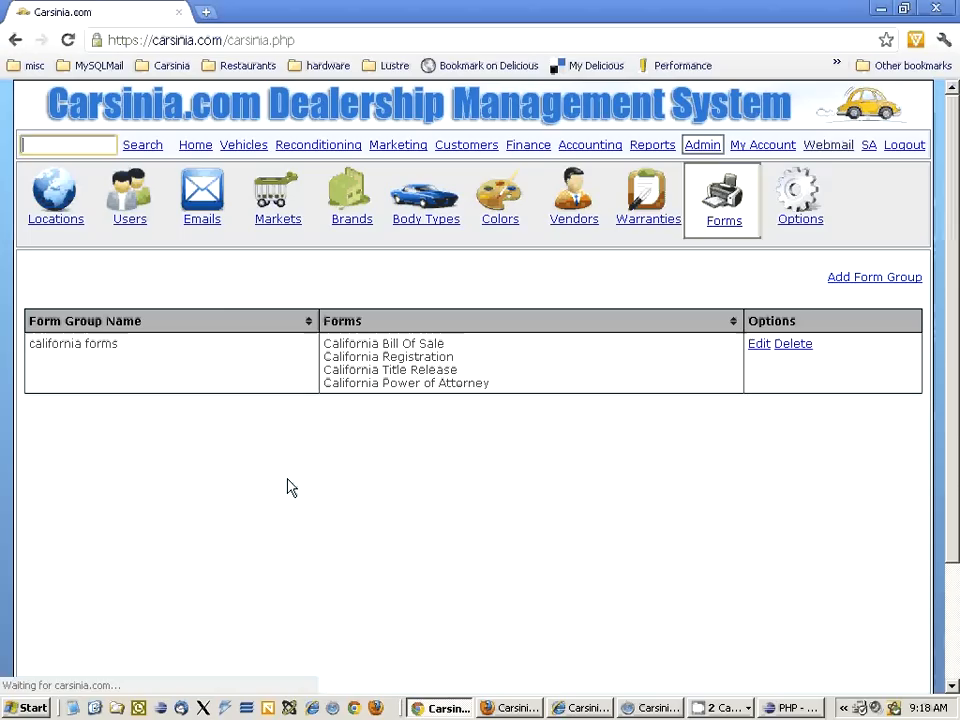
pyautogui.moveTo(528, 396); pyautogui.dragTo(331, 343)
# Open the documents of the sold 2007 Honda CR-V LX
pyautogui.click(240, 148)
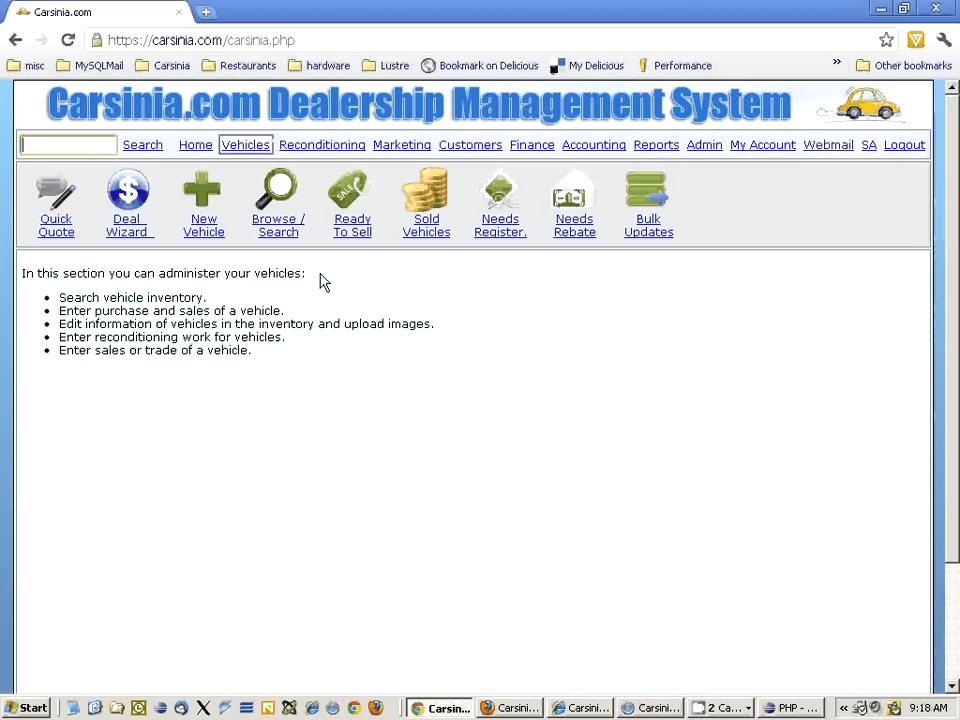
pyautogui.click(433, 215)
pyautogui.click(37, 397)
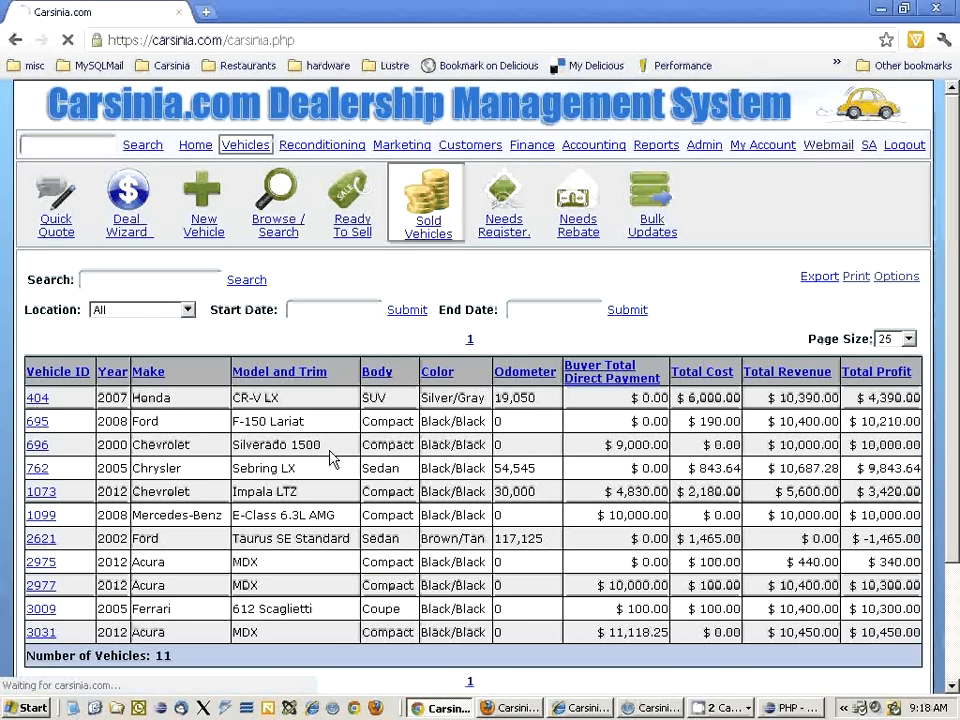
pyautogui.scroll(-2, 392, 454)
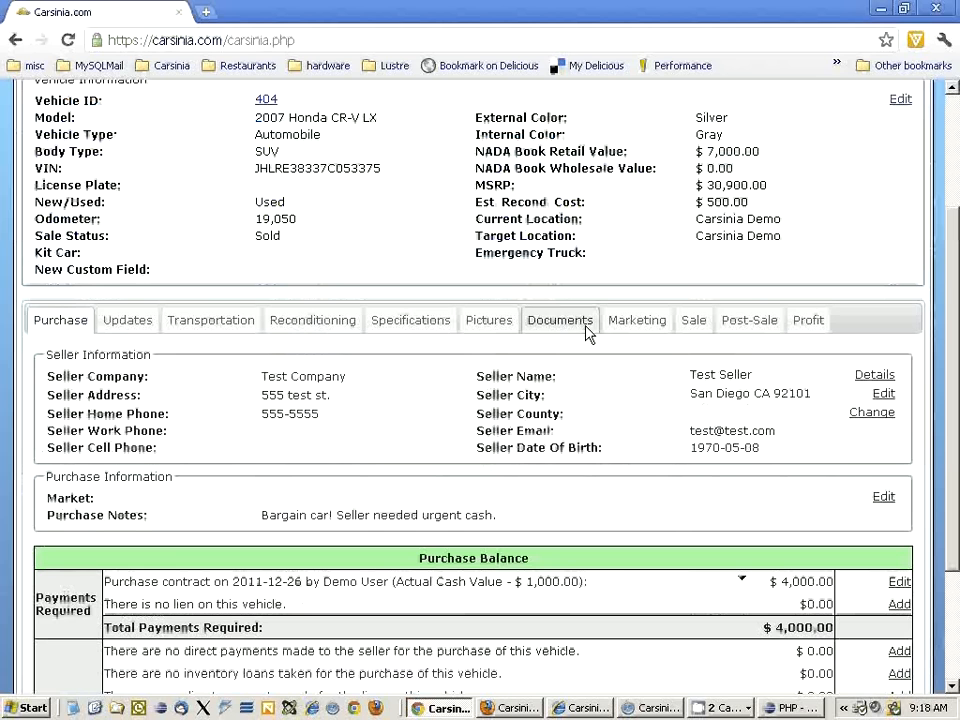
pyautogui.click(585, 322)
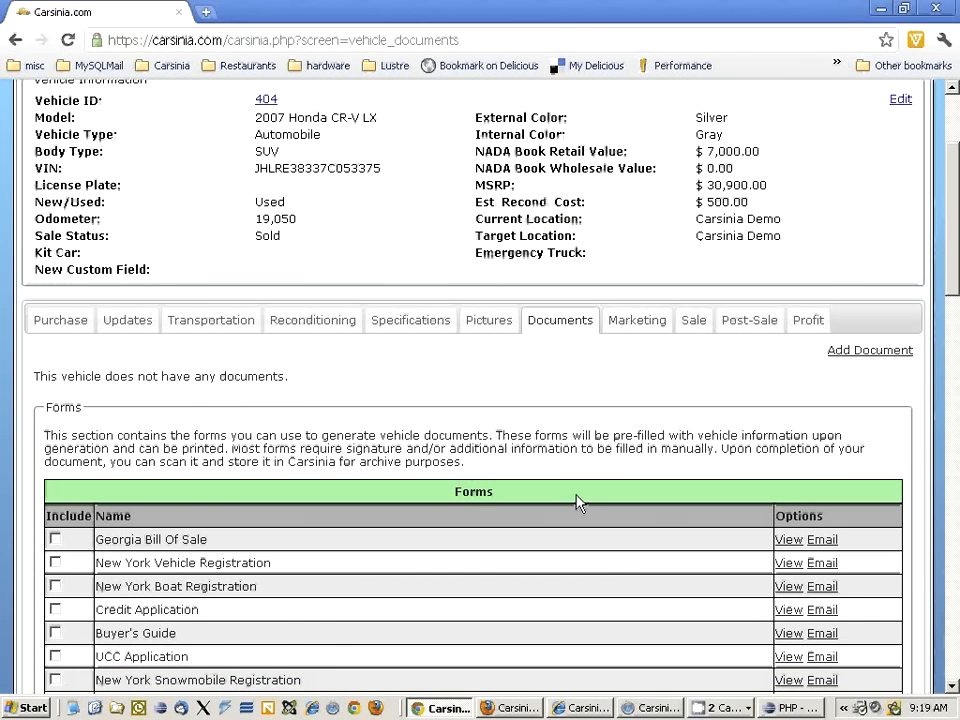
# Choose the "california forms" form group for the vehicle's forms
pyautogui.scroll(-5, 577, 502)
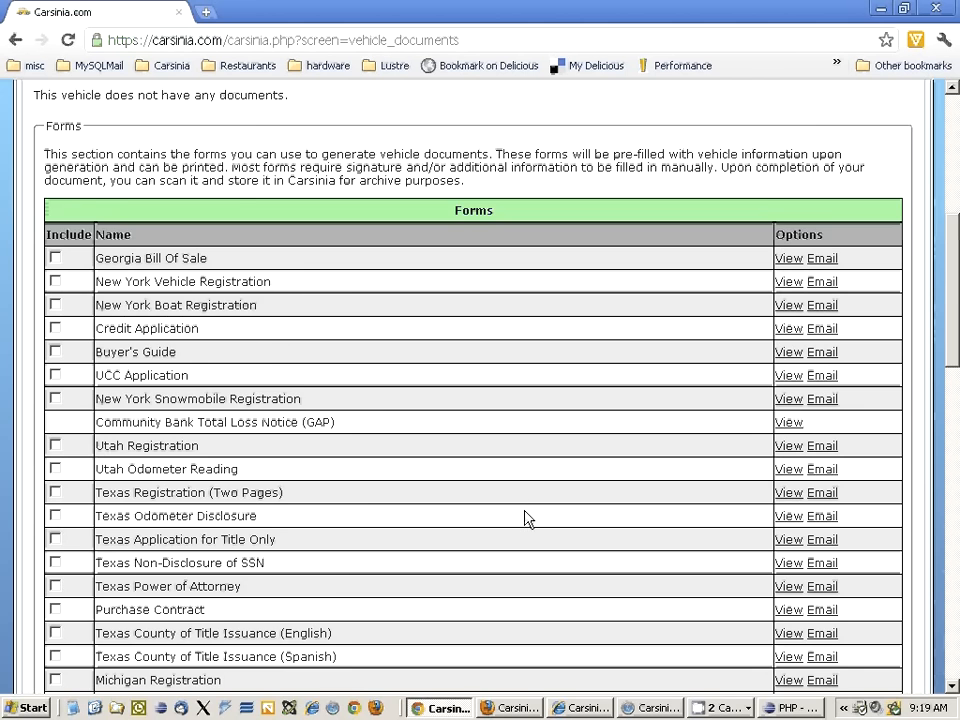
pyautogui.scroll(-15, 450, 505)
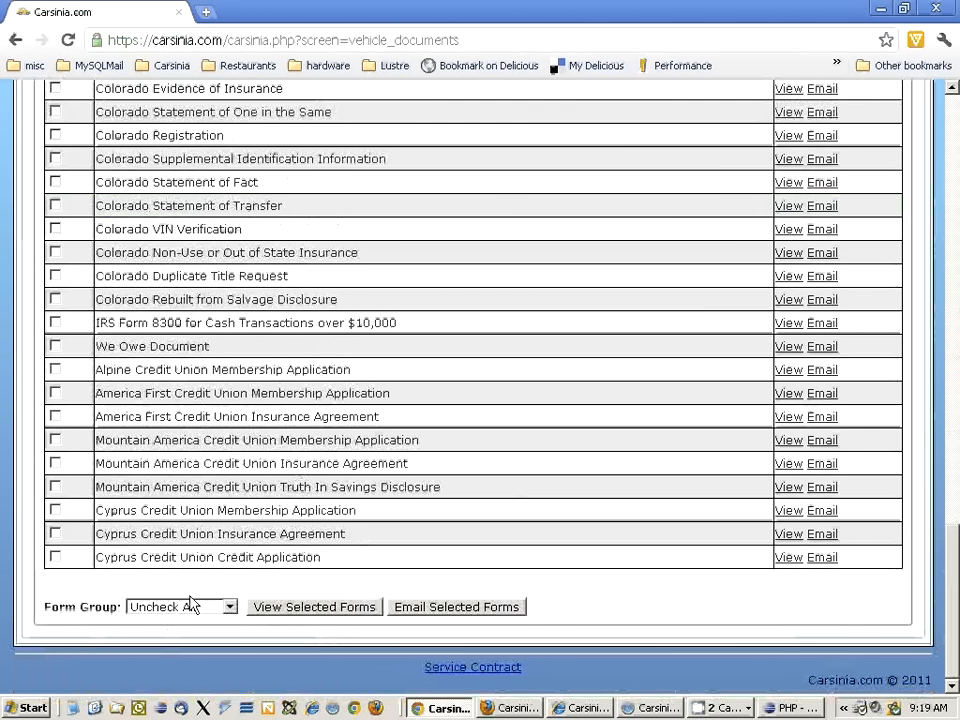
pyautogui.click(192, 604)
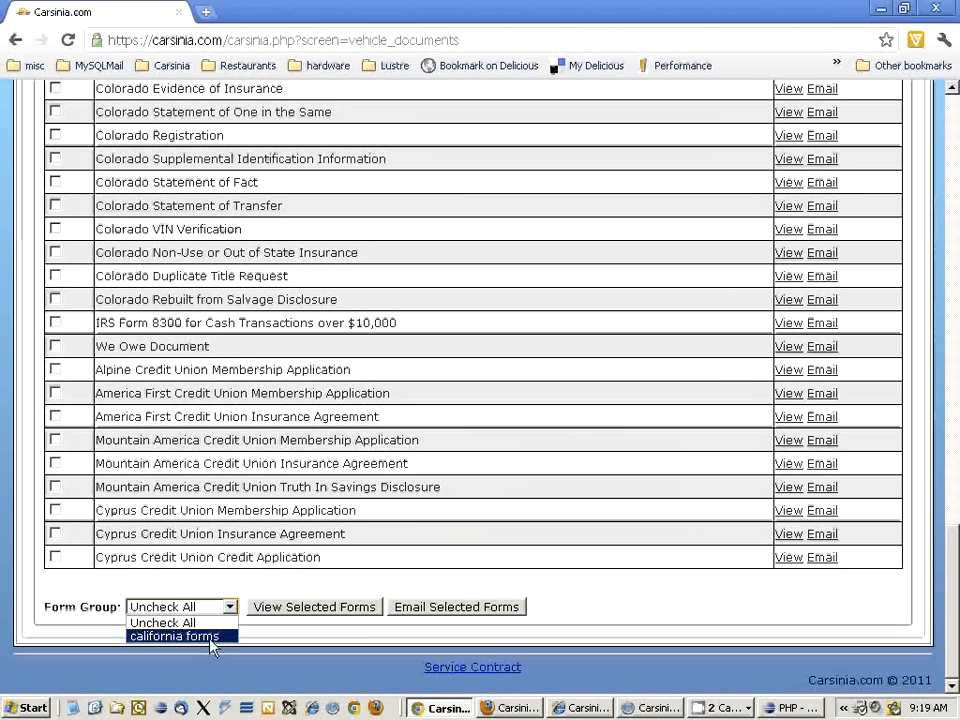
pyautogui.click(212, 637)
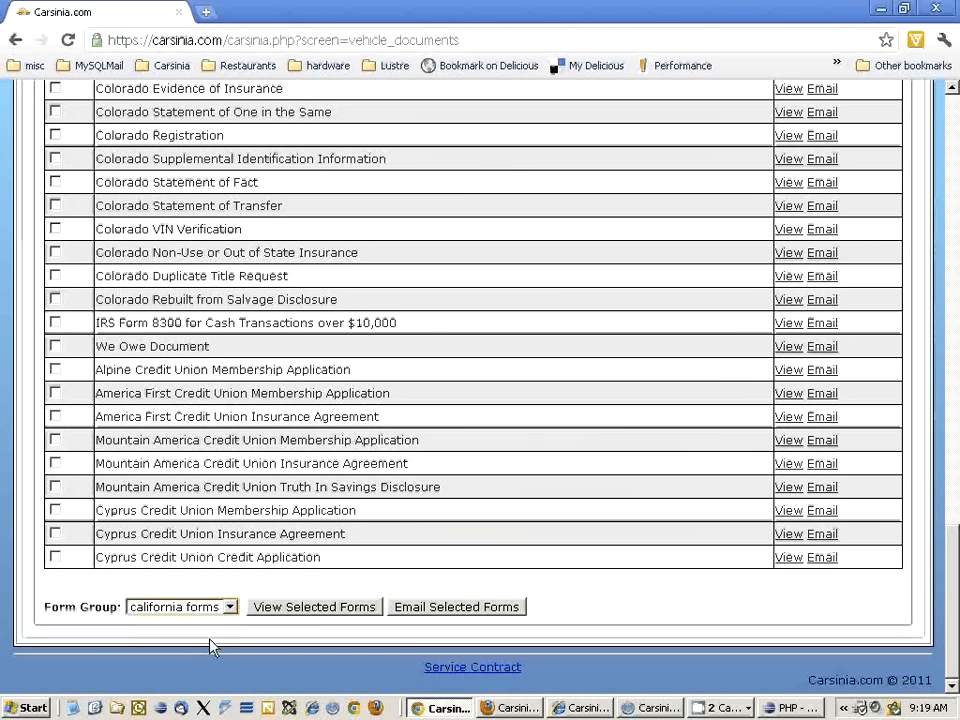
# Generate the selected forms as one viewable document and check which California forms are ticked in the vehicle's forms list
pyautogui.click(336, 613)
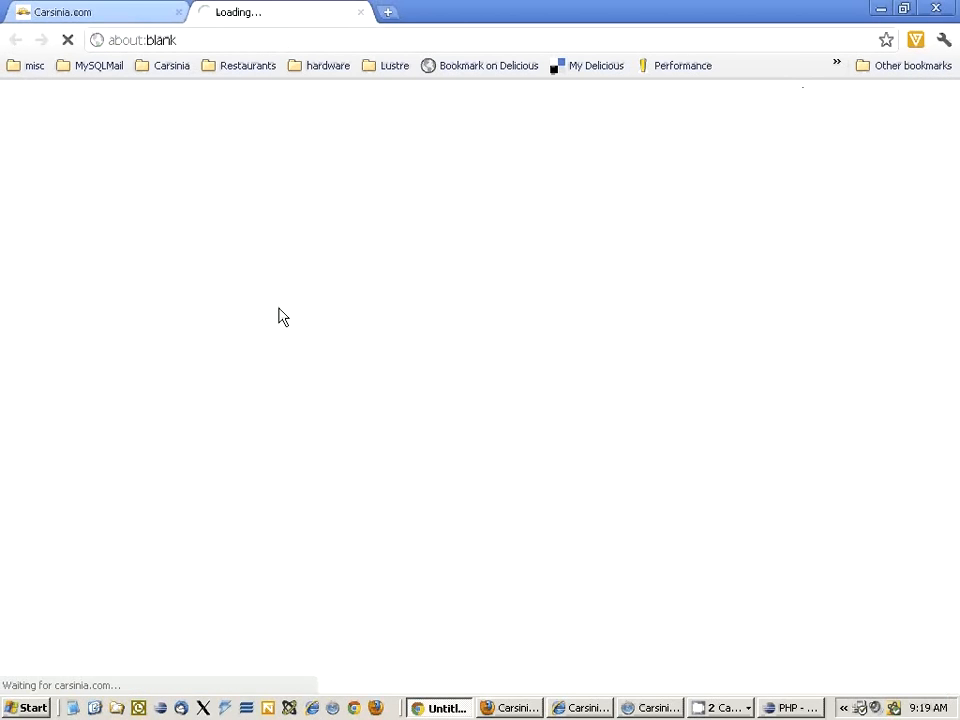
pyautogui.click(81, 9)
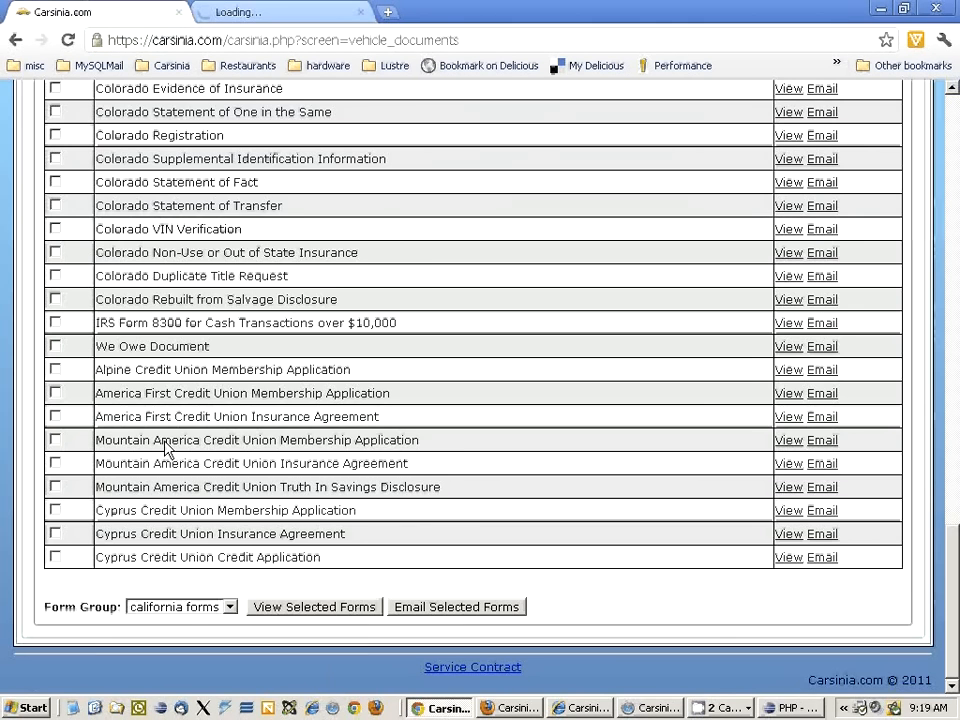
pyautogui.scroll(10, 165, 450)
pyautogui.scroll(-2, 120, 452)
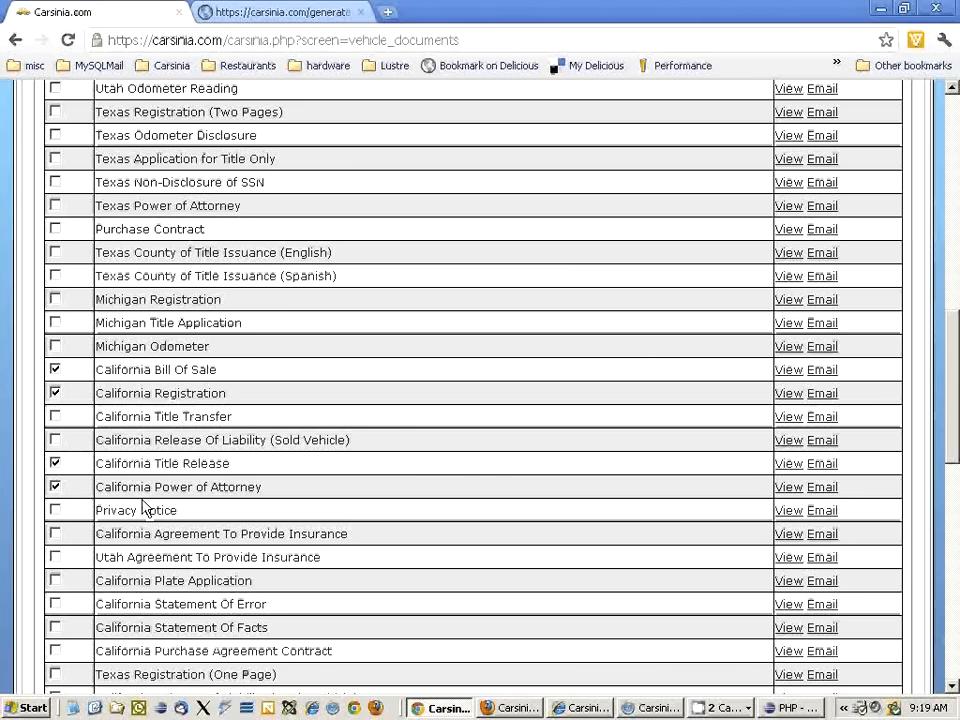
# Switch to the generated form group document and review both copies of the pre-filled Bill of Sale
pyautogui.click(285, 8)
pyautogui.scroll(-5, 72, 408)
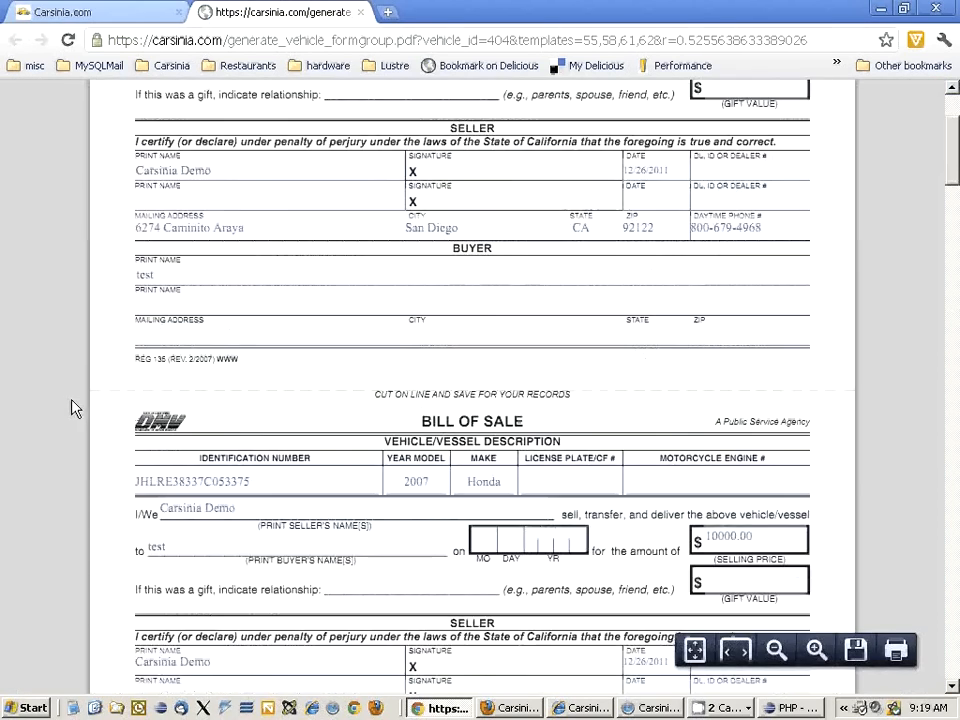
pyautogui.scroll(-1, 72, 408)
pyautogui.scroll(-3, 72, 408)
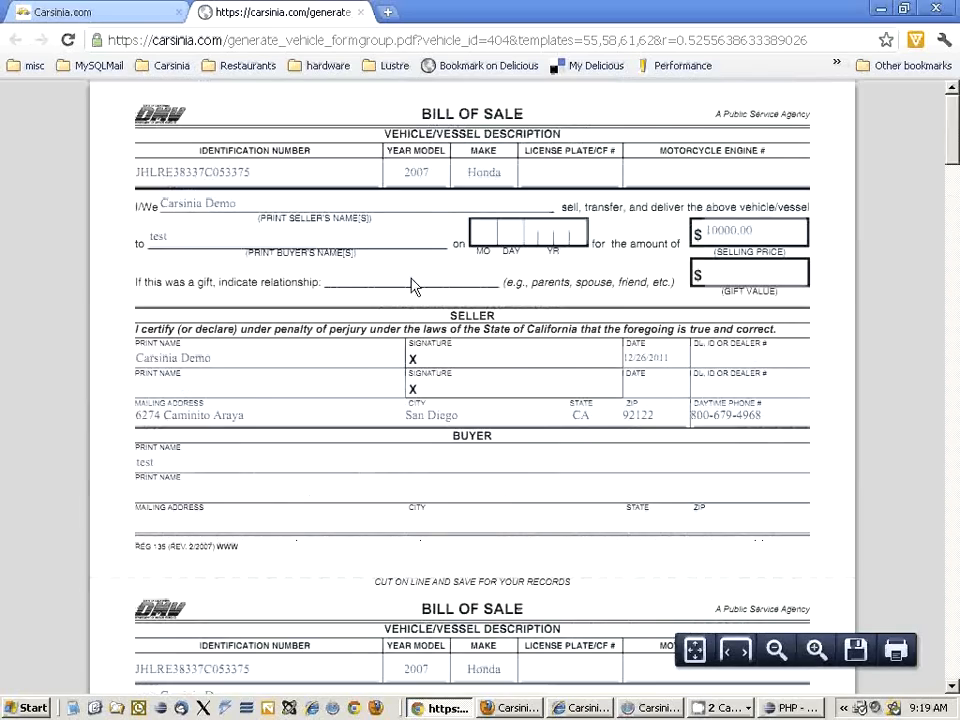
# Examine the owner, title holder and cost sections of the pre-filled Application for Title or Registration
pyautogui.scroll(-10, 415, 290)
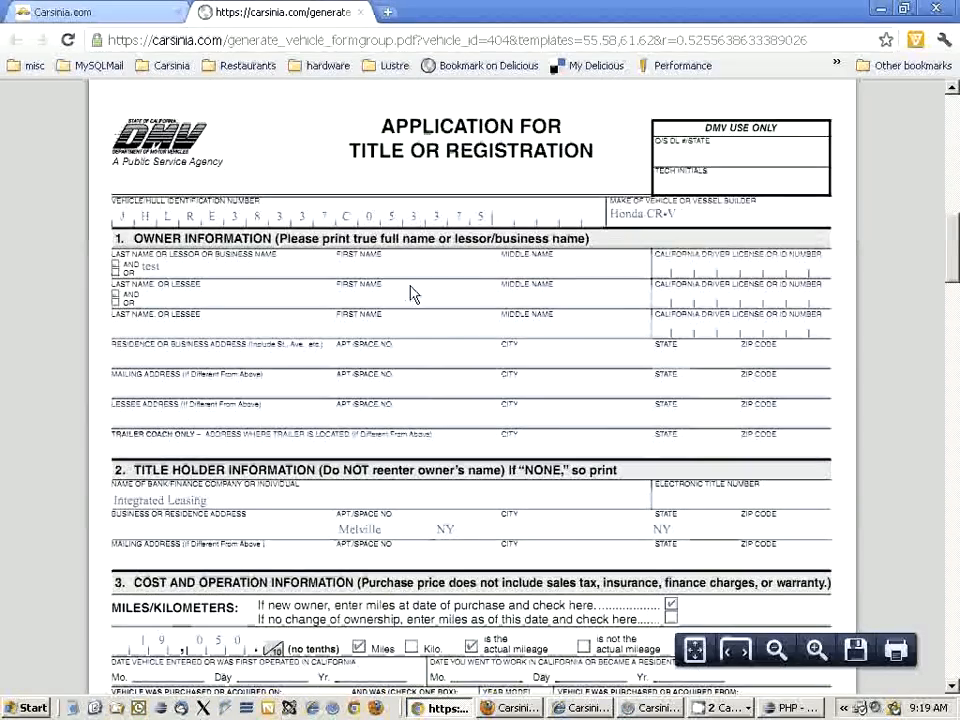
pyautogui.scroll(-5, 410, 375)
pyautogui.scroll(3, 410, 375)
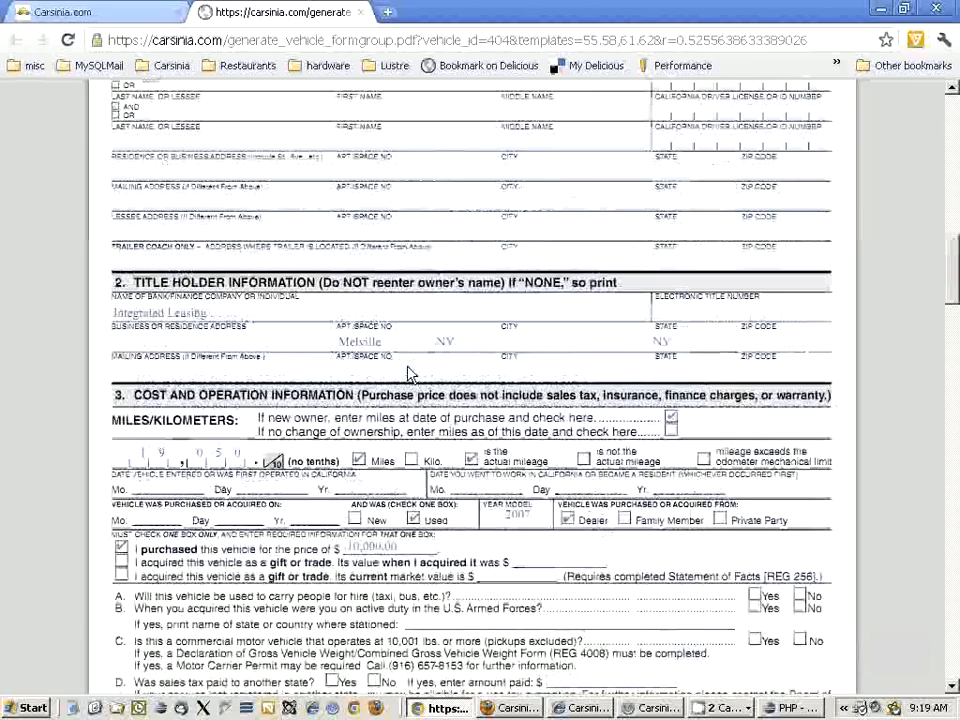
pyautogui.scroll(3, 408, 374)
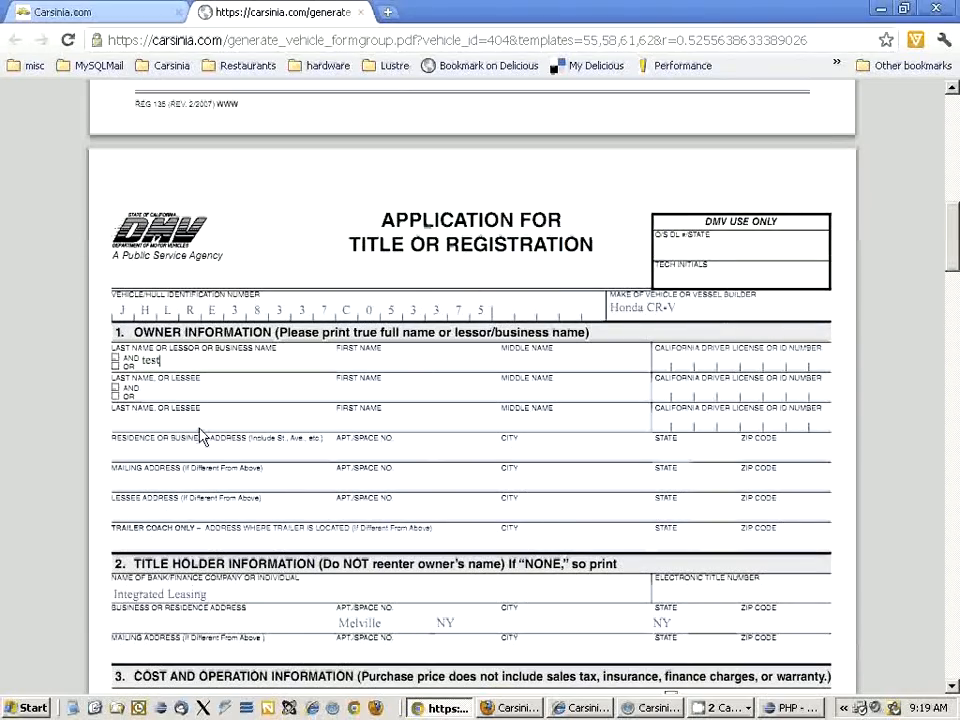
pyautogui.scroll(-1, 300, 515)
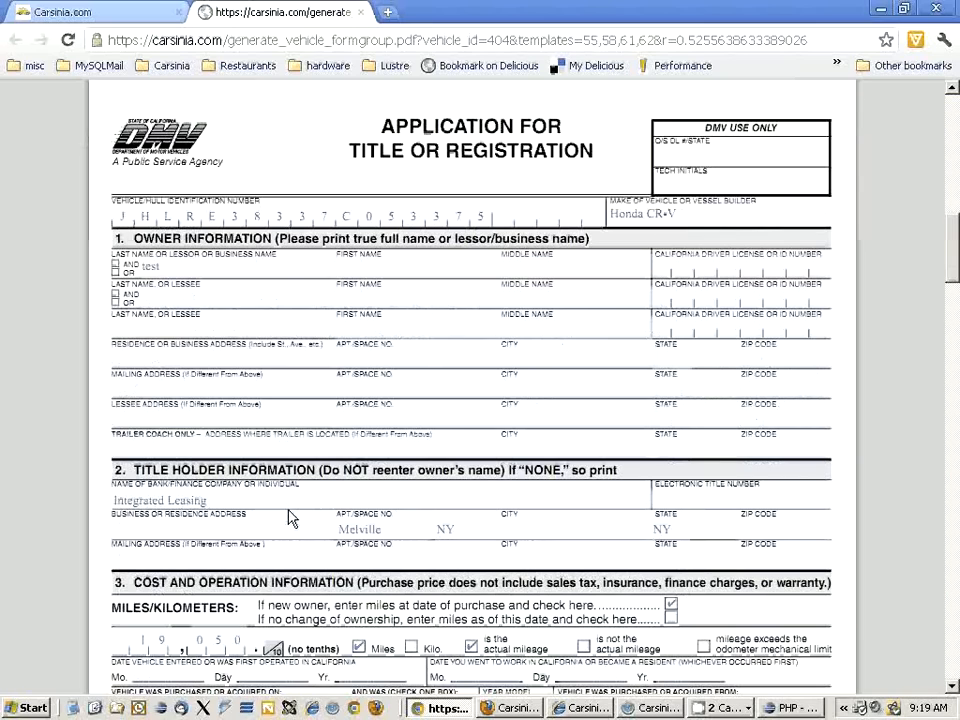
pyautogui.click(164, 330)
# Review the Lien Satisfied/Title Holder Release and Power of Attorney pages, and close the generated document
pyautogui.scroll(-20, 210, 420)
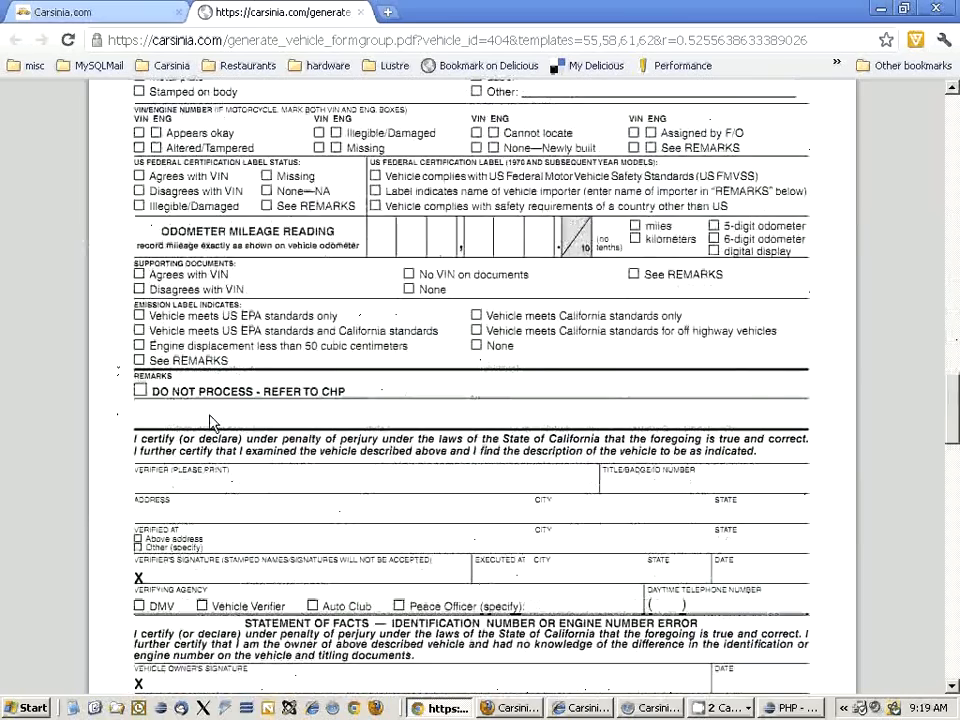
pyautogui.scroll(-3, 210, 420)
pyautogui.scroll(-5, 210, 420)
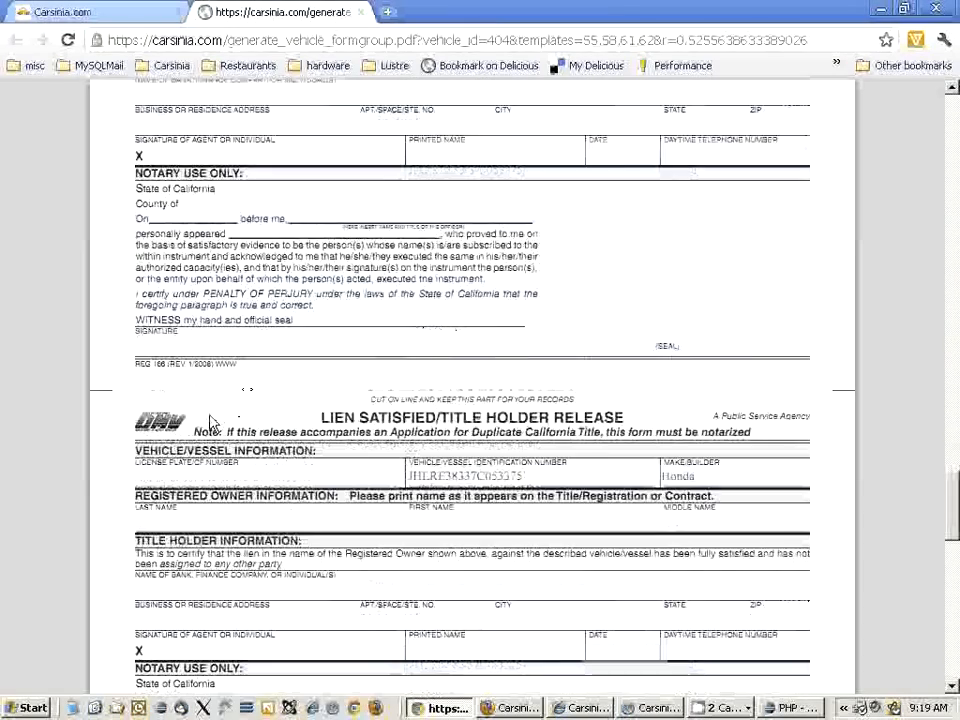
pyautogui.scroll(4, 210, 420)
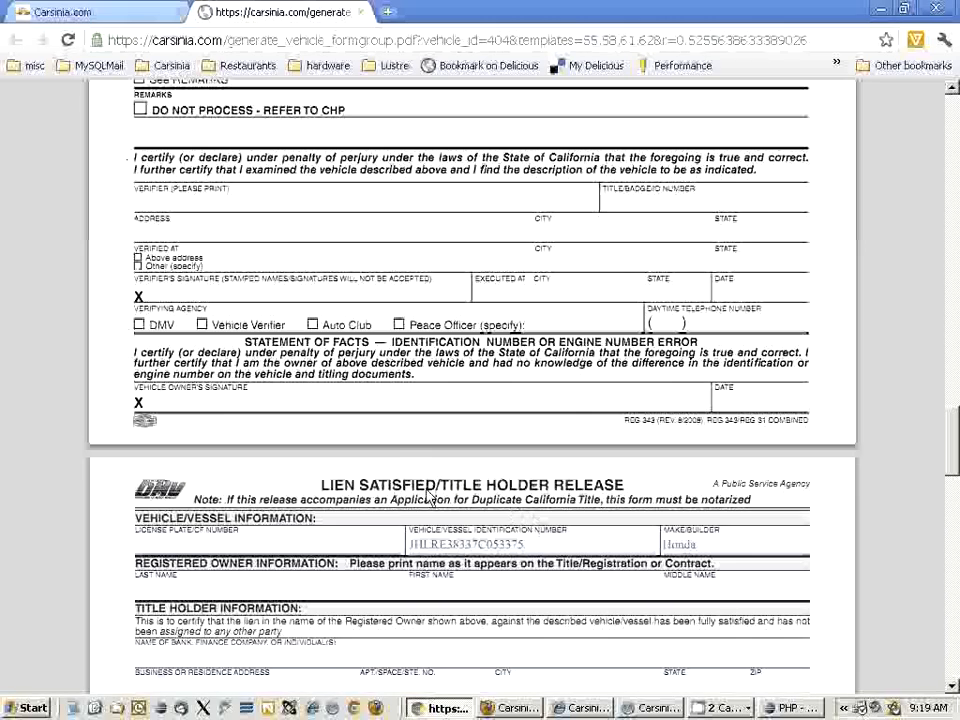
pyautogui.scroll(-9, 337, 497)
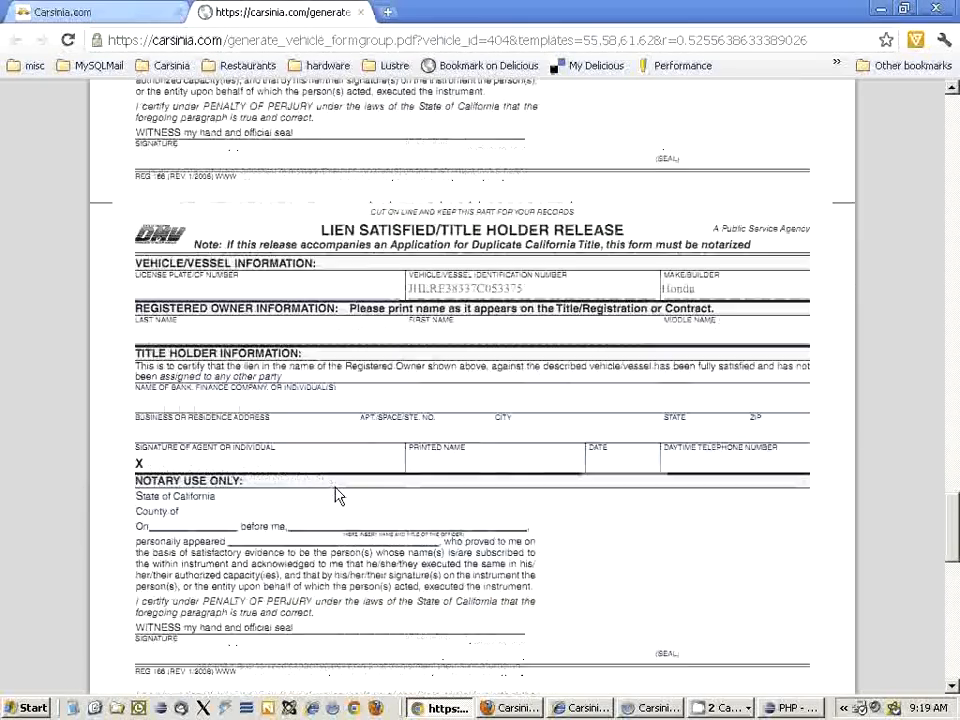
pyautogui.scroll(-4, 335, 495)
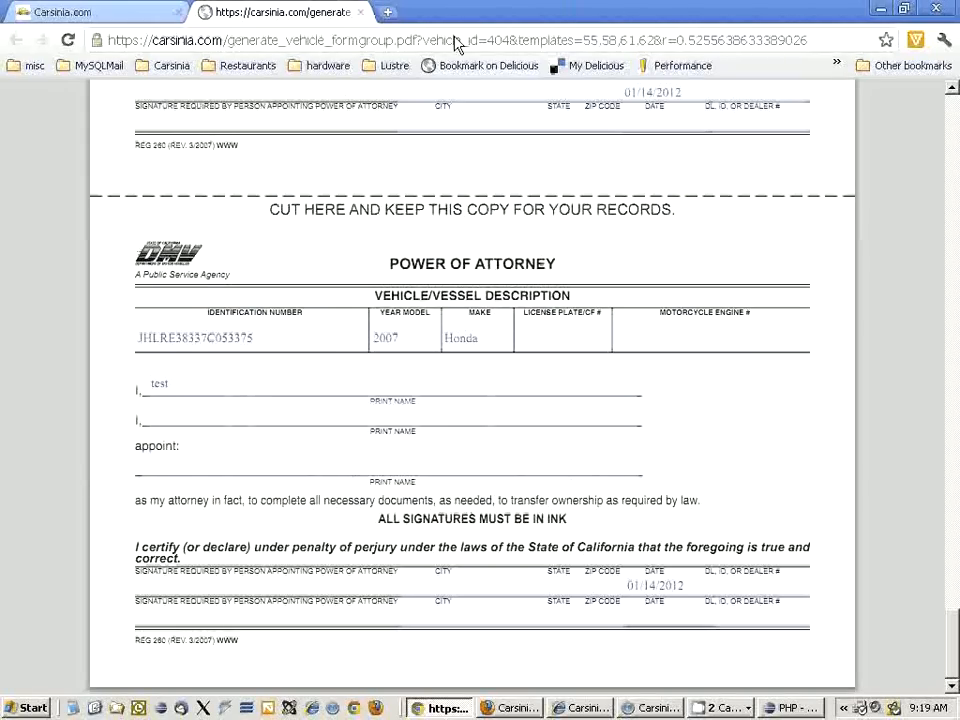
pyautogui.middleClick(272, 10)
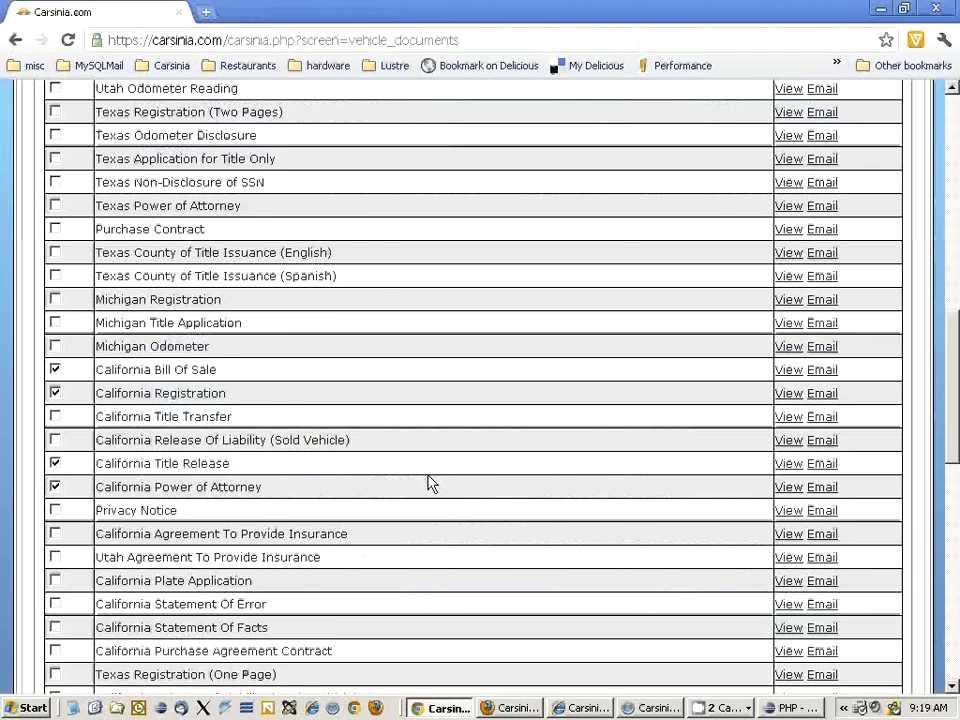
# Open the email dialog for the selected forms, look at its recipient and subject fields, and cancel it
pyautogui.scroll(-8, 428, 483)
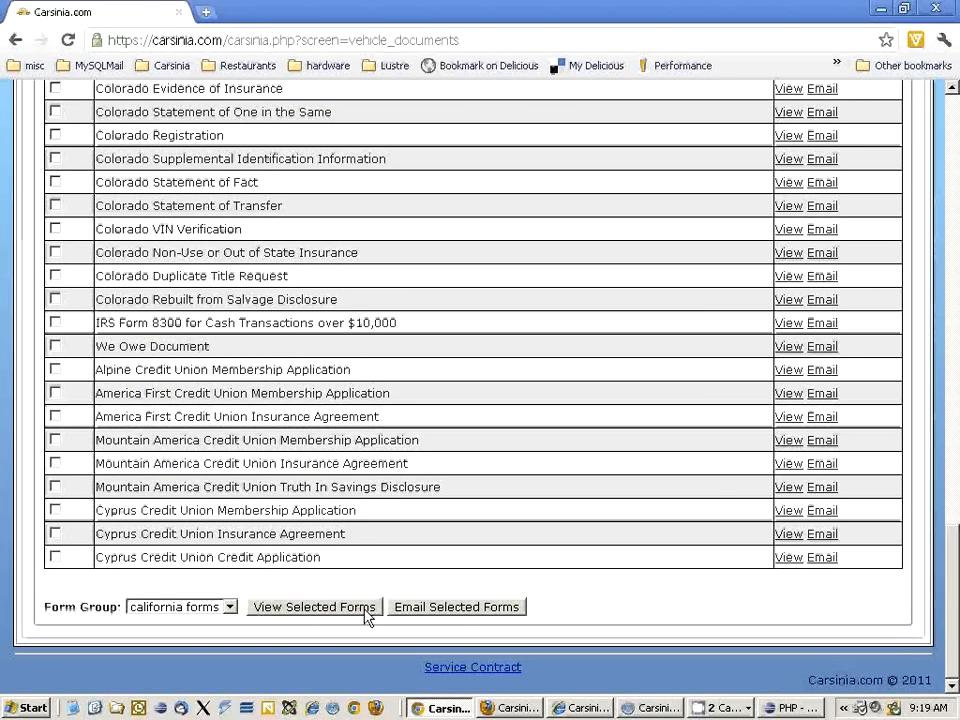
pyautogui.click(421, 607)
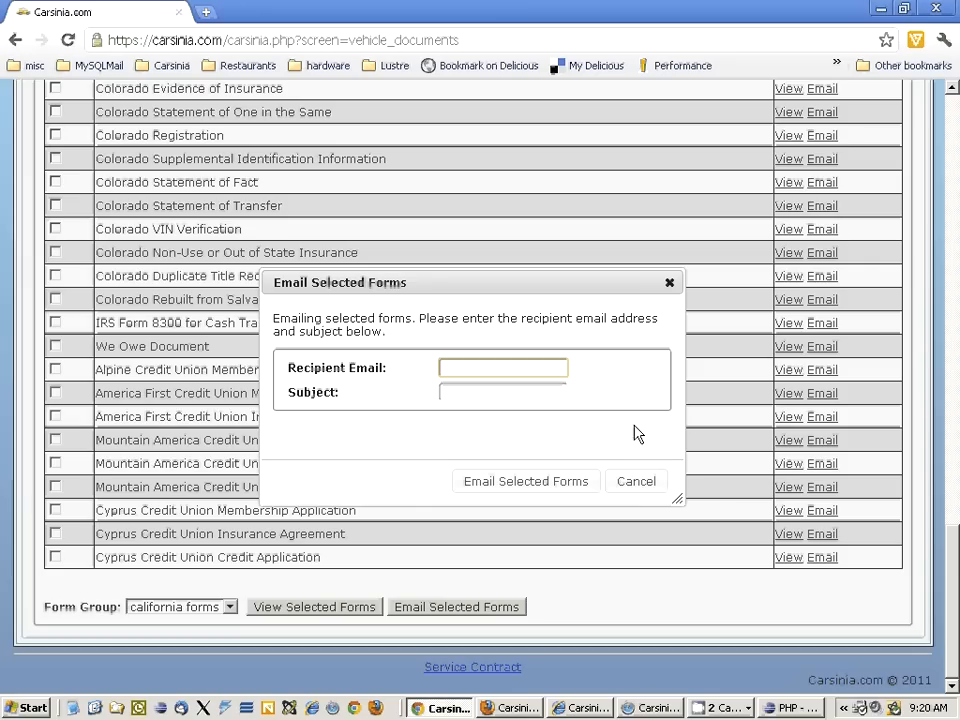
pyautogui.click(462, 398)
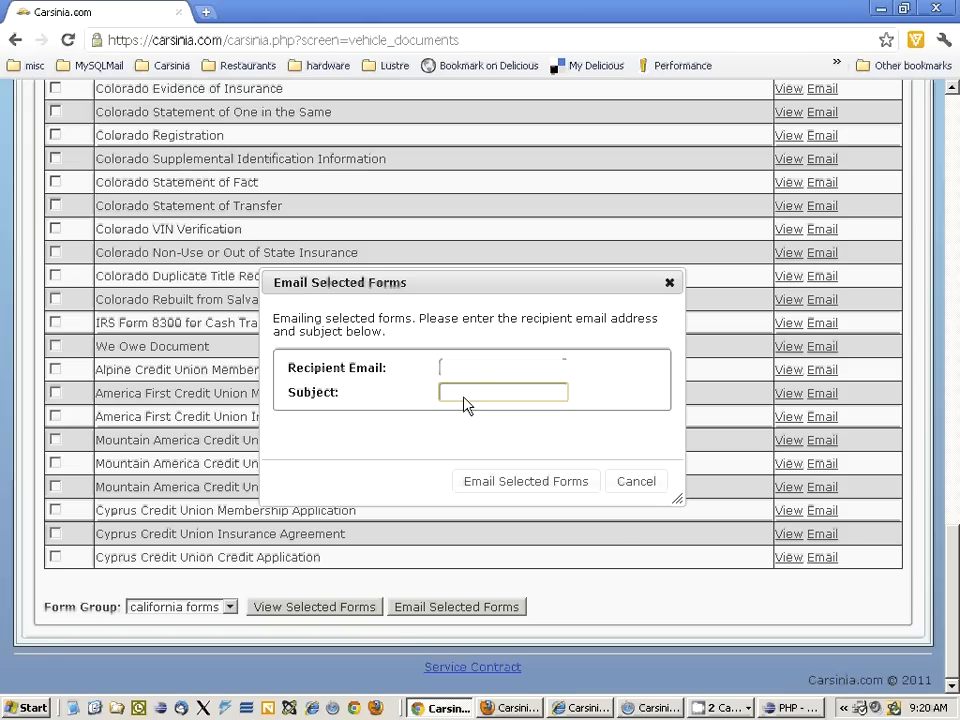
pyautogui.click(649, 489)
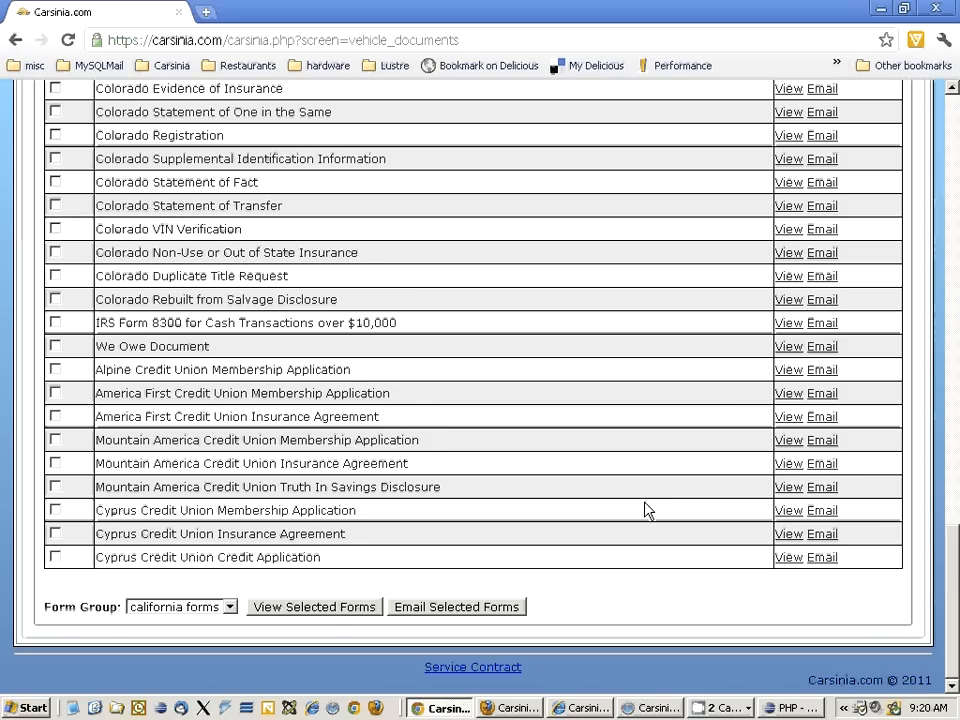
# Highlight the California Bill Of Sale, Registration, Power of Attorney and Title Release entries in the vehicle's forms list
pyautogui.scroll(2, 446, 518)
pyautogui.scroll(3, 446, 518)
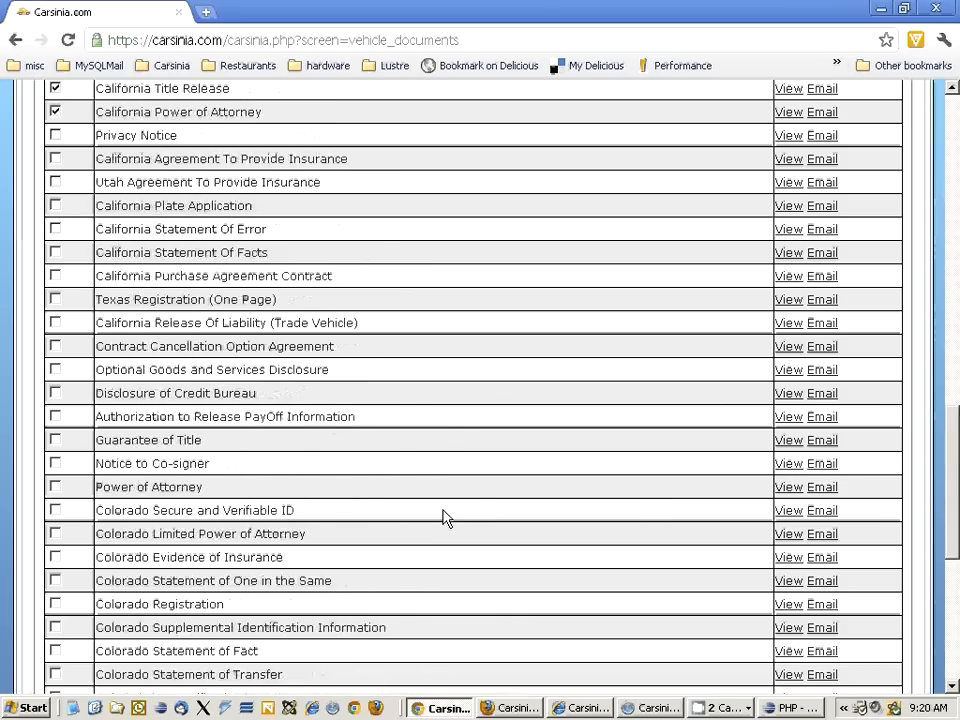
pyautogui.scroll(3, 443, 516)
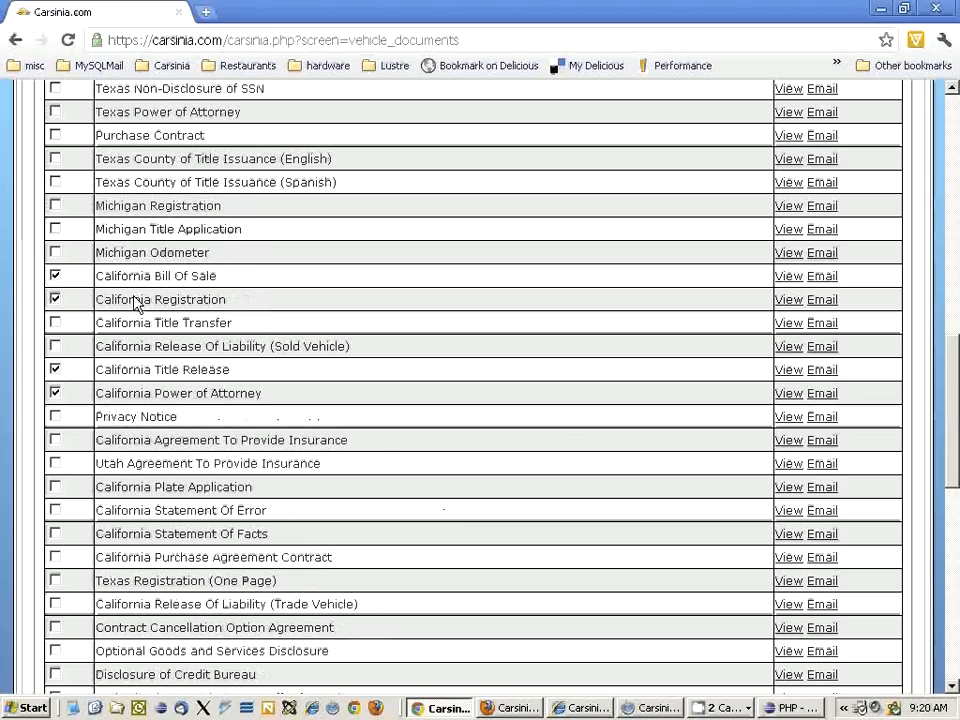
pyautogui.moveTo(217, 276); pyautogui.dragTo(100, 288)
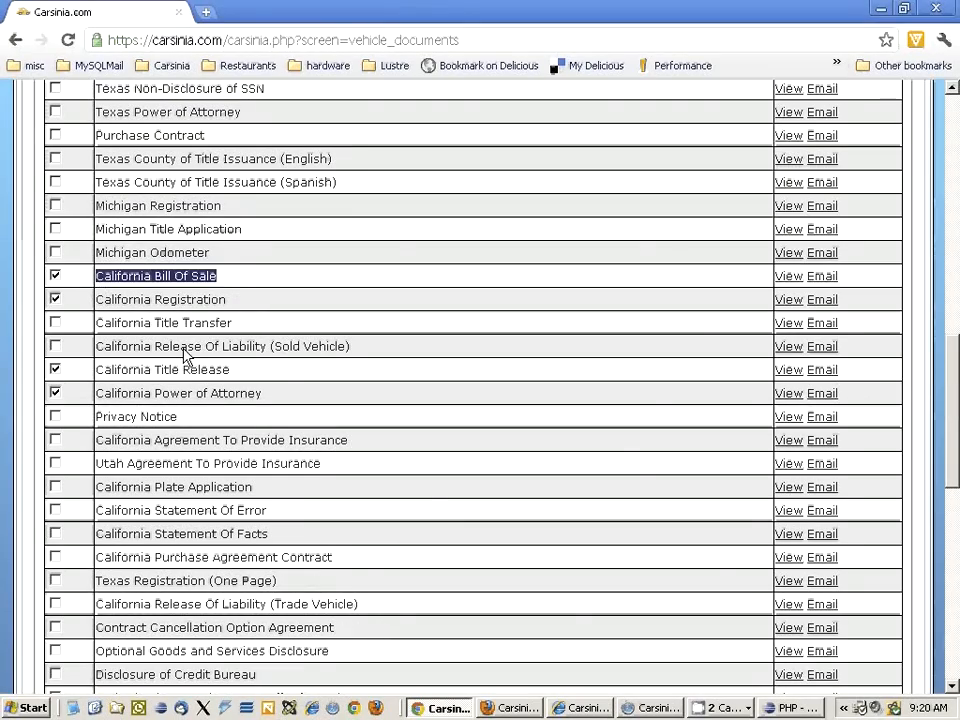
pyautogui.moveTo(227, 299); pyautogui.dragTo(160, 300)
pyautogui.moveTo(234, 327); pyautogui.dragTo(268, 350)
pyautogui.moveTo(161, 394); pyautogui.dragTo(325, 391)
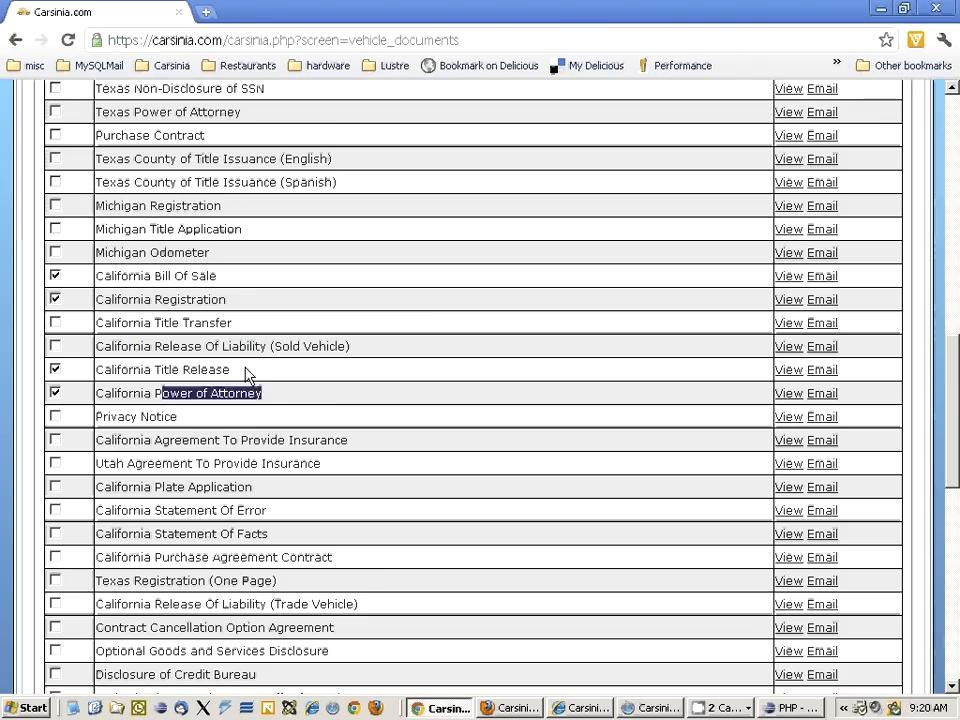
pyautogui.moveTo(244, 372); pyautogui.dragTo(144, 372)
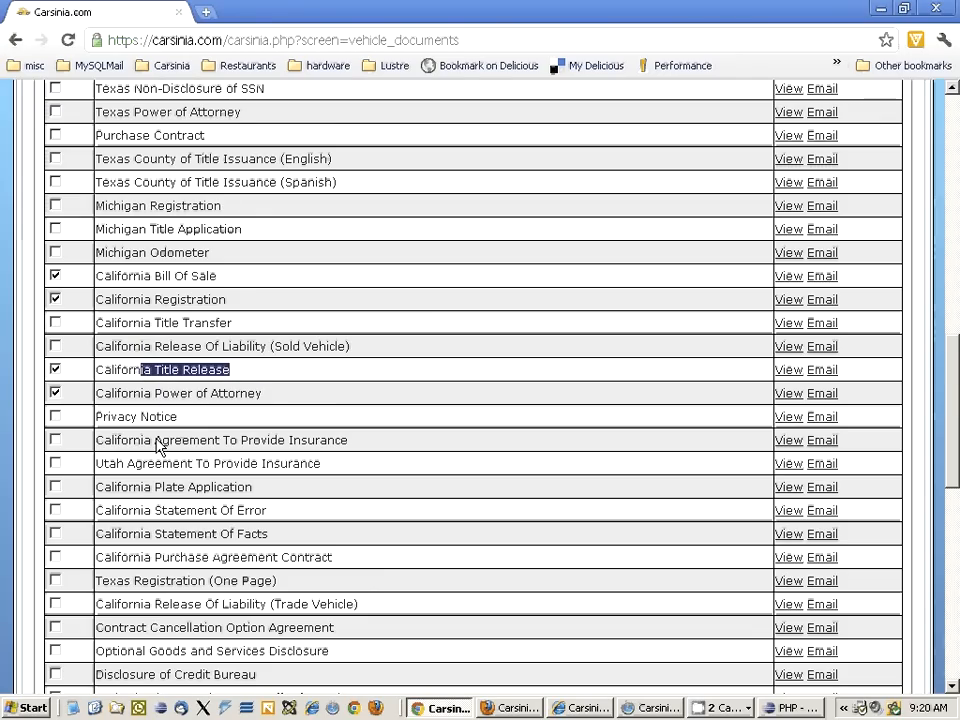
# View the pre-filled California Agreement To Provide Insurance, read through it, and close it
pyautogui.click(789, 442)
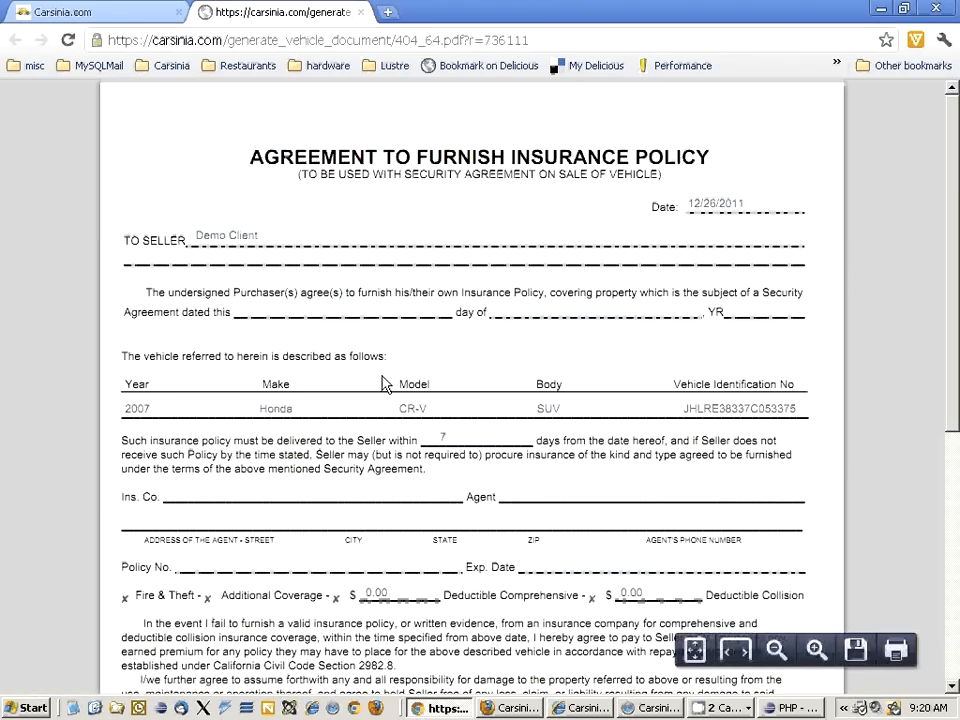
pyautogui.scroll(-5, 390, 380)
pyautogui.scroll(5, 385, 385)
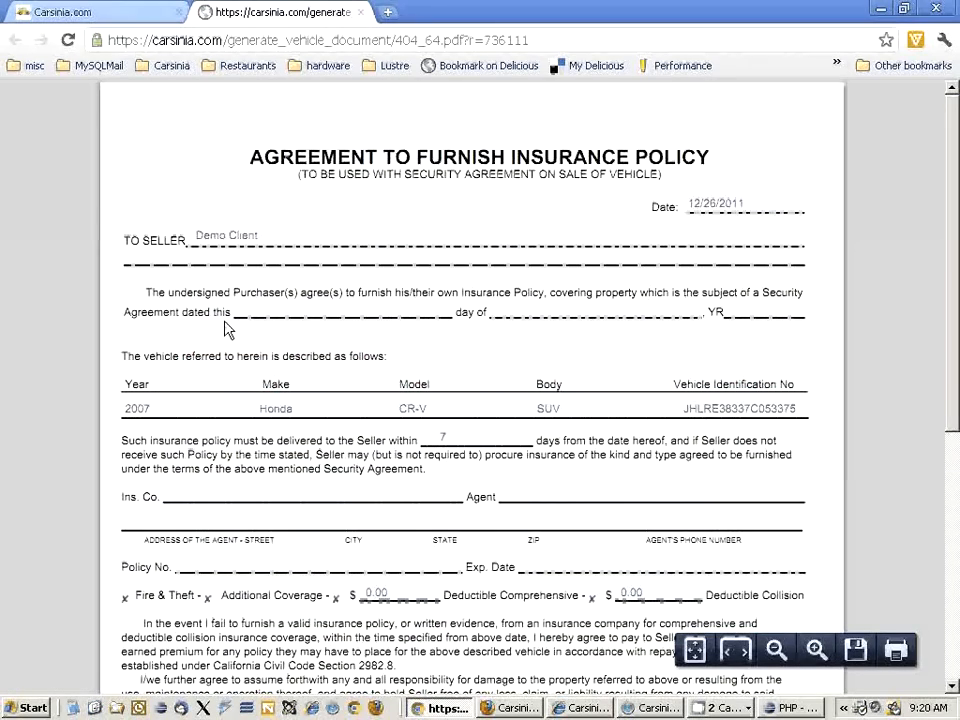
pyautogui.scroll(-3, 238, 509)
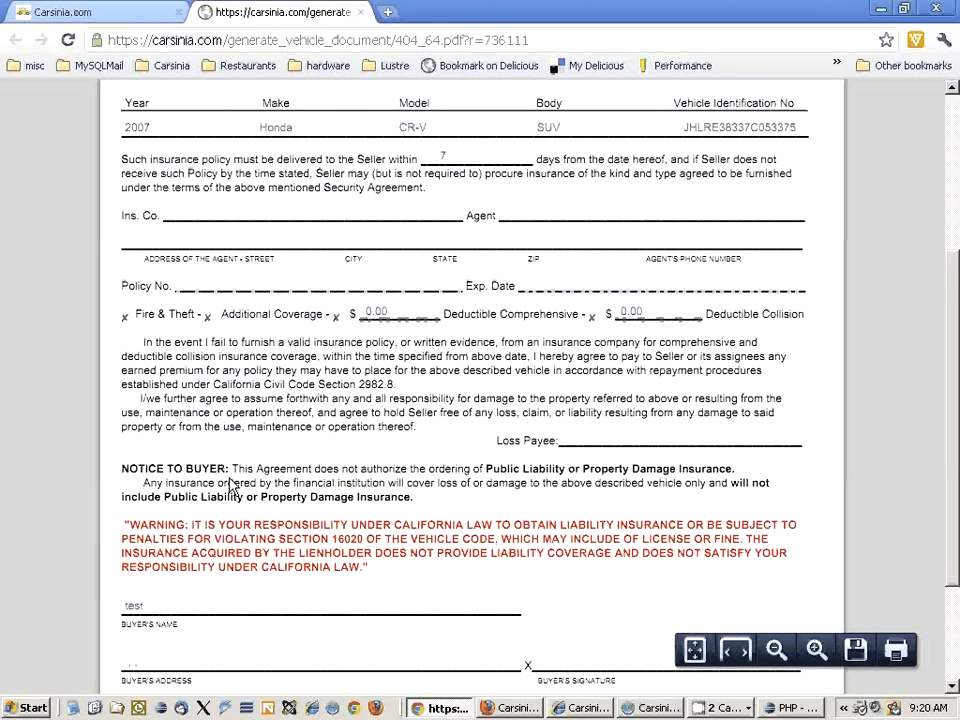
pyautogui.click(362, 13)
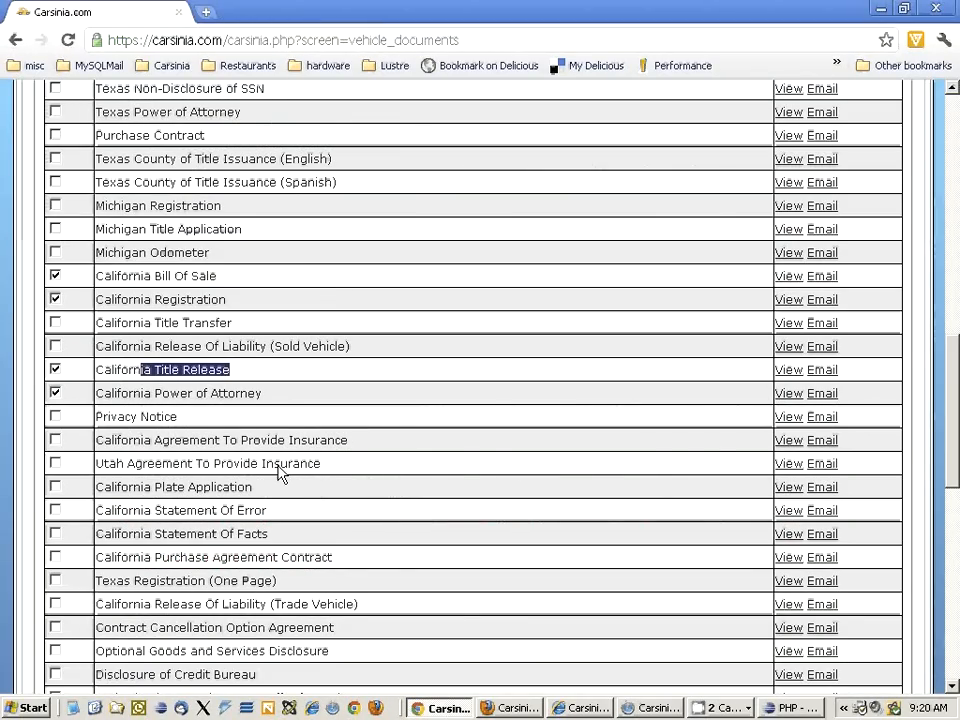
# View the pre-filled Utah Agreement To Provide Insurance, read through it, and close it
pyautogui.click(797, 467)
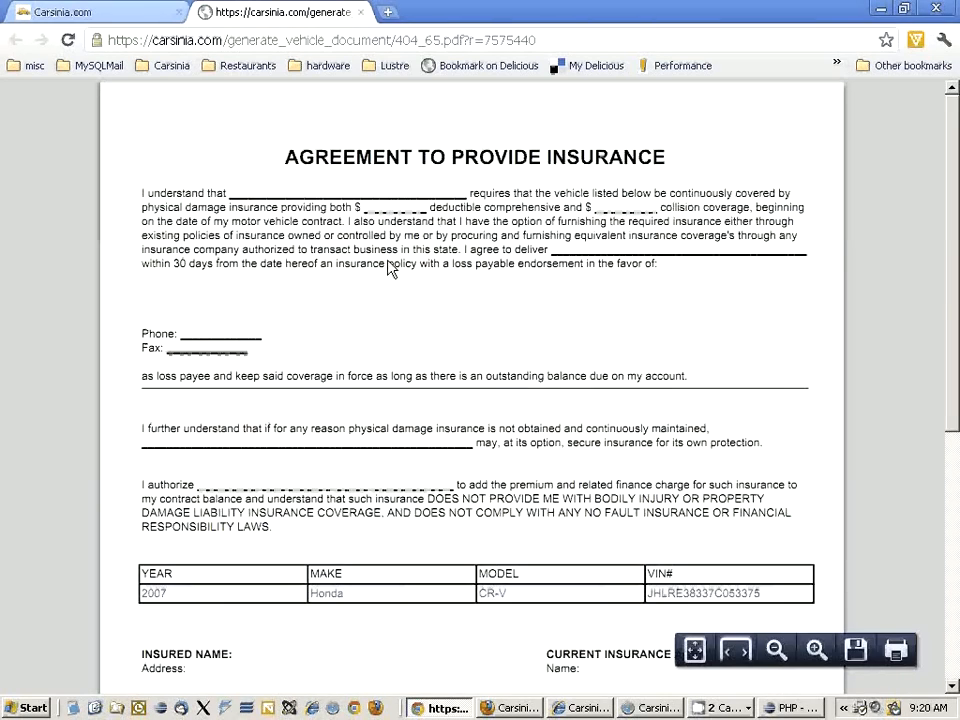
pyautogui.scroll(-3, 390, 268)
pyautogui.scroll(-2, 390, 268)
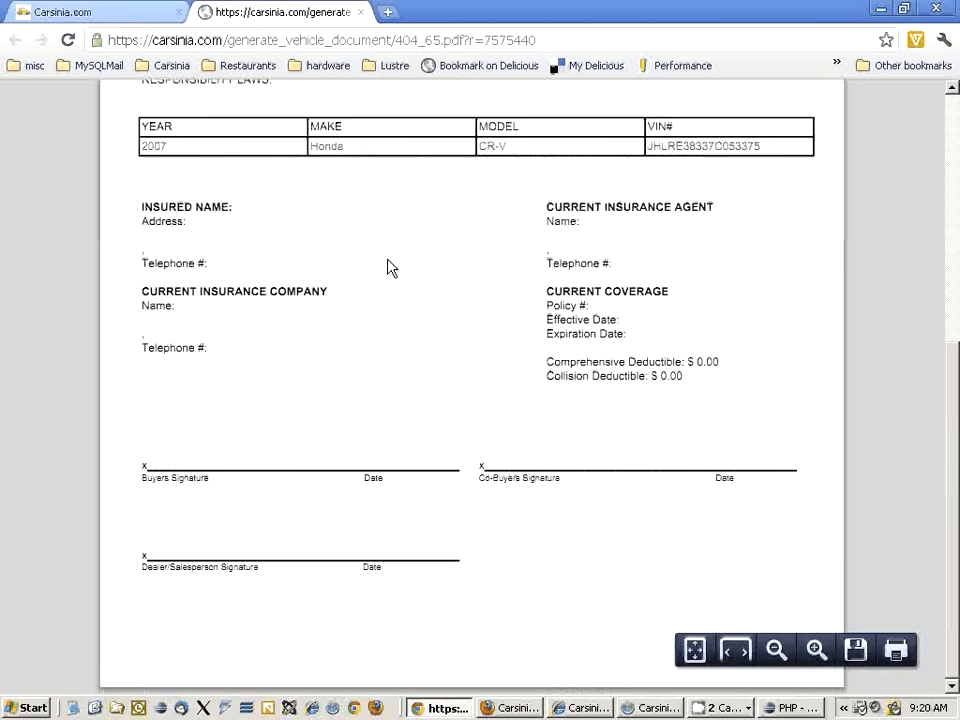
pyautogui.scroll(5, 390, 268)
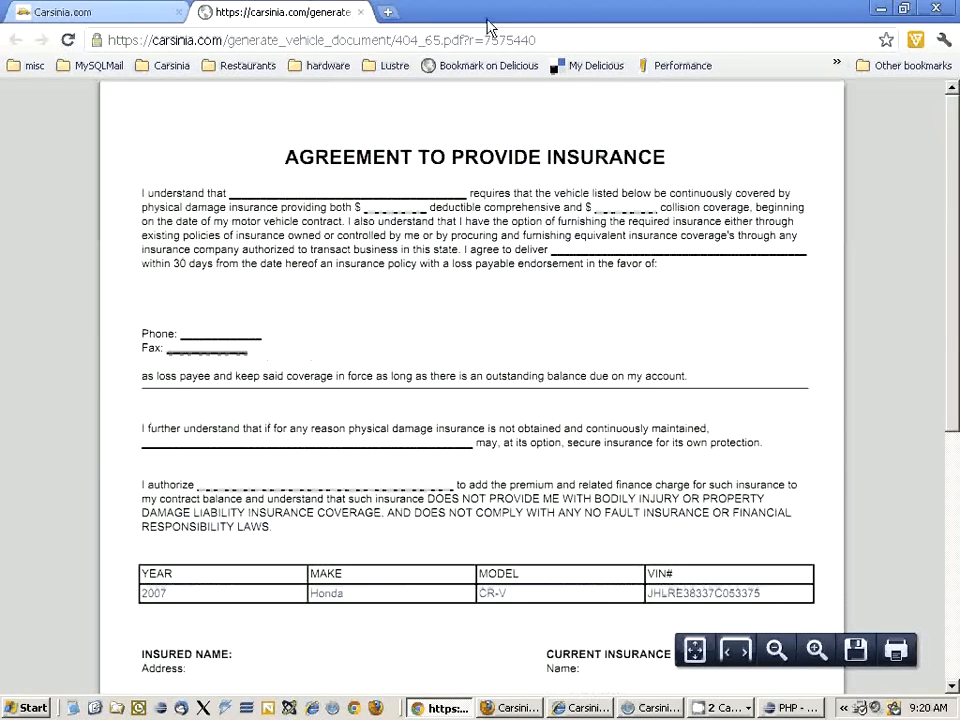
pyautogui.click(364, 13)
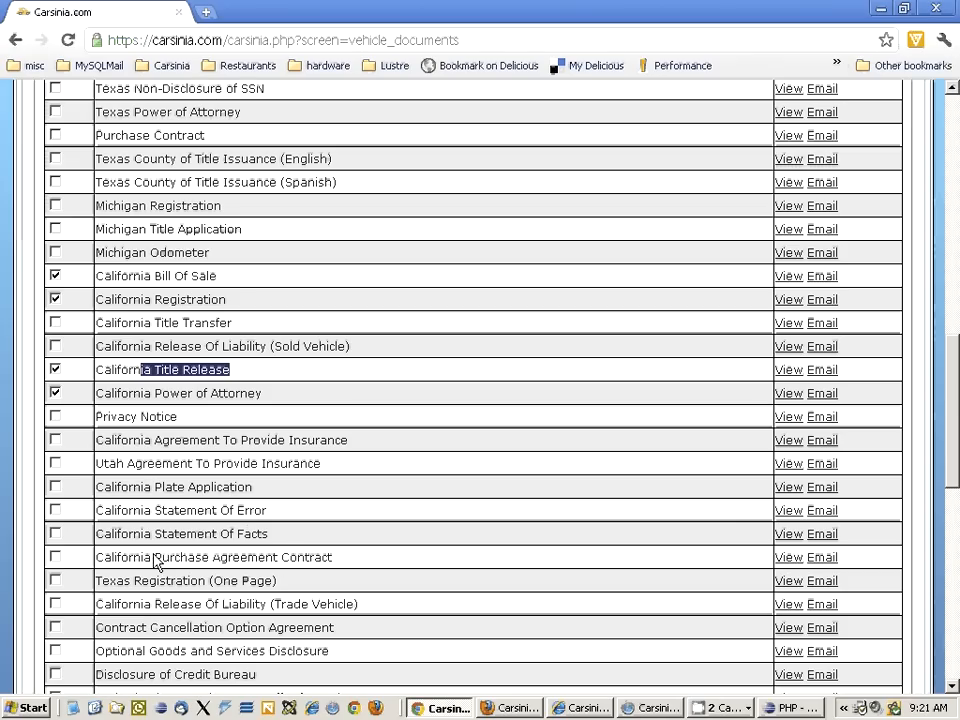
# View the vehicle's pre-filled California Purchase Agreement Contract, read through its pages, and close it
pyautogui.doubleClick(303, 568)
pyautogui.moveTo(285, 568); pyautogui.dragTo(101, 566)
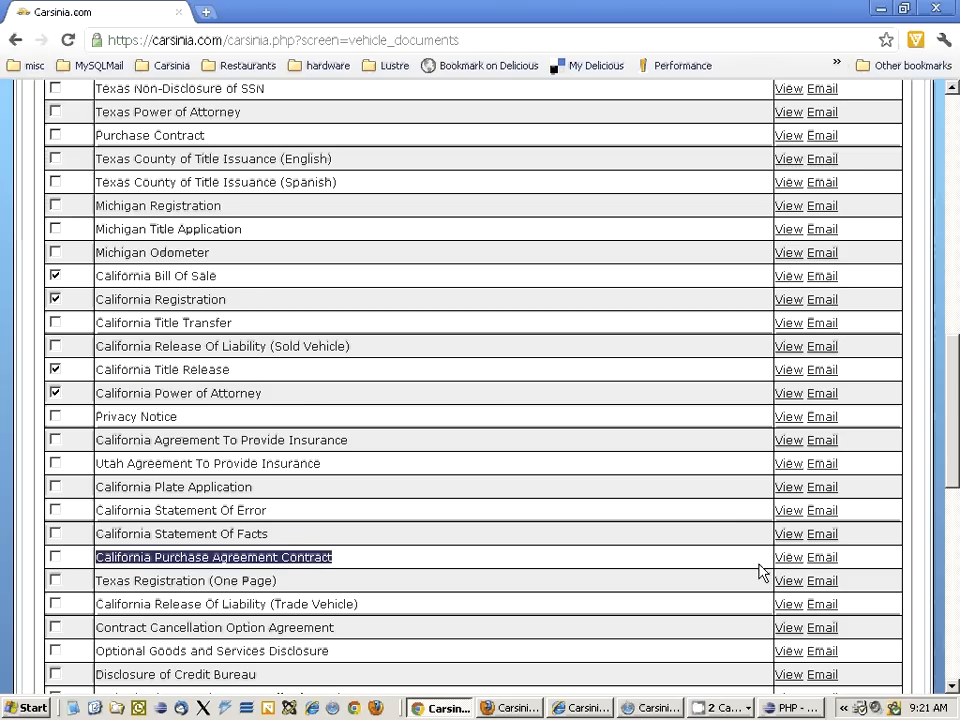
pyautogui.click(791, 564)
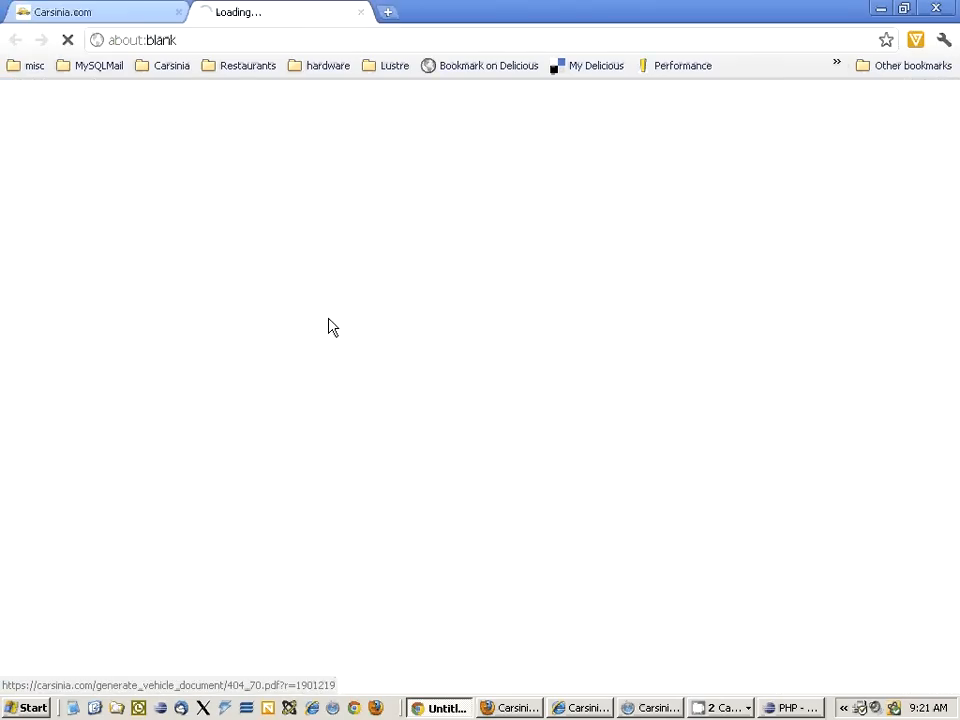
pyautogui.scroll(-10, 330, 328)
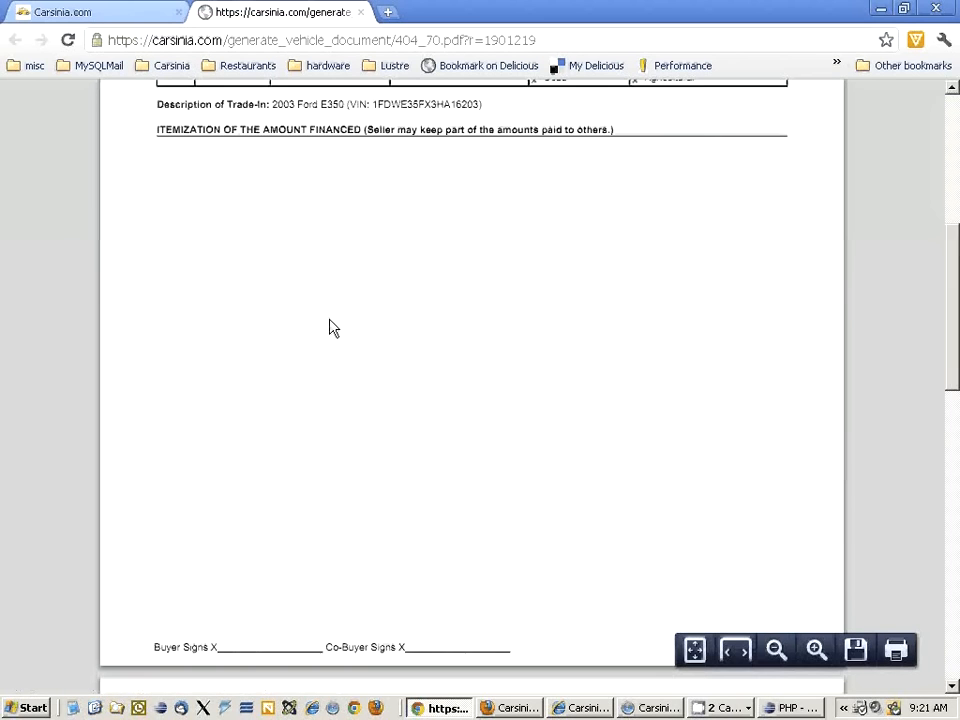
pyautogui.scroll(-5, 331, 326)
pyautogui.scroll(15, 330, 320)
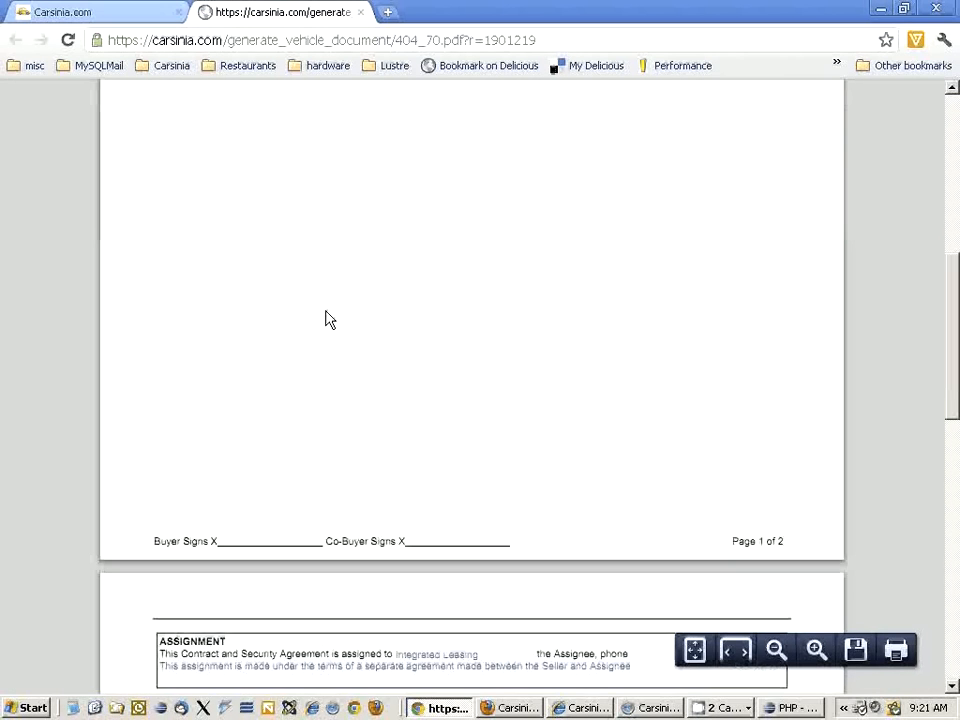
pyautogui.hotkey('alt', 'Tab')
pyautogui.hotkey('alt', 'Tab')
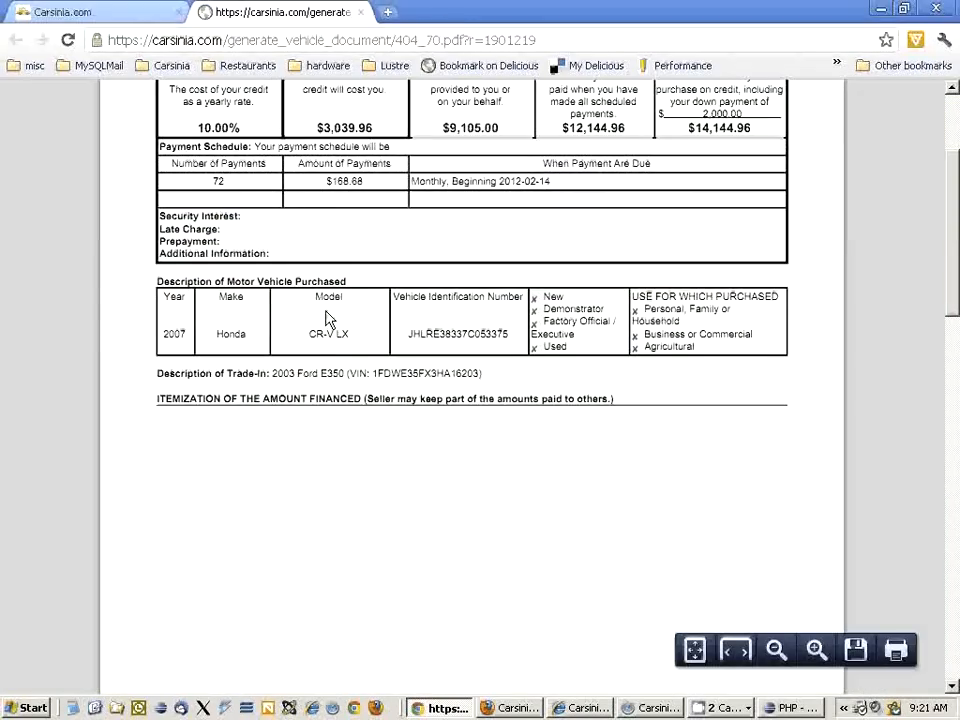
pyautogui.click(361, 12)
# Switch to the deal's forms list in Internet Explorer and view the California Purchase Agreement (Insurance N/A), examining its first two pages
pyautogui.hotkey('alt', 'Tab')
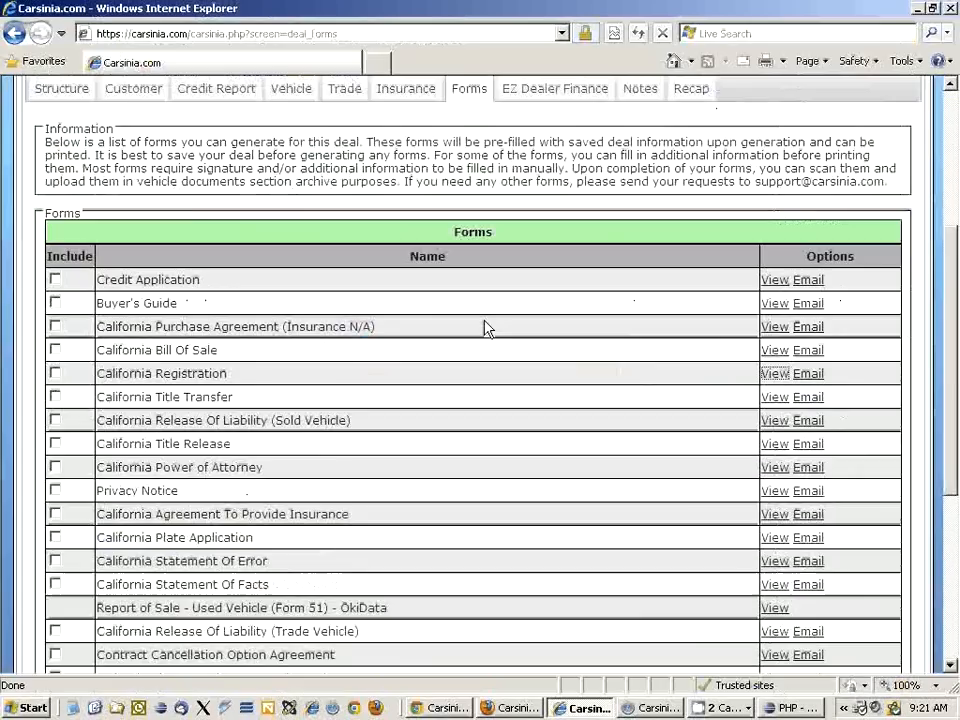
pyautogui.scroll(-3, 500, 337)
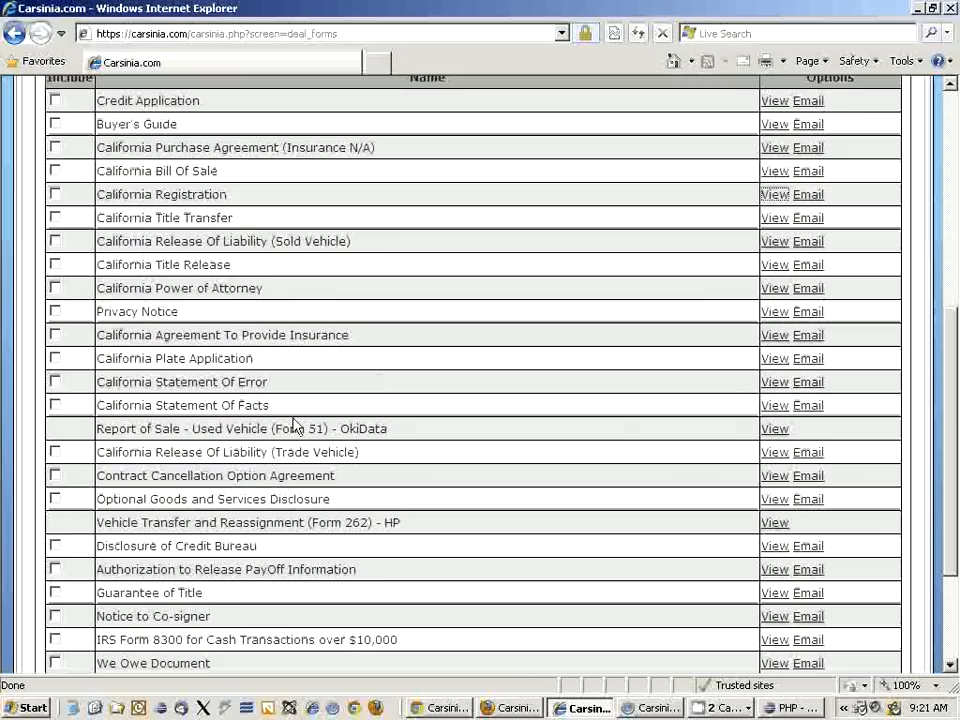
pyautogui.click(784, 150)
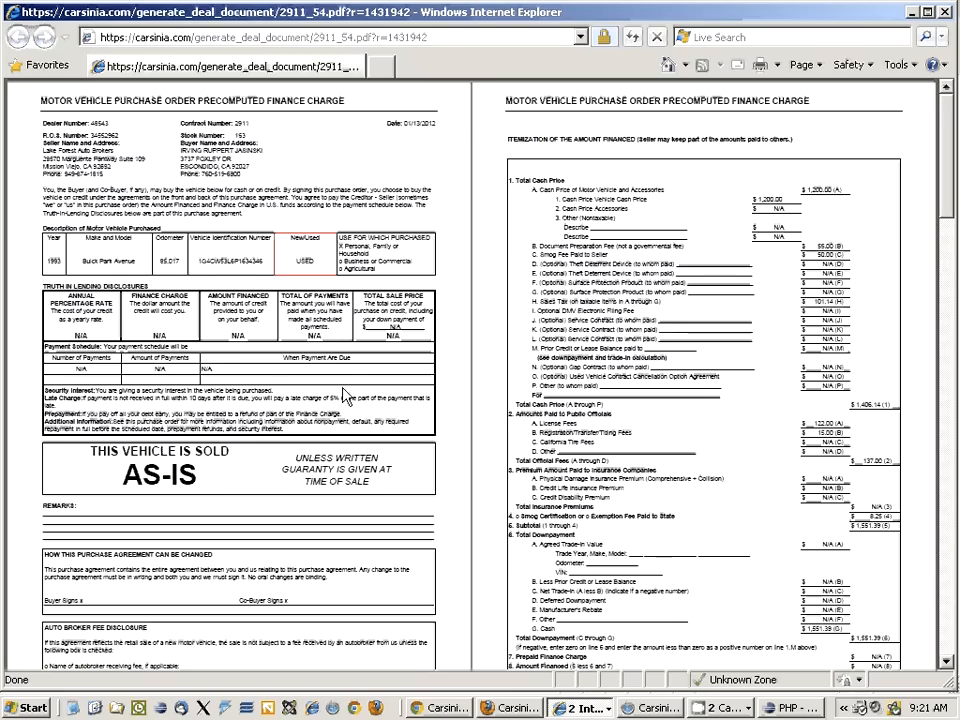
pyautogui.scroll(-1, 343, 396)
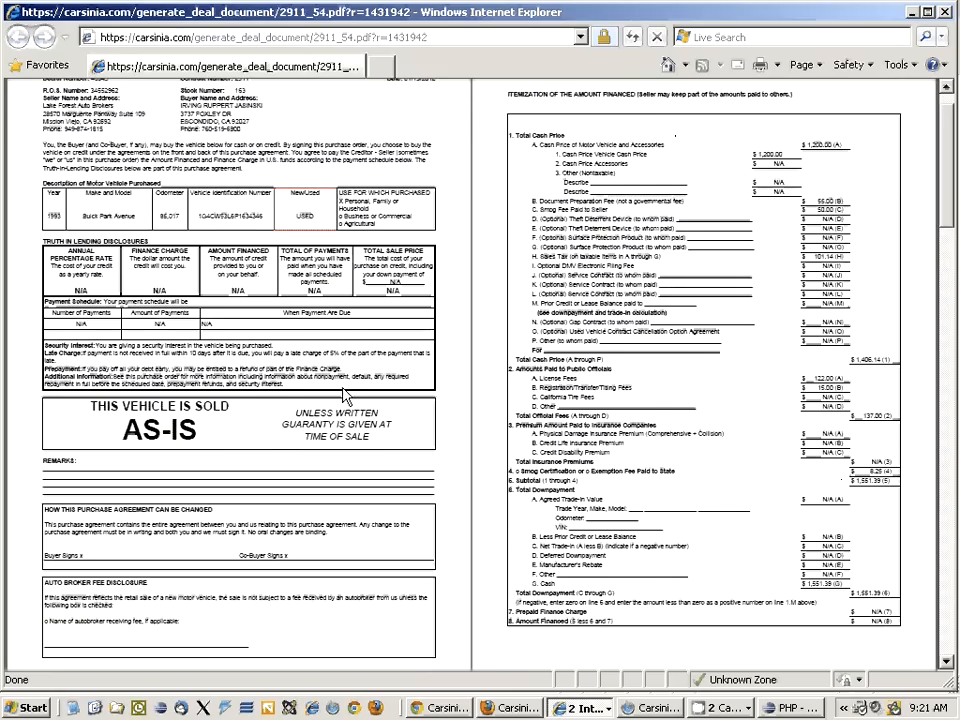
pyautogui.scroll(-1, 343, 396)
pyautogui.scroll(-1, 343, 396)
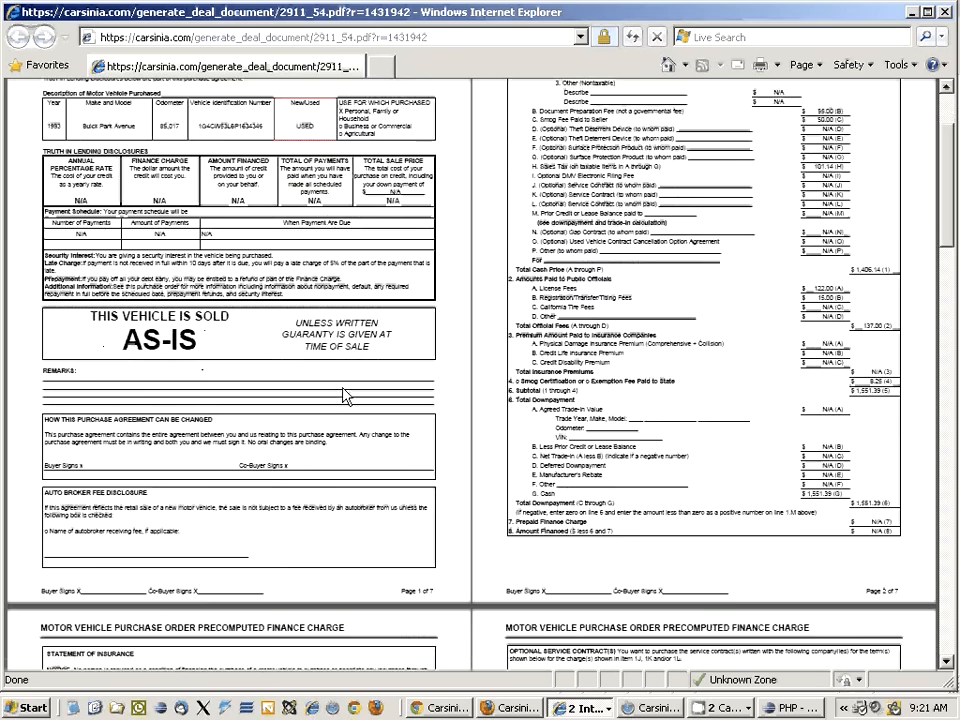
pyautogui.scroll(1, 343, 396)
pyautogui.scroll(2, 575, 270)
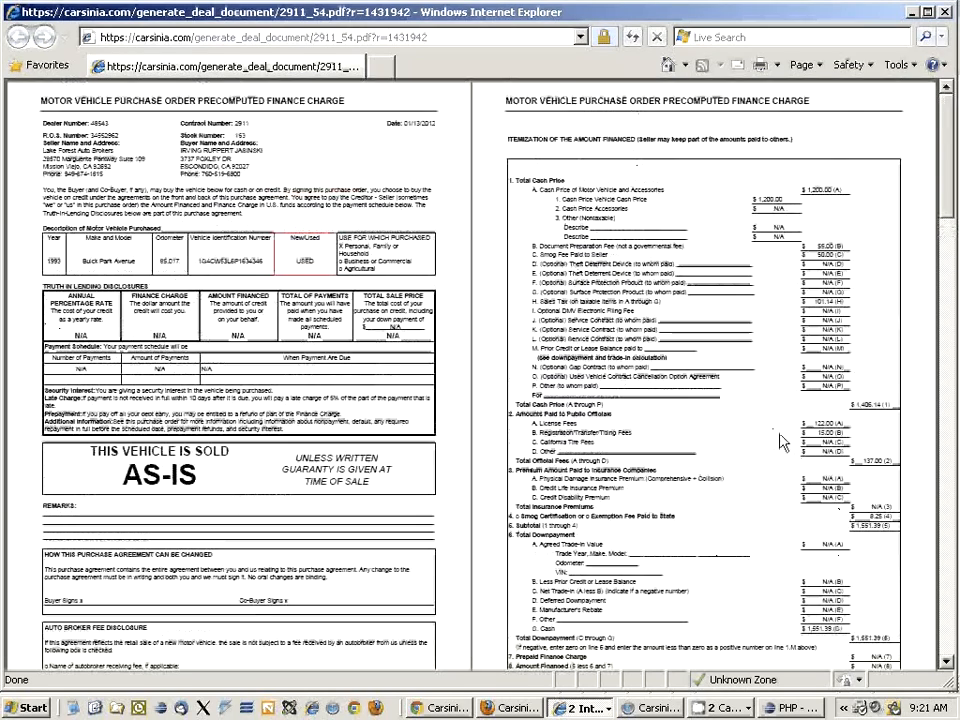
# Read through the rest of the deal's purchase agreement down to its last page
pyautogui.scroll(-1, 721, 531)
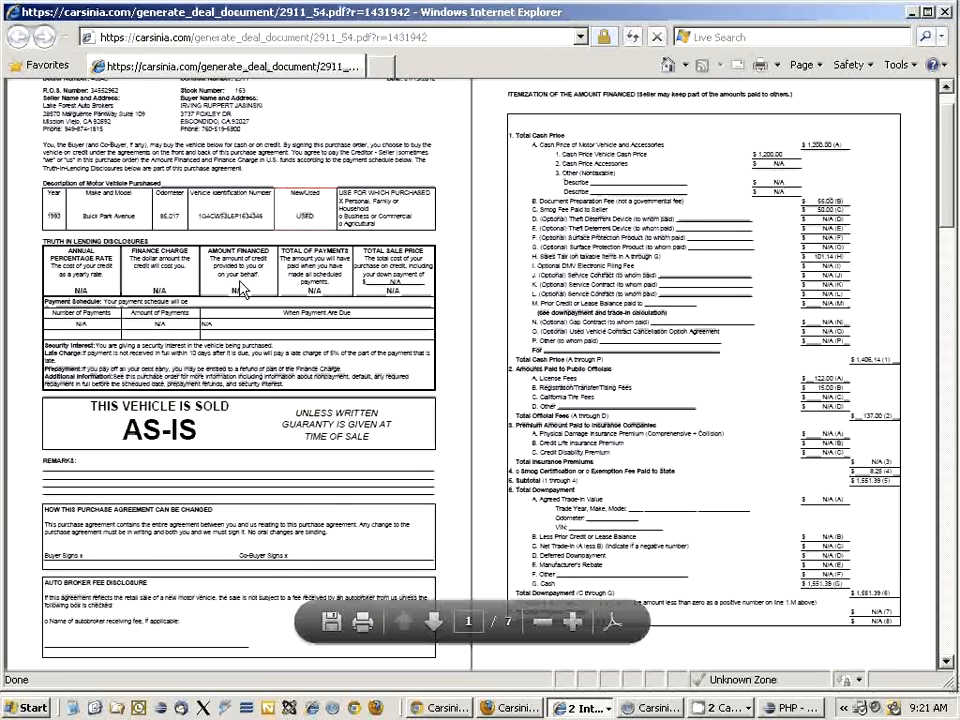
pyautogui.scroll(-10, 340, 500)
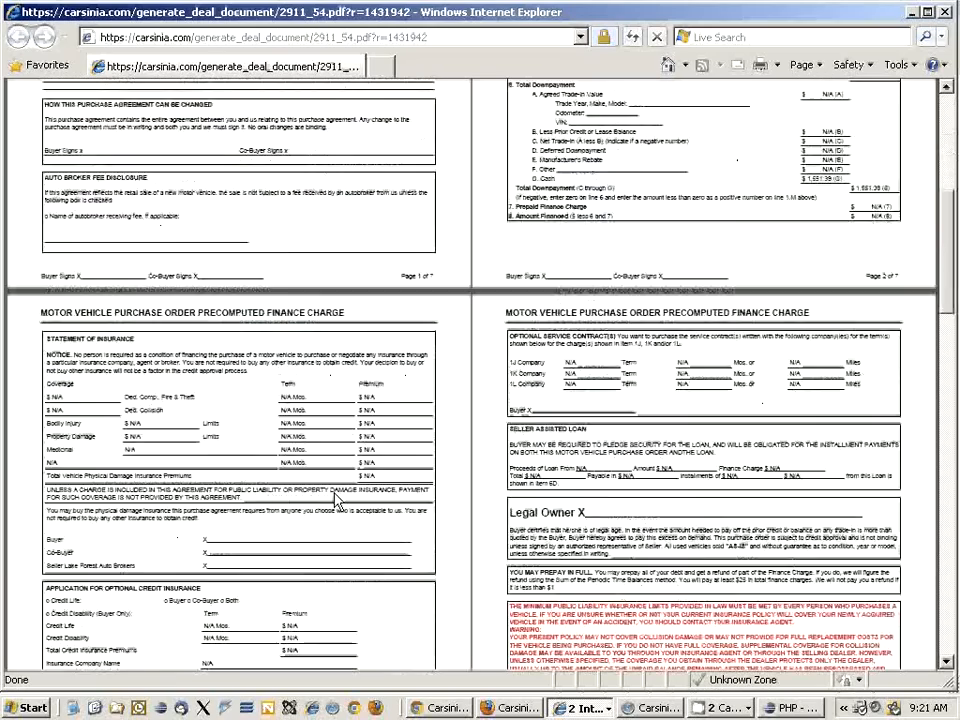
pyautogui.scroll(-7, 338, 500)
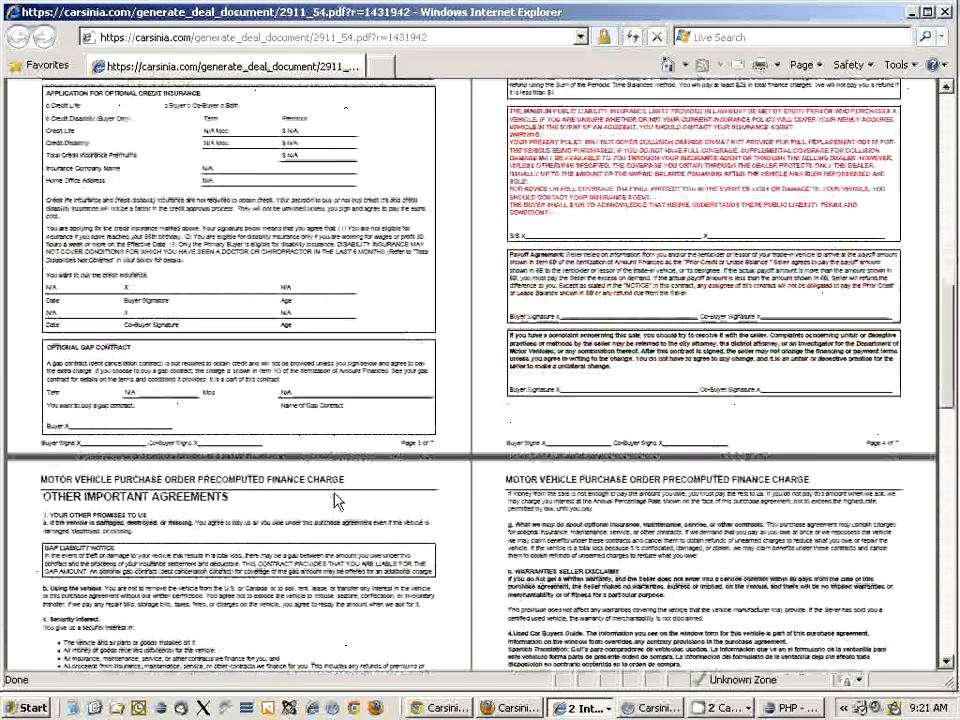
pyautogui.scroll(-8, 338, 500)
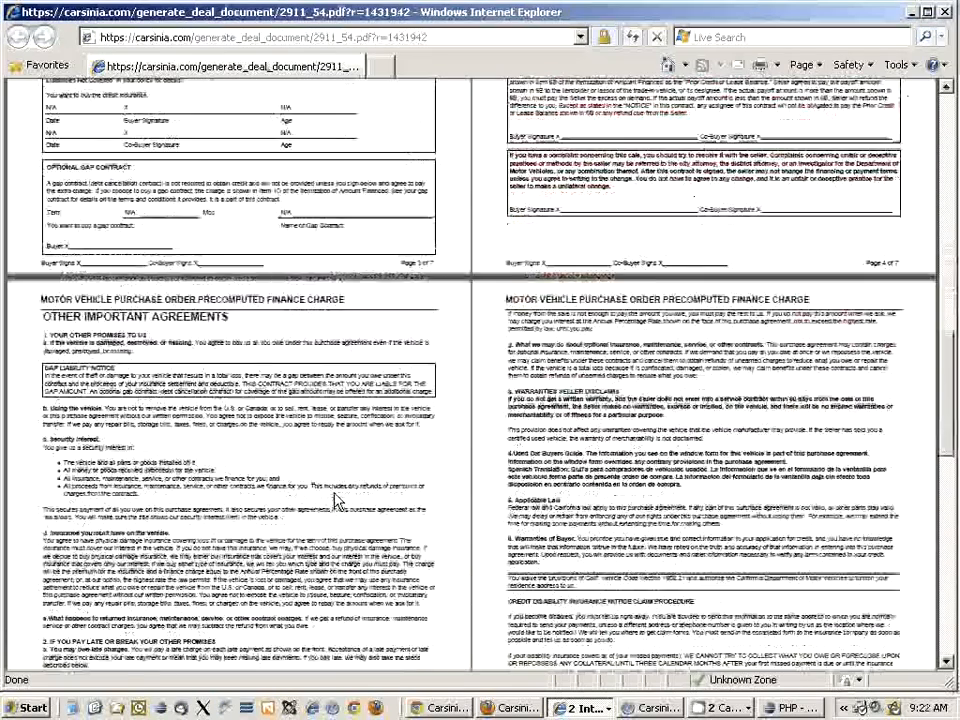
pyautogui.scroll(-15, 338, 502)
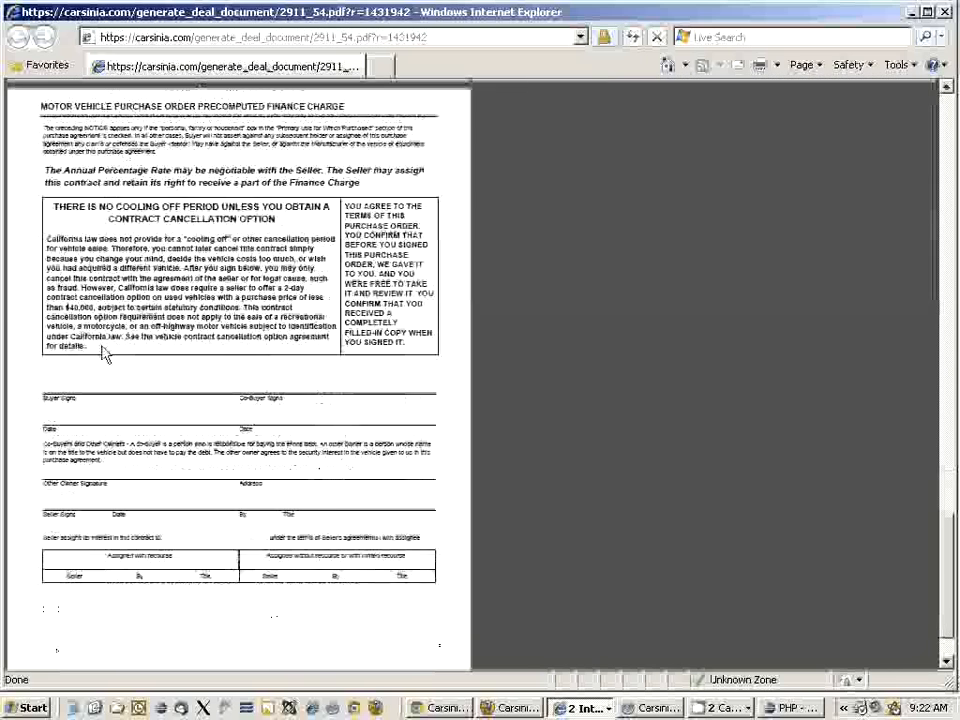
# Highlight the cooling-off notice, the buyer's agreement statement and the Annual Percentage Rate sentence on the agreement's last page
pyautogui.moveTo(90, 358); pyautogui.dragTo(47, 238)
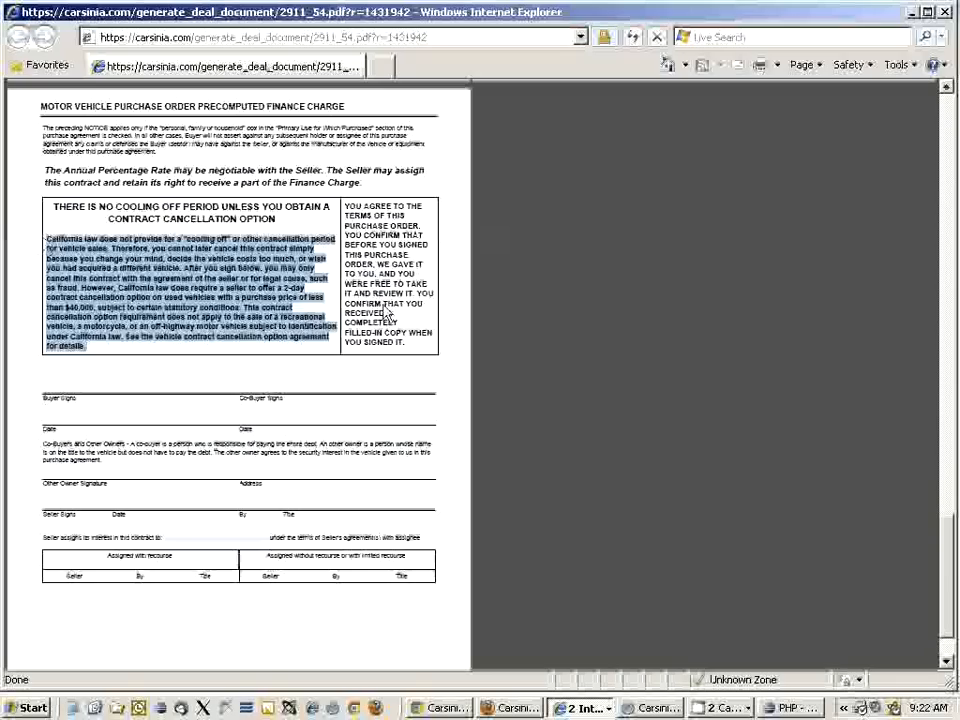
pyautogui.moveTo(405, 342); pyautogui.dragTo(348, 213)
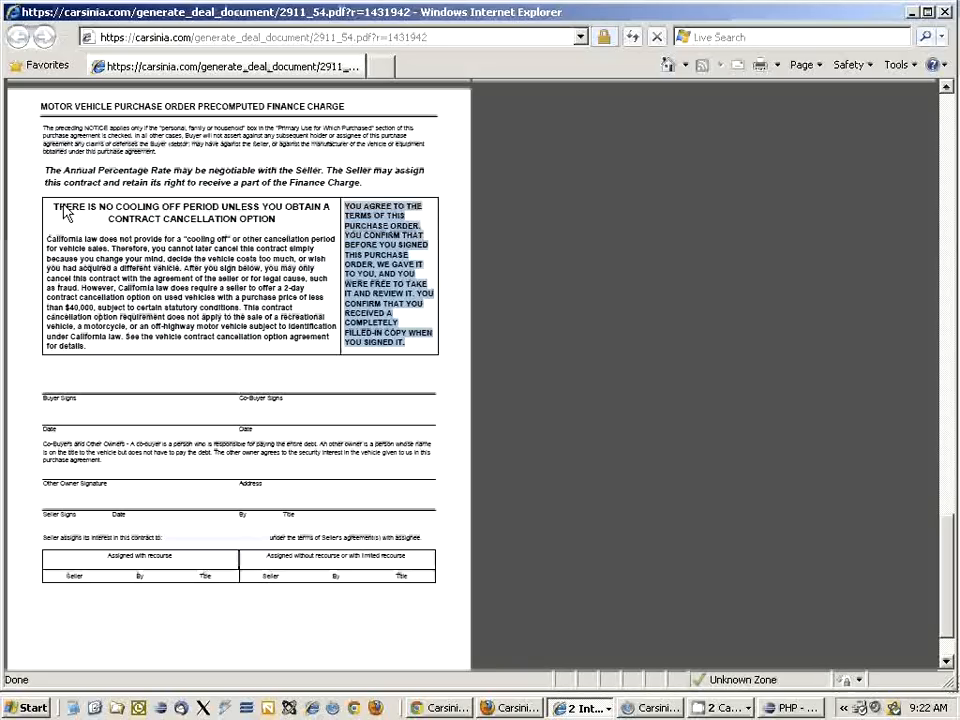
pyautogui.moveTo(55, 207); pyautogui.dragTo(252, 218)
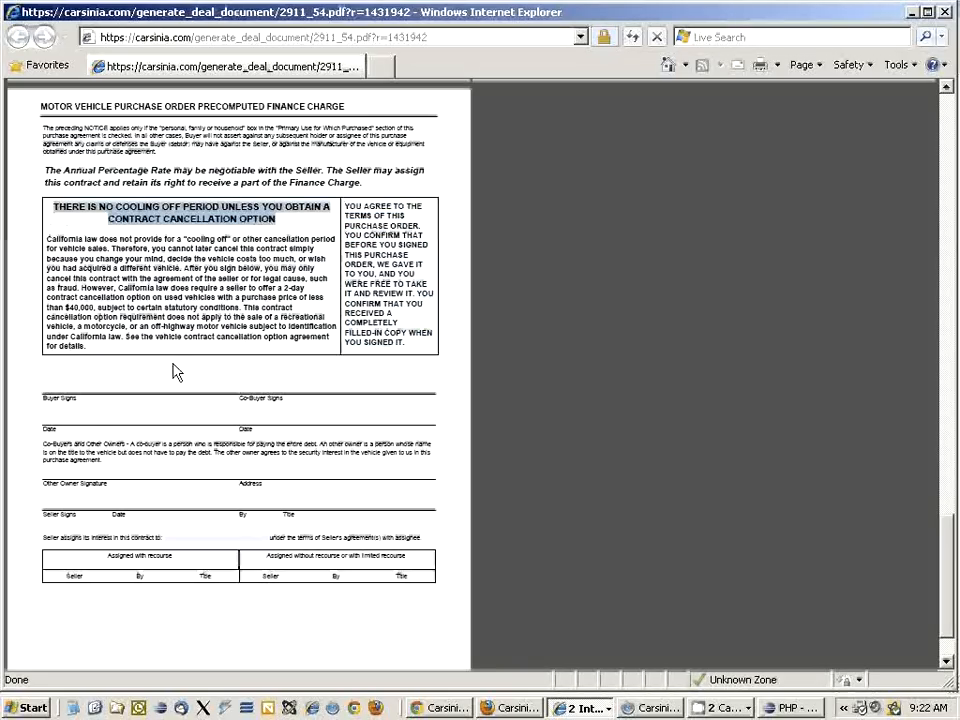
pyautogui.click(348, 215)
pyautogui.moveTo(348, 214); pyautogui.dragTo(444, 354)
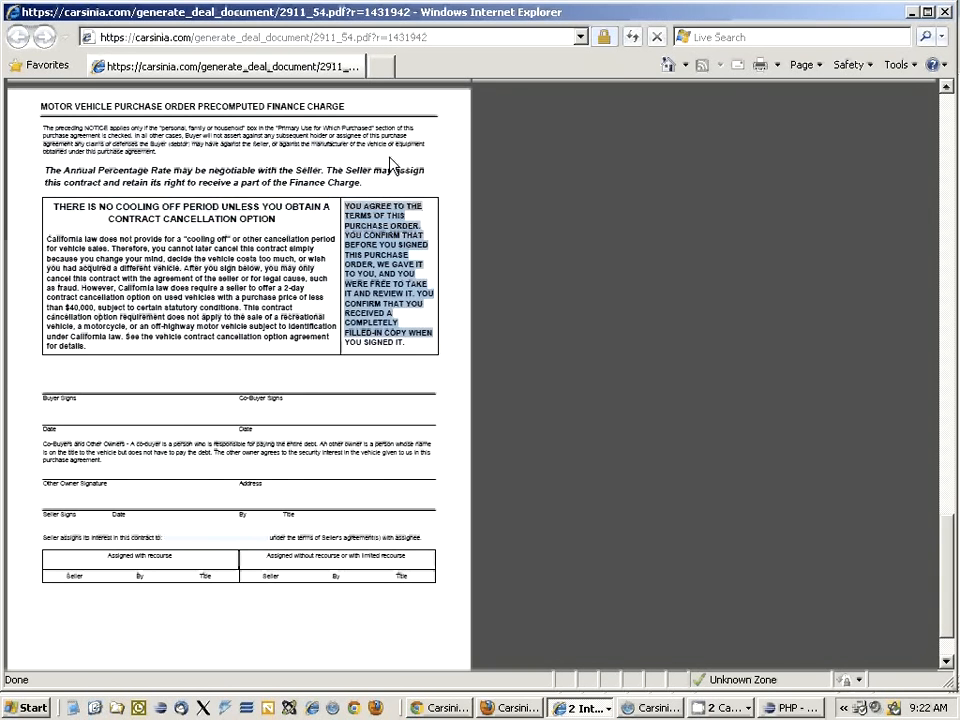
pyautogui.moveTo(392, 172); pyautogui.dragTo(66, 177)
# Review the purchase agreement back towards its first pages, pointing out the red public liability insurance warning on page 4
pyautogui.scroll(3, 250, 250)
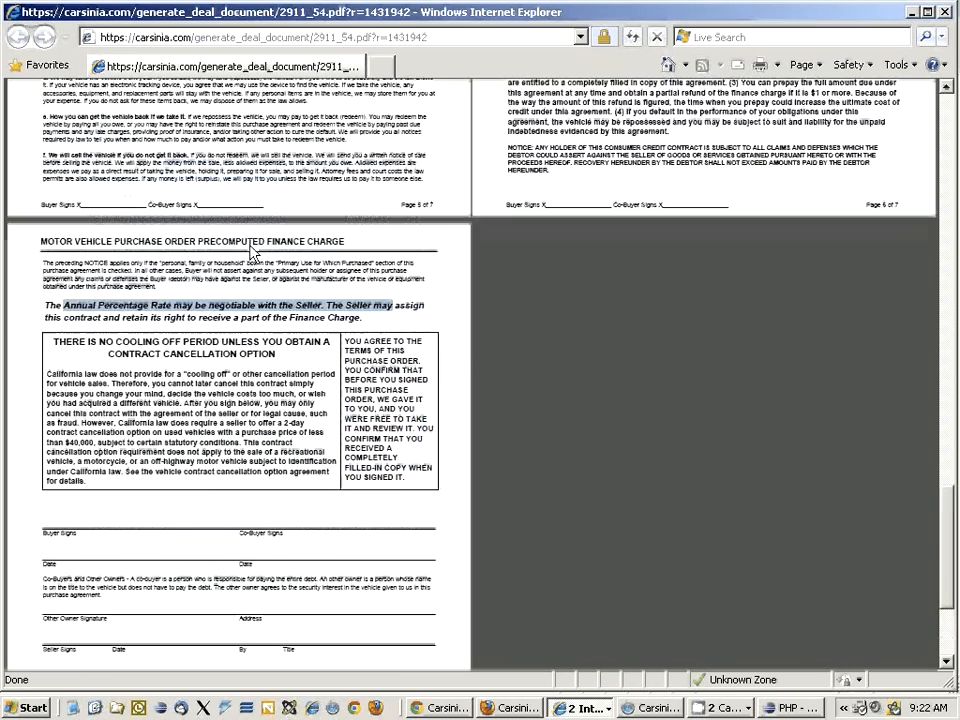
pyautogui.scroll(2, 311, 378)
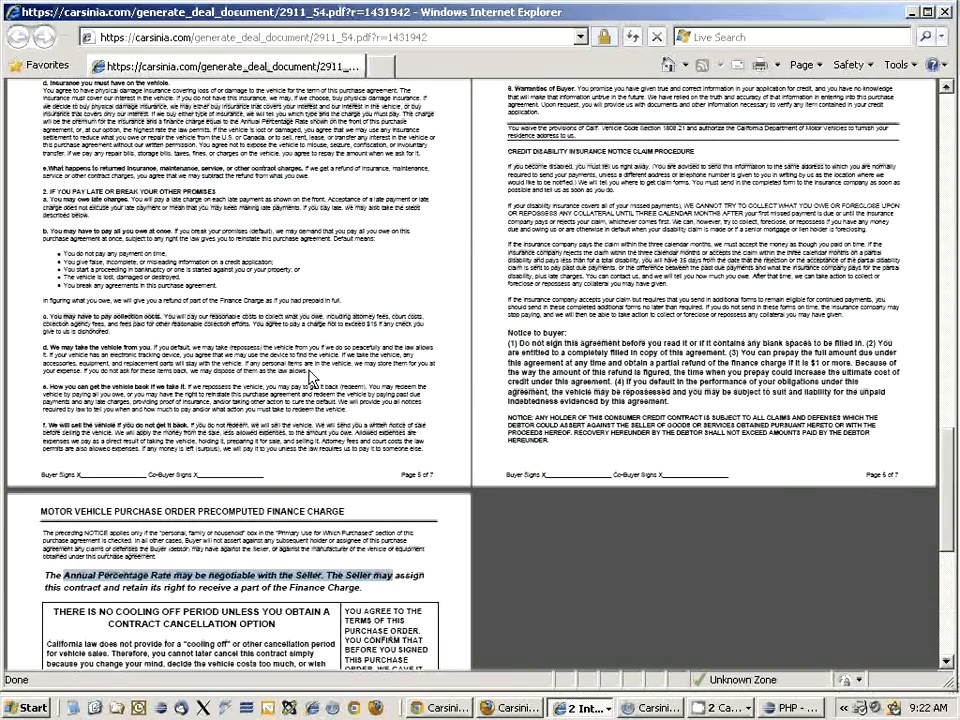
pyautogui.scroll(10, 311, 378)
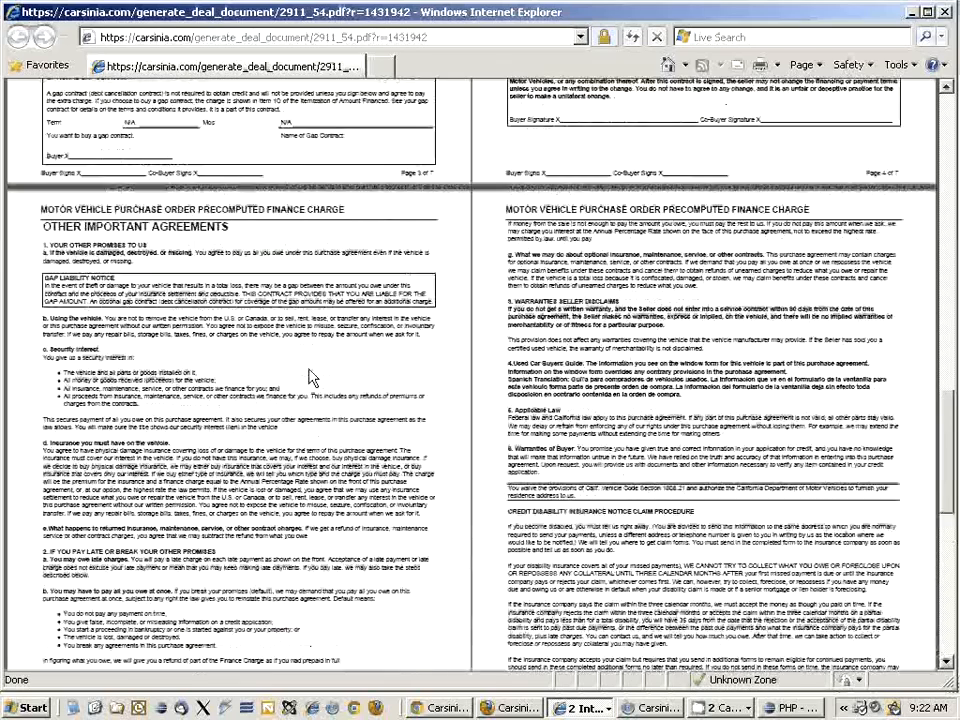
pyautogui.scroll(3, 311, 378)
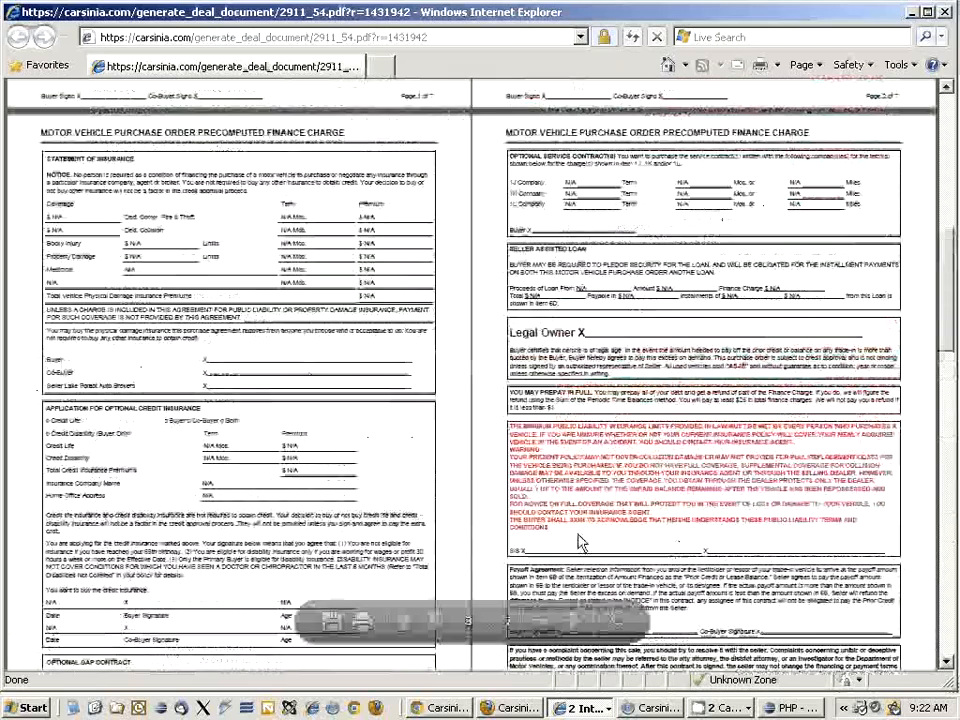
pyautogui.moveTo(584, 522); pyautogui.dragTo(496, 426)
pyautogui.click(564, 455)
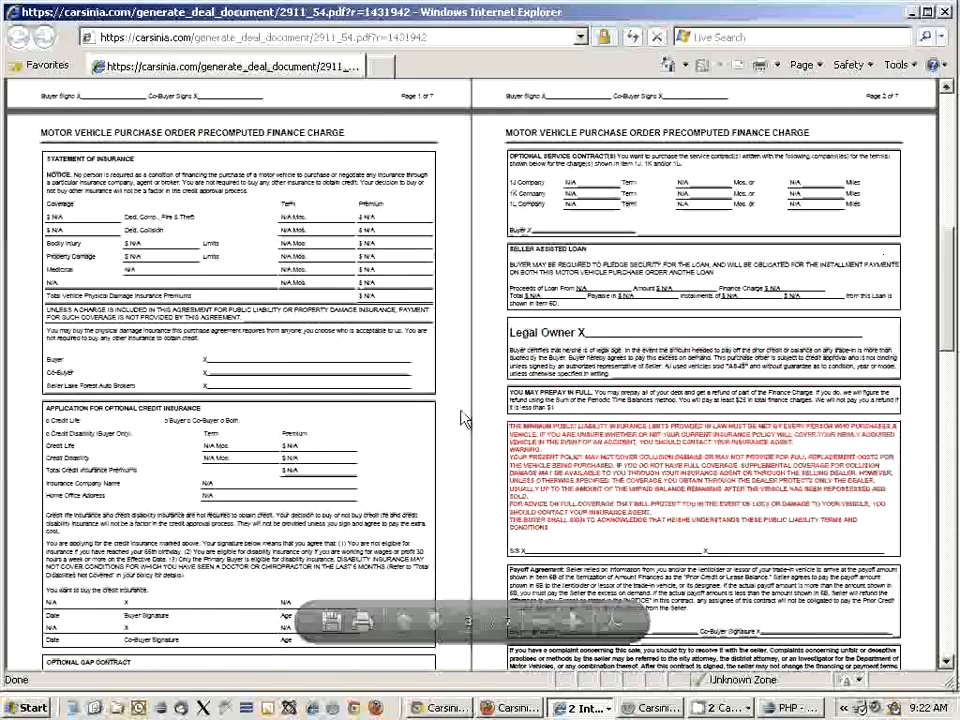
pyautogui.scroll(10, 160, 318)
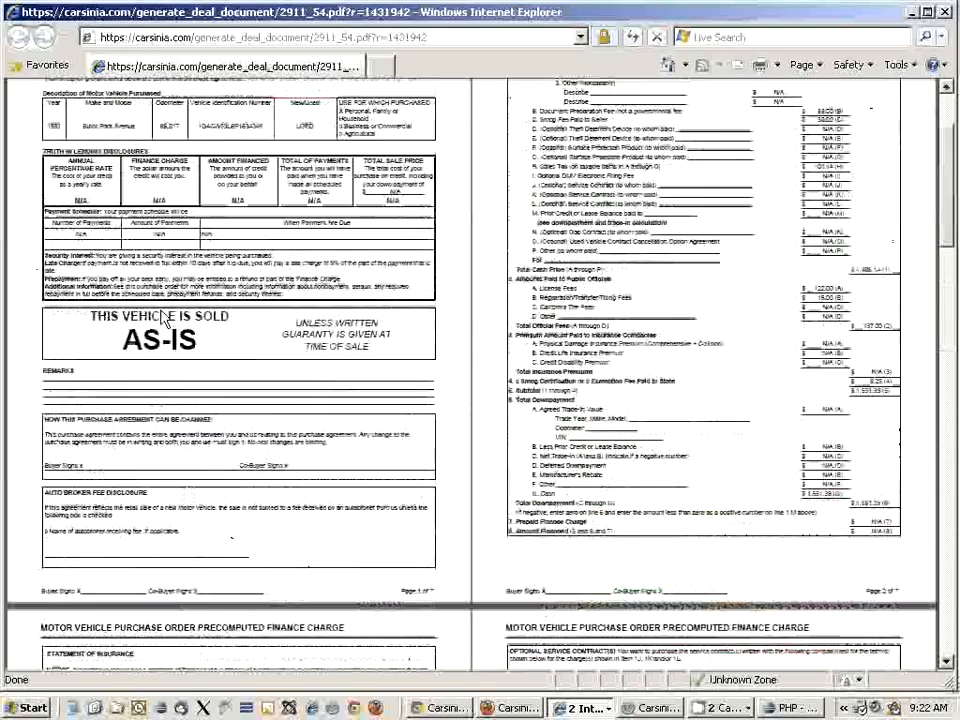
# Return to the deal's forms list and look over its entries down to the form group options
pyautogui.hotkey('alt', 'Tab')
pyautogui.hotkey('alt', 'Tab')
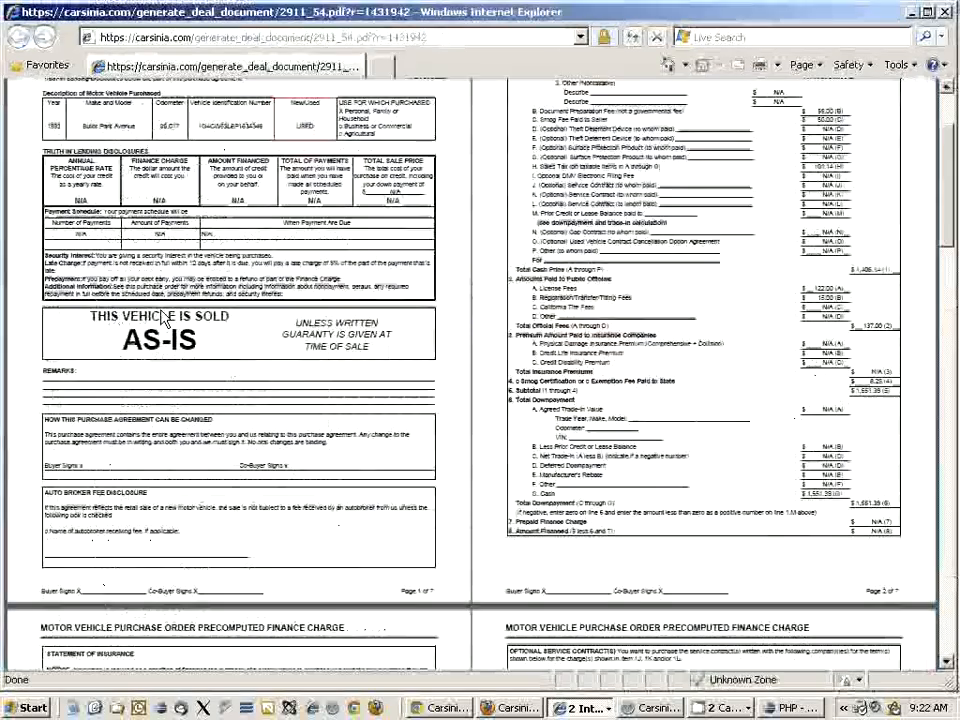
pyautogui.hotkey('alt', 'Tab')
pyautogui.scroll(-3, 292, 360)
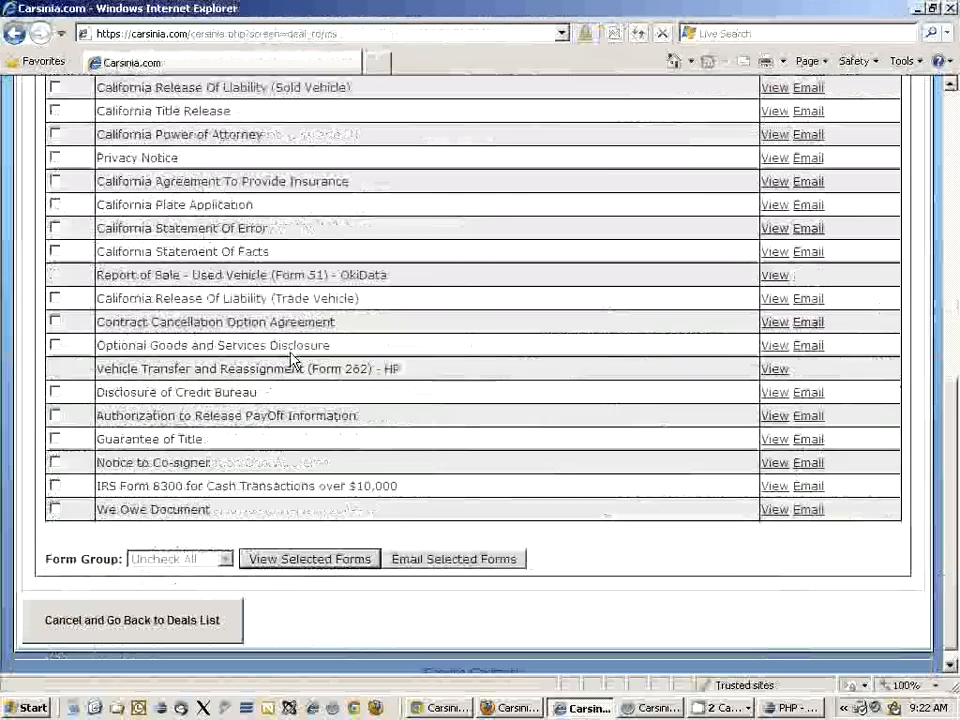
# Switch back to the vehicle's forms list in Chrome, view the pre-filled Colorado Registration, look through it, and close it
pyautogui.hotkey('alt', 'Tab')
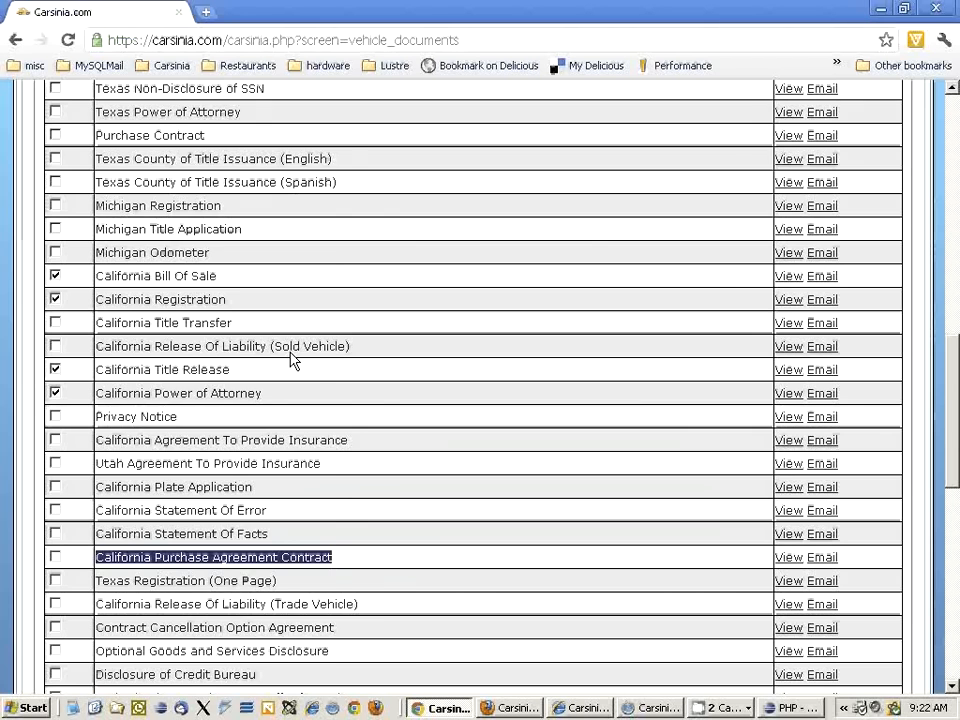
pyautogui.scroll(-5, 290, 360)
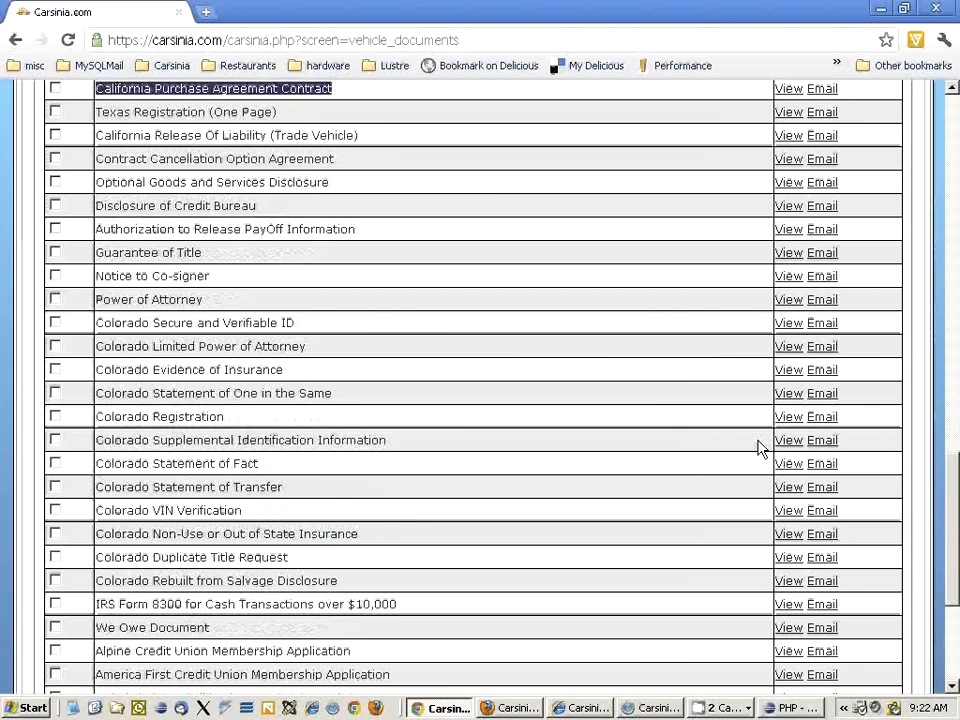
pyautogui.click(791, 417)
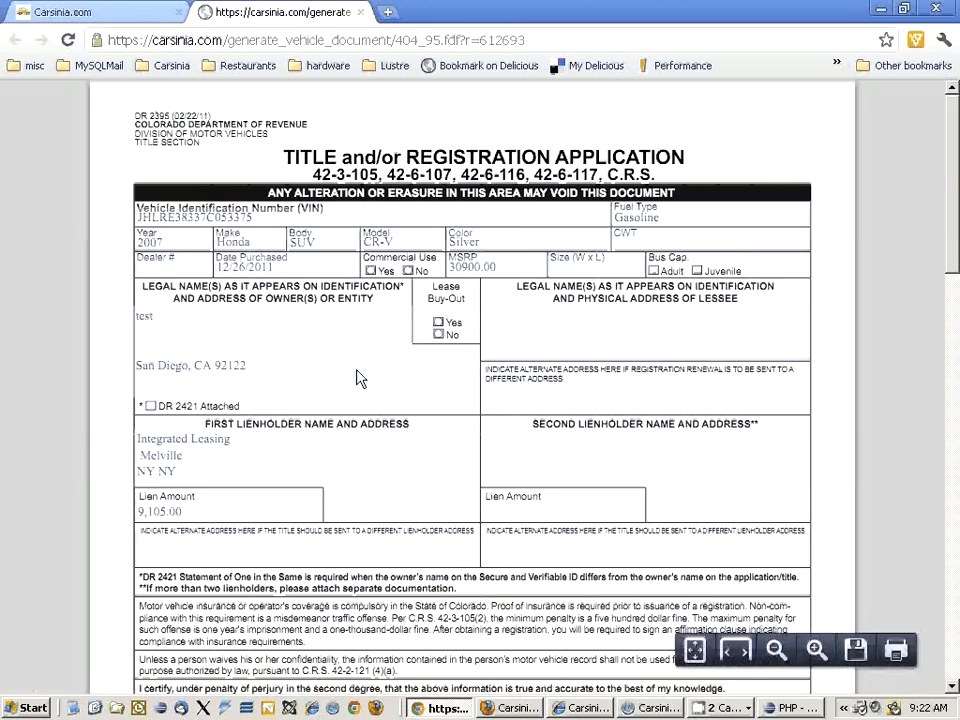
pyautogui.scroll(-7, 362, 380)
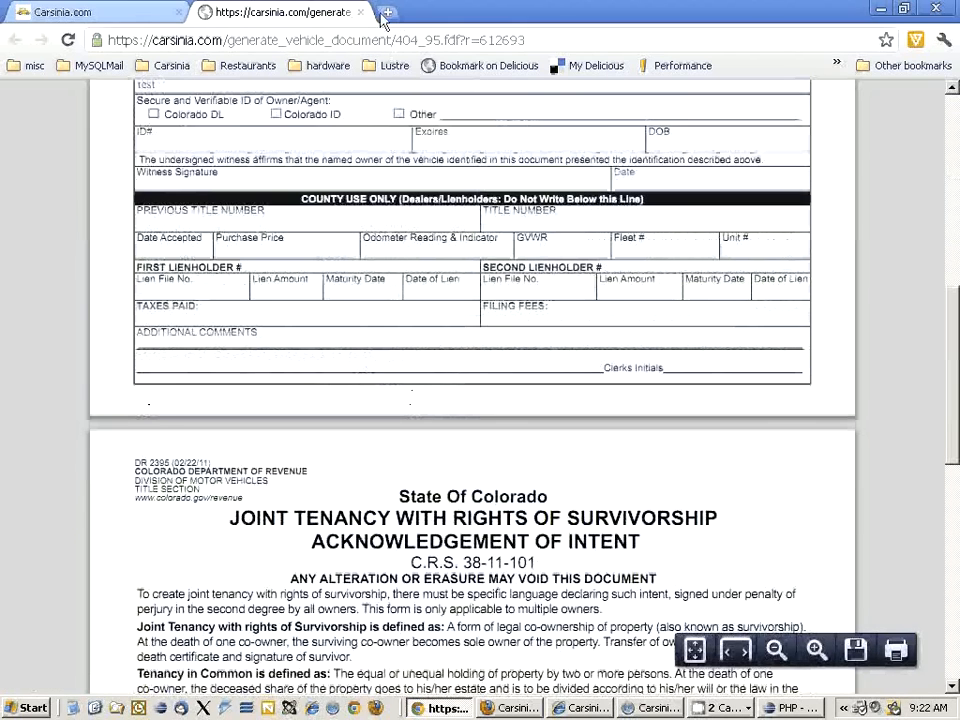
pyautogui.click(361, 12)
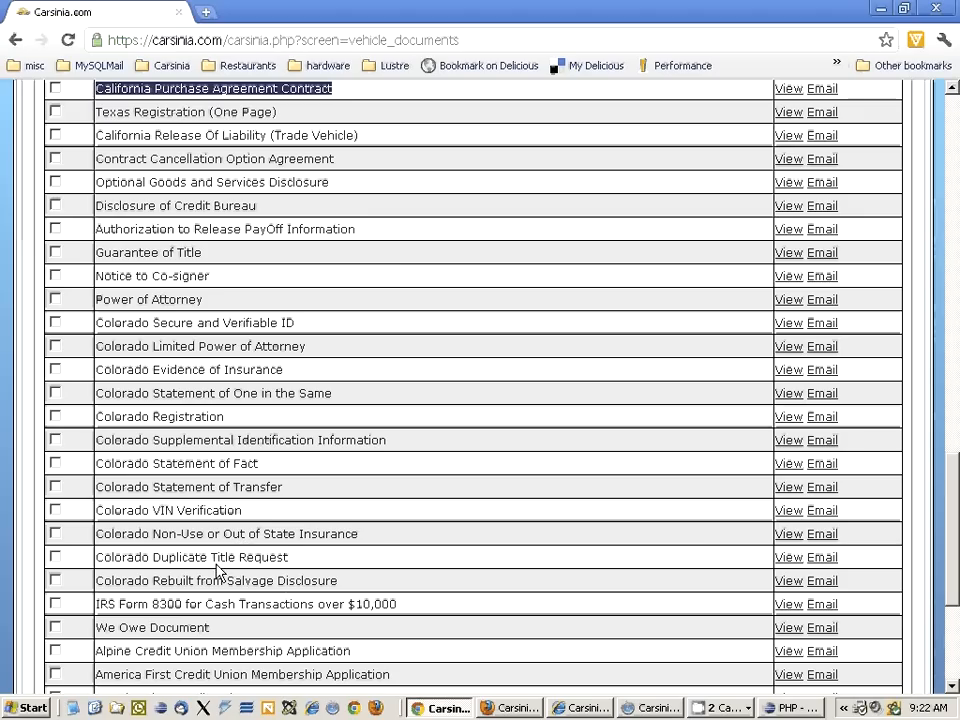
# Highlight the Colorado Duplicate Title Request and Colorado Rebuilt from Salvage Disclosure names in the forms list
pyautogui.moveTo(155, 564); pyautogui.dragTo(298, 563)
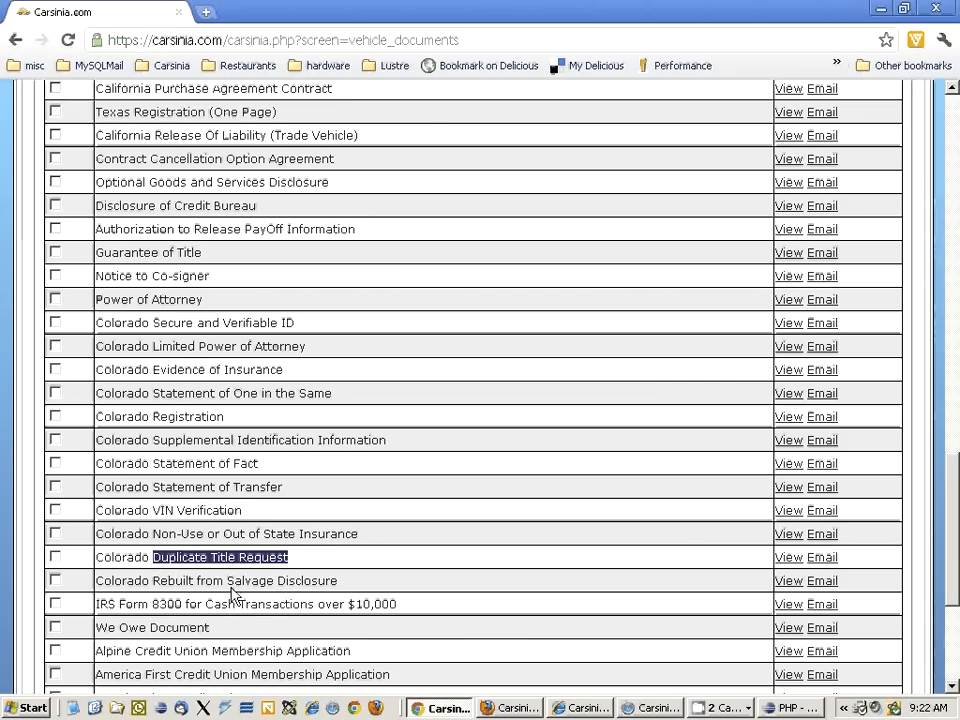
pyautogui.moveTo(155, 581); pyautogui.dragTo(360, 579)
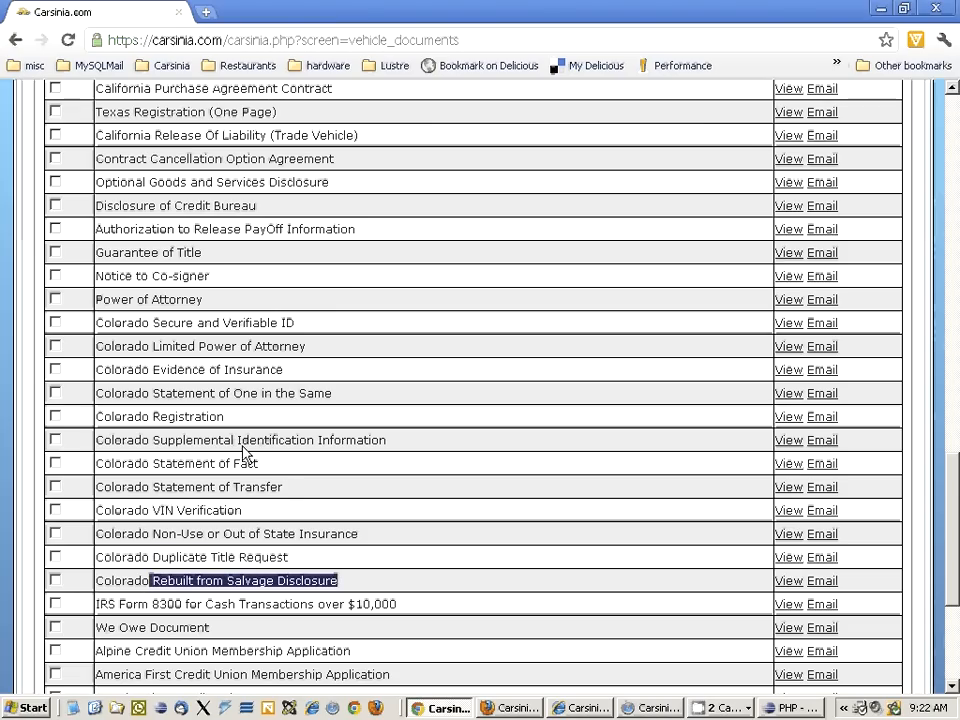
# Highlight the Colorado Evidence of Insurance and Limited Power of Attorney names, then view the pre-filled Colorado Limited Power of Attorney and close it
pyautogui.moveTo(152, 370); pyautogui.dragTo(314, 372)
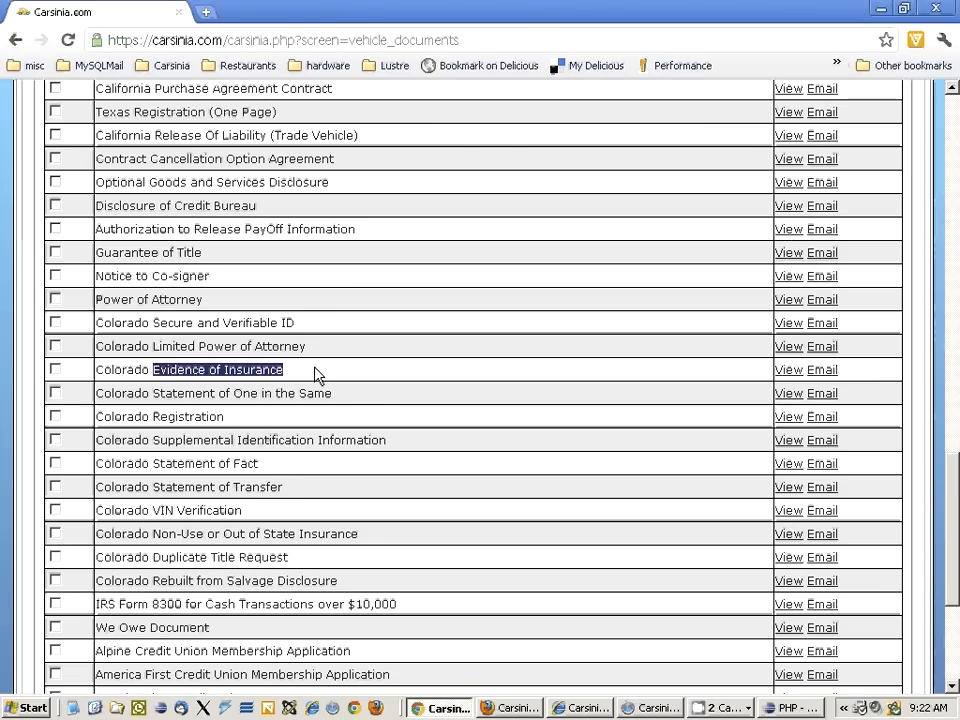
pyautogui.moveTo(162, 347); pyautogui.dragTo(867, 364)
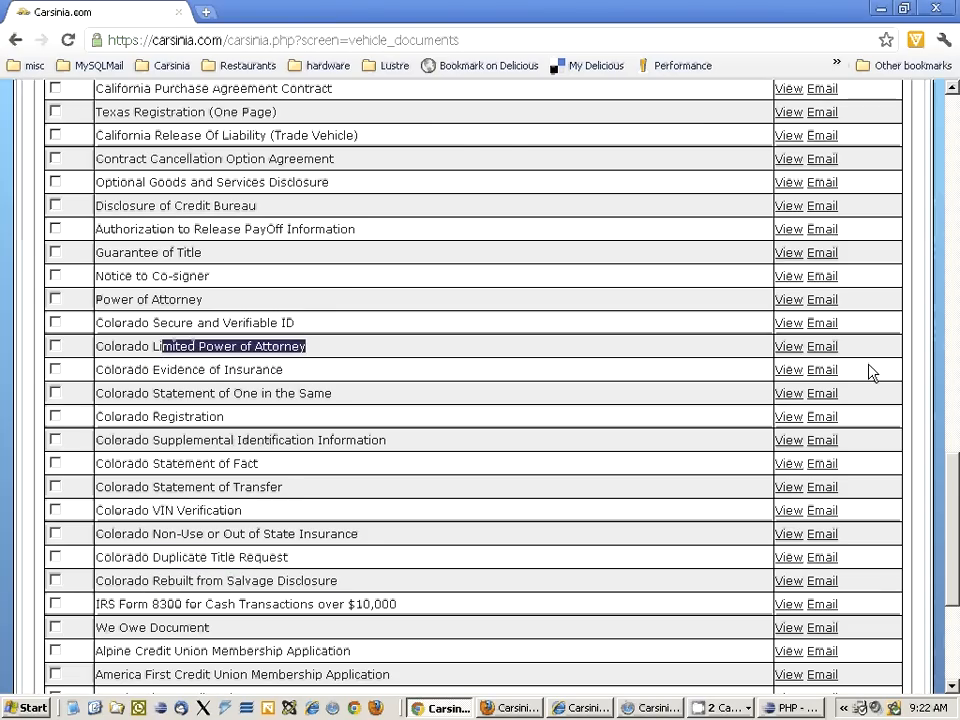
pyautogui.click(789, 347)
pyautogui.scroll(-5, 317, 497)
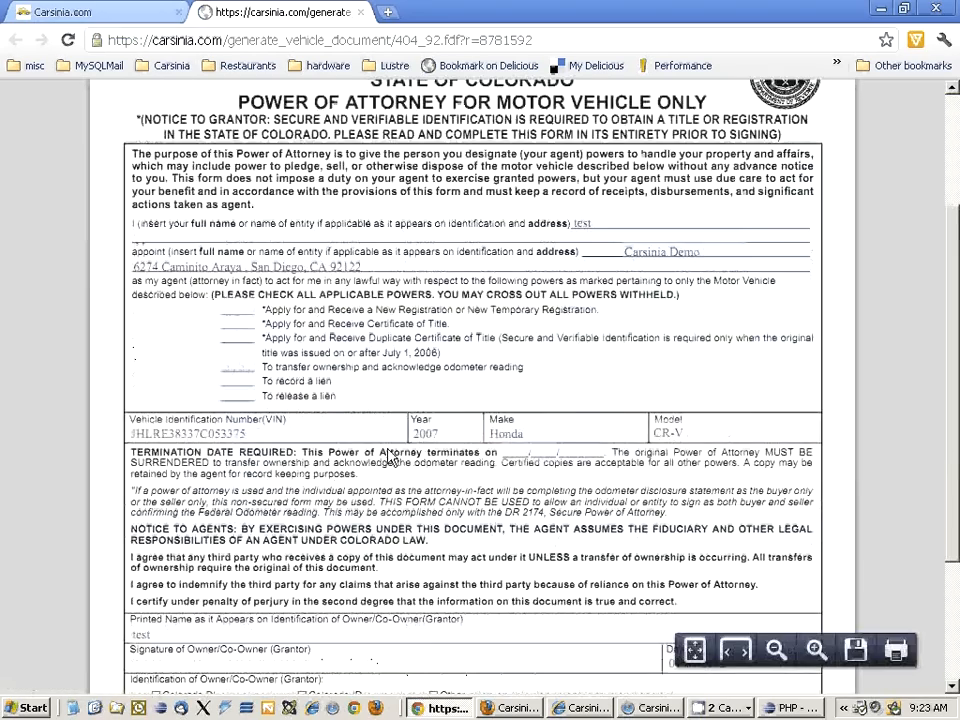
pyautogui.scroll(-2, 388, 449)
pyautogui.click(360, 12)
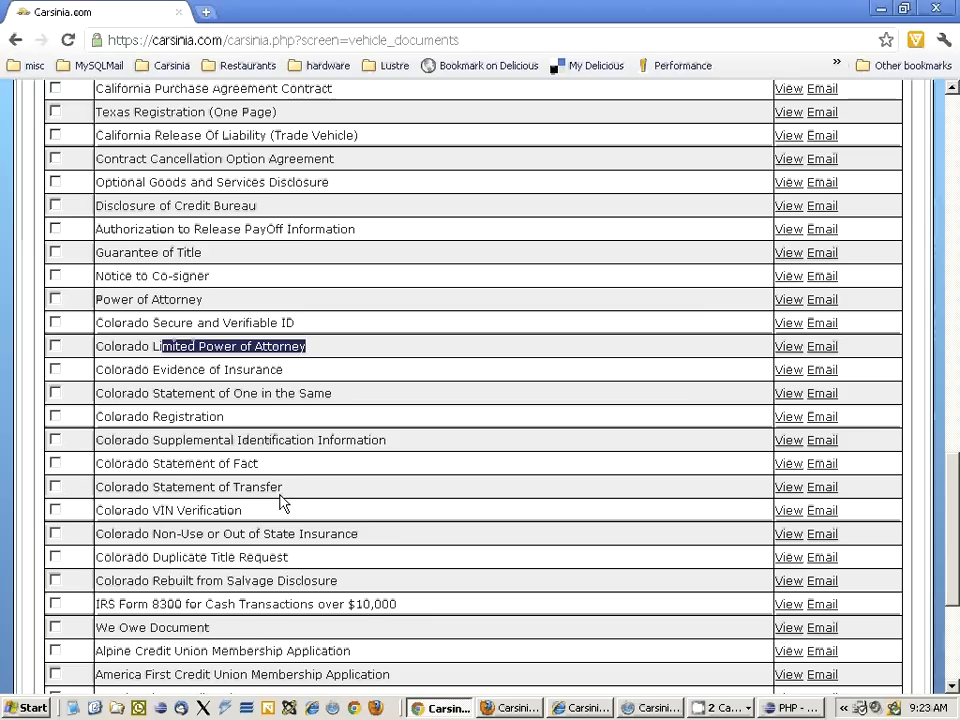
# View the vehicle's pre-filled We Owe Document from the forms list and close it
pyautogui.scroll(-4, 282, 503)
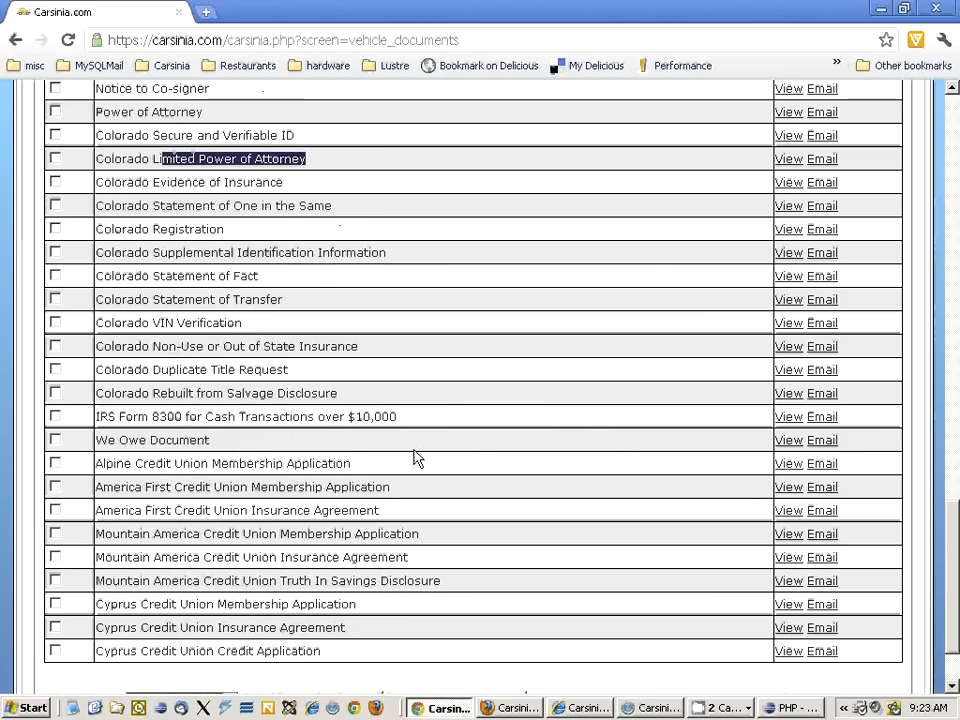
pyautogui.click(789, 441)
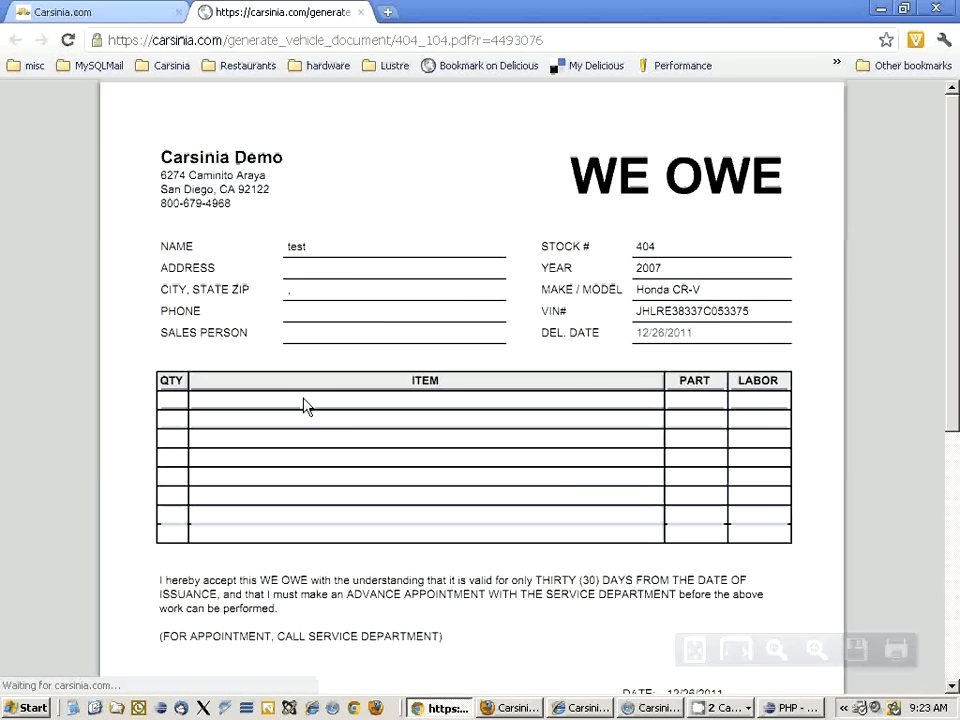
pyautogui.click(360, 13)
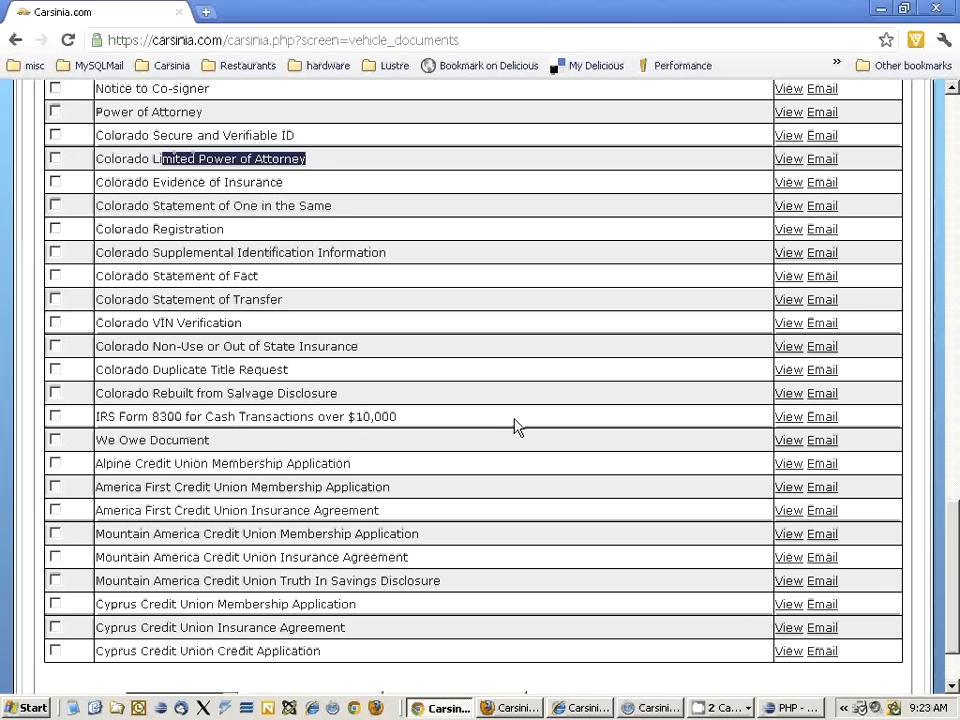
# View the pre-filled IRS Form 8300 for Cash Transactions over $10,000, look through to its second page, and close it
pyautogui.click(787, 417)
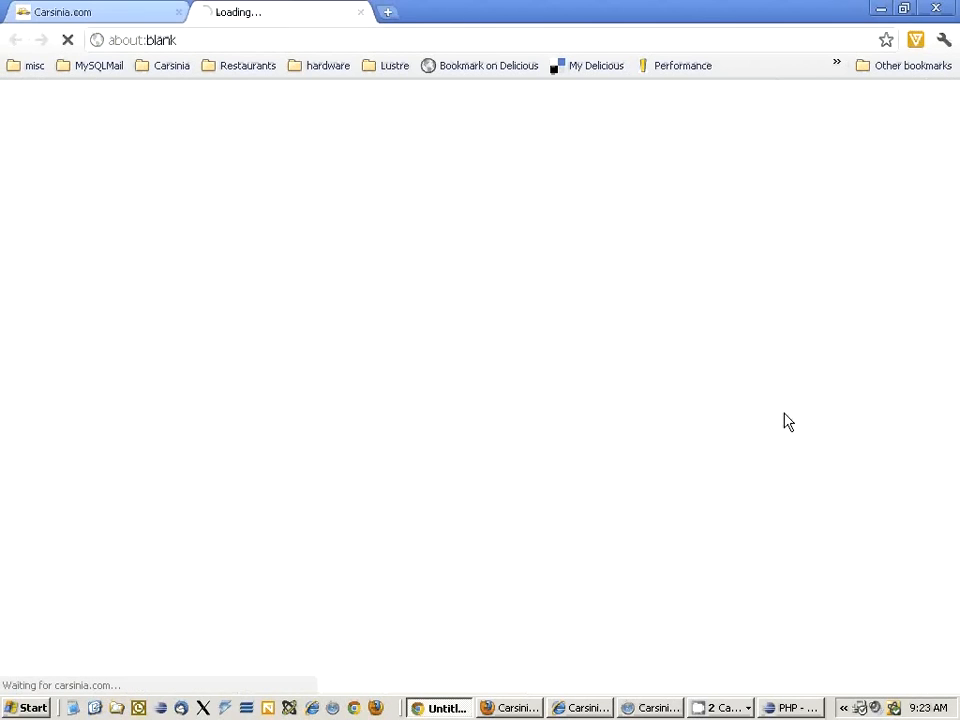
pyautogui.scroll(-5, 418, 257)
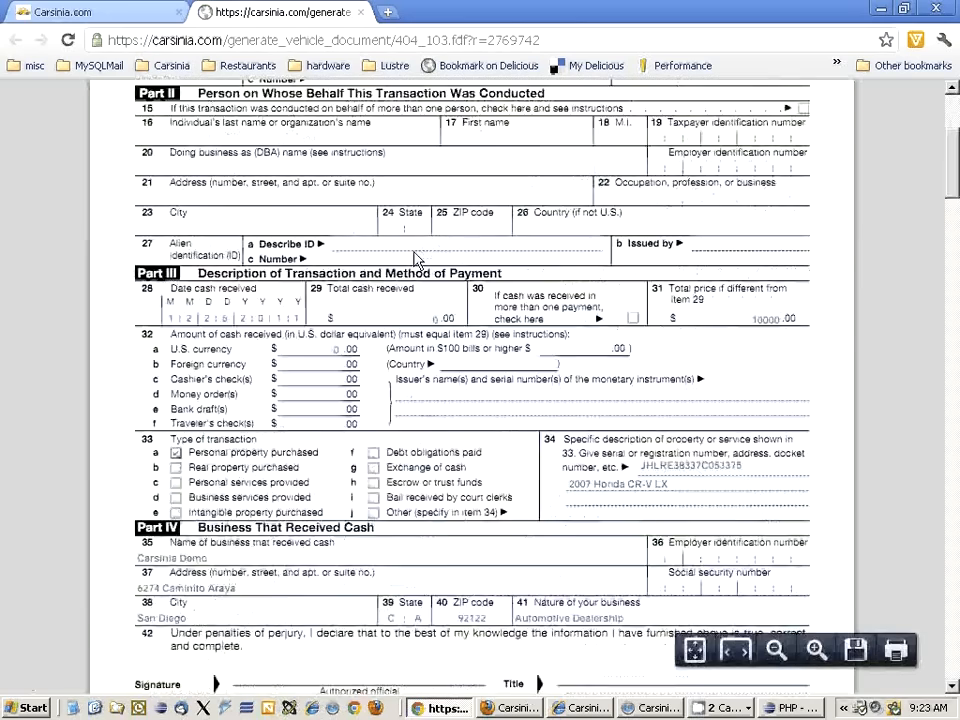
pyautogui.scroll(-6, 396, 293)
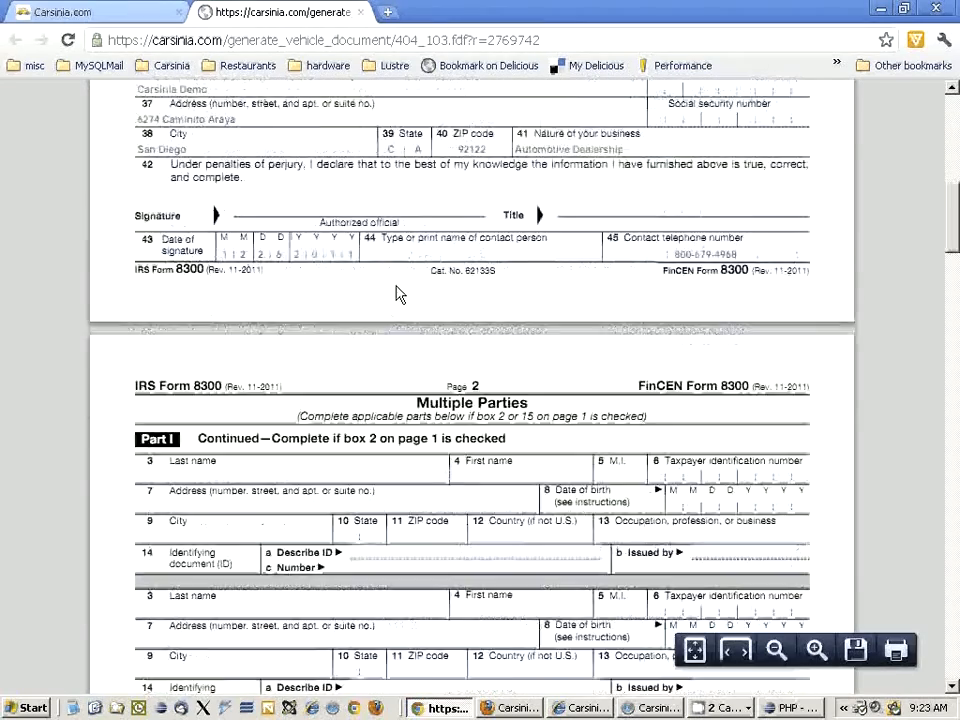
pyautogui.click(360, 14)
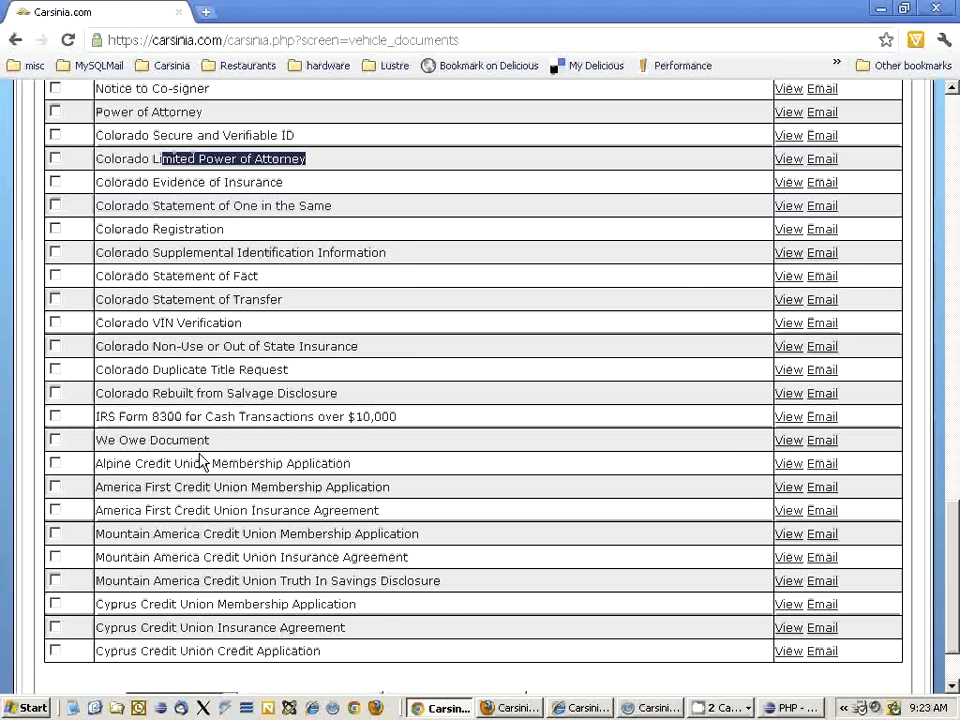
# View the general Power of Attorney form for the vehicle, read down to its signature lines, and close it
pyautogui.scroll(4, 200, 463)
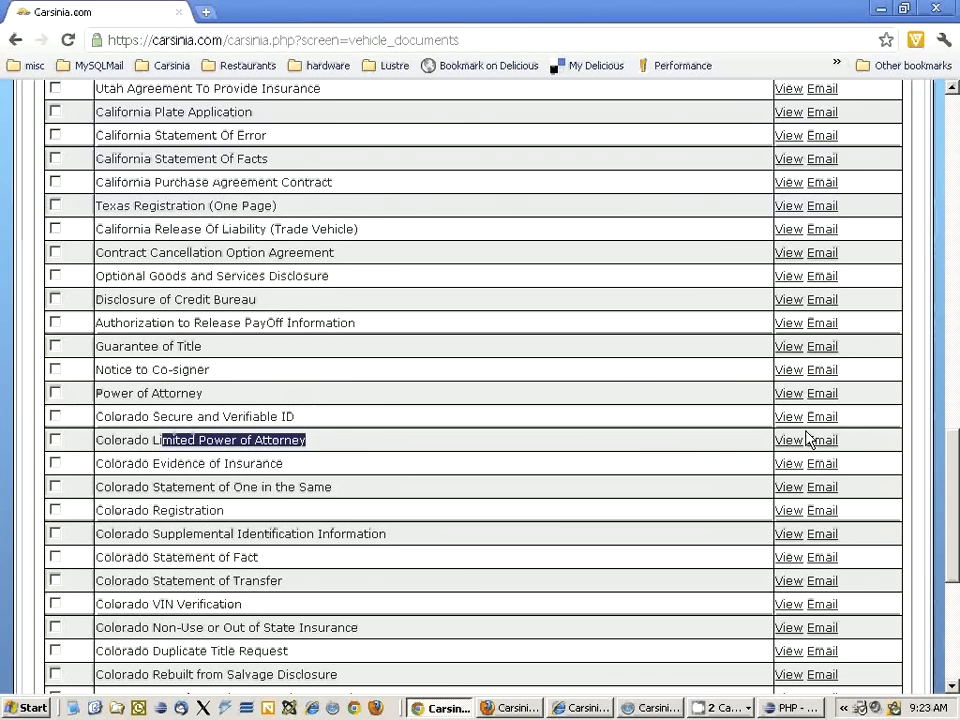
pyautogui.click(790, 395)
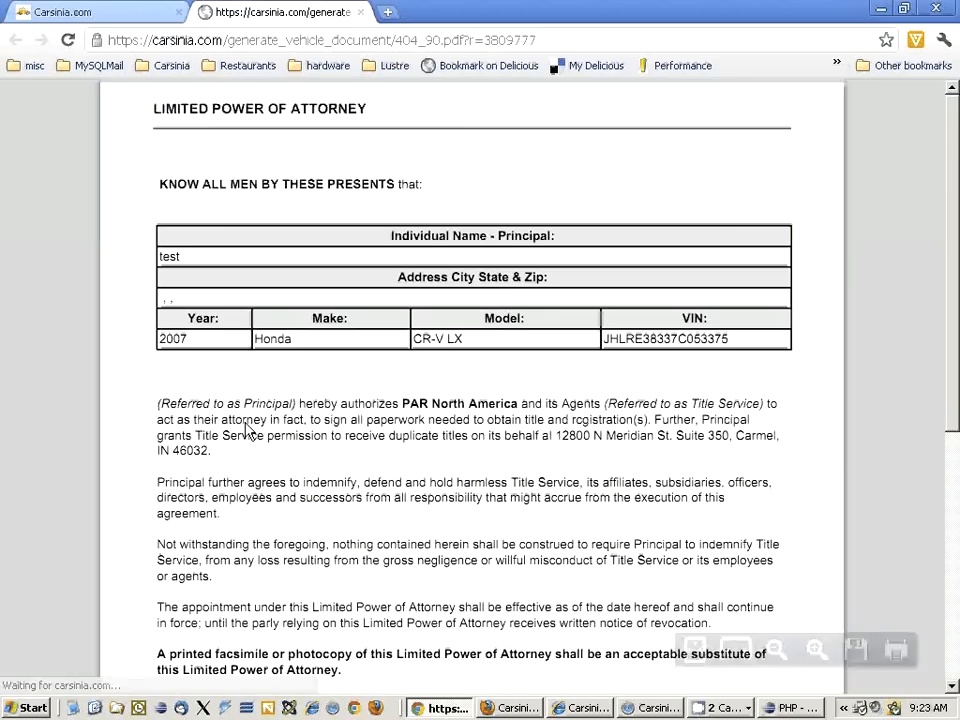
pyautogui.scroll(-3, 480, 400)
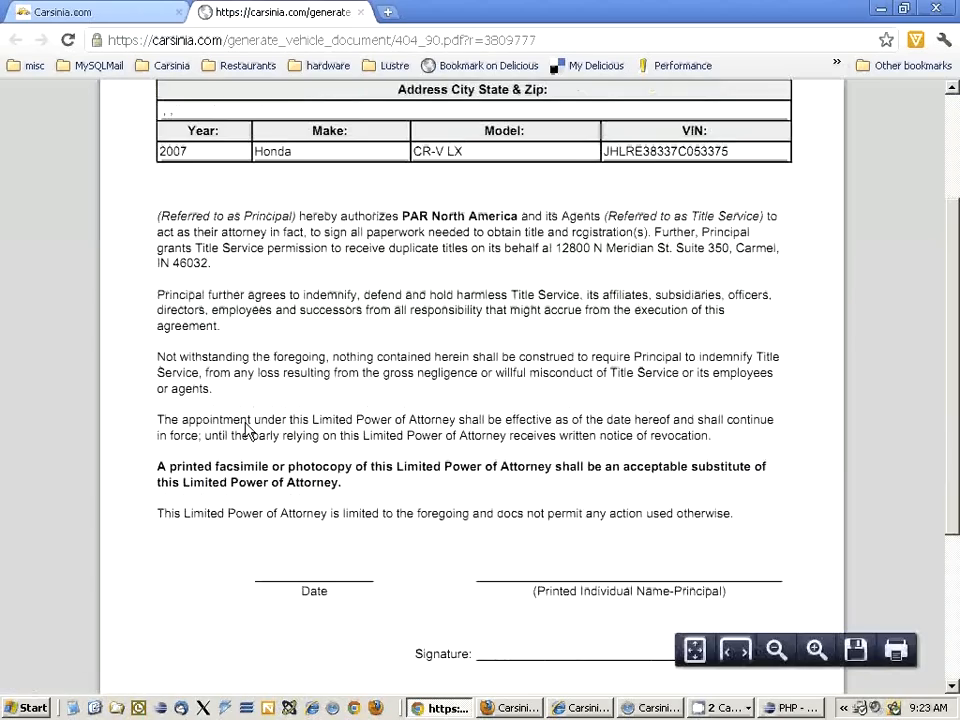
pyautogui.click(360, 12)
# Go to the administration forms list and open the settings of the Contract Cancellation Option Agreement
pyautogui.scroll(10, 572, 456)
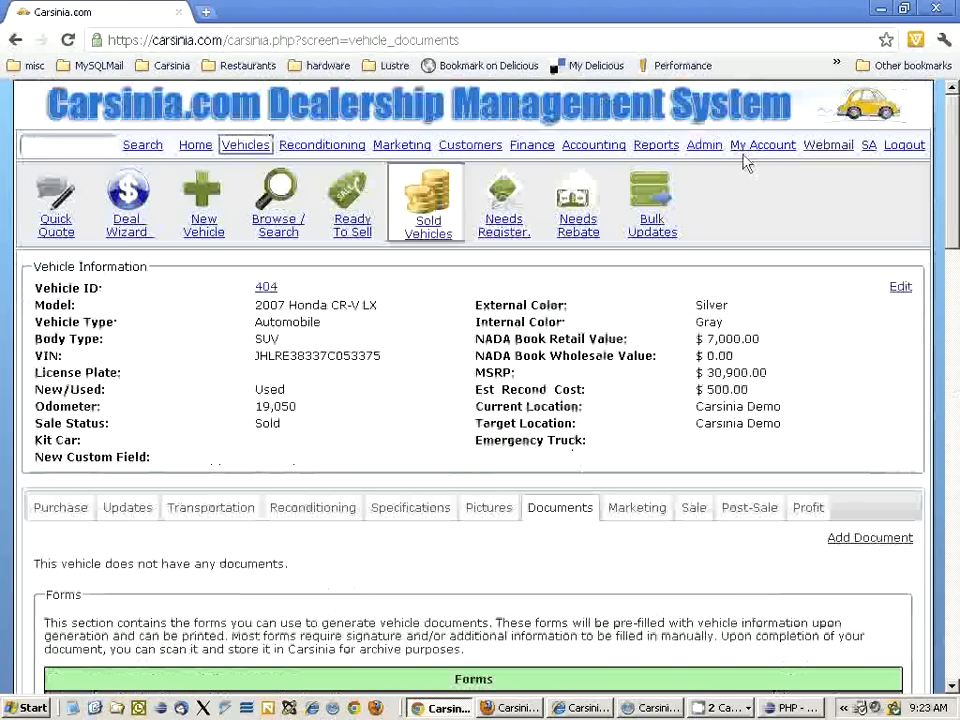
pyautogui.click(704, 145)
pyautogui.click(712, 215)
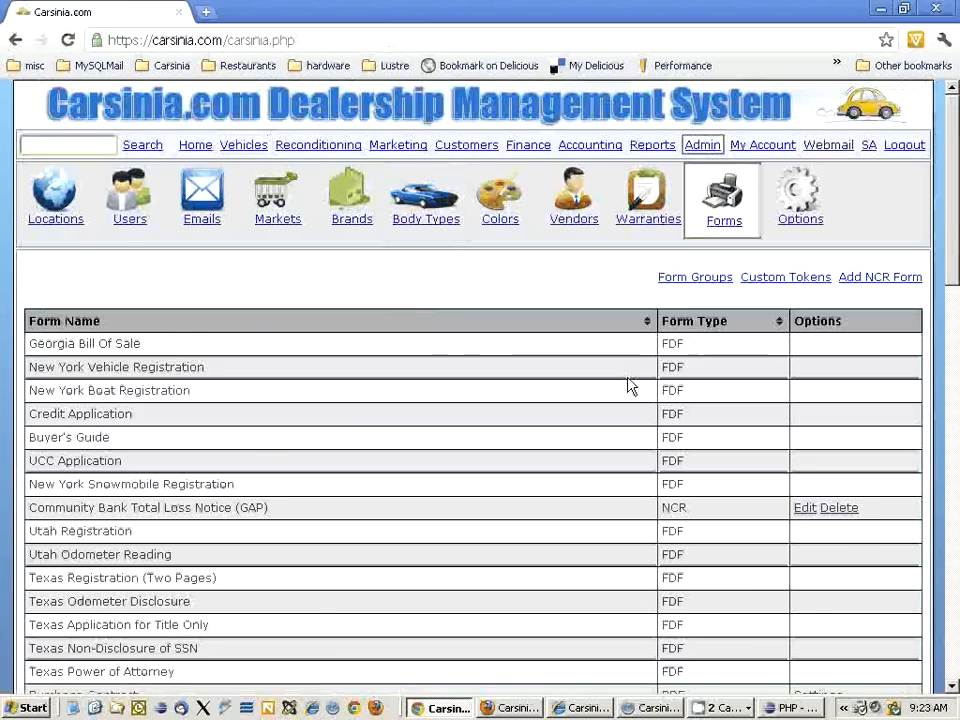
pyautogui.scroll(-8, 690, 443)
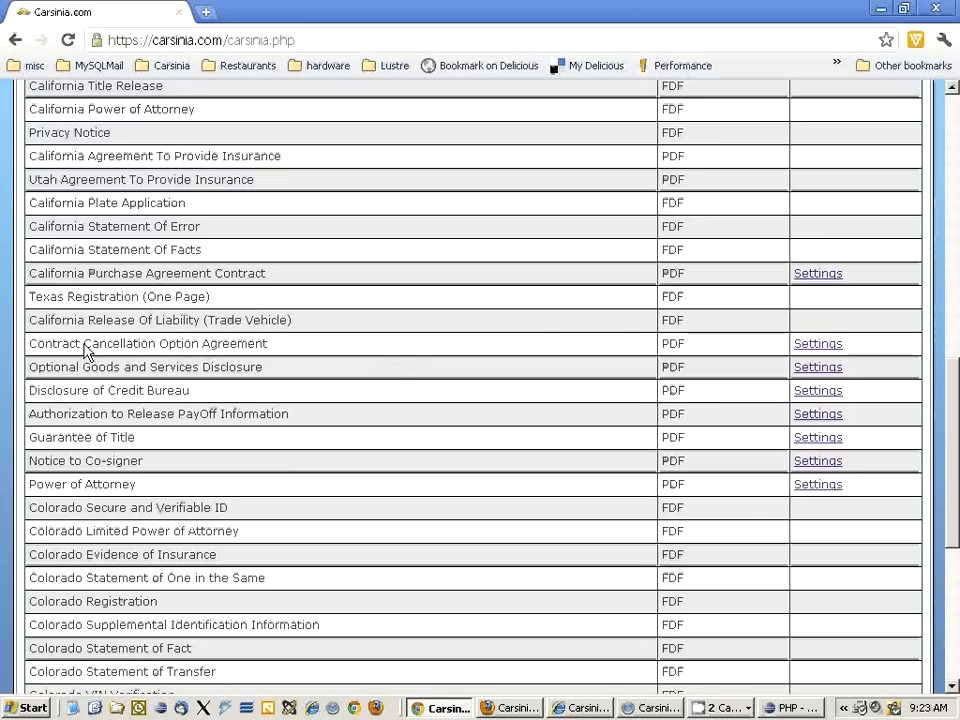
pyautogui.moveTo(294, 354); pyautogui.dragTo(41, 355)
pyautogui.click(836, 350)
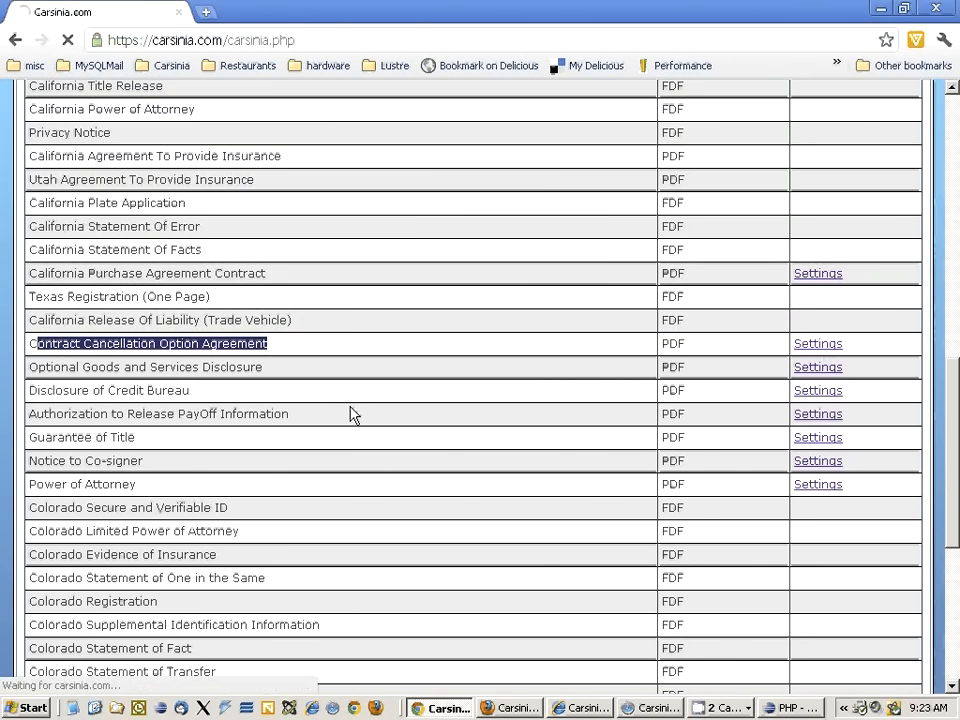
# Examine the cancellation contract's terms, highlighting the whole Decline Terms text and placing the cursor in the Agreement Terms
pyautogui.scroll(-5, 349, 410)
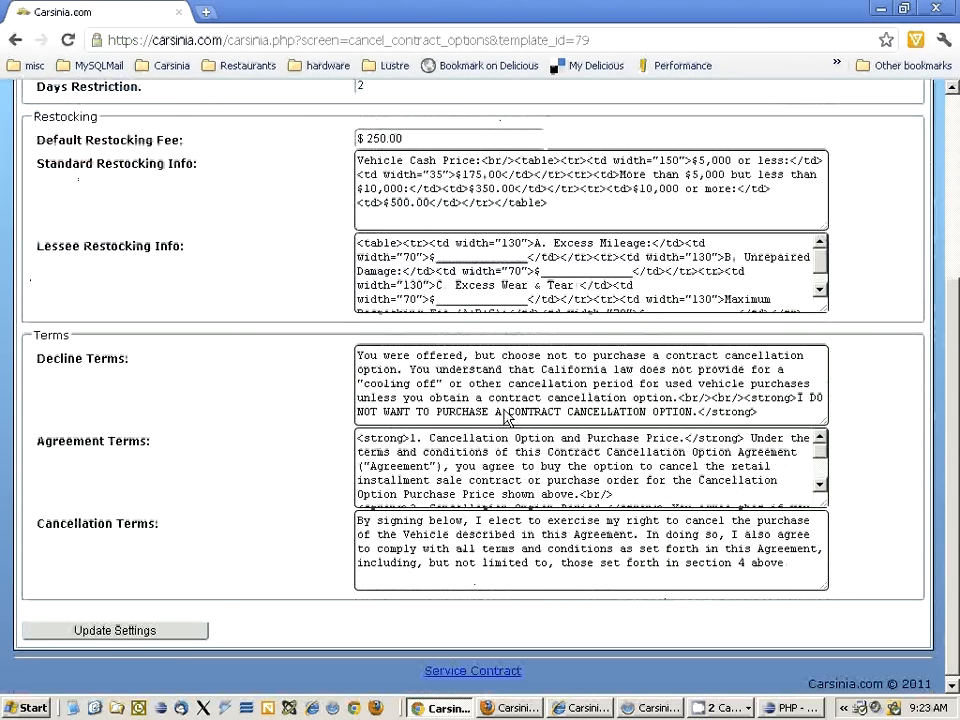
pyautogui.moveTo(363, 362); pyautogui.dragTo(465, 416)
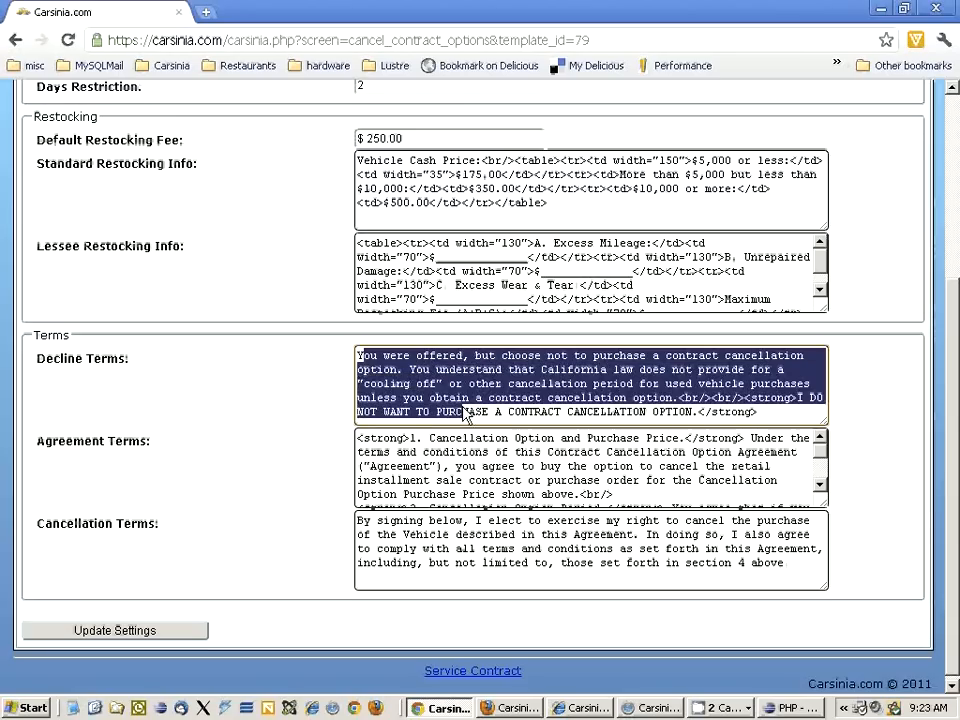
pyautogui.click(613, 421)
pyautogui.moveTo(776, 418); pyautogui.dragTo(322, 345)
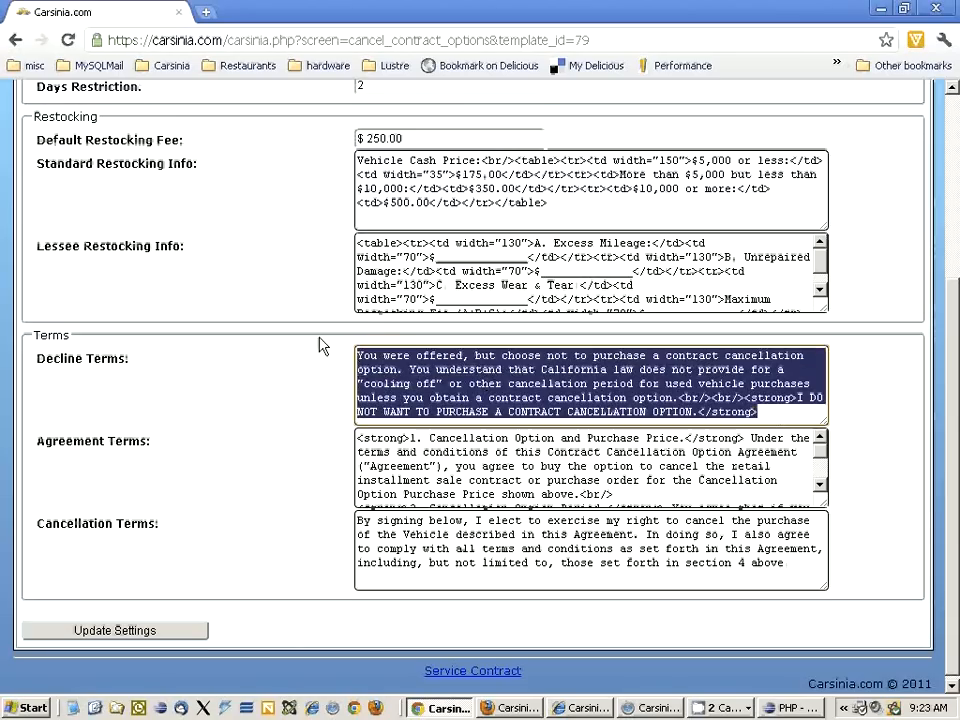
pyautogui.click(499, 441)
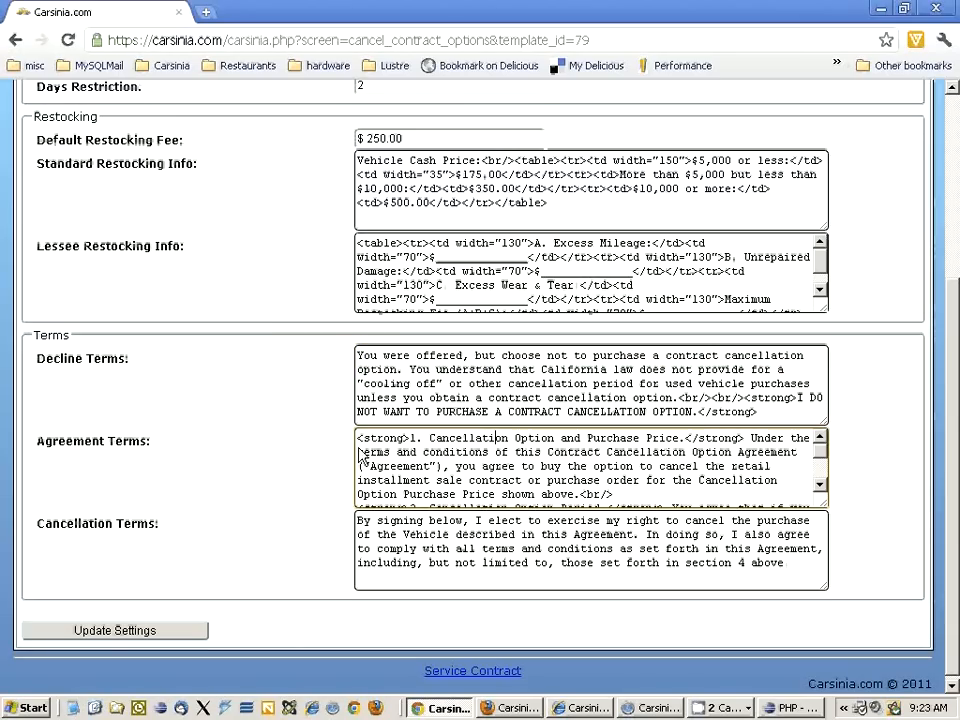
# Point out the Default Restocking Fee, Days Restriction and Mileage Restriction fields in the cancellation contract options
pyautogui.scroll(2, 305, 437)
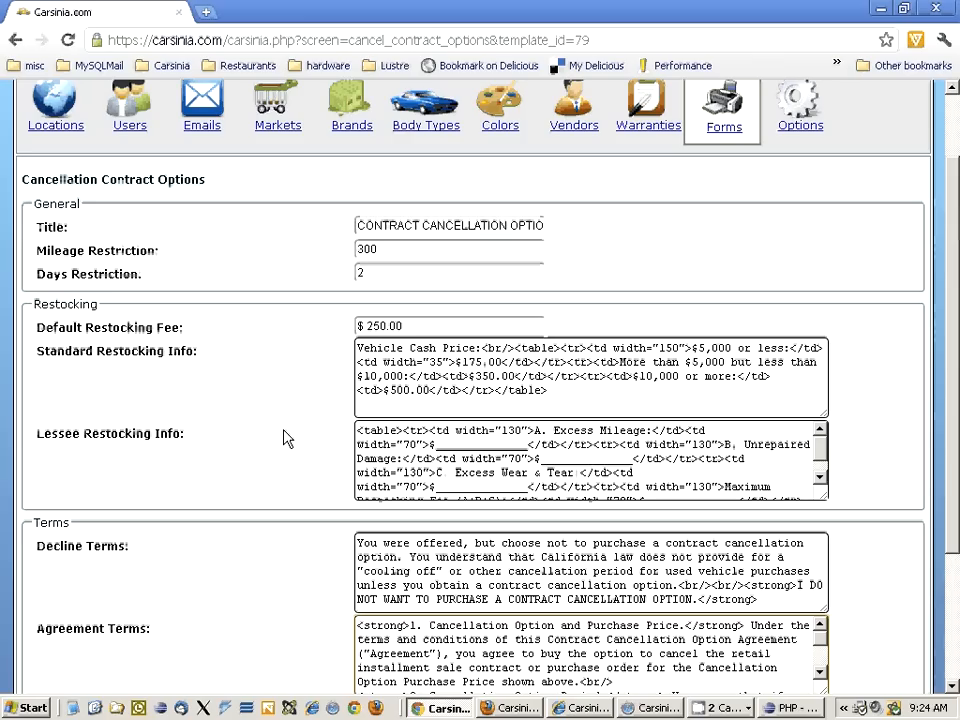
pyautogui.click(412, 328)
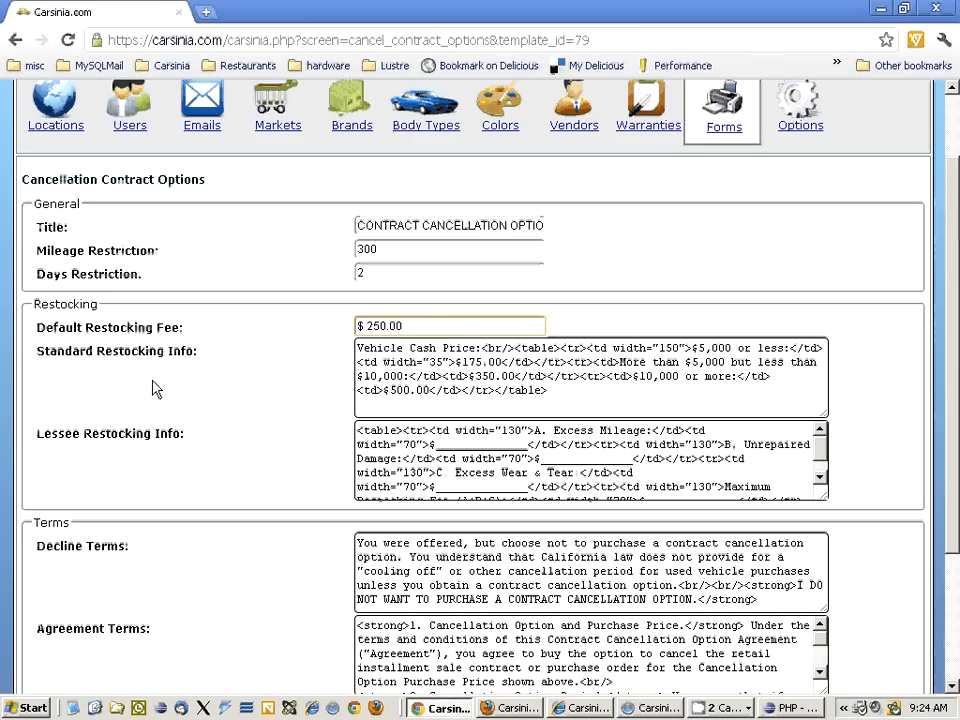
pyautogui.click(378, 276)
pyautogui.click(369, 251)
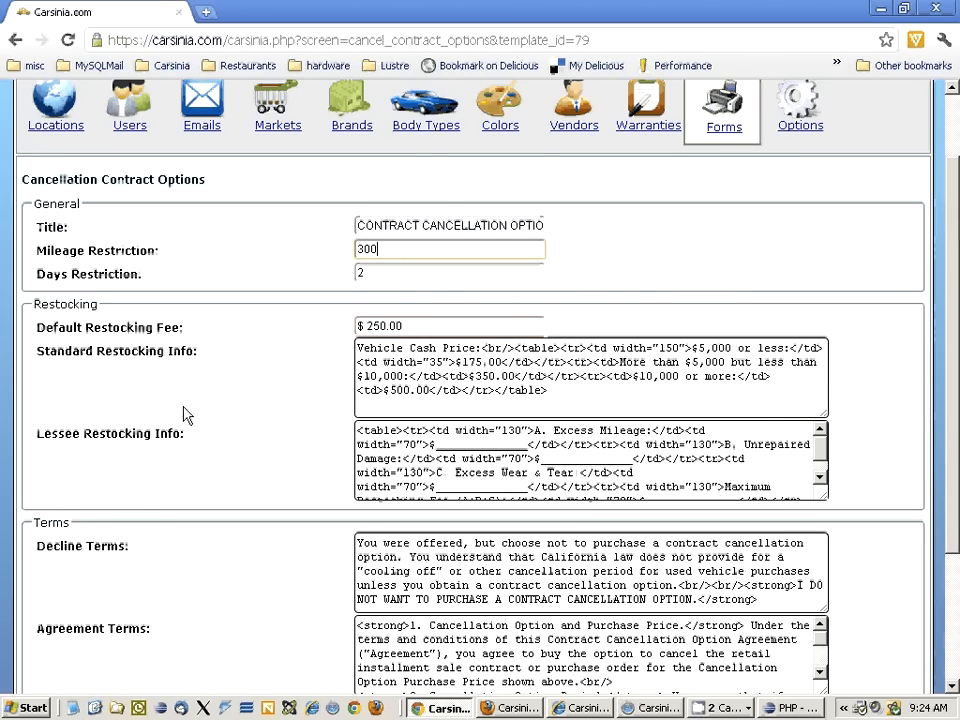
pyautogui.scroll(-3, 185, 415)
# Return to the administration forms list, look over its entries, and open the Guarantee of Title settings
pyautogui.hotkey('alt', 'Left')
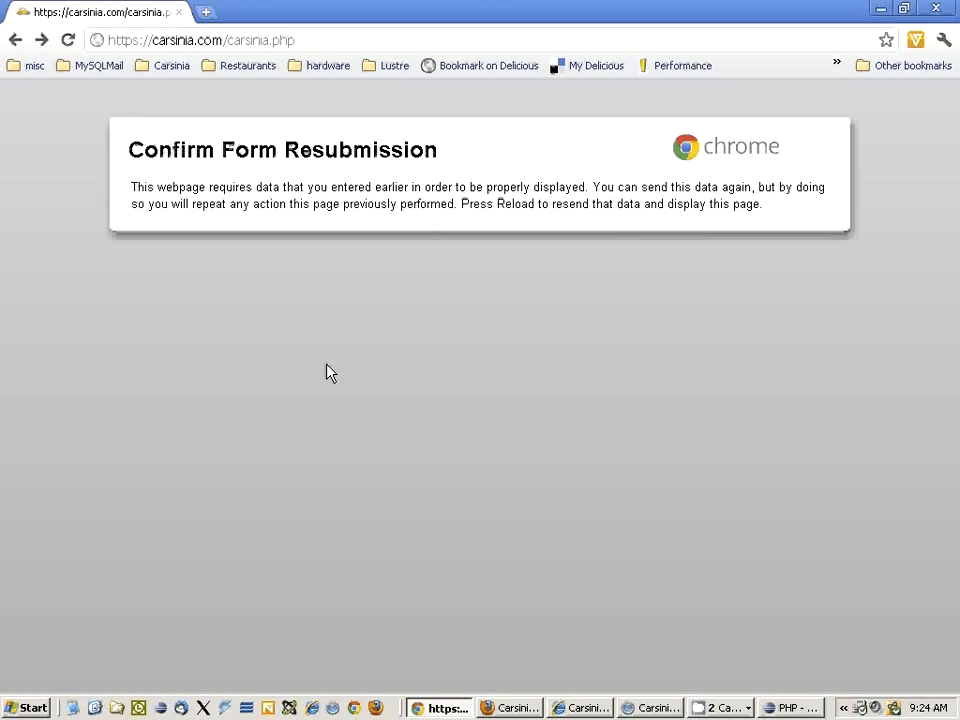
pyautogui.hotkey('alt', 'Left')
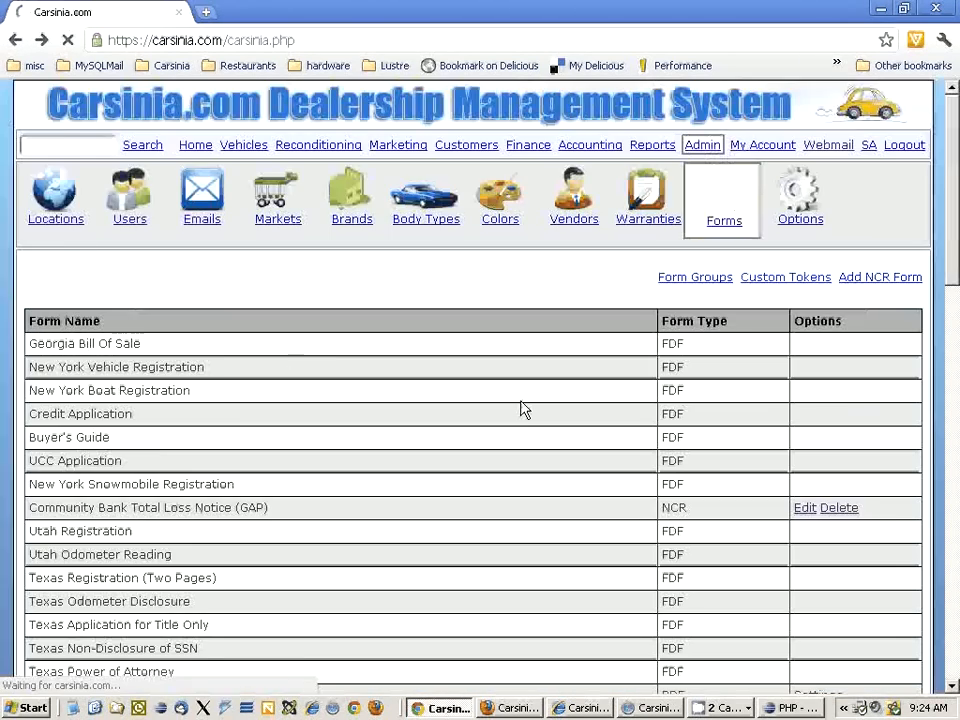
pyautogui.scroll(-7, 520, 411)
pyautogui.scroll(-9, 520, 415)
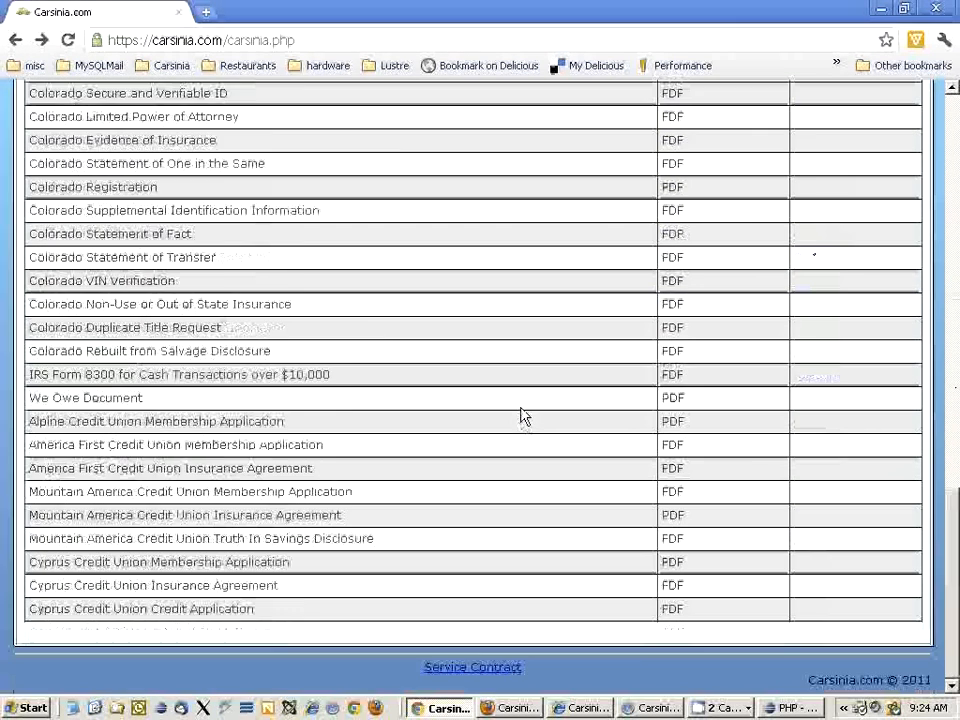
pyautogui.scroll(6, 520, 415)
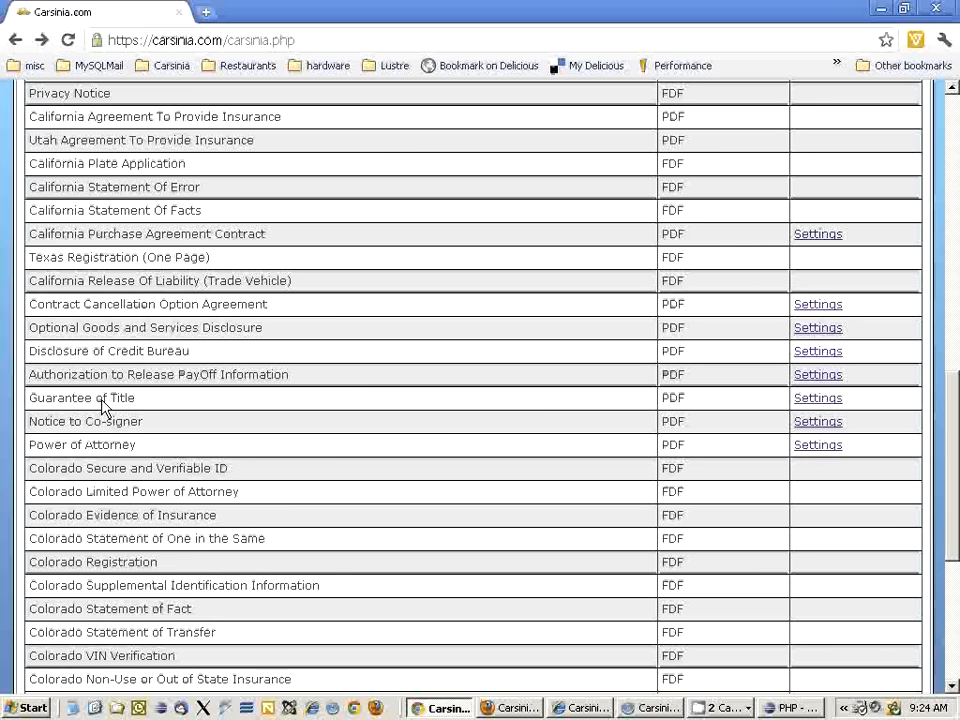
pyautogui.click(818, 399)
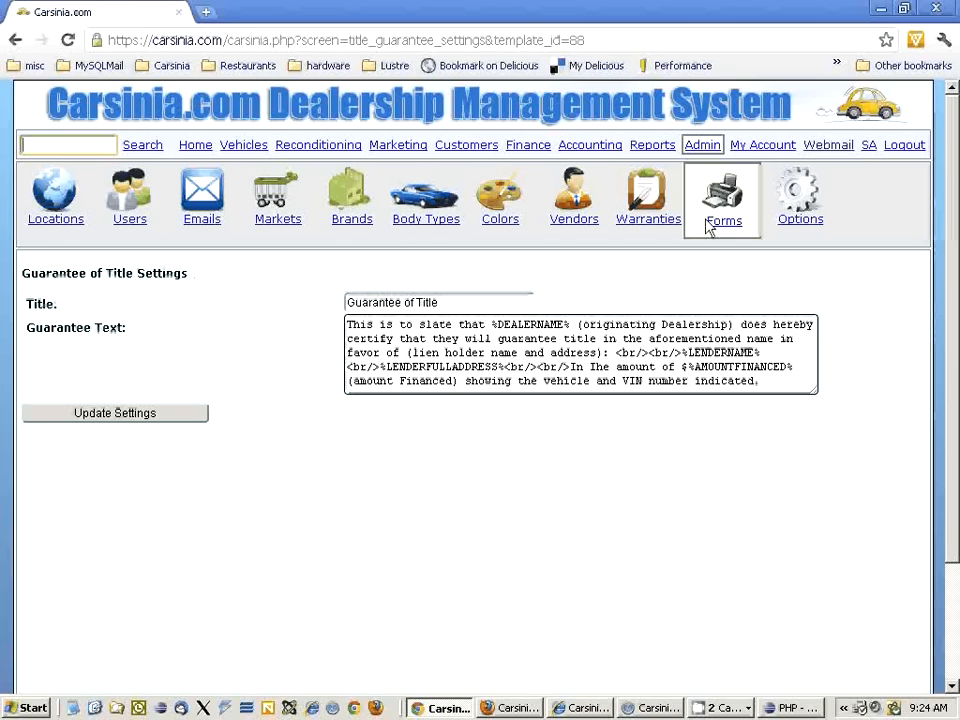
# Go back to the administration forms list and highlight the Optional Goods and Services Disclosure and Disclosure of Credit Bureau names
pyautogui.click(15, 40)
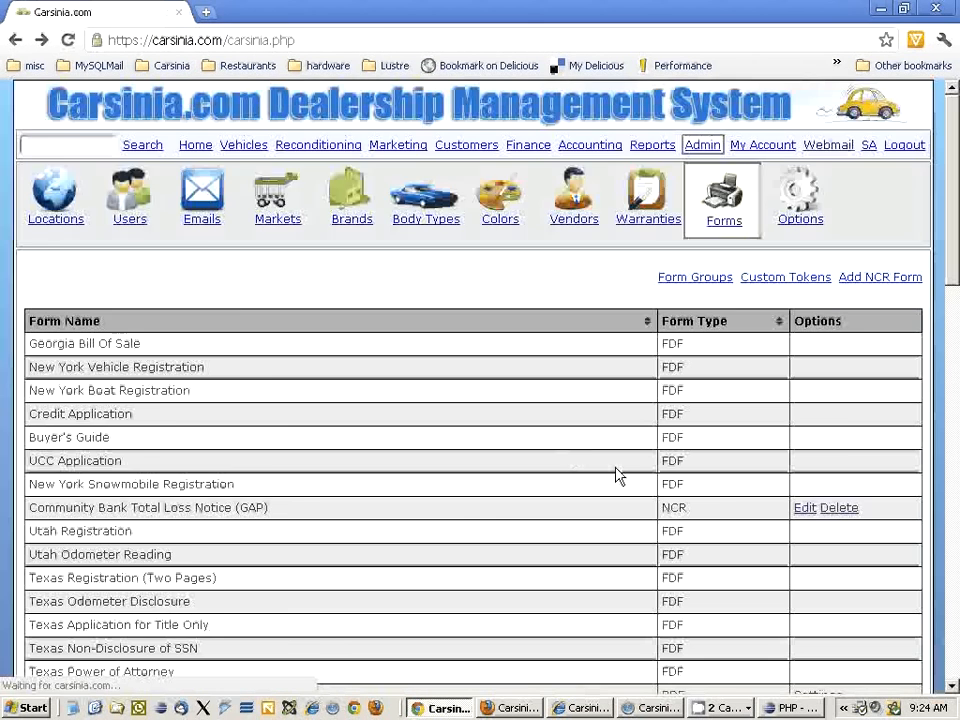
pyautogui.scroll(-10, 680, 495)
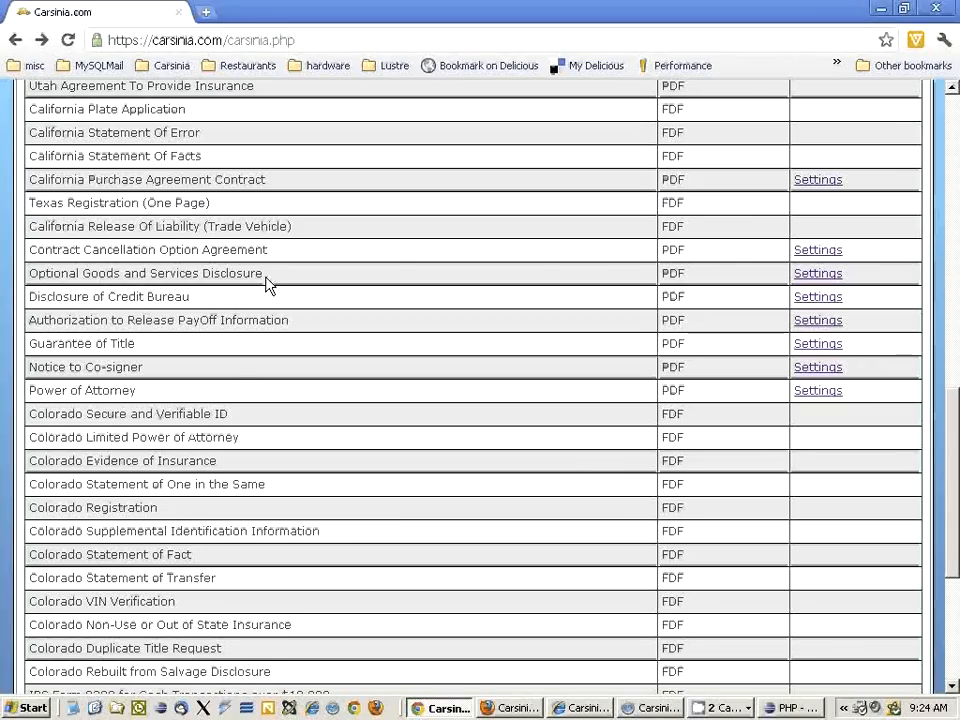
pyautogui.moveTo(266, 280); pyautogui.dragTo(69, 275)
pyautogui.moveTo(191, 297); pyautogui.dragTo(39, 305)
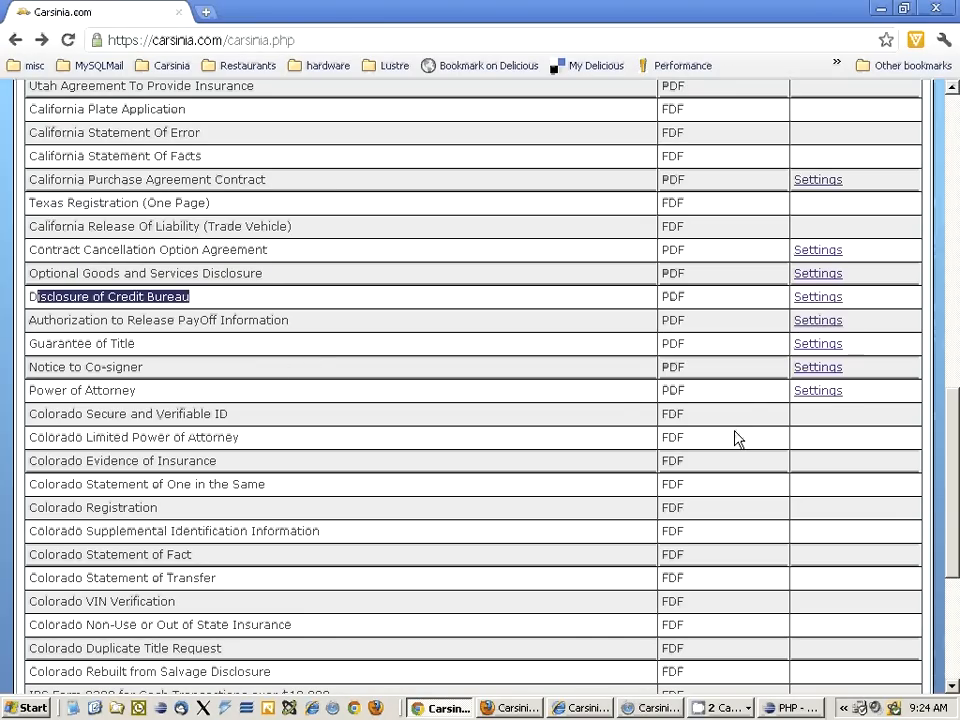
# Open the Power of Attorney settings and point out the editable title and agreement text
pyautogui.click(818, 391)
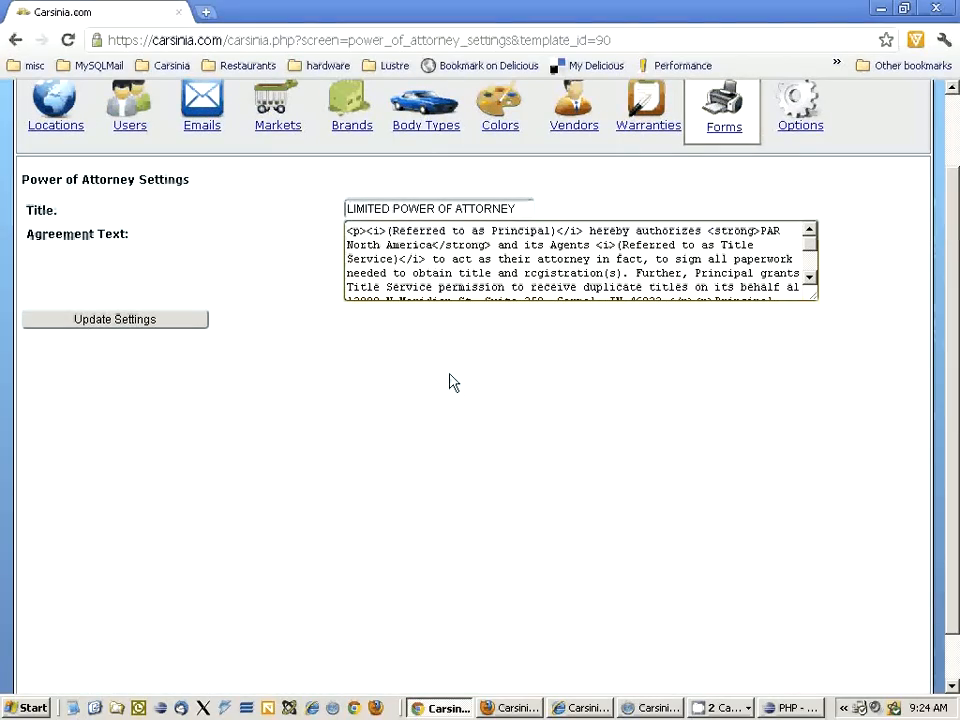
pyautogui.moveTo(531, 212); pyautogui.dragTo(336, 226)
pyautogui.click(453, 273)
pyautogui.scroll(1, 83, 487)
# Switch to the Firefox window showing the deal's structure page
pyautogui.hotkey('alt', 'Tab')
pyautogui.hotkey('alt', 'Tab')
pyautogui.hotkey('alt', 'Tab')
pyautogui.hotkey('alt', 'Tab')
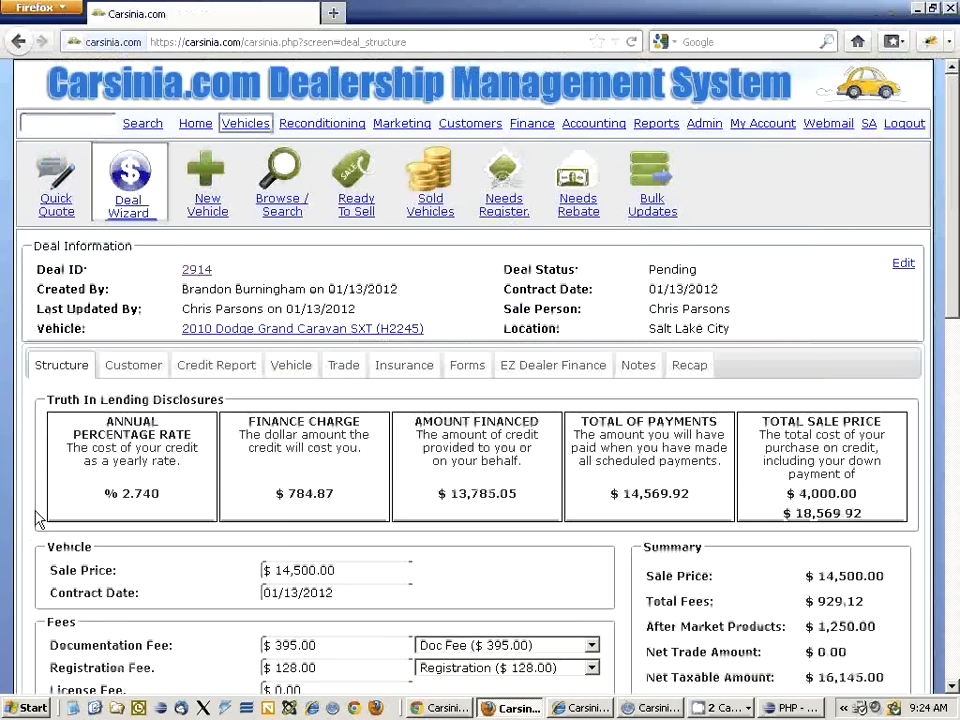
# Look over the current deal's structure page, and open the pending deal for the 2001 Nissan Pathfinder SE
pyautogui.scroll(-7, 240, 497)
pyautogui.scroll(-3, 253, 493)
pyautogui.scroll(6, 381, 454)
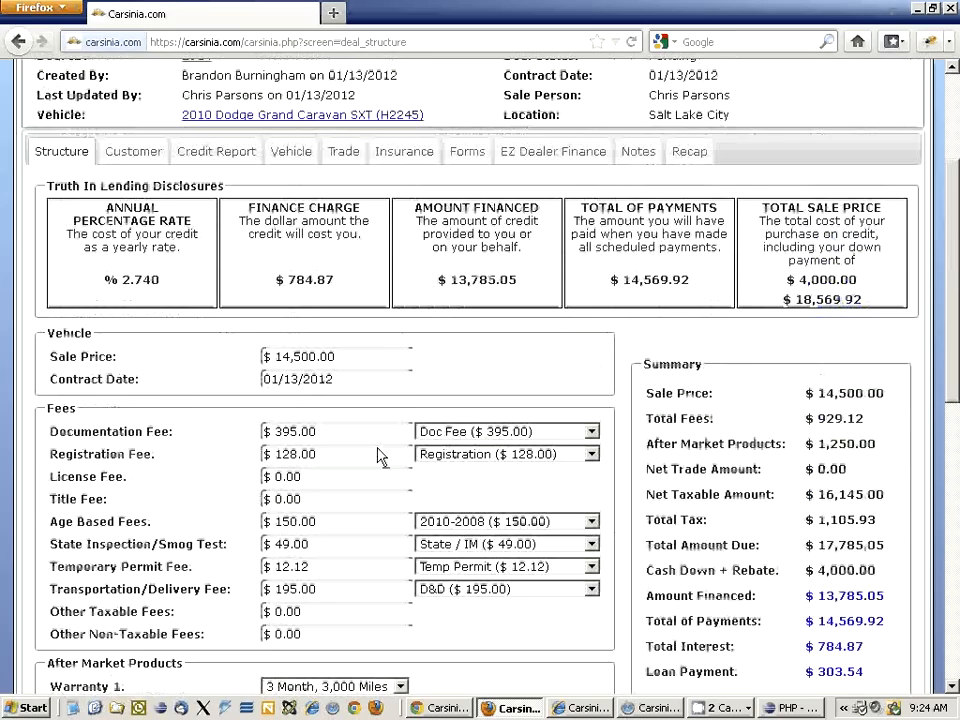
pyautogui.click(467, 151)
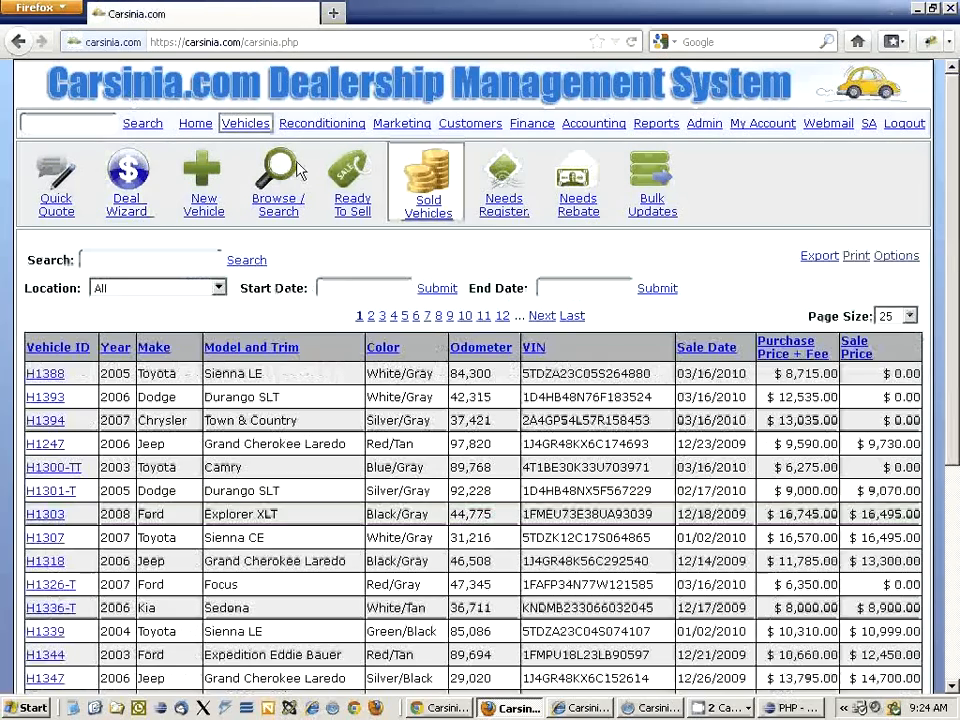
pyautogui.click(111, 192)
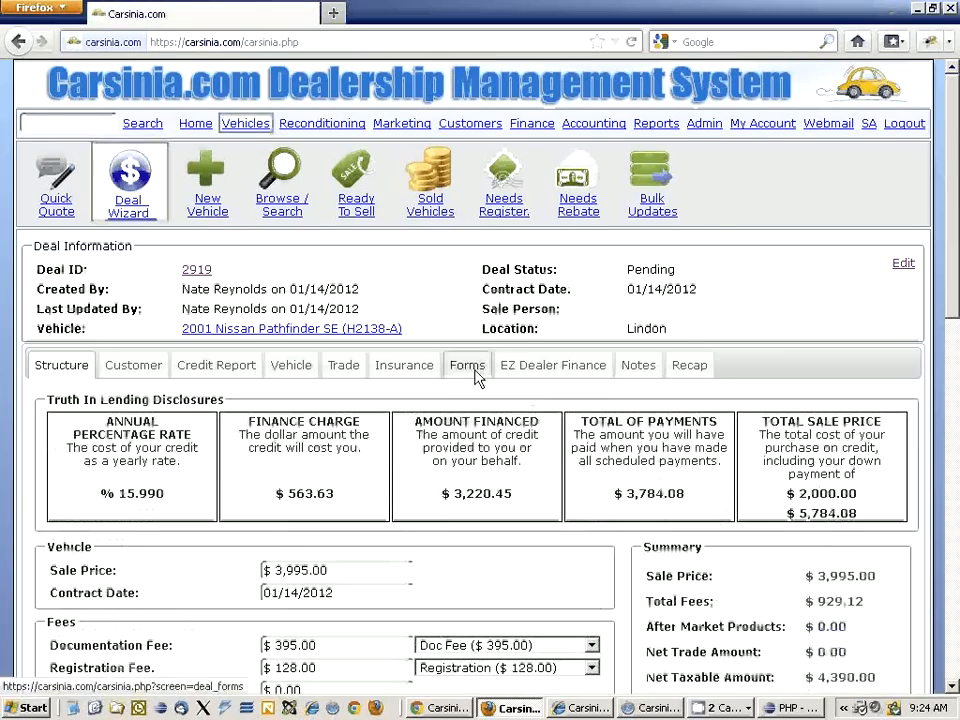
# Open the forms list of the Nissan Pathfinder deal and look through the available forms
pyautogui.click(478, 375)
pyautogui.scroll(-5, 388, 433)
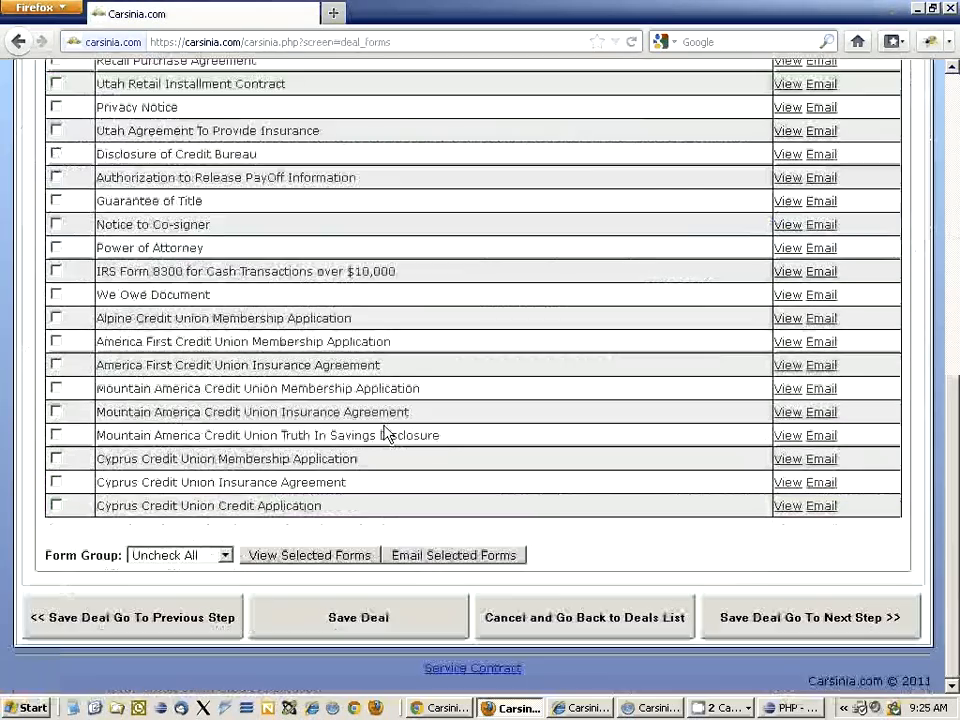
pyautogui.scroll(2, 386, 434)
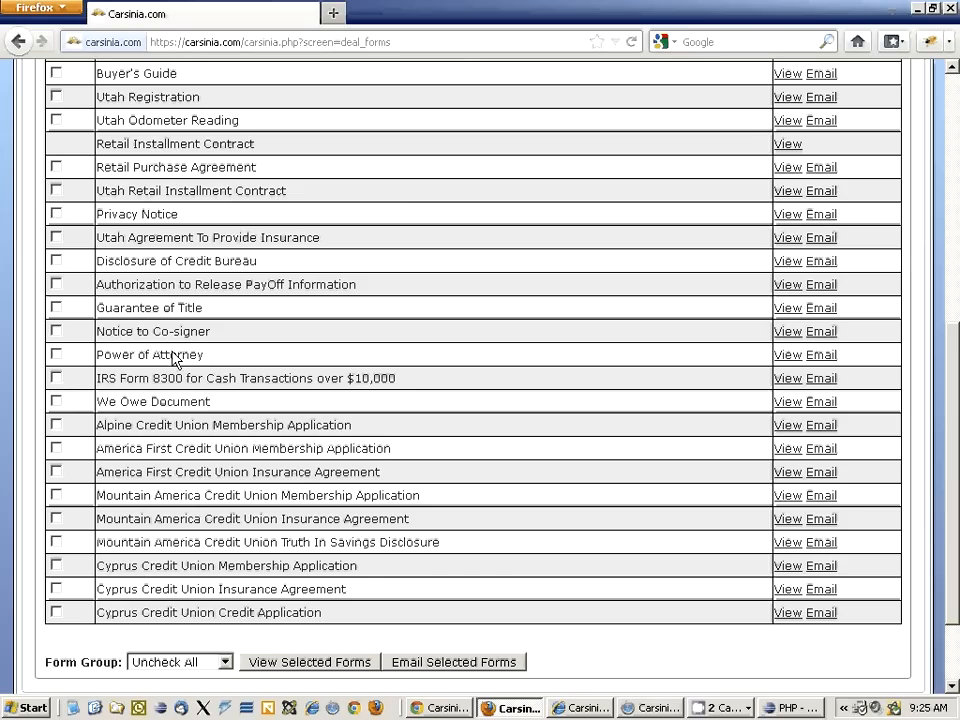
pyautogui.scroll(2, 213, 363)
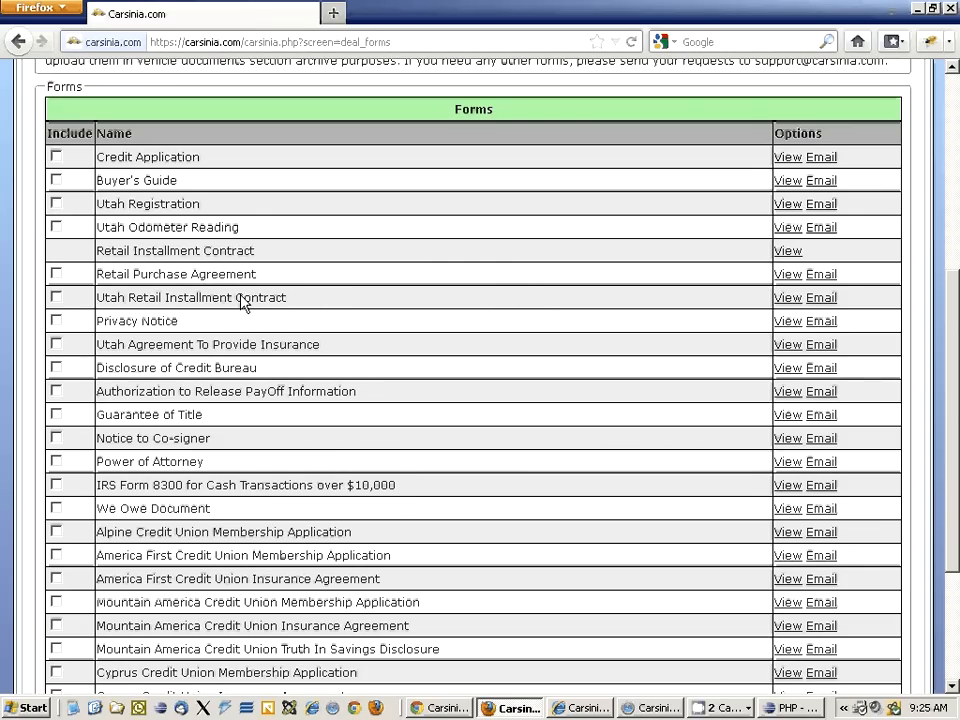
# View the pre-filled Utah Retail Installment Contract, look through its pages, and close the document
pyautogui.click(787, 298)
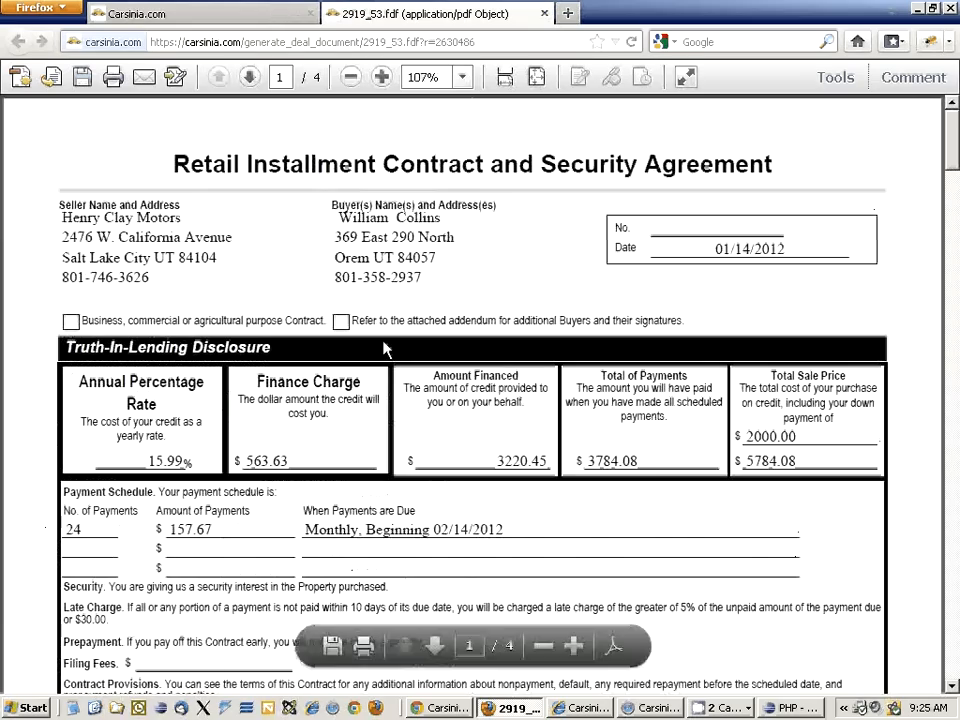
pyautogui.scroll(-15, 383, 345)
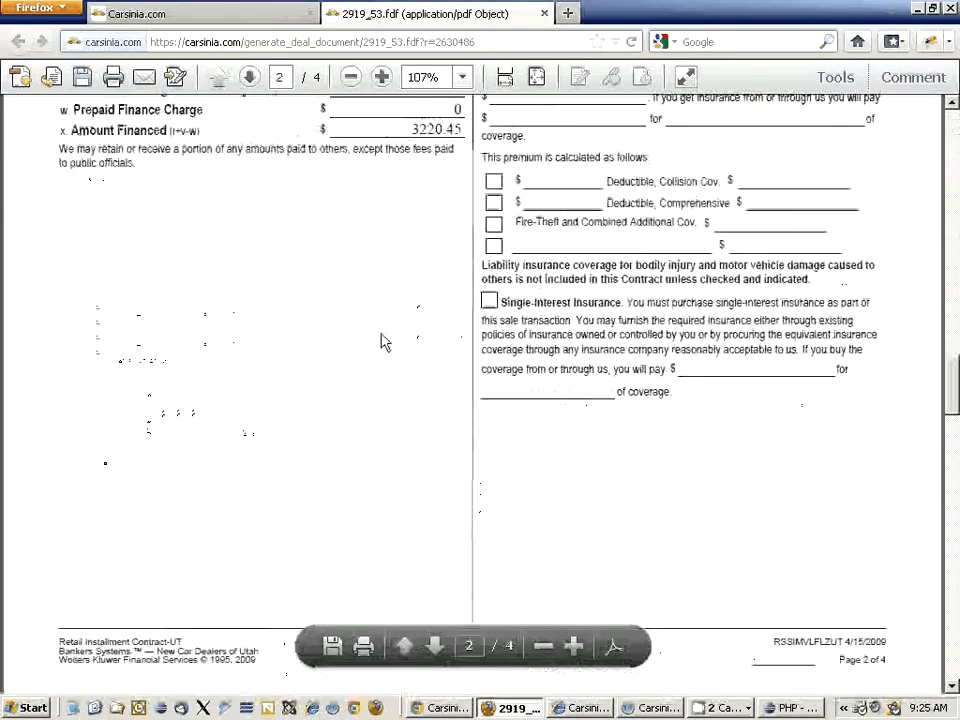
pyautogui.scroll(10, 383, 342)
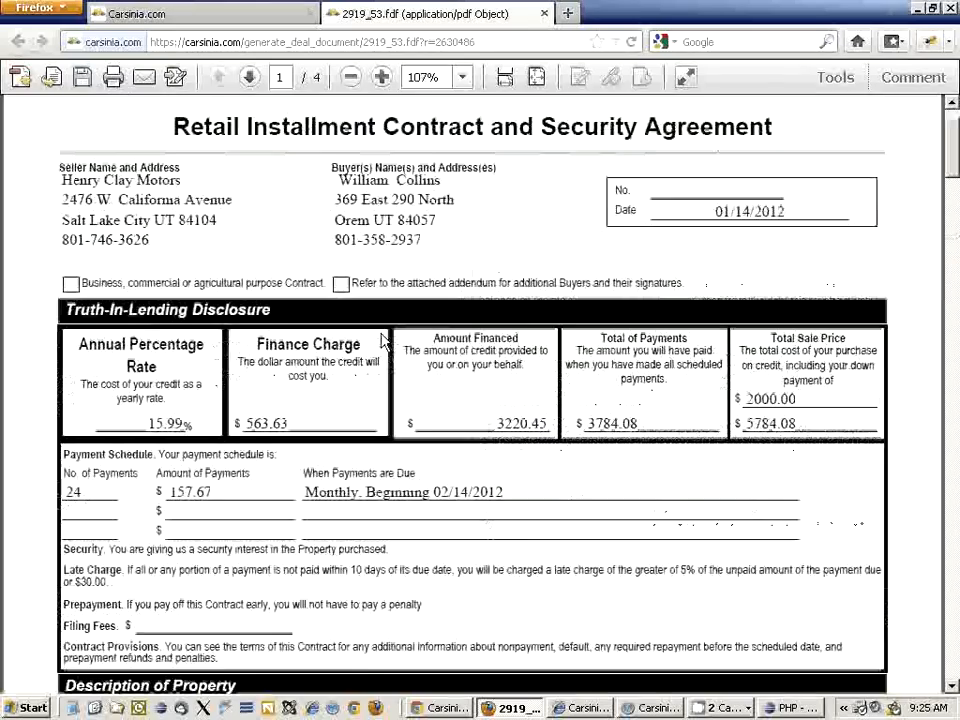
pyautogui.scroll(1, 383, 342)
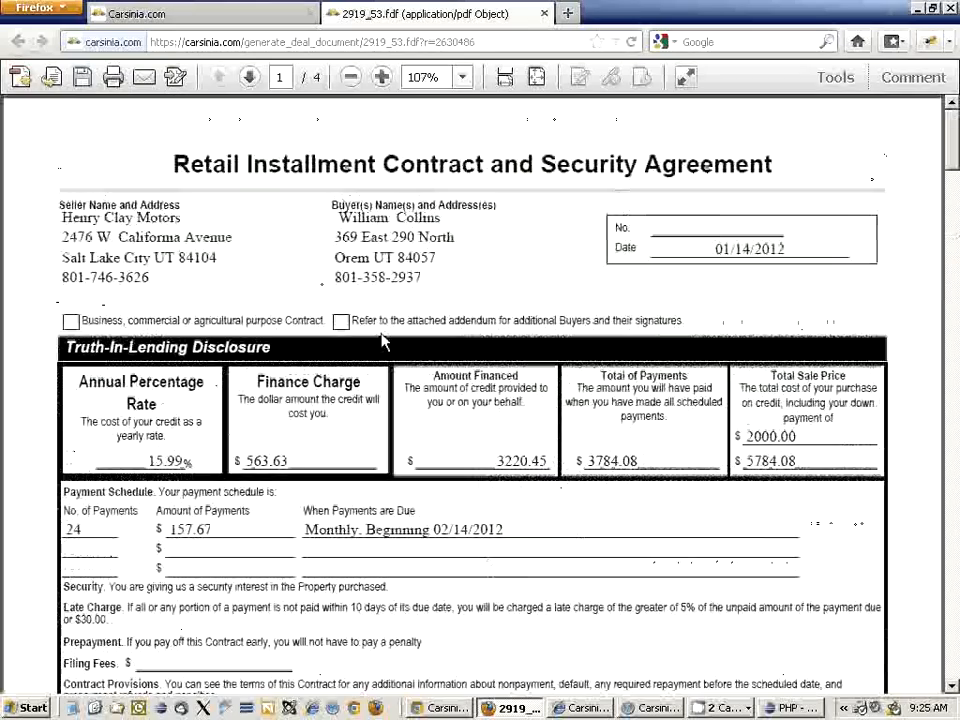
pyautogui.click(545, 14)
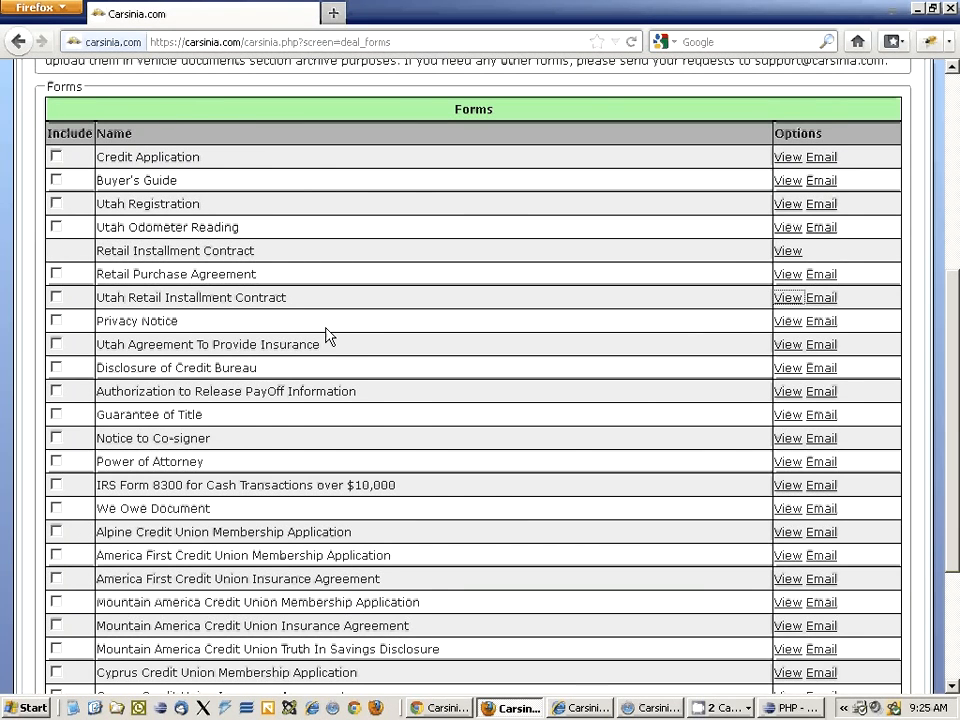
# Highlight the Cyprus Credit Union Credit Application in the deal's forms, view the pre-filled document, and close it
pyautogui.scroll(-4, 222, 418)
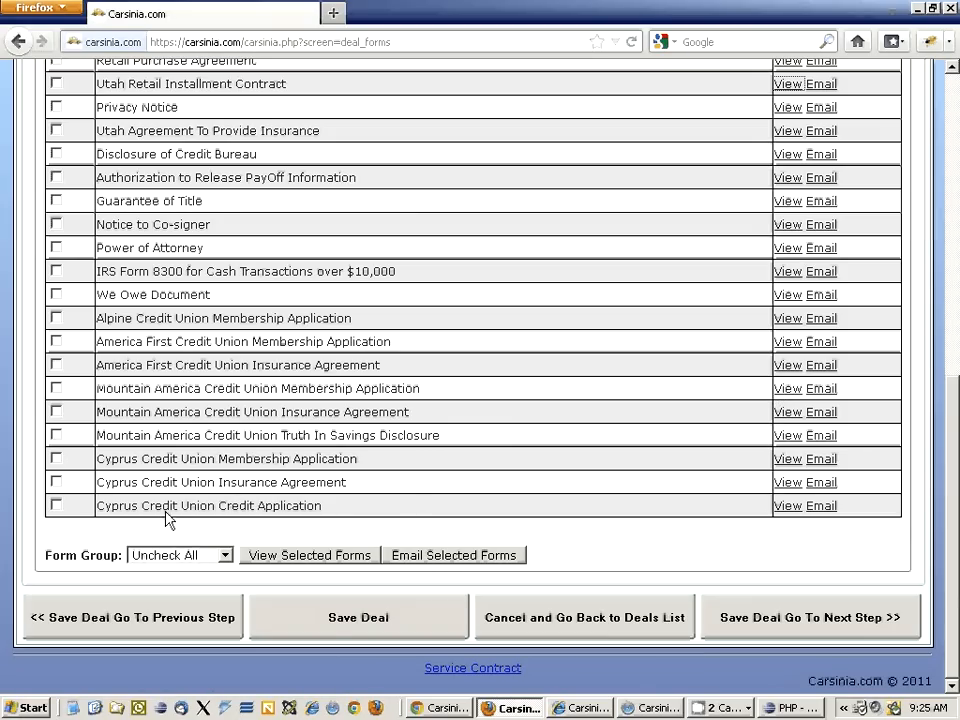
pyautogui.moveTo(358, 514); pyautogui.dragTo(131, 510)
pyautogui.click(800, 505)
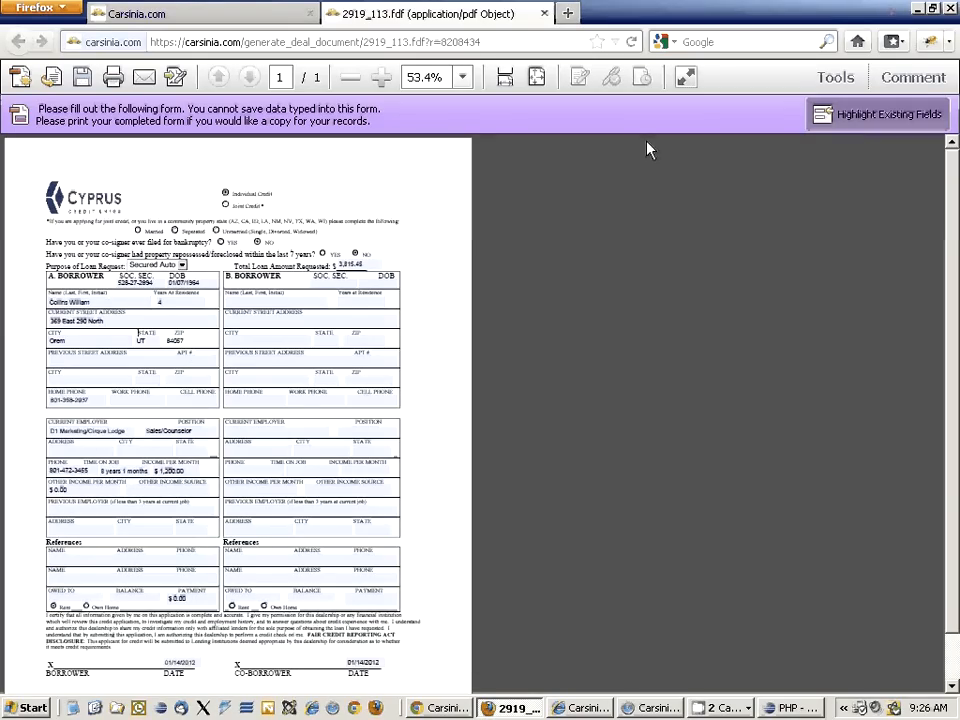
pyautogui.click(545, 13)
# Switch to the Chrome window, go to the vehicle exports under reports, and open New Vehicle Export for editing
pyautogui.hotkey('alt', 'Tab')
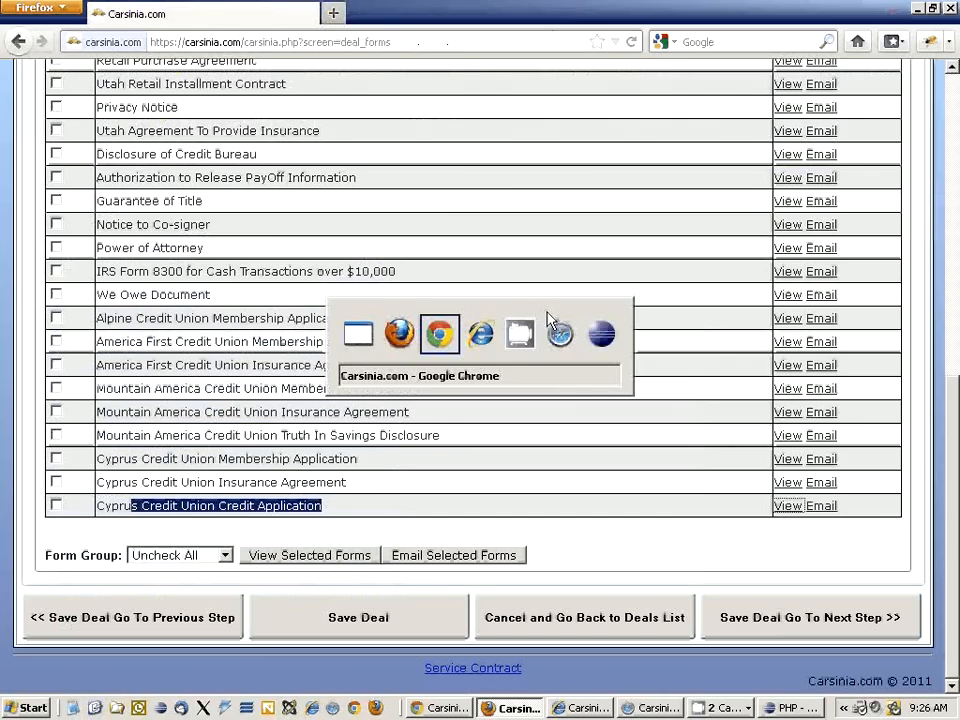
pyautogui.hotkey('alt', 'Tab')
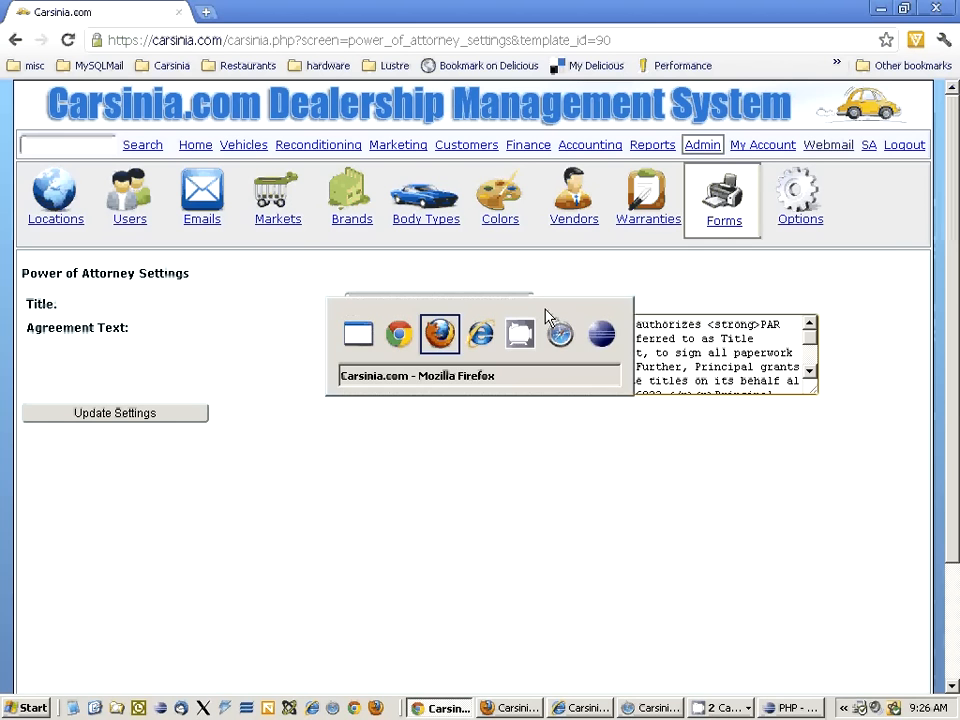
pyautogui.hotkey('alt', 'Tab')
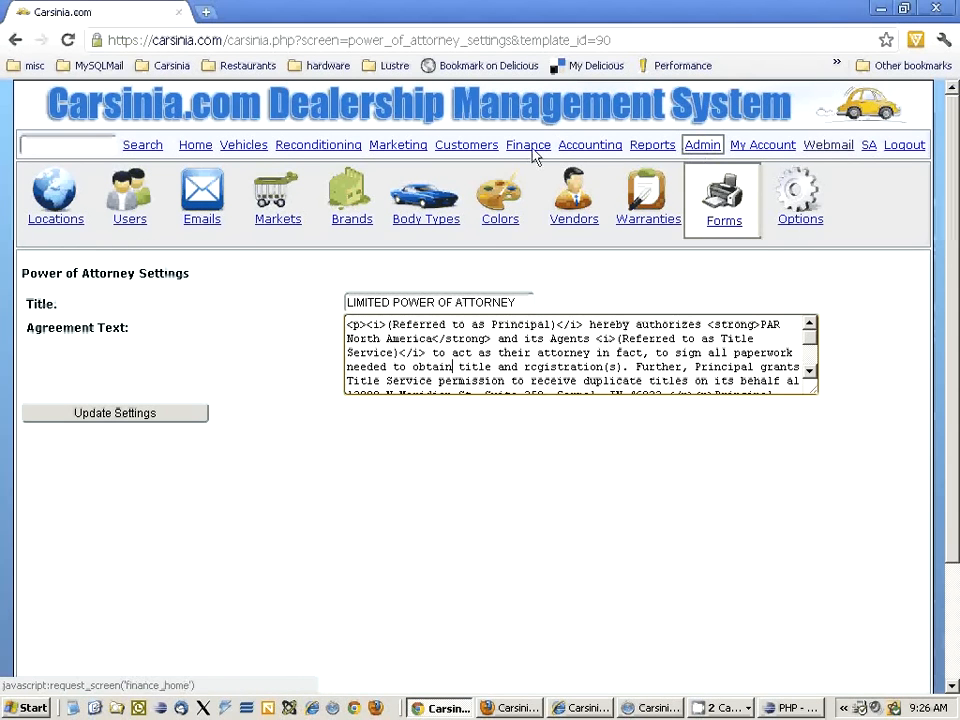
pyautogui.click(653, 148)
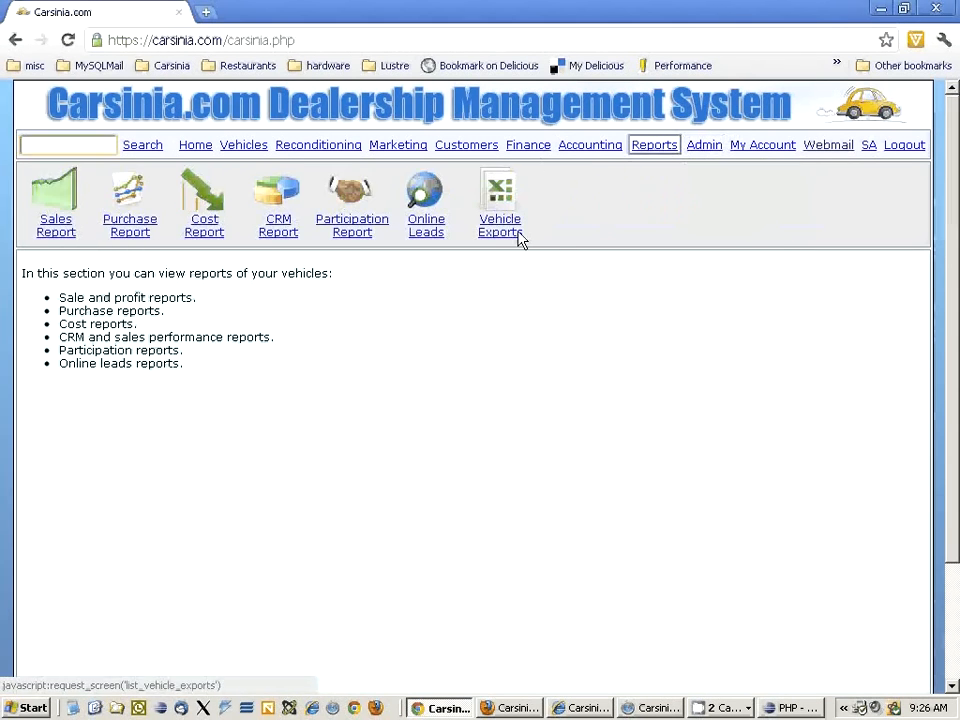
pyautogui.click(520, 240)
pyautogui.click(634, 346)
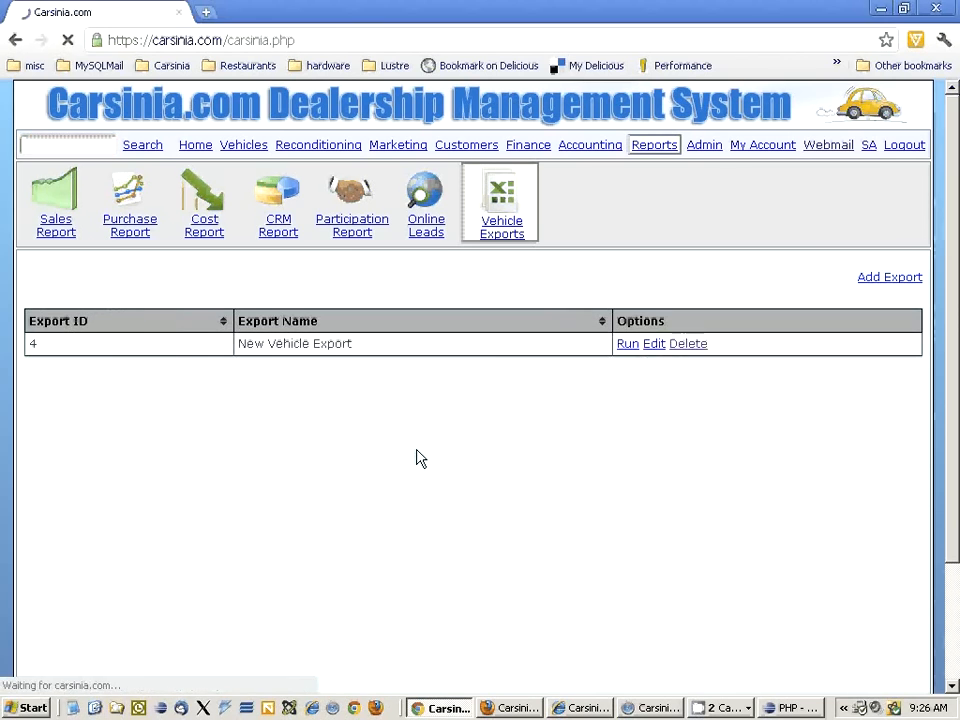
pyautogui.scroll(-3, 463, 434)
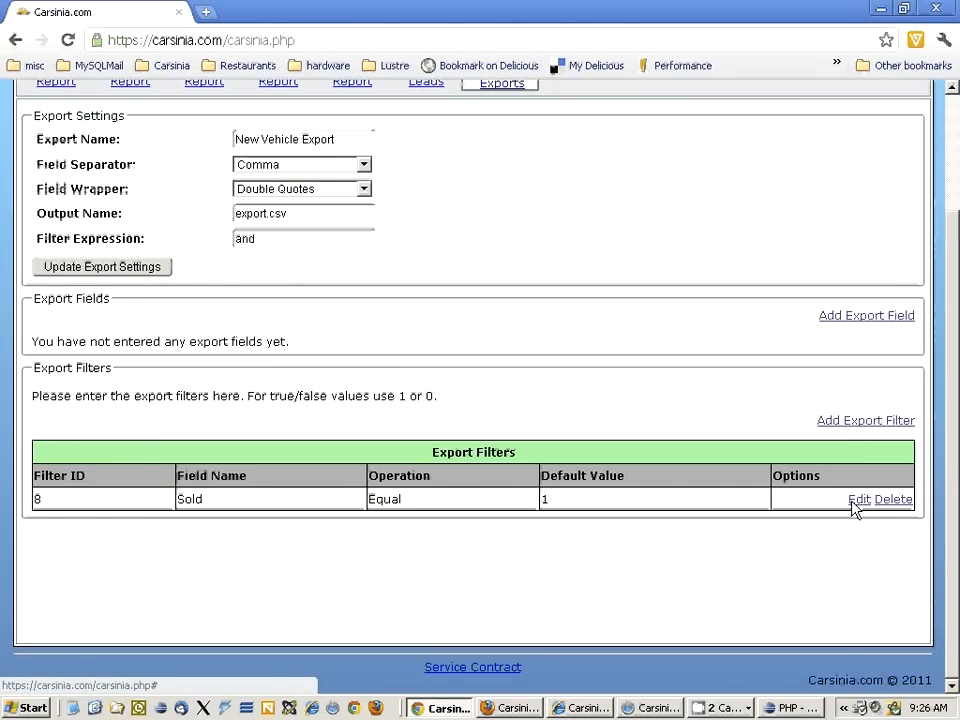
# Browse the fields available for adding to the vehicle export, and cancel without adding one
pyautogui.click(870, 318)
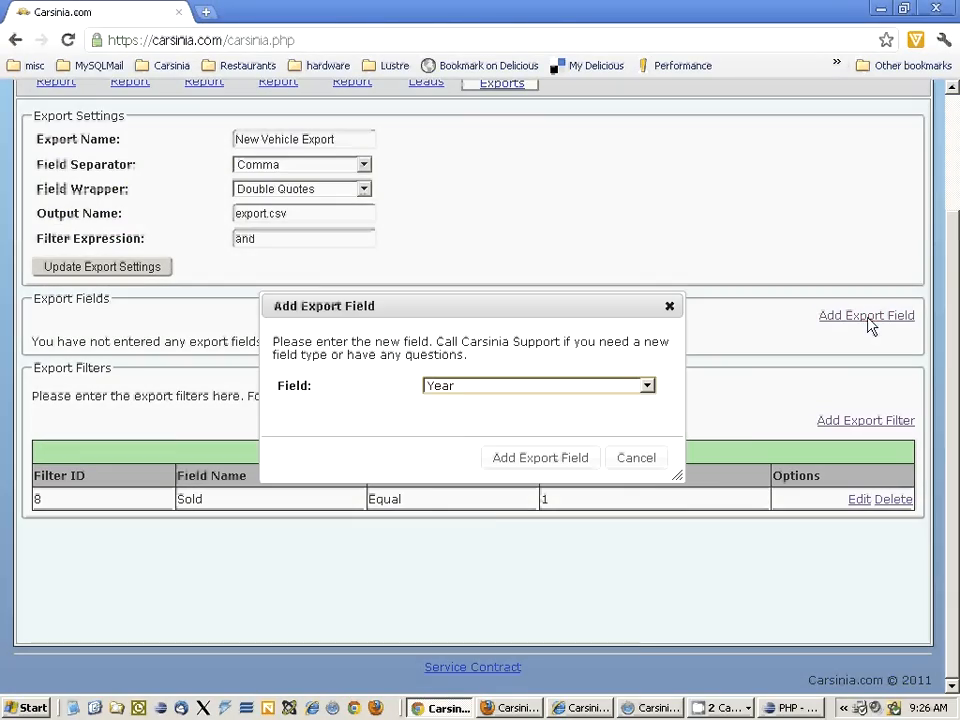
pyautogui.click(551, 388)
pyautogui.scroll(-10, 545, 490)
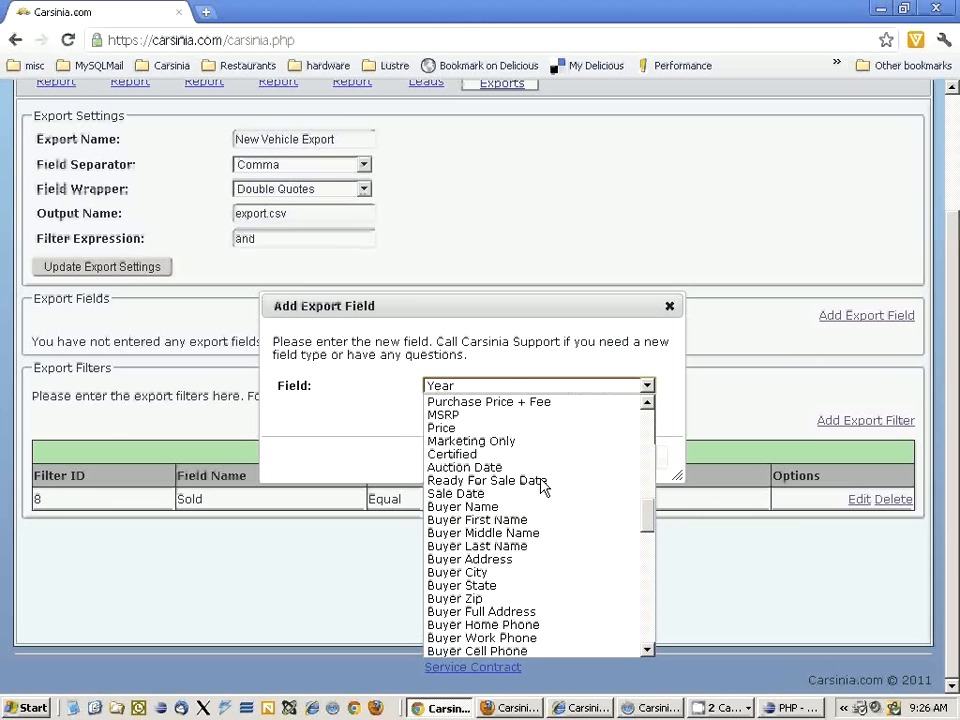
pyautogui.scroll(-12, 543, 484)
pyautogui.scroll(10, 540, 484)
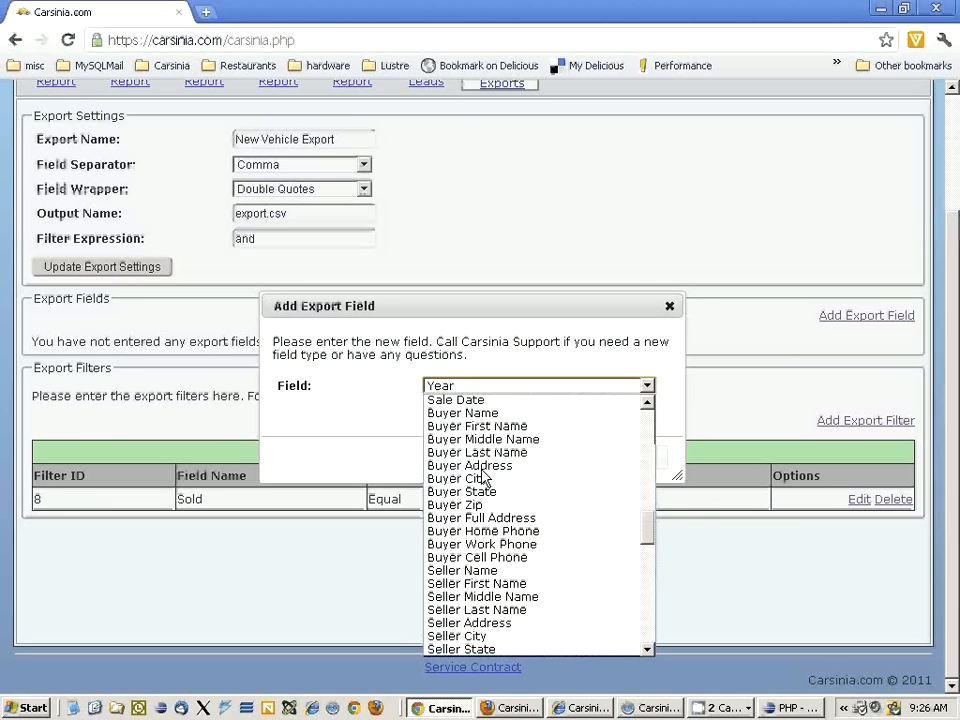
pyautogui.scroll(-9, 483, 478)
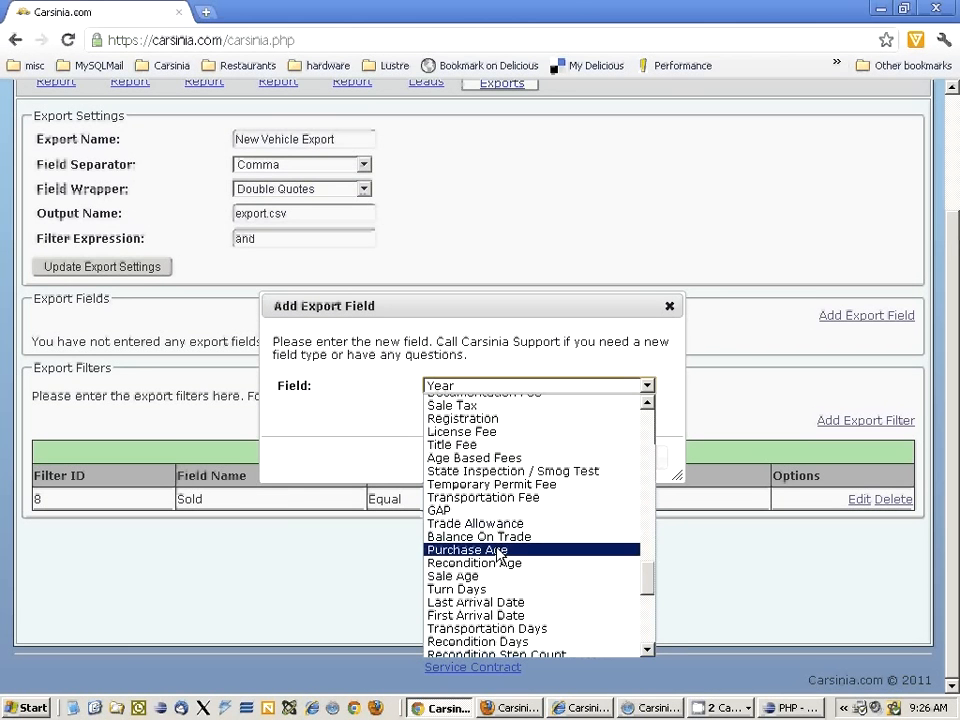
pyautogui.scroll(-9, 490, 562)
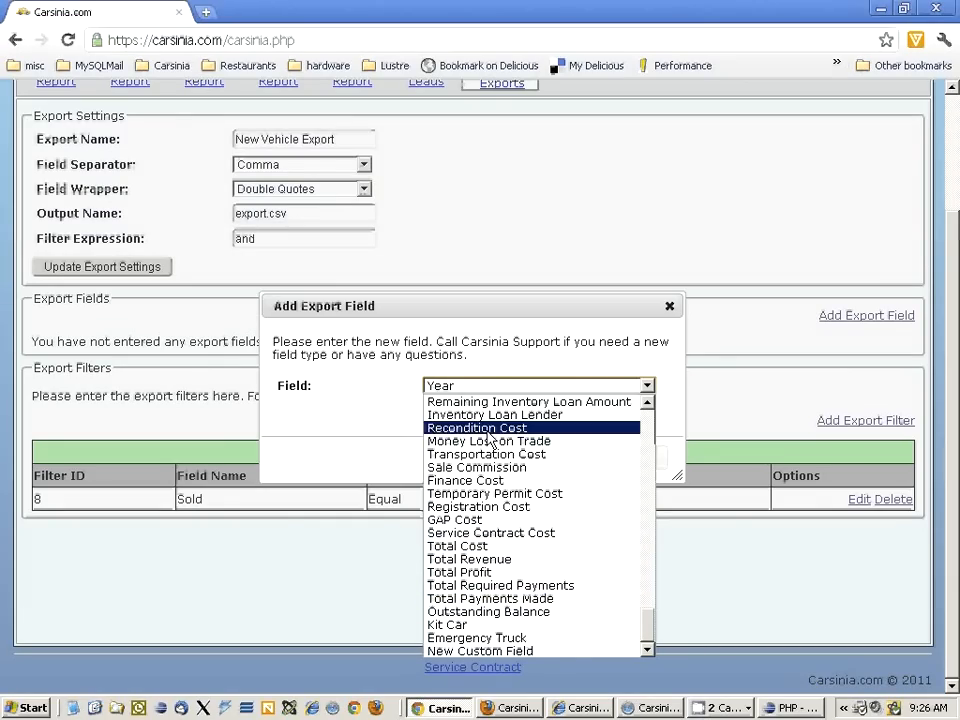
pyautogui.scroll(15, 489, 438)
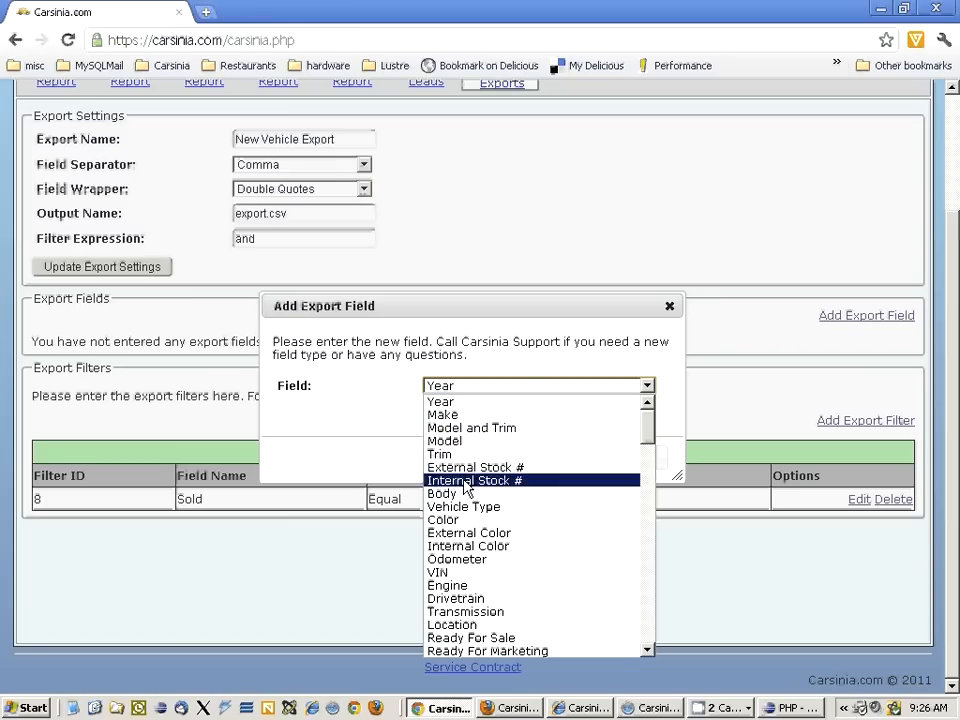
pyautogui.click(516, 383)
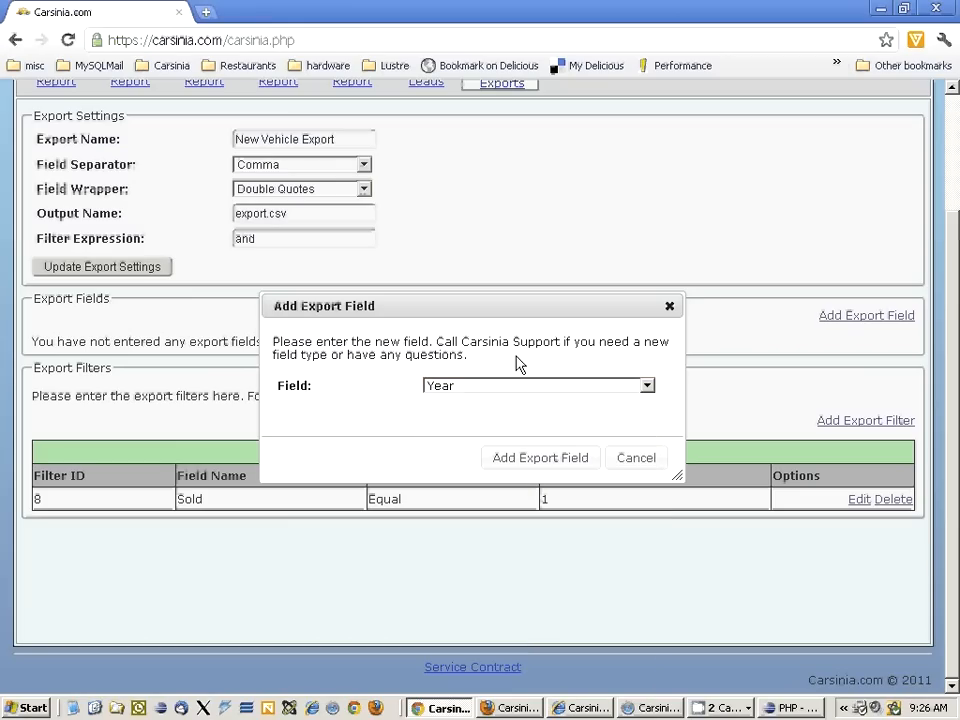
pyautogui.click(641, 462)
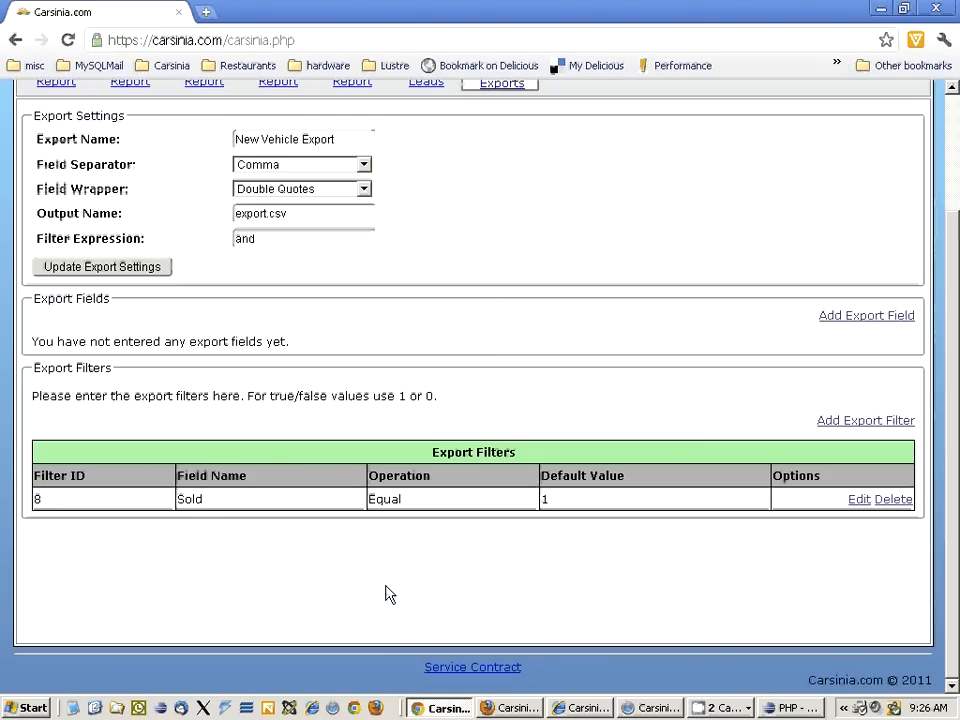
pyautogui.scroll(3, 389, 580)
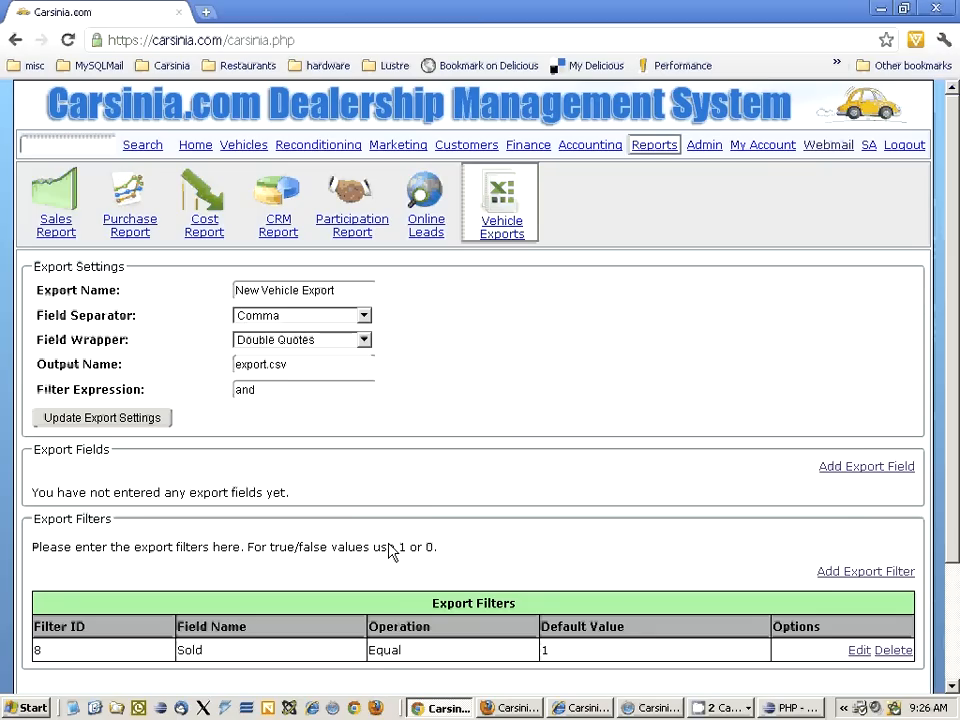
# Look at the website contents in the marketing section, and open the online distribution settings
pyautogui.click(398, 148)
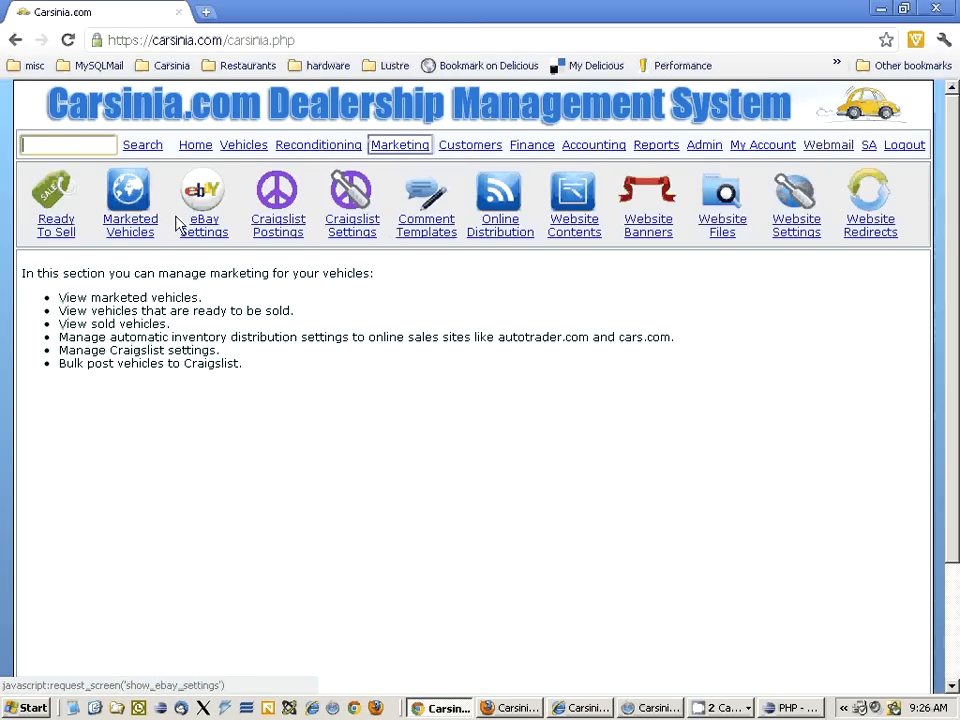
pyautogui.click(574, 236)
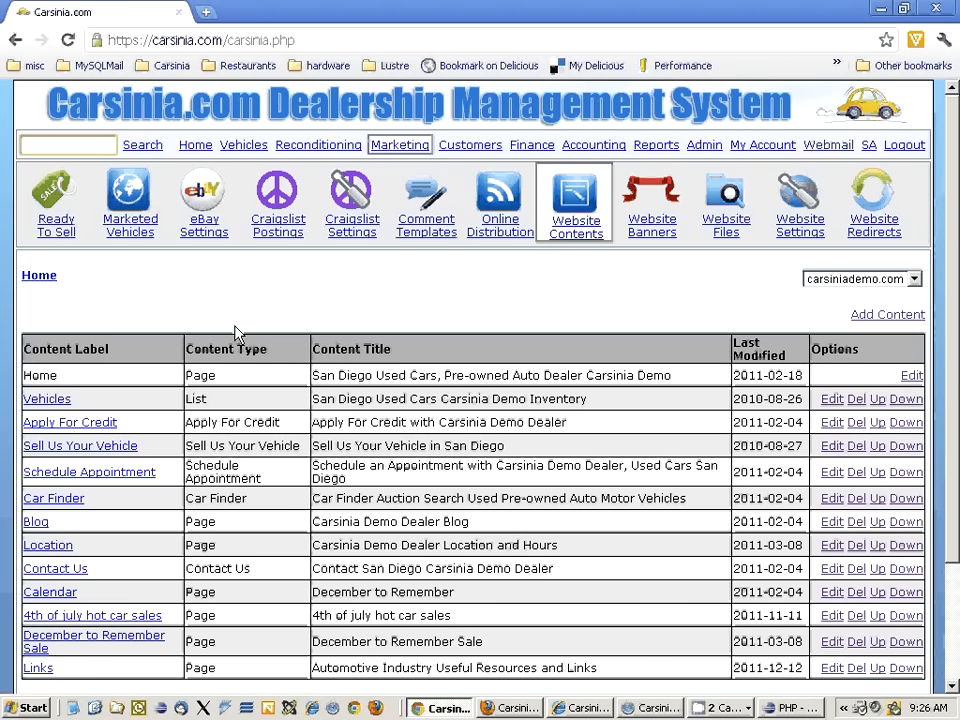
pyautogui.click(499, 231)
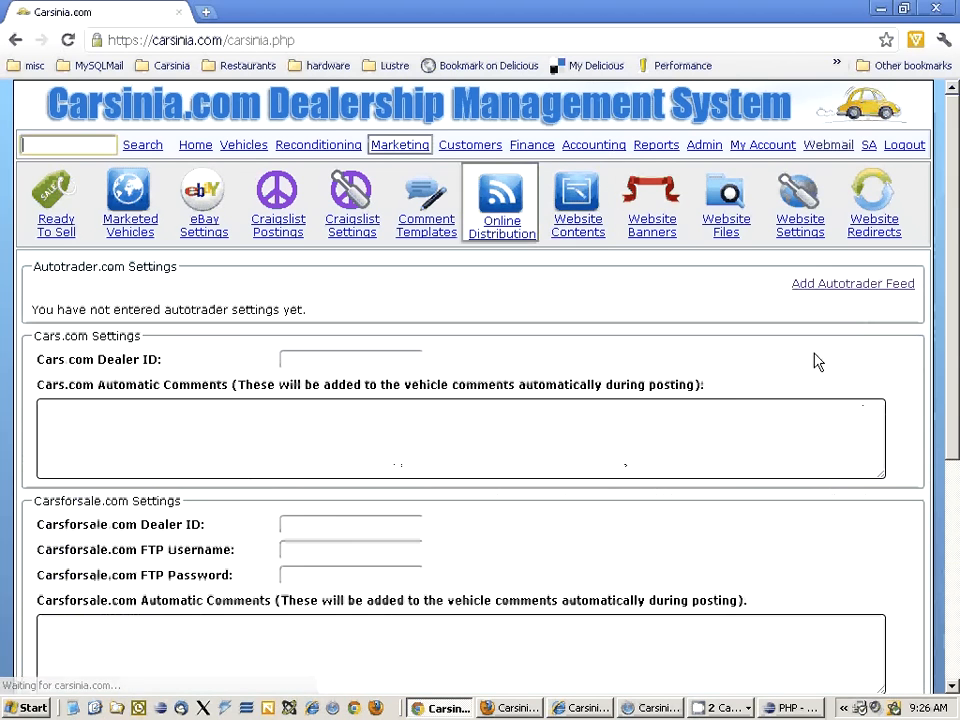
# Browse the locations offered for a new Autotrader feed, pick North Territory, and cancel without adding the feed
pyautogui.click(822, 285)
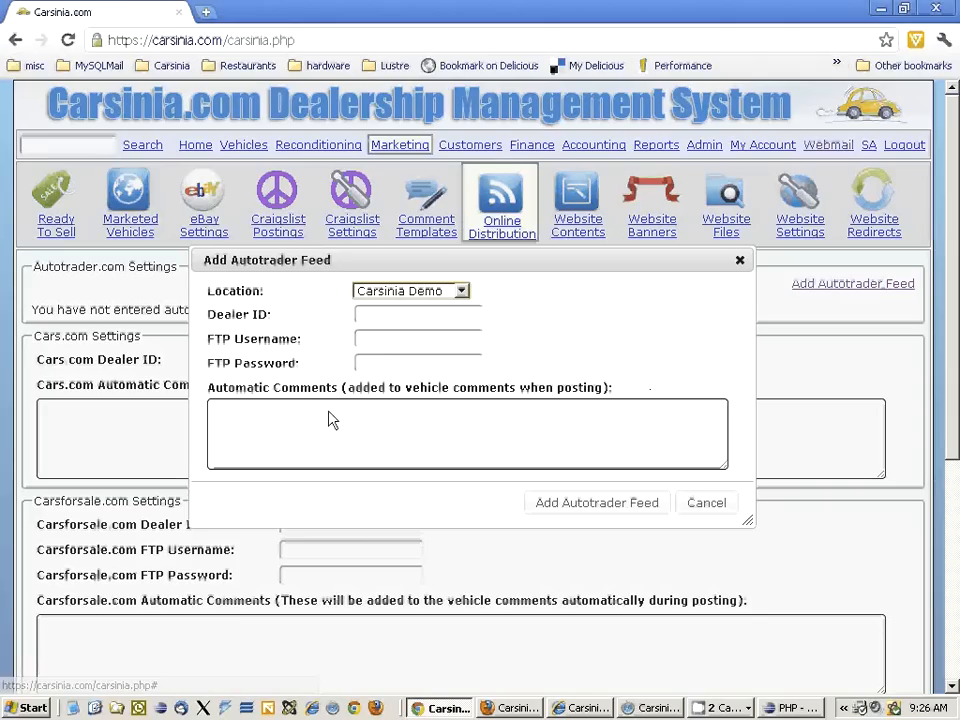
pyautogui.click(406, 293)
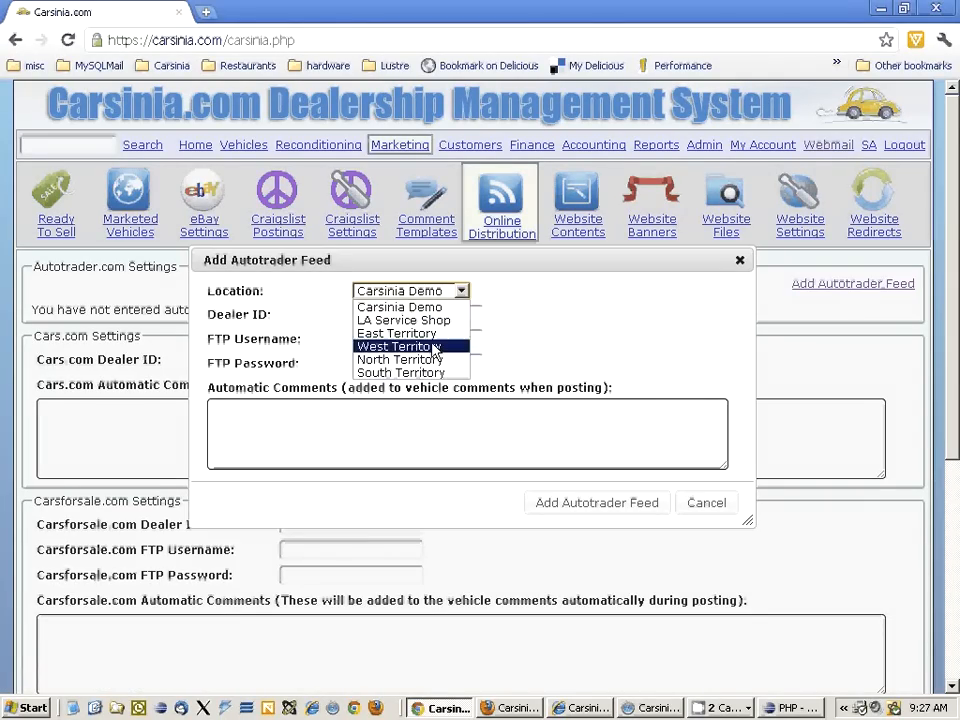
pyautogui.click(425, 293)
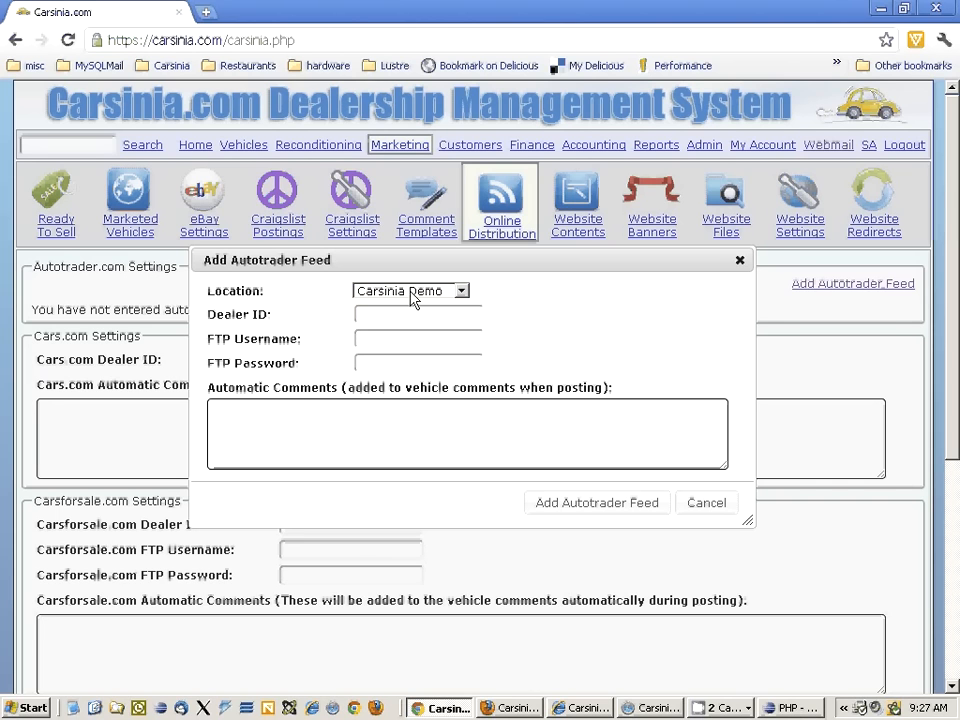
pyautogui.click(412, 293)
pyautogui.click(420, 360)
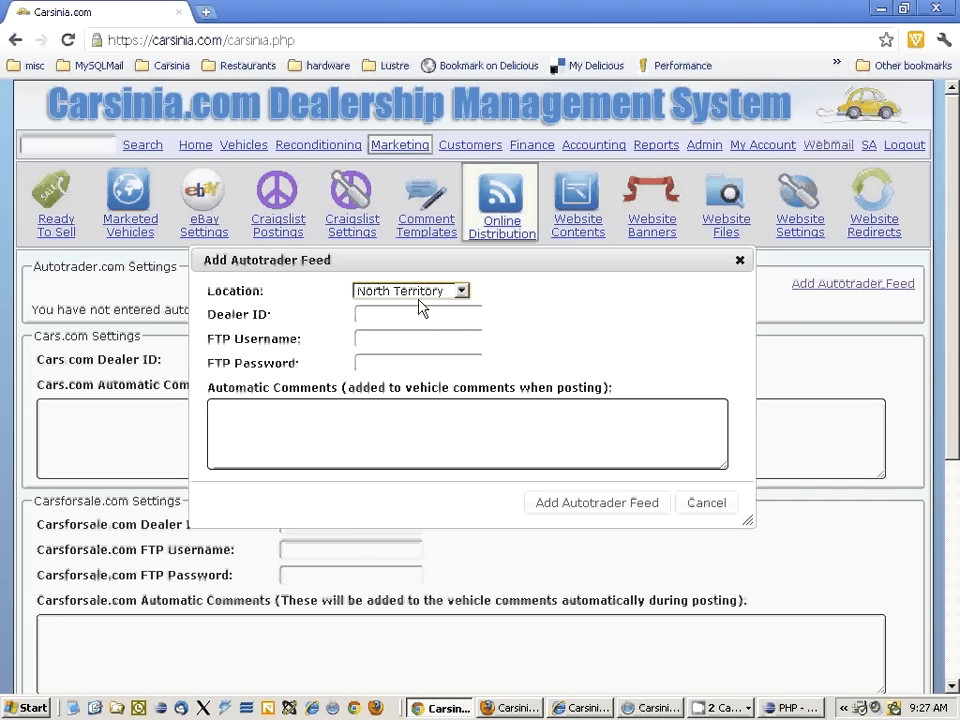
pyautogui.click(707, 503)
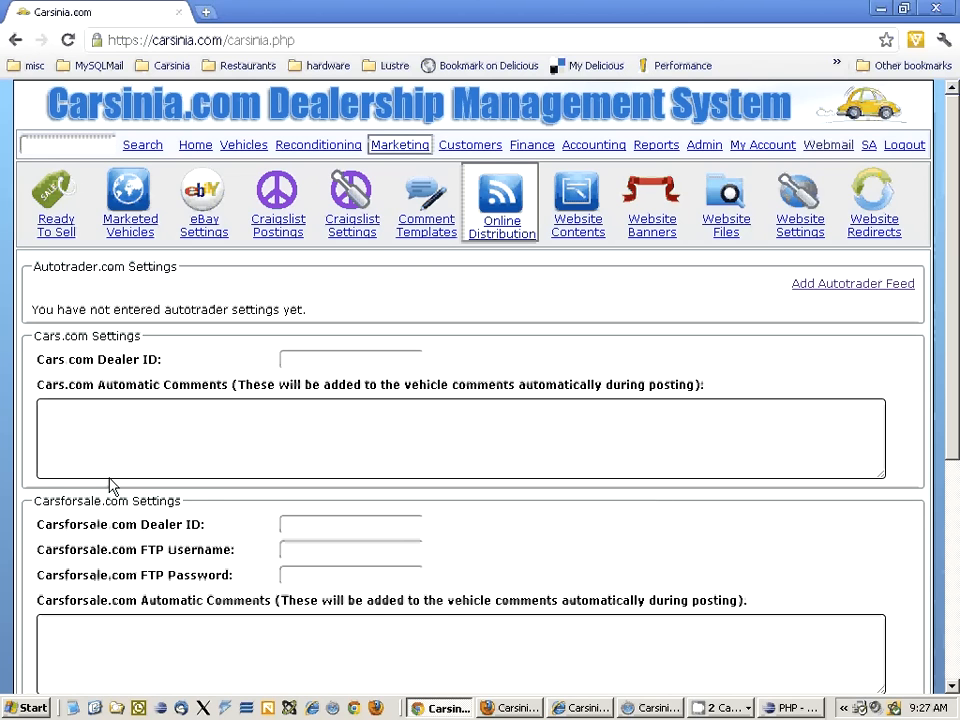
# Open the demo dealer website carsiniademo.com in a new browser tab
pyautogui.click(205, 13)
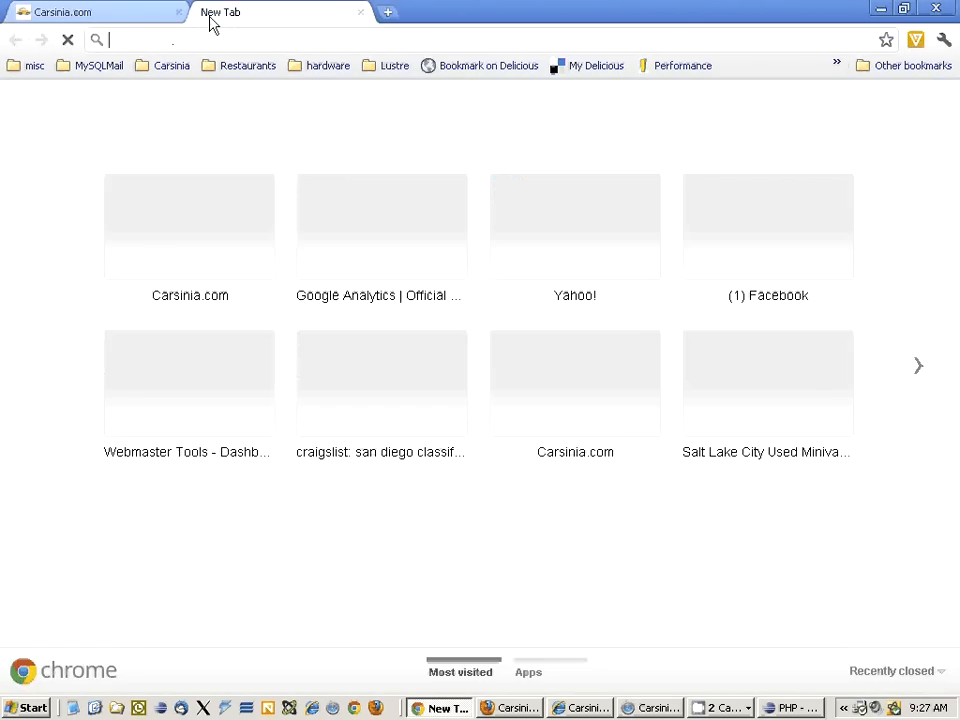
pyautogui.write('ca')
pyautogui.press('End')
pyautogui.press('Left')
pyautogui.press('Left')
pyautogui.press('Left')
pyautogui.press('Left')
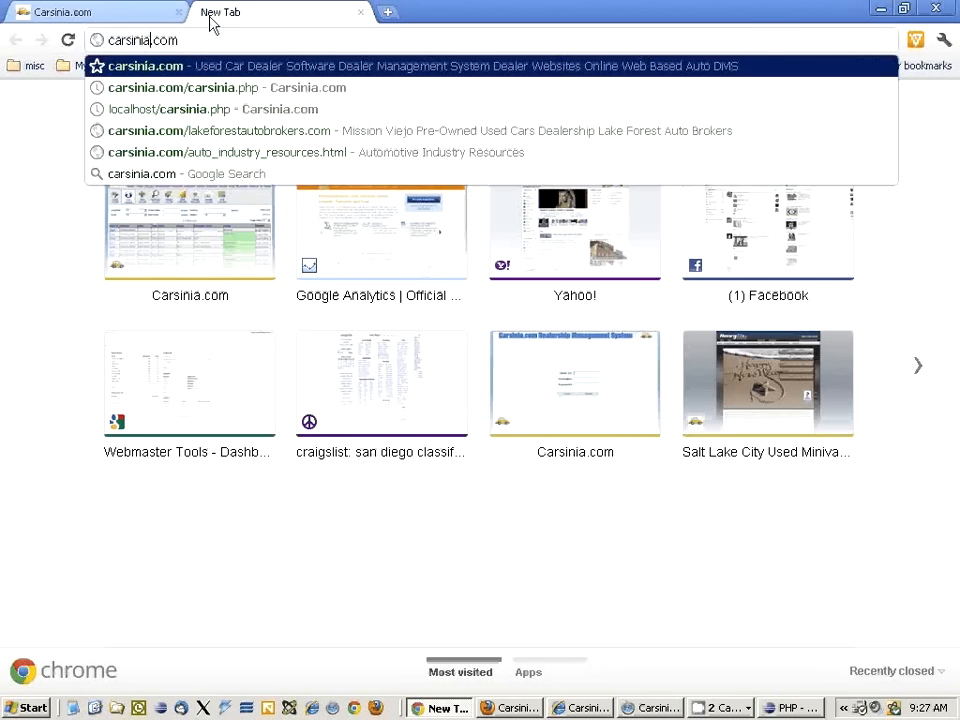
pyautogui.write('demo')
pyautogui.press('Return')
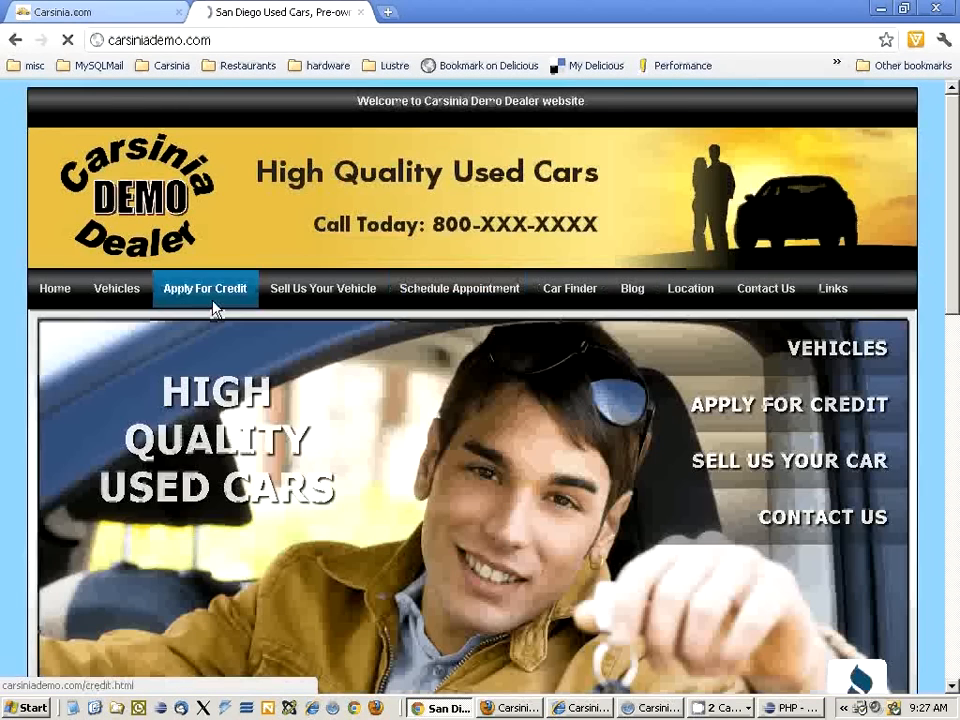
# Open the website's vehicle inventory and filter it by location, first Carsinia Demo and finally LA Service Shop
pyautogui.click(125, 290)
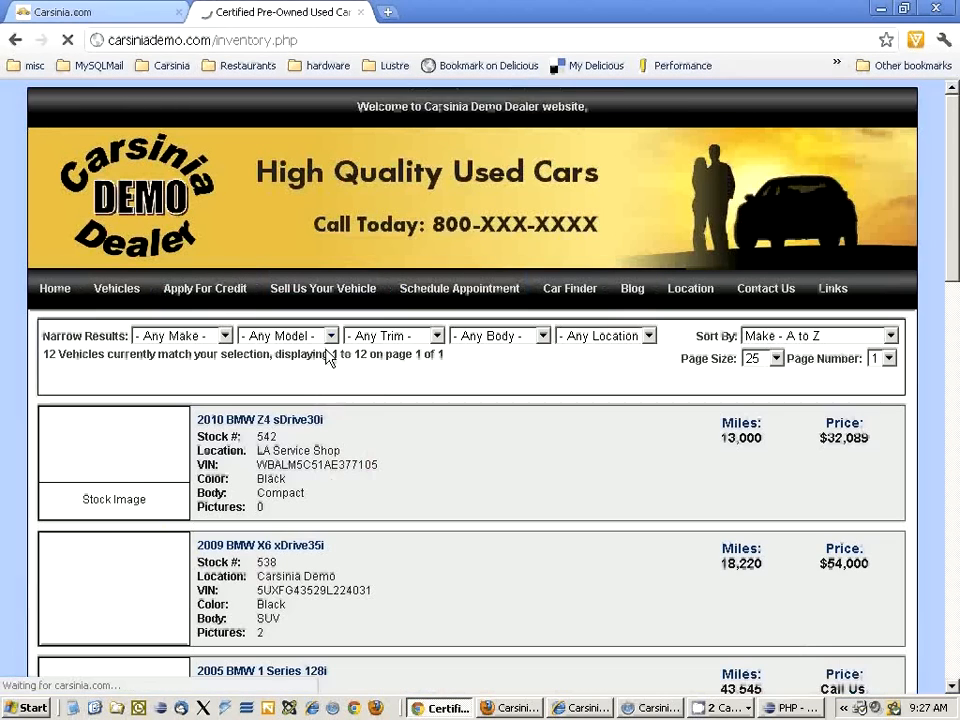
pyautogui.click(628, 340)
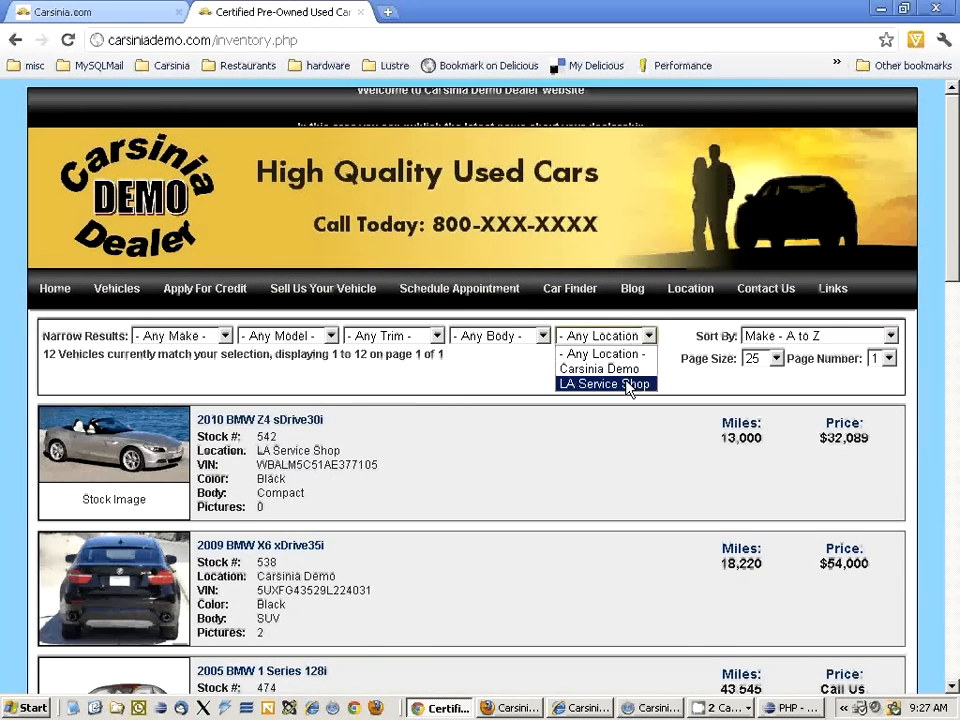
pyautogui.click(624, 370)
pyautogui.click(590, 337)
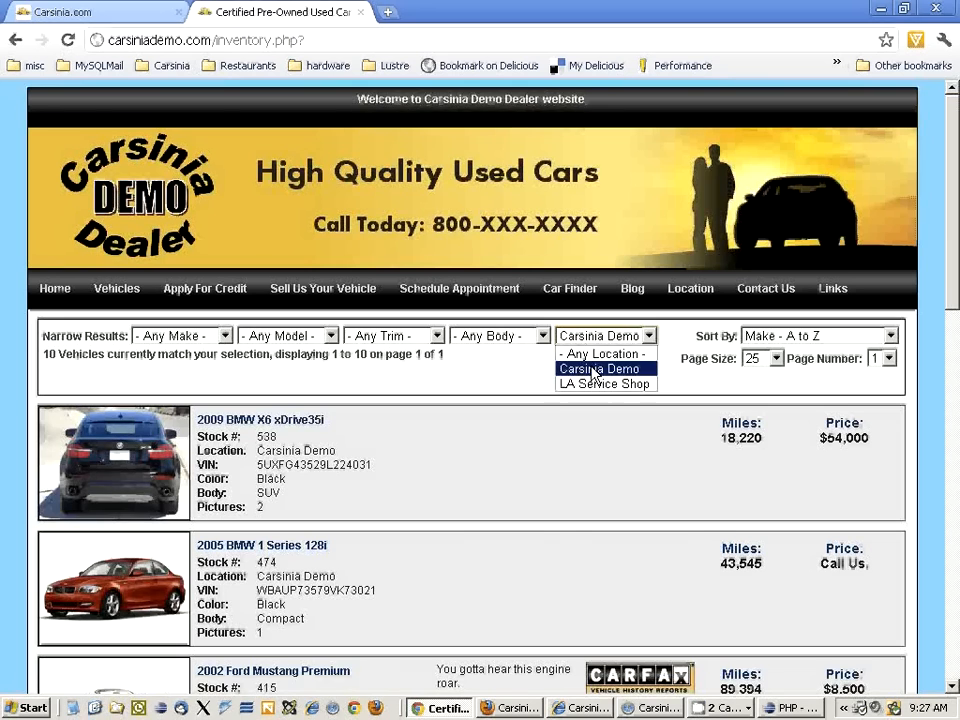
pyautogui.click(594, 385)
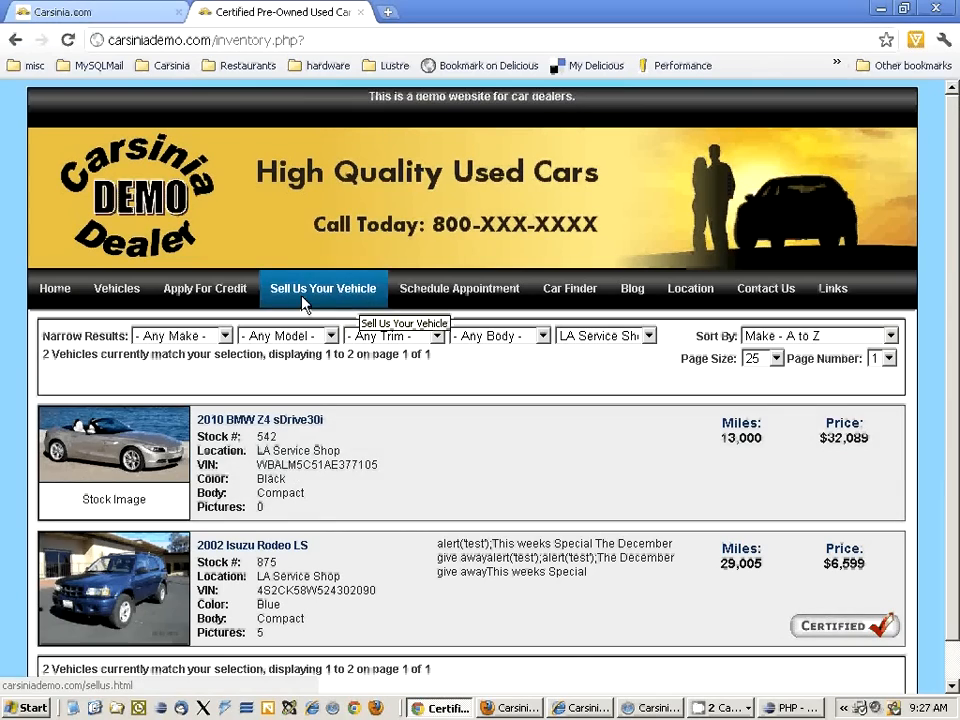
# Open the website's credit application and enable the co-applicant option to examine the fields for both applicants
pyautogui.click(191, 299)
pyautogui.scroll(-2, 375, 458)
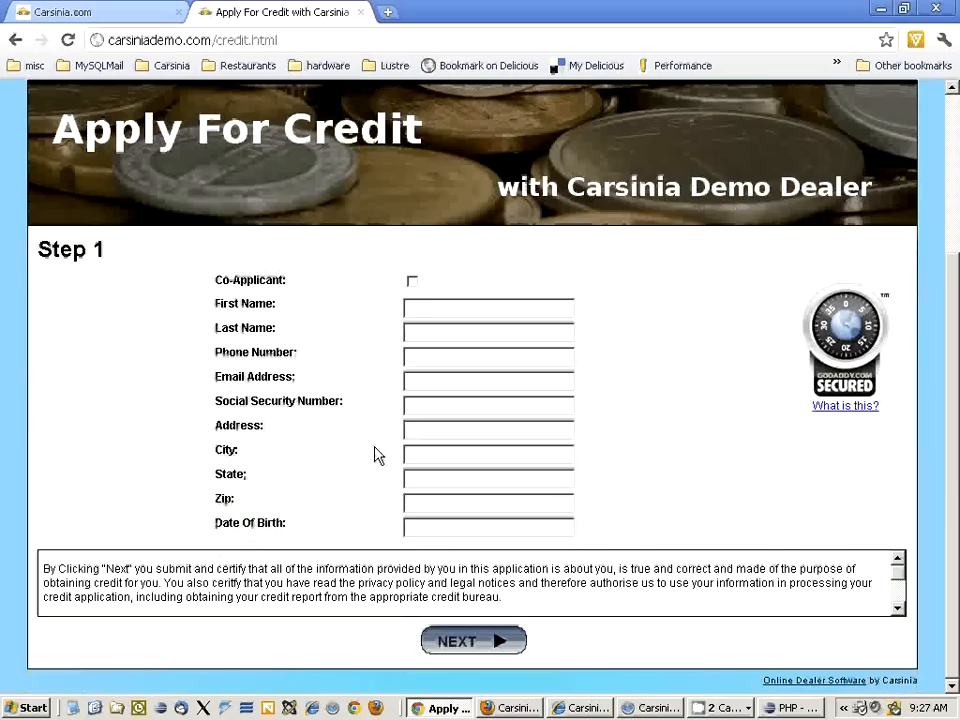
pyautogui.click(412, 283)
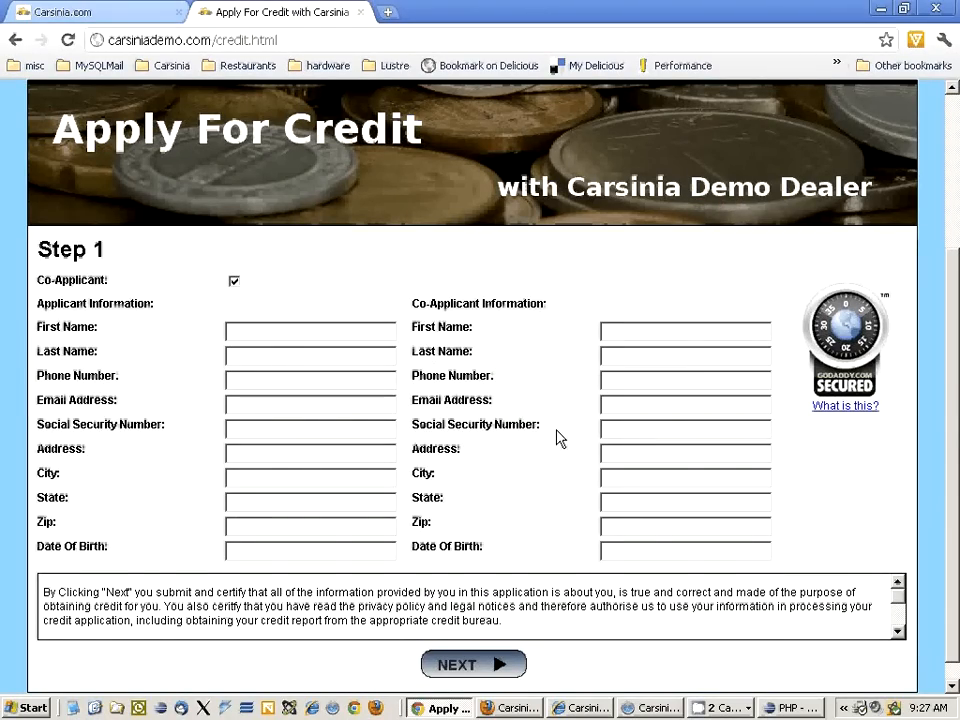
pyautogui.scroll(3, 315, 431)
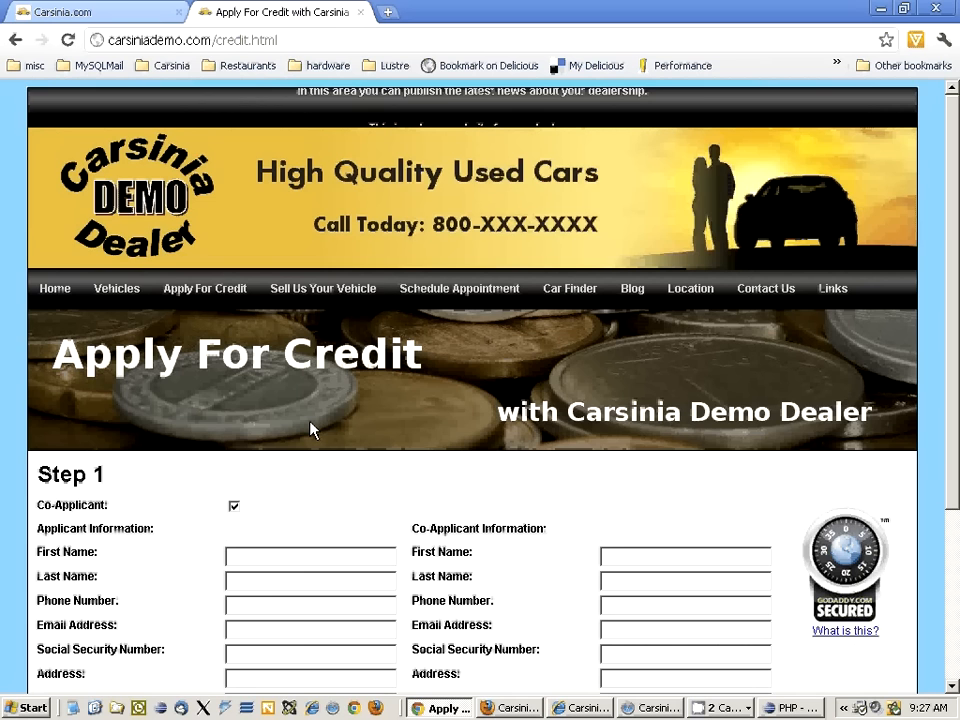
# Open the Vehicles section of the management system, and return to the demo website's unfiltered vehicle inventory
pyautogui.click(100, 12)
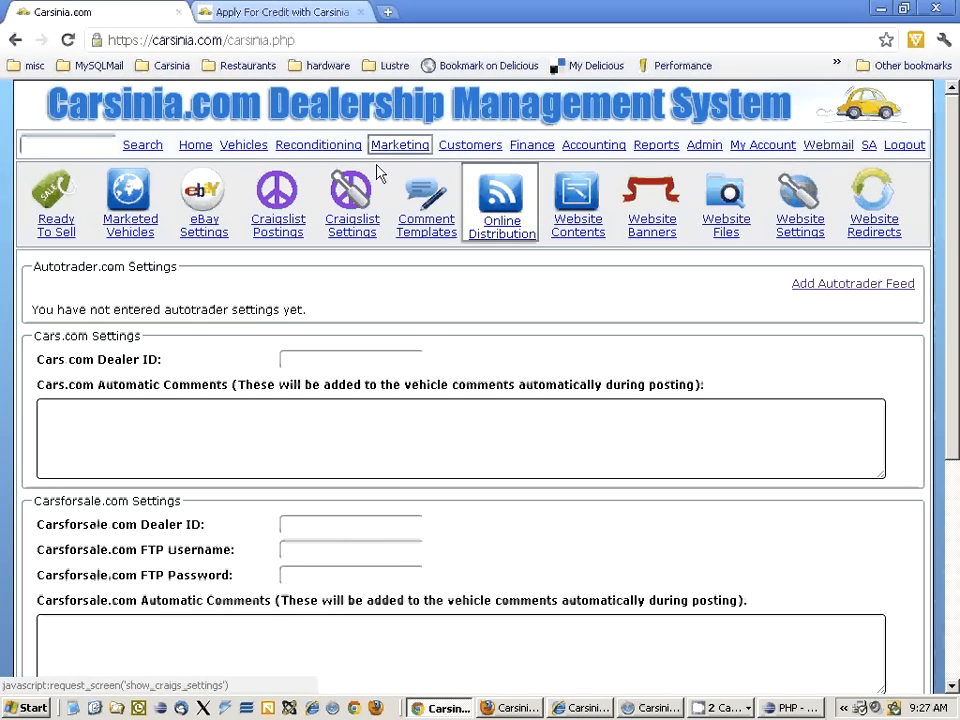
pyautogui.click(246, 147)
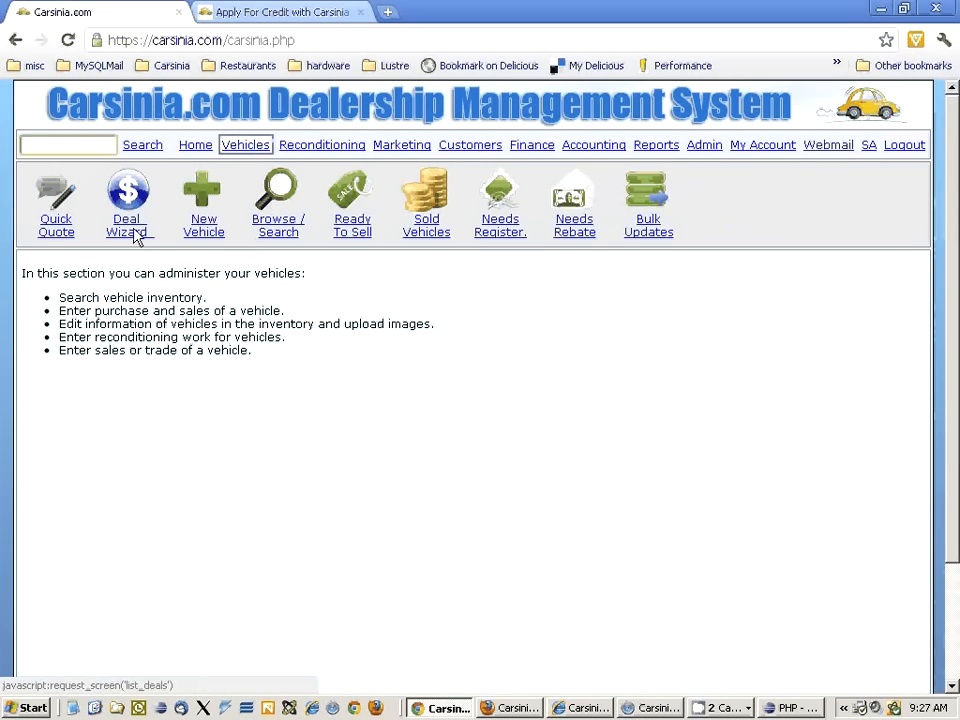
pyautogui.click(279, 12)
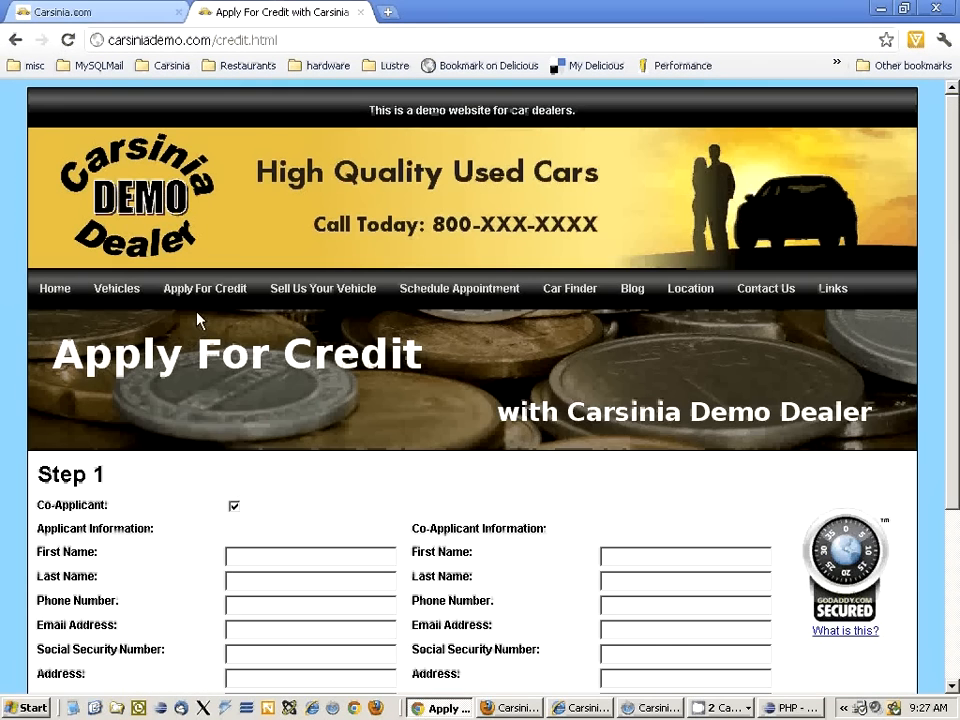
pyautogui.click(122, 290)
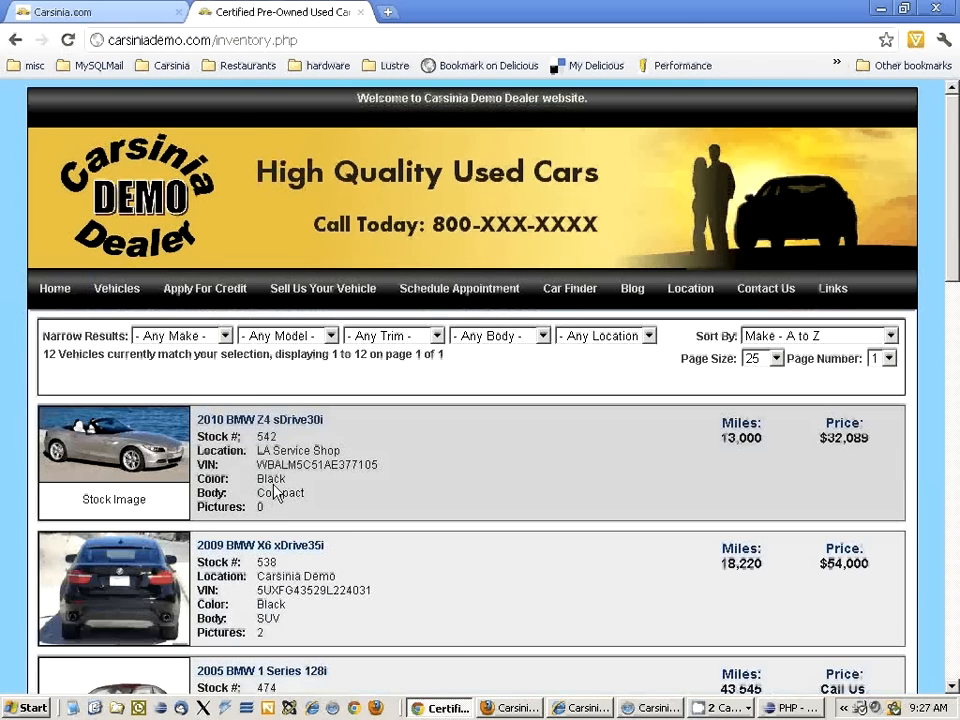
# Search the management system for vehicle 542 and open its record
pyautogui.click(169, 9)
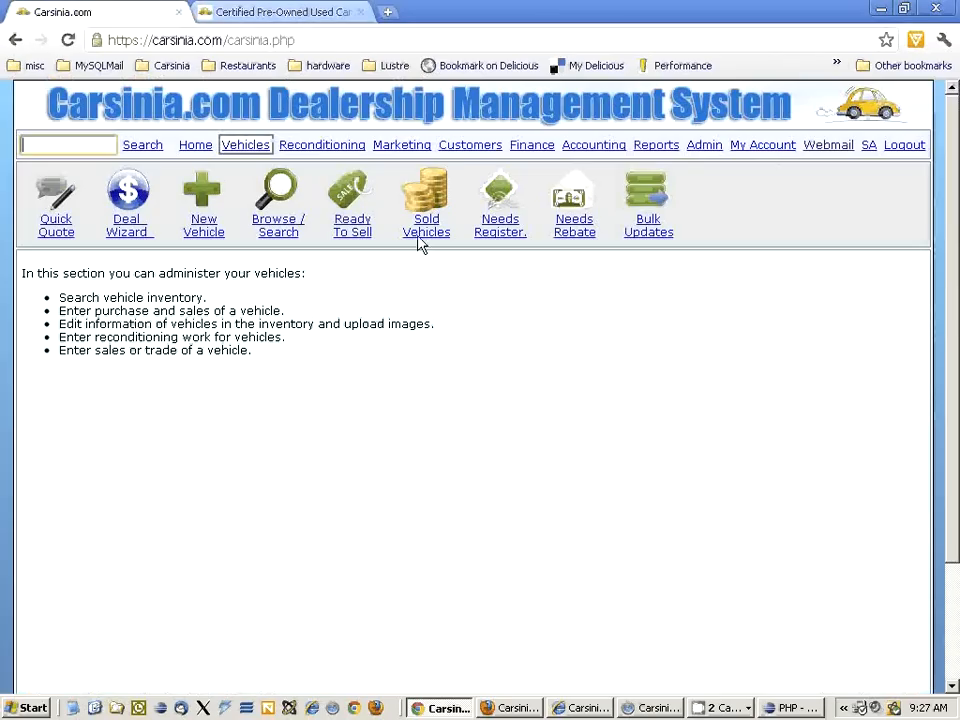
pyautogui.click(88, 150)
pyautogui.write('5')
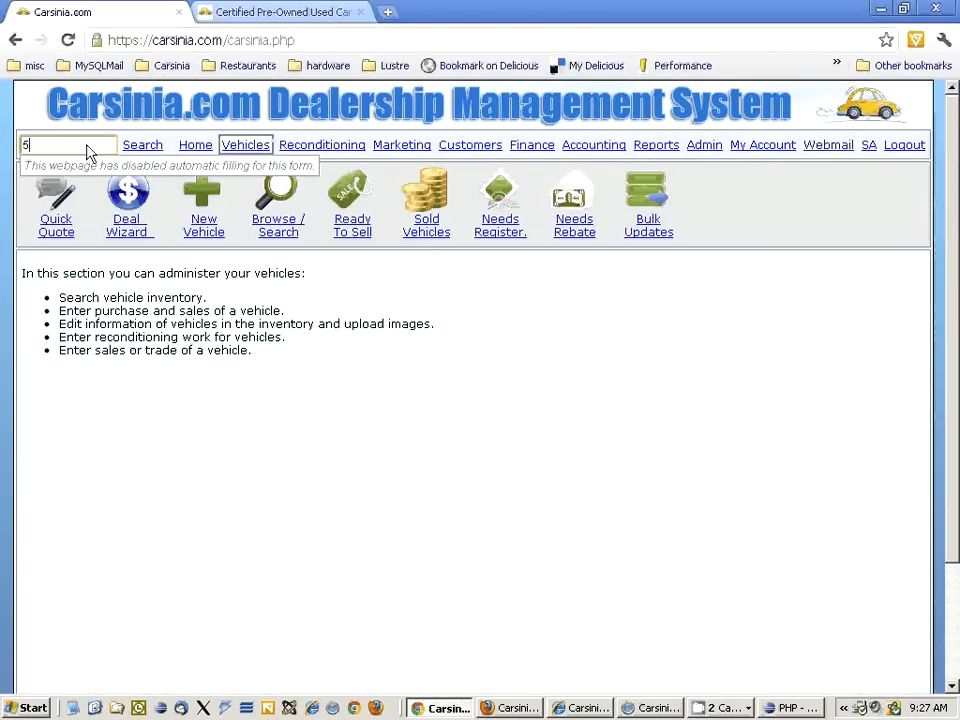
pyautogui.write('43')
pyautogui.press('BackSpace')
pyautogui.write('2')
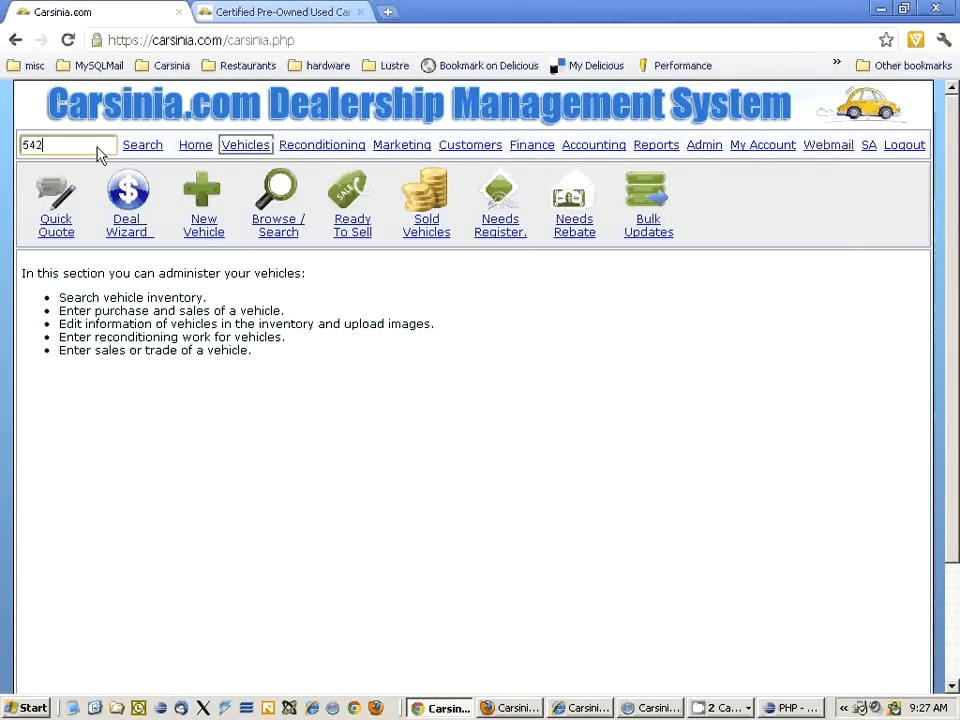
pyautogui.click(152, 149)
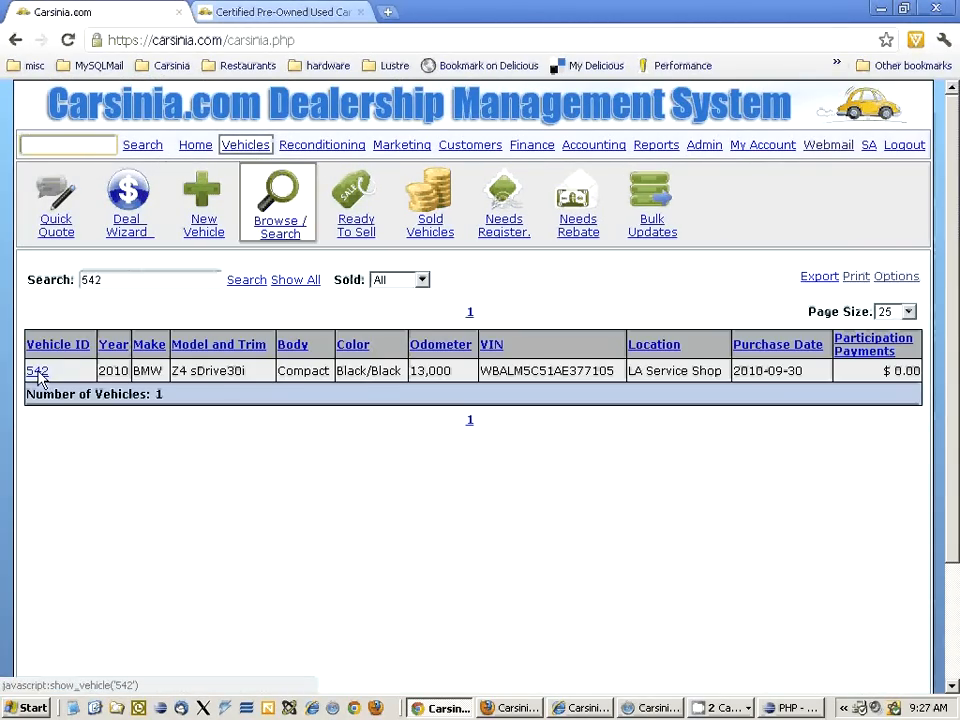
pyautogui.click(39, 374)
# Open the vehicle's marketing information and highlight its marketing price
pyautogui.scroll(-3, 199, 388)
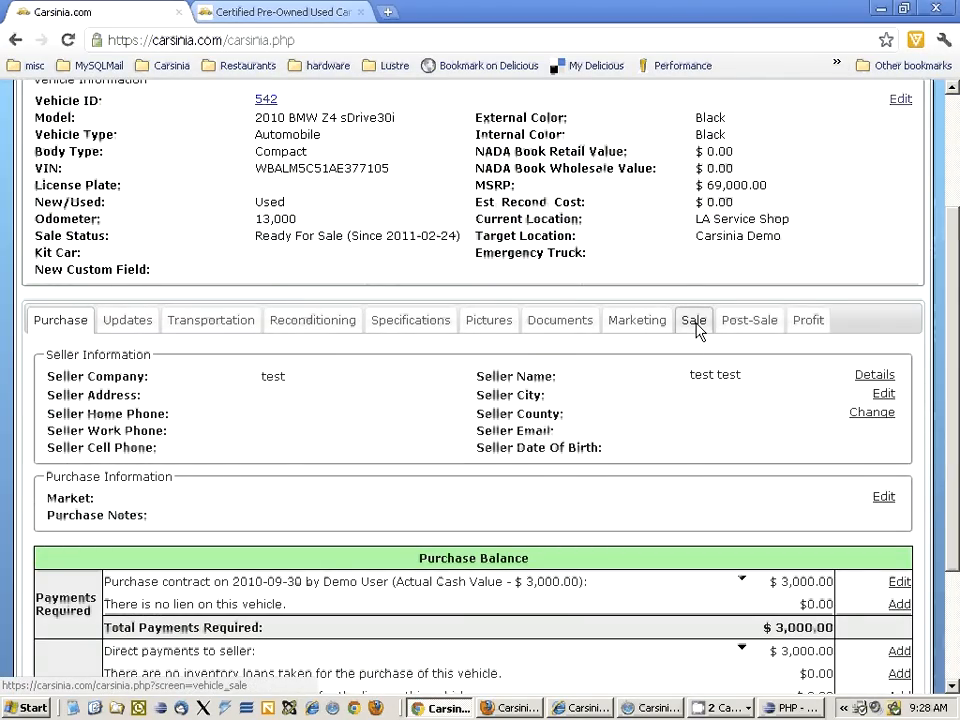
pyautogui.click(660, 322)
pyautogui.scroll(-1, 652, 366)
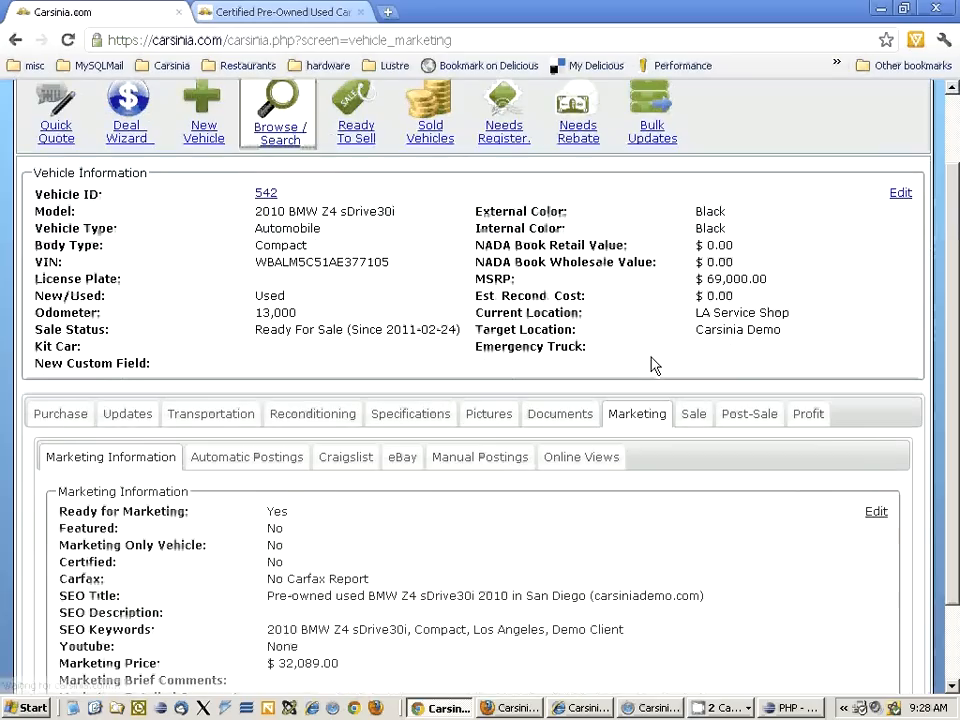
pyautogui.scroll(-2, 652, 366)
pyautogui.moveTo(281, 572); pyautogui.dragTo(340, 576)
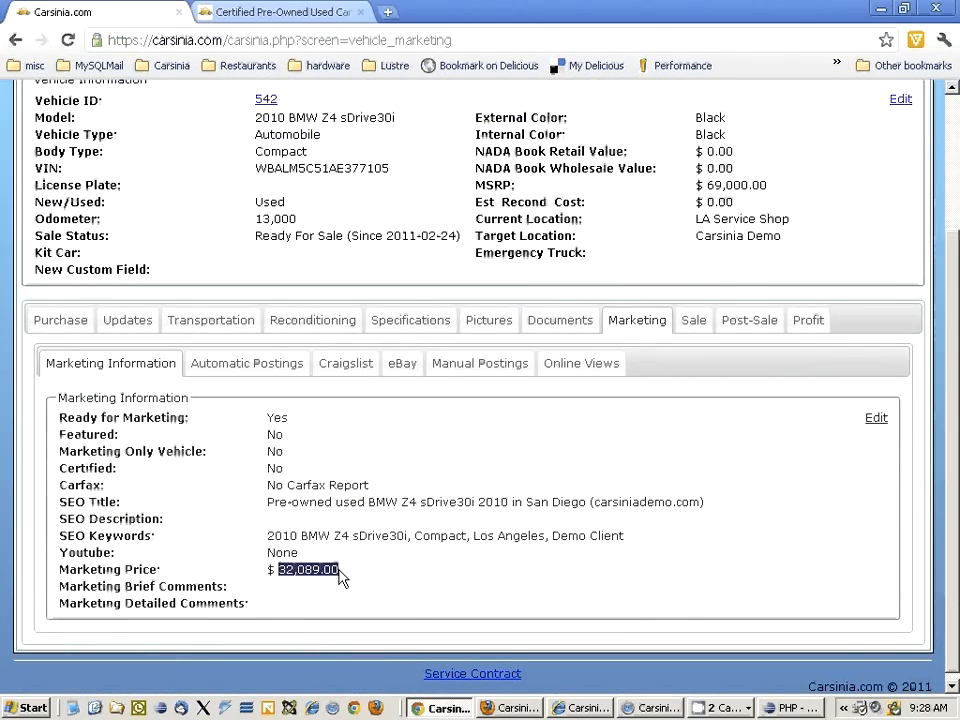
# Edit the marketing information and set the marketing price to $32,000.00
pyautogui.click(877, 419)
pyautogui.scroll(-3, 484, 465)
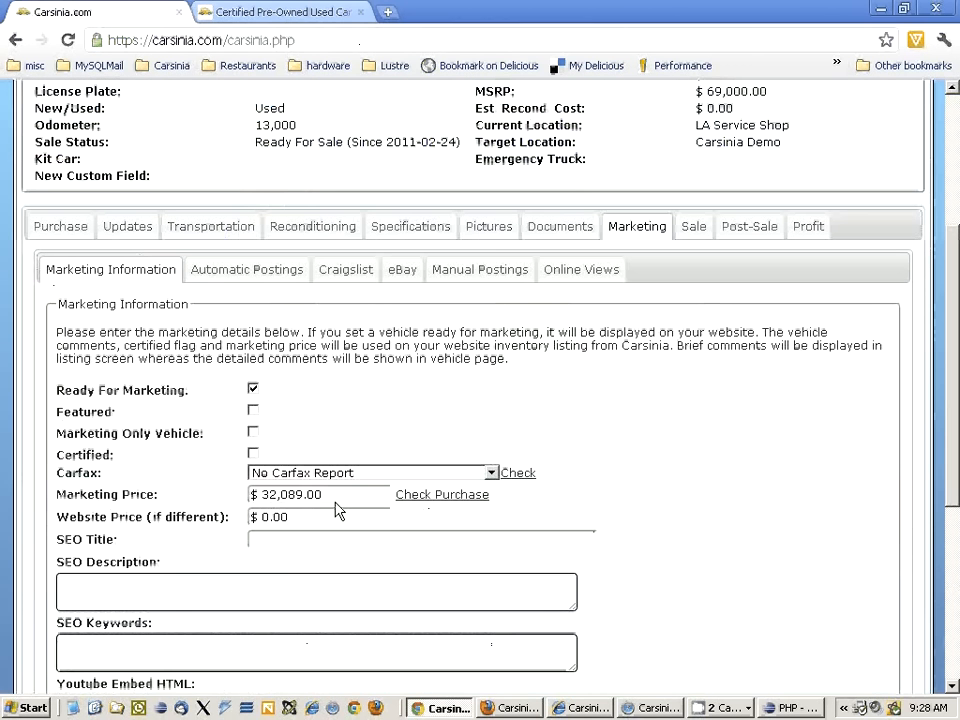
pyautogui.moveTo(328, 497); pyautogui.dragTo(137, 507)
pyautogui.press('End')
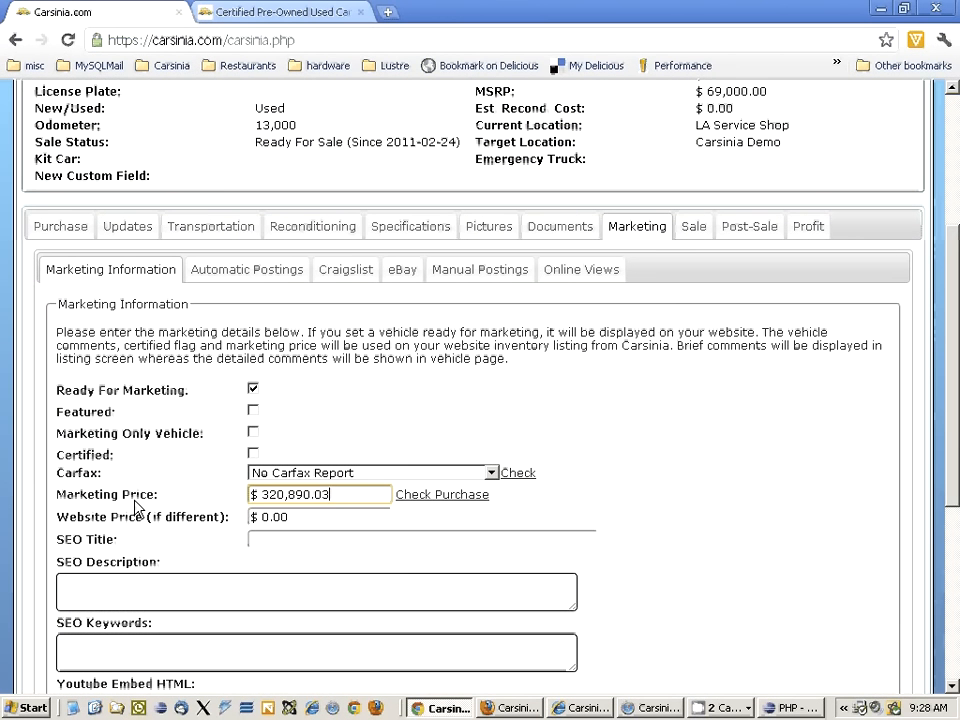
pyautogui.press('BackSpace')
pyautogui.write('000')
# Set the vehicle's separate website price to $30,000.00 and save the updated marketing information
pyautogui.click(316, 525)
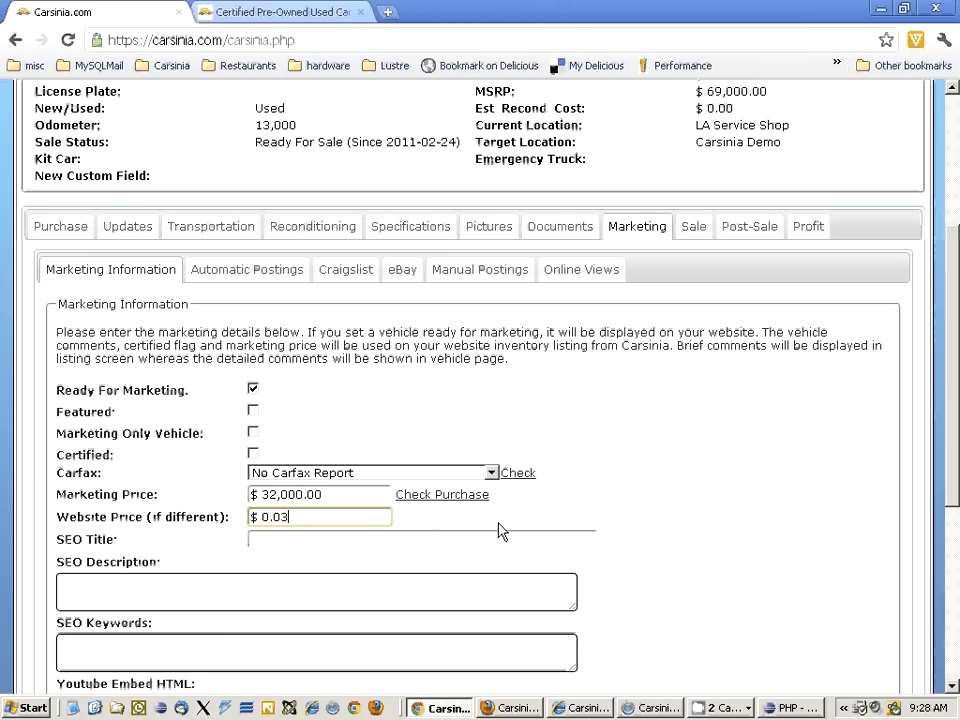
pyautogui.write('30,000')
pyautogui.scroll(-4, 529, 529)
pyautogui.click(93, 598)
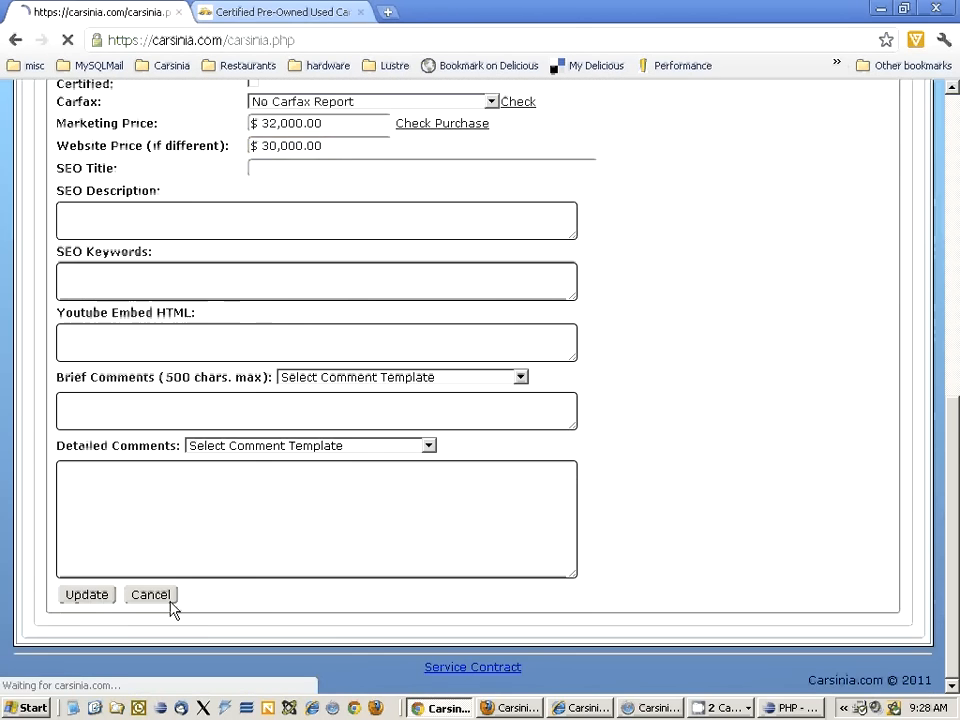
pyautogui.scroll(-3, 253, 548)
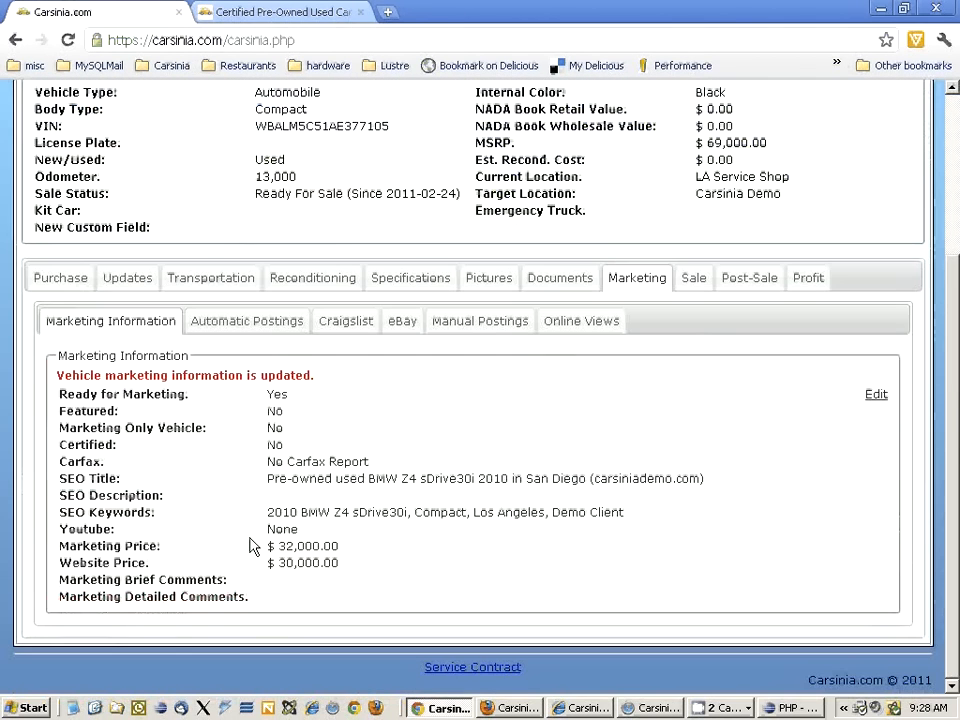
# Refresh the demo website's inventory to check the BMW Z4's price, and open the vehicle's automatic postings in the management system
pyautogui.click(255, 12)
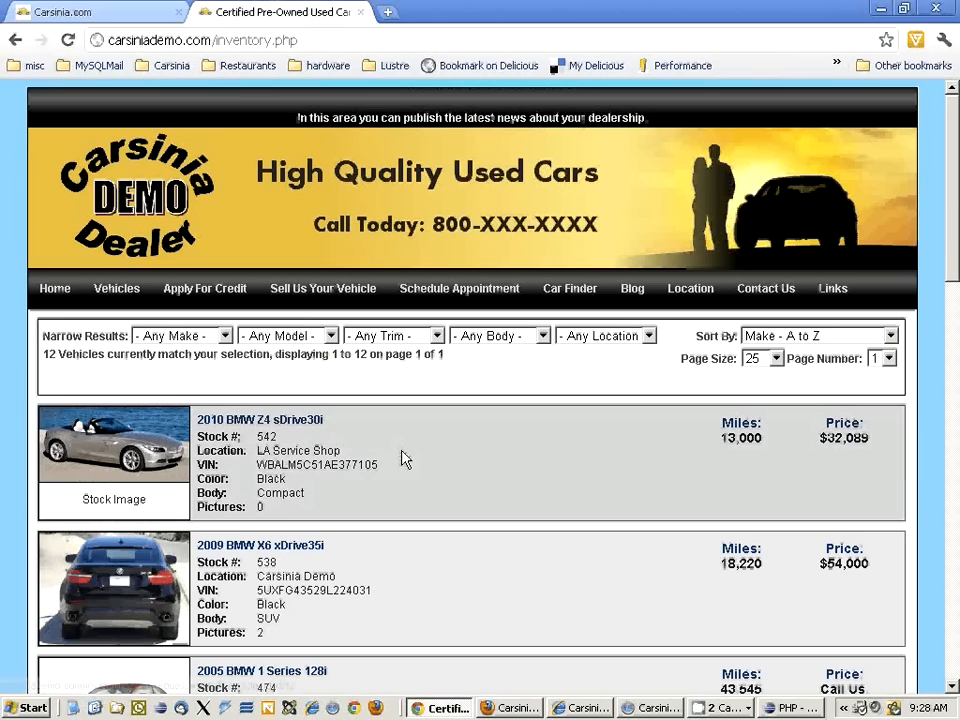
pyautogui.press('F5')
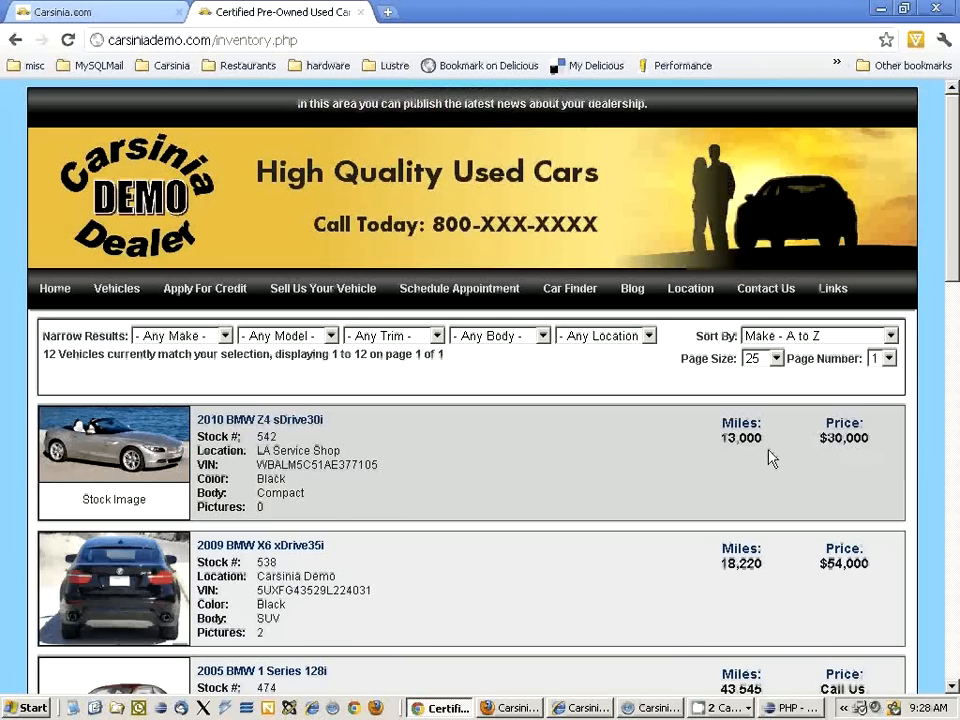
pyautogui.click(52, 10)
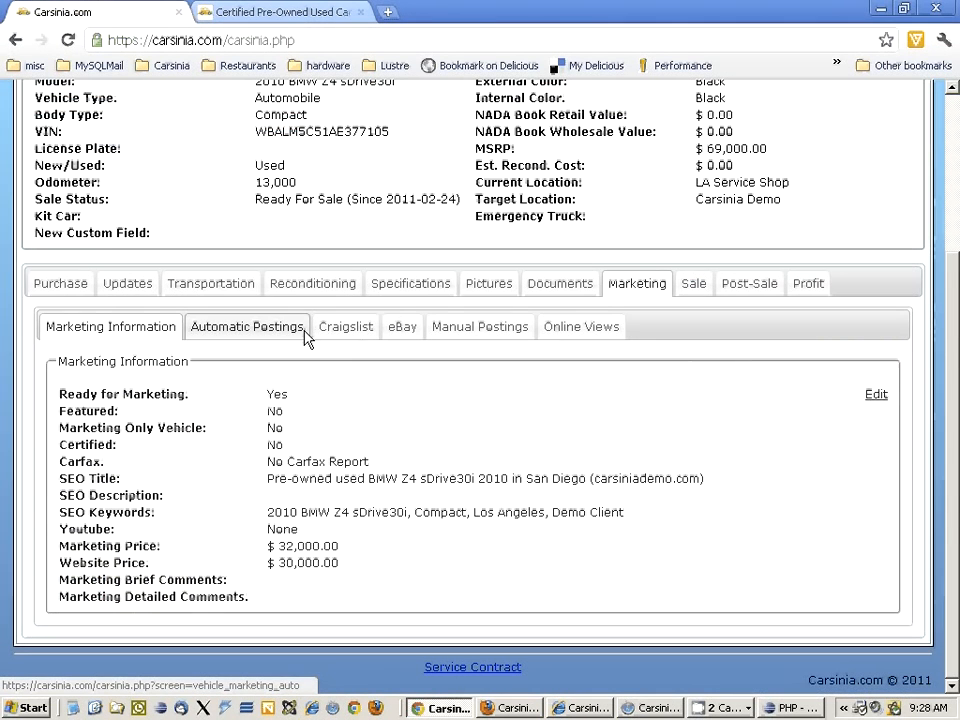
pyautogui.click(252, 342)
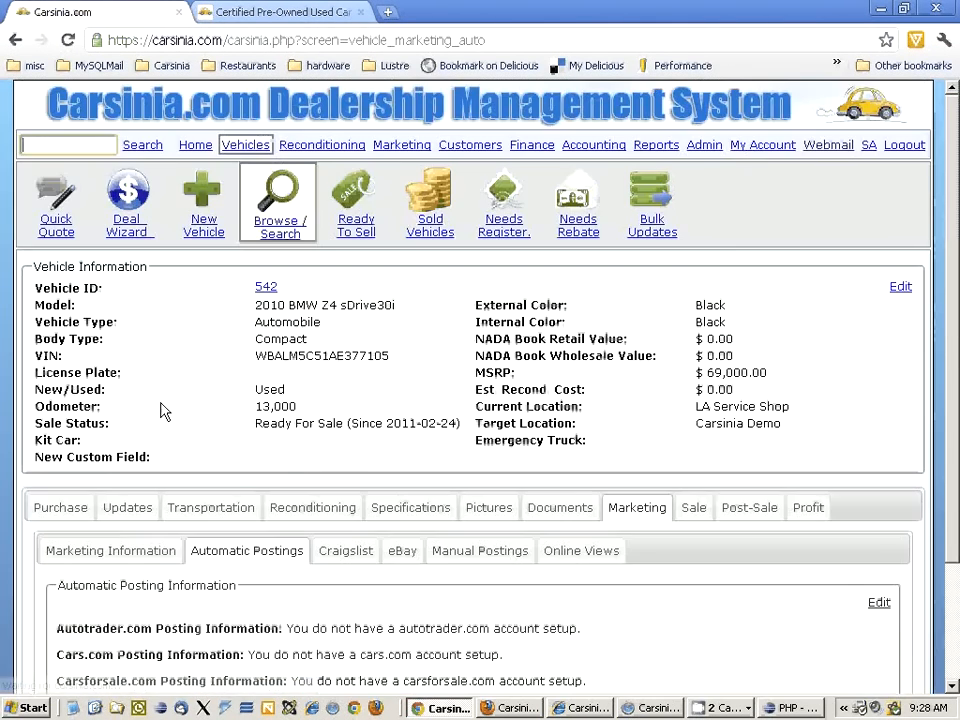
# Open the vehicle's Craigslist posting information and start a new Craigslist post for the BMW Z4
pyautogui.scroll(-3, 160, 409)
pyautogui.click(366, 410)
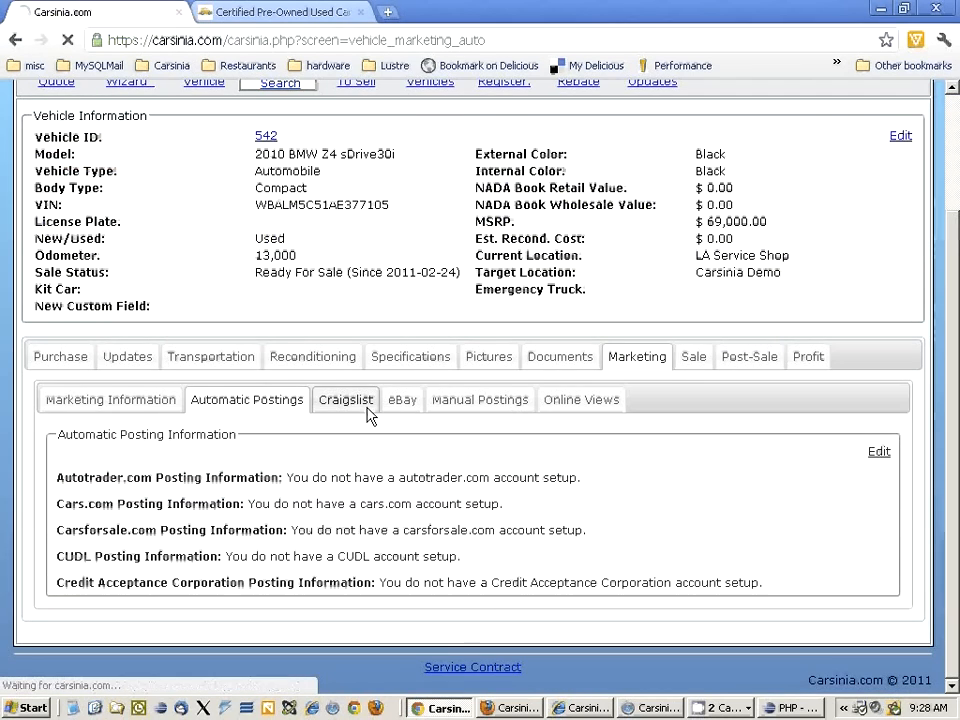
pyautogui.scroll(-2, 650, 500)
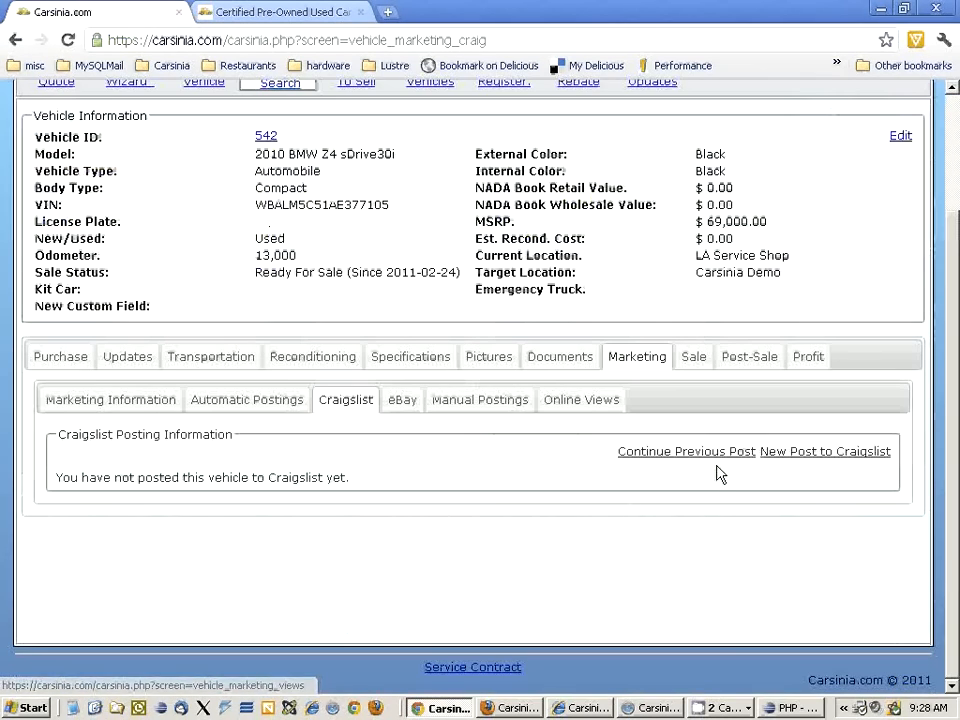
pyautogui.click(810, 456)
pyautogui.scroll(-5, 428, 503)
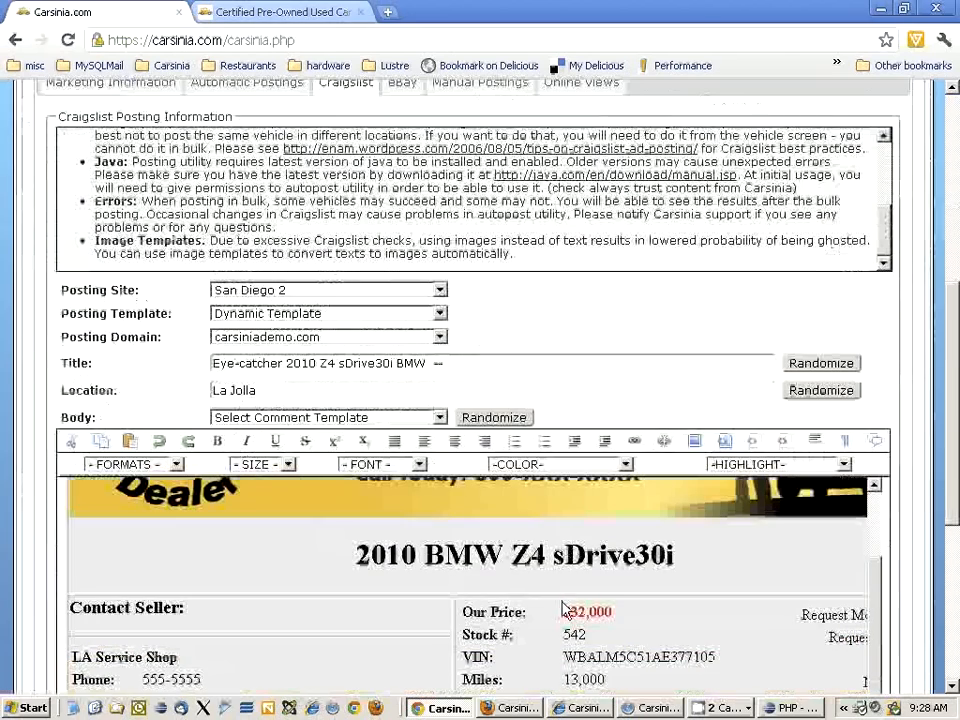
# Highlight the price in the Craigslist ad body, and the Errors and Image Templates notes in the posting instructions
pyautogui.click(614, 616)
pyautogui.moveTo(614, 616); pyautogui.dragTo(564, 614)
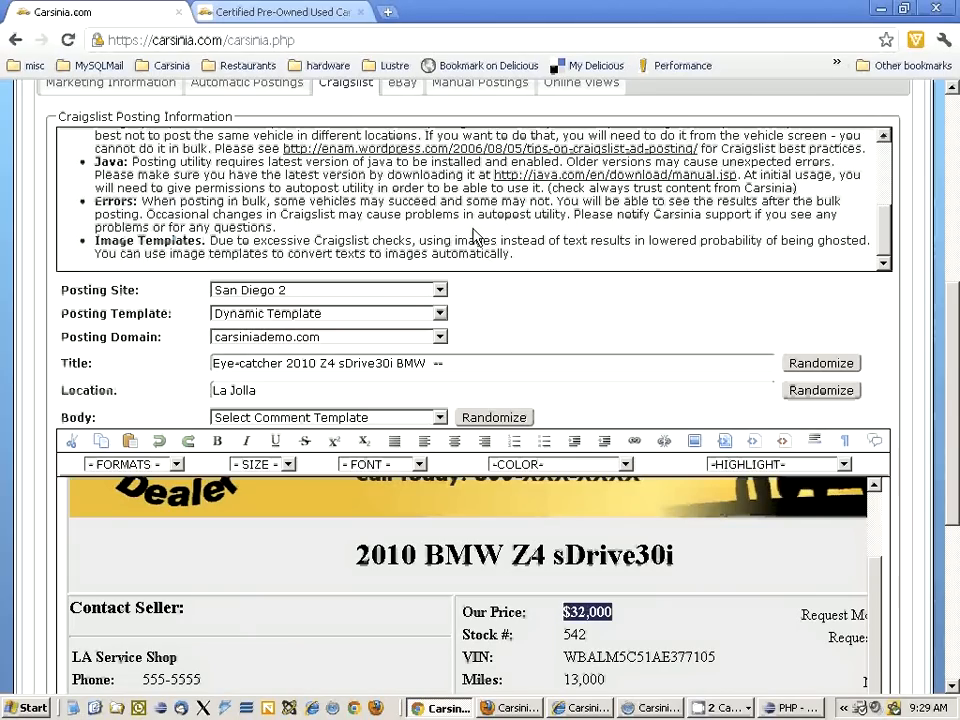
pyautogui.tripleClick(208, 238)
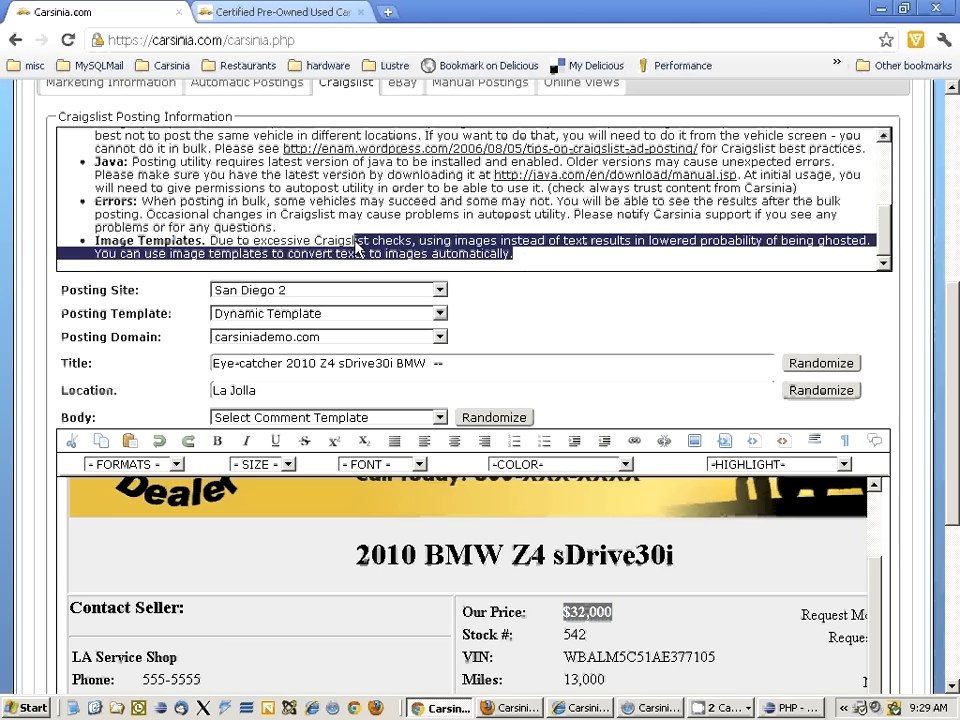
pyautogui.moveTo(208, 226); pyautogui.dragTo(95, 200)
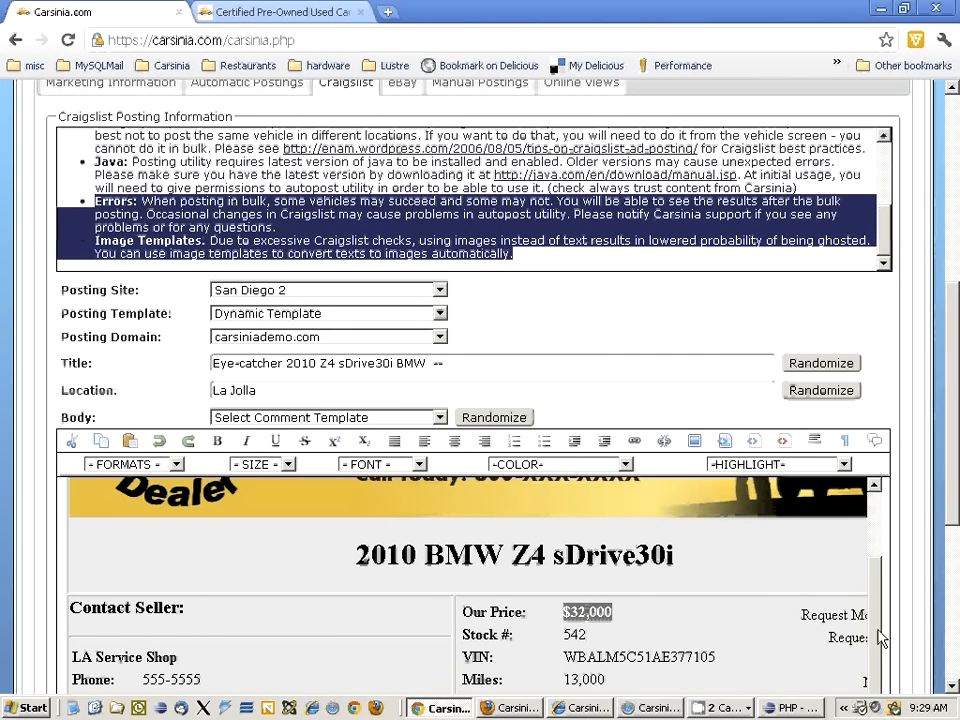
pyautogui.click(724, 706)
pyautogui.click(724, 688)
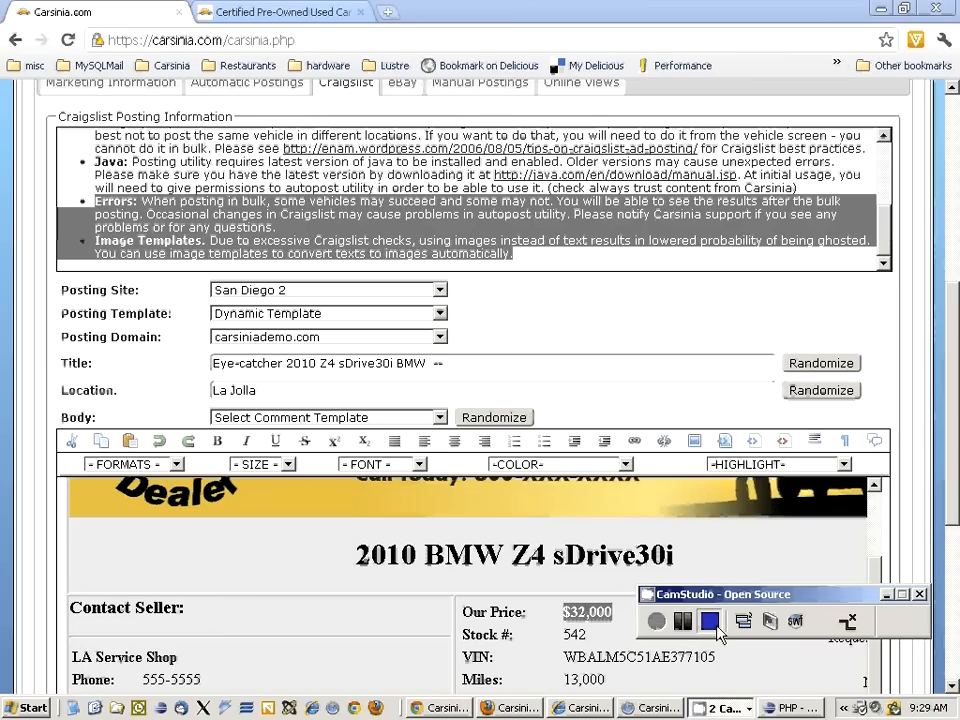